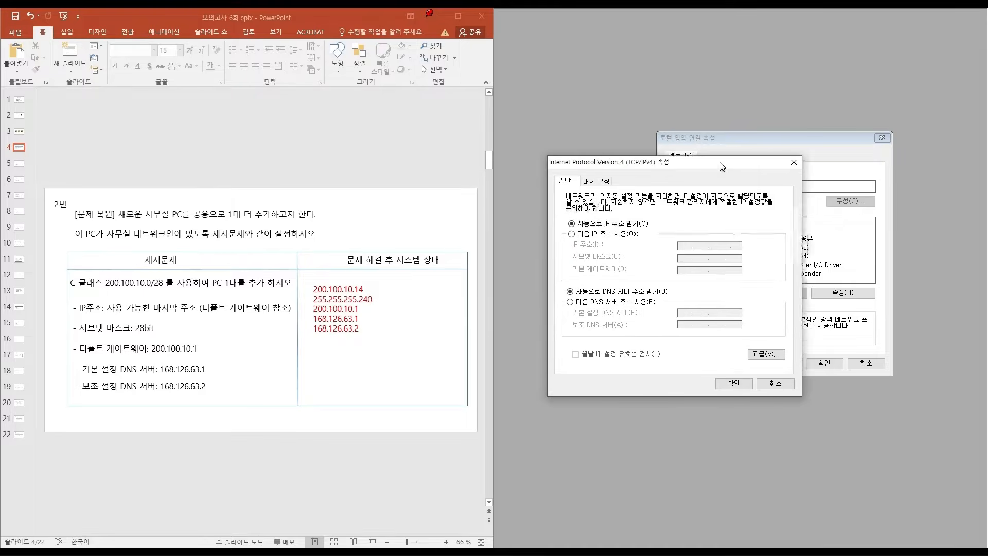
# Step: Assign the static IP address 200.100.10.14, subnet mask 255.255.255.240 and default gateway 200.100.10.1 in the IPv4 properties
pyautogui.click(612, 238)
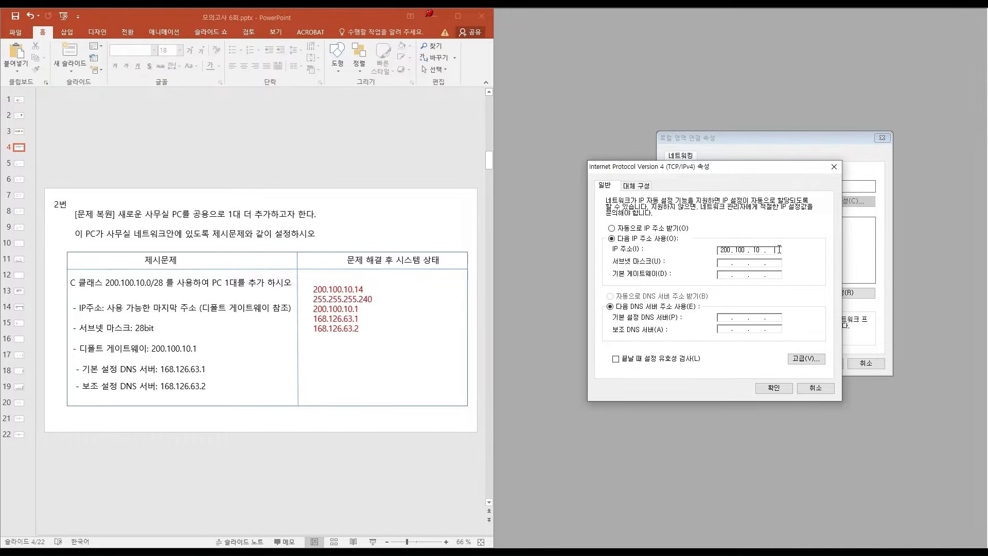
pyautogui.click(730, 261)
pyautogui.click(726, 274)
pyautogui.write('200 . 100 . 10 .')
pyautogui.click(778, 275)
pyautogui.write('1')
# Step: Set the preferred DNS server to 168.126.63.1 and the alternate to 168.126.63.2, and confirm the IPv4 and connection properties
pyautogui.click(725, 317)
pyautogui.write('168.126.63.1')
pyautogui.click(724, 328)
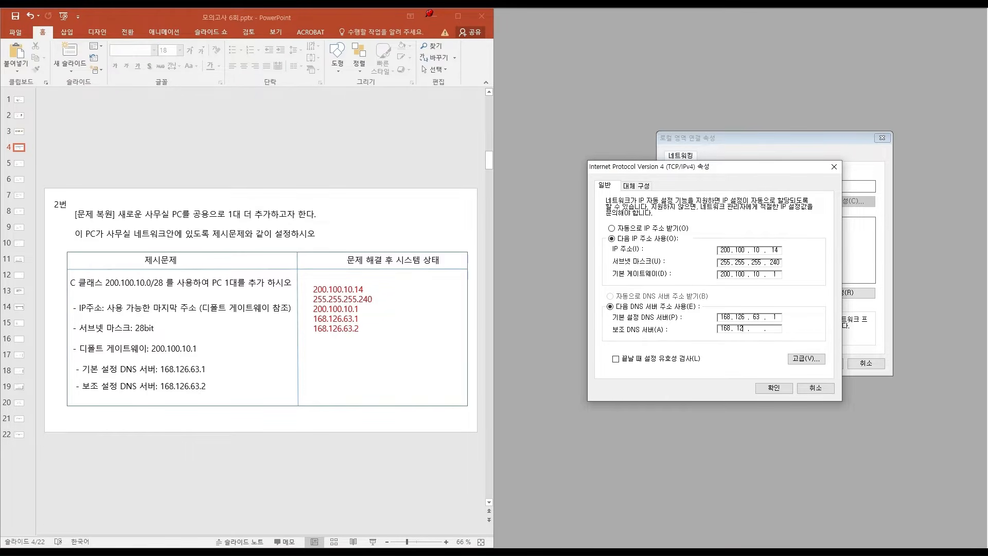
pyautogui.write('168.126.63.2')
pyautogui.click(767, 389)
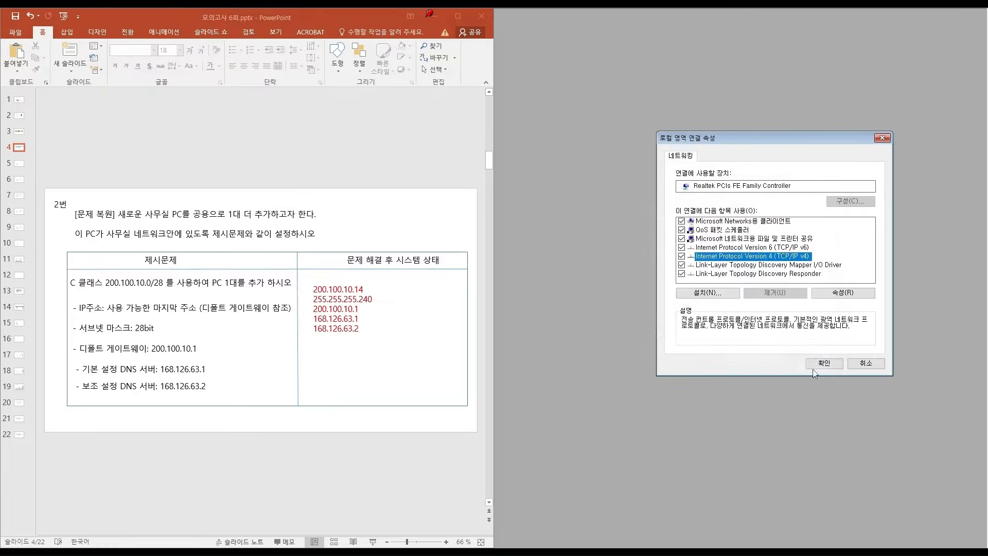
pyautogui.click(817, 363)
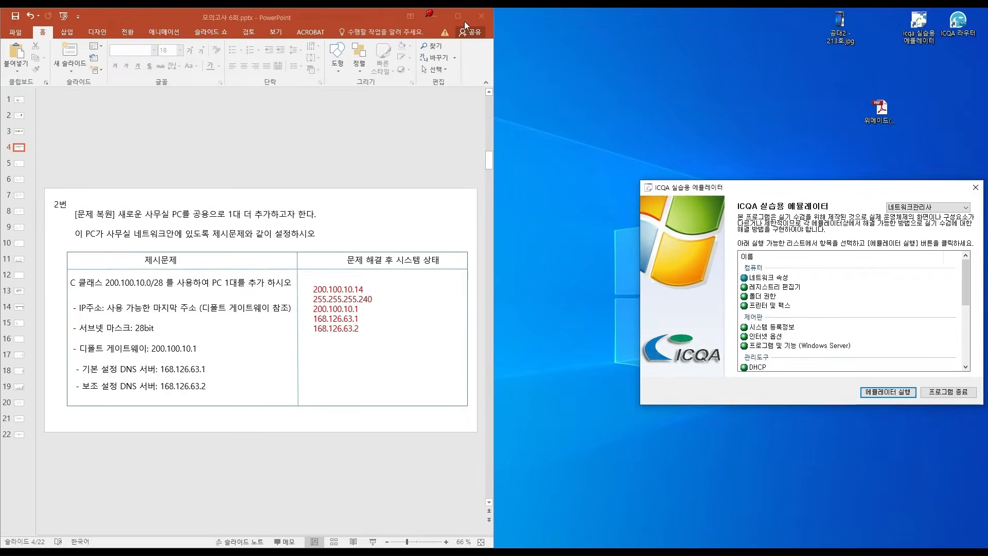
# Step: Switch to PowerPoint, show the question 3 slide on the IIS web server beside the desktop, and enlarge it to 75%
pyautogui.click(459, 16)
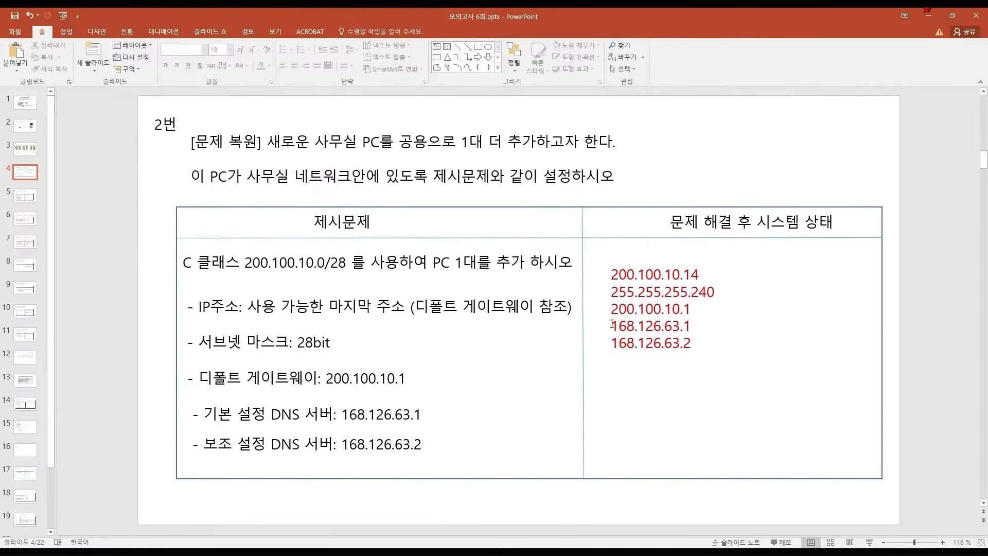
pyautogui.click(29, 198)
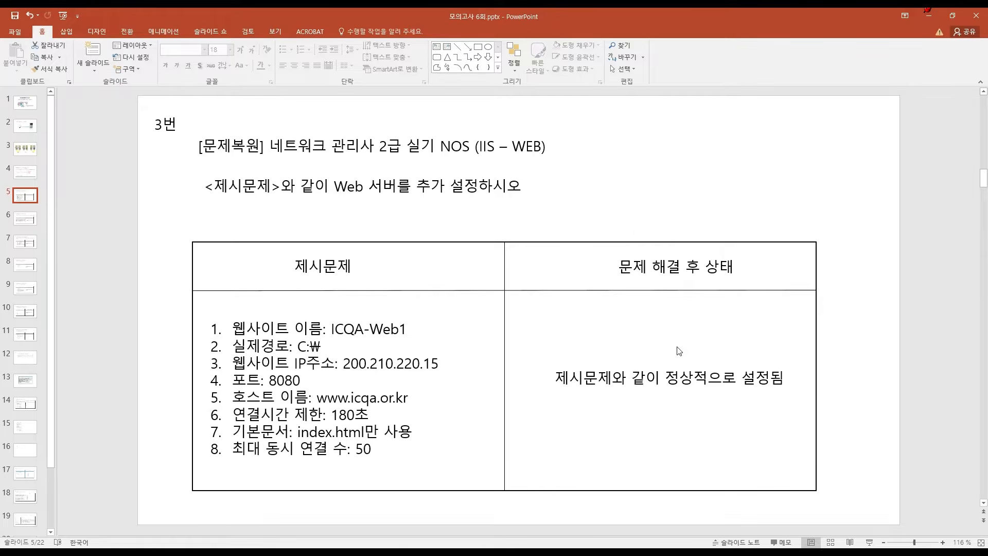
pyautogui.press('super+Left')
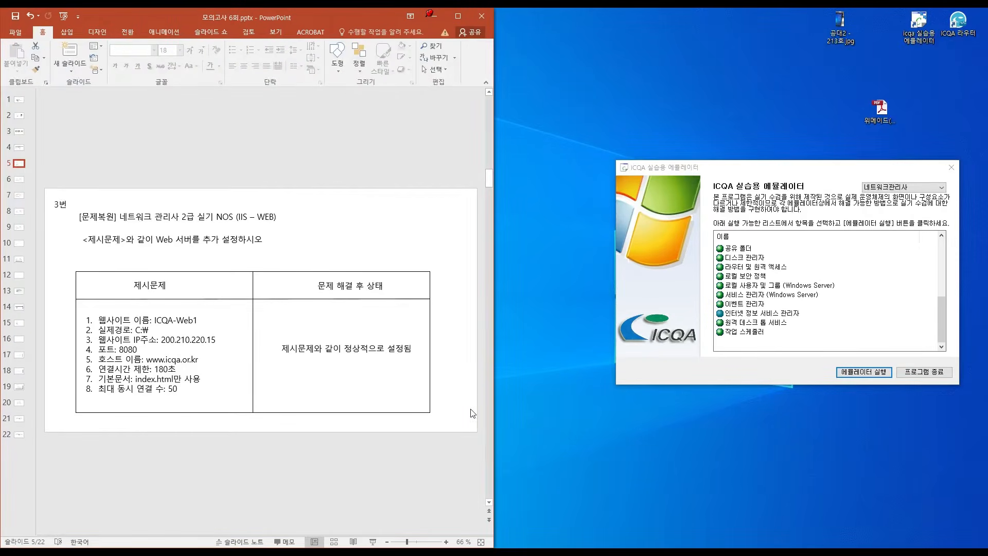
pyautogui.keyDown('ctrl'); pyautogui.scroll(2, 406, 410); pyautogui.keyUp('ctrl')
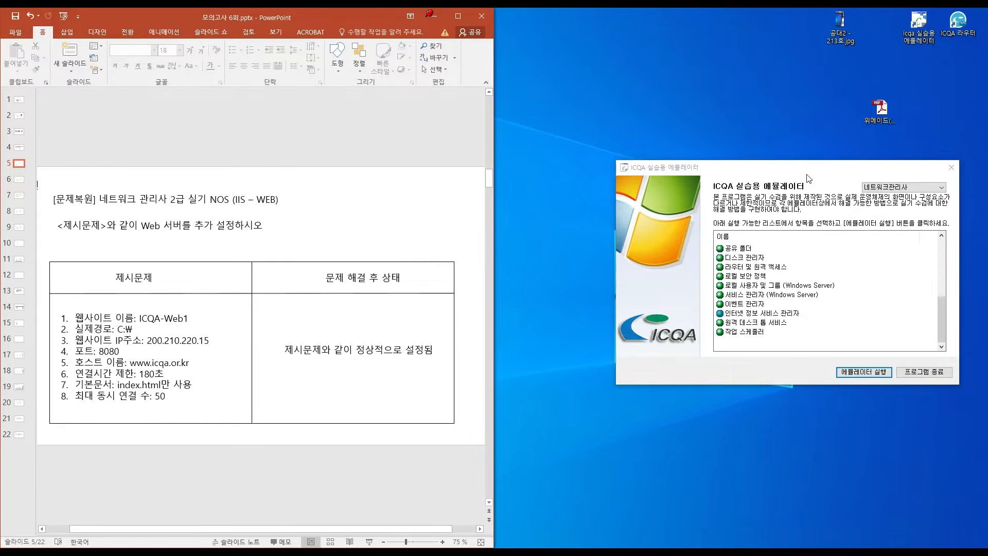
# Step: Launch the Internet Information Services (인터넷 정보 서비스) manager in the ICQA emulator and place its window beside the slide
pyautogui.moveTo(802, 168); pyautogui.dragTo(781, 177)
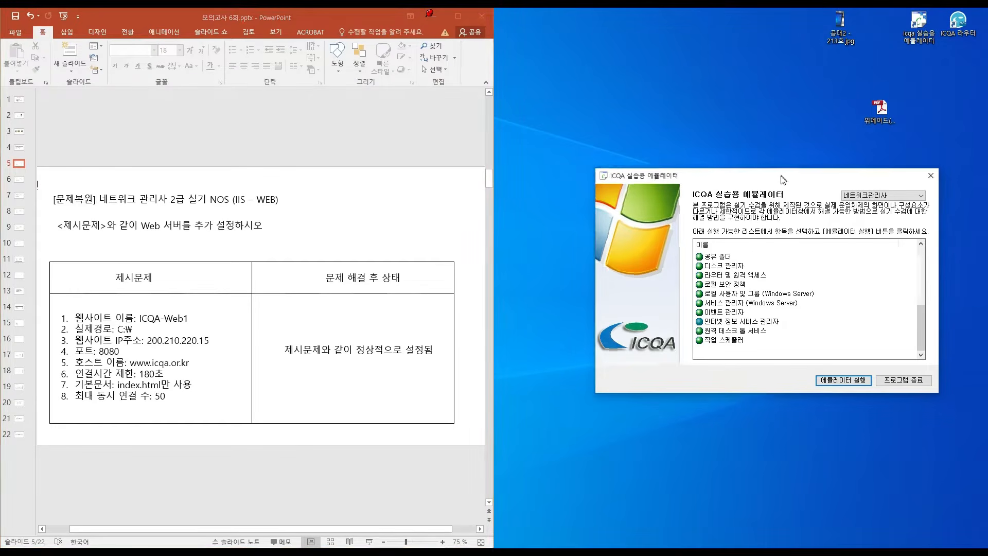
pyautogui.click(754, 324)
pyautogui.click(843, 381)
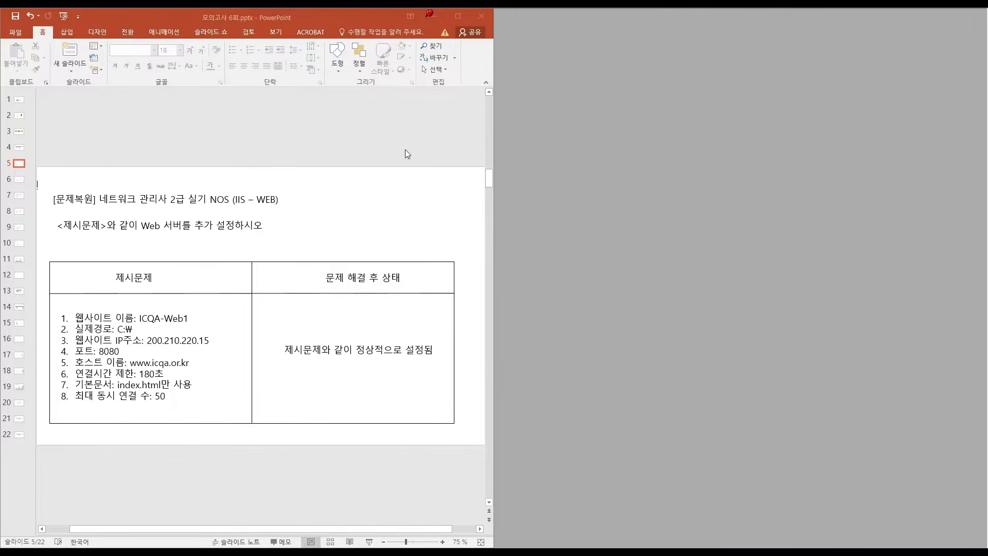
pyautogui.moveTo(325, 18); pyautogui.dragTo(322, 12)
pyautogui.moveTo(552, 102); pyautogui.dragTo(790, 97)
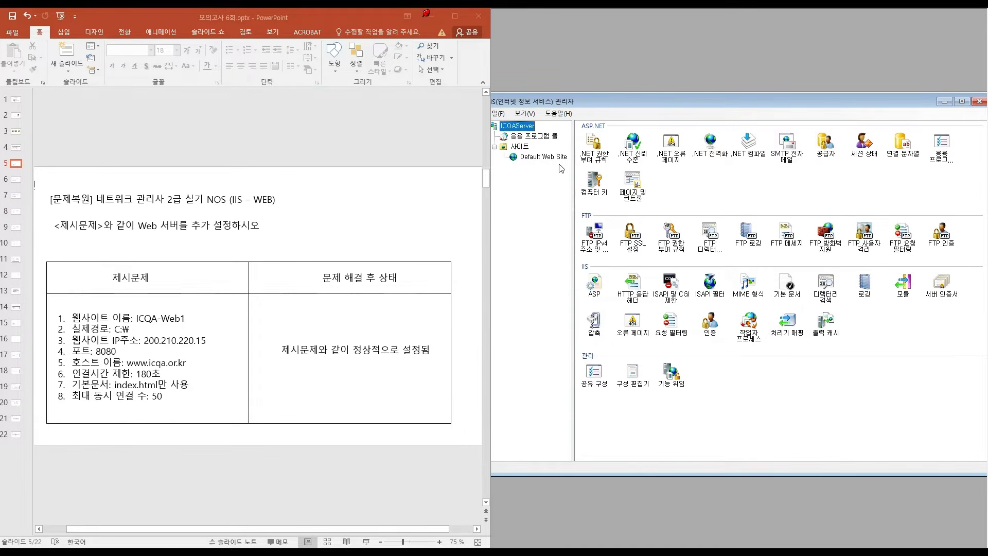
# Step: Start adding a new web site under 사이트 and name it ICQA-Web1
pyautogui.click(520, 148)
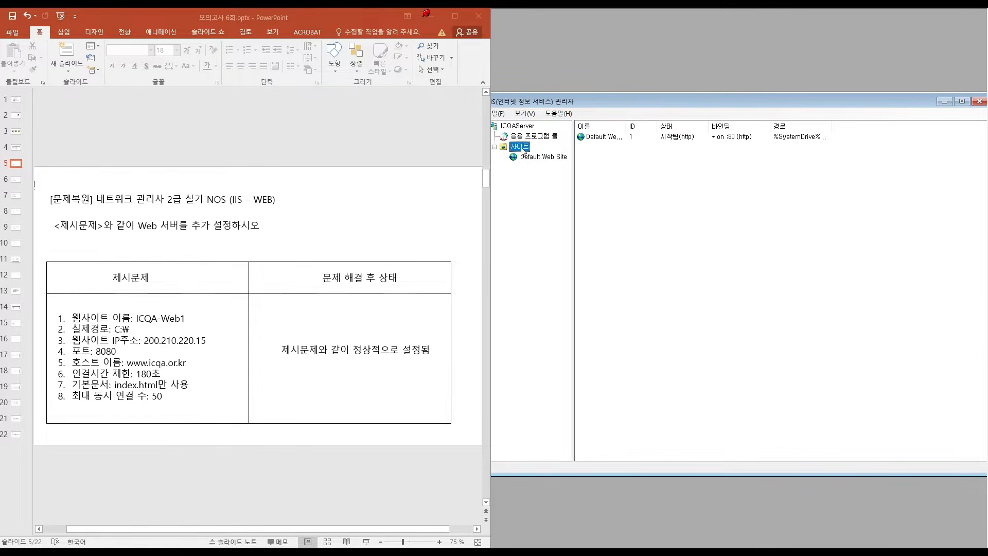
pyautogui.rightClick(522, 150)
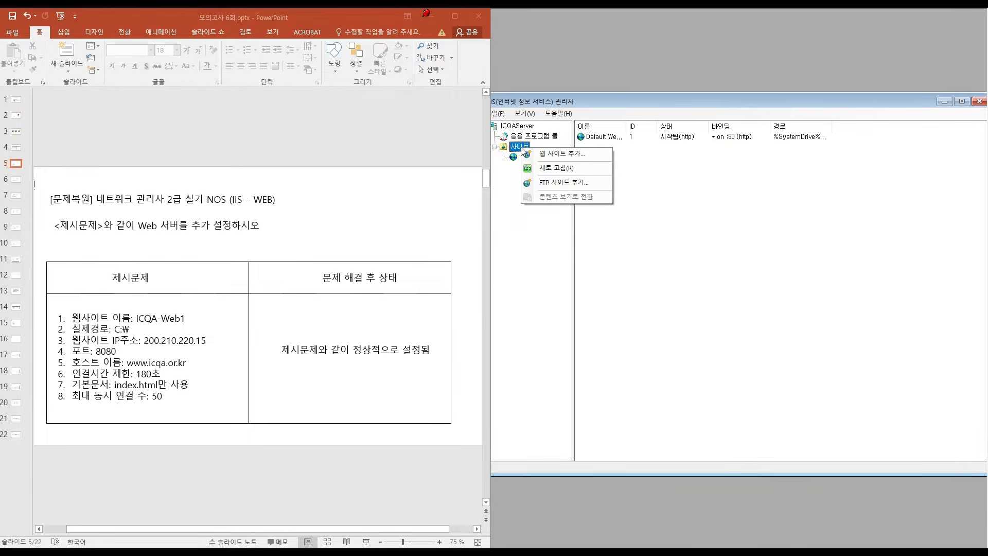
pyautogui.click(574, 155)
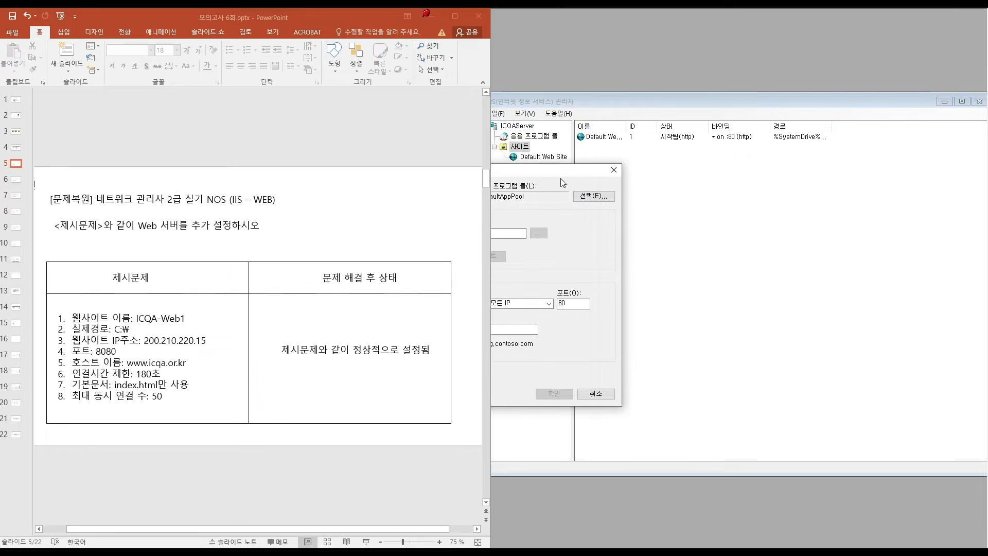
pyautogui.moveTo(562, 169); pyautogui.dragTo(751, 181)
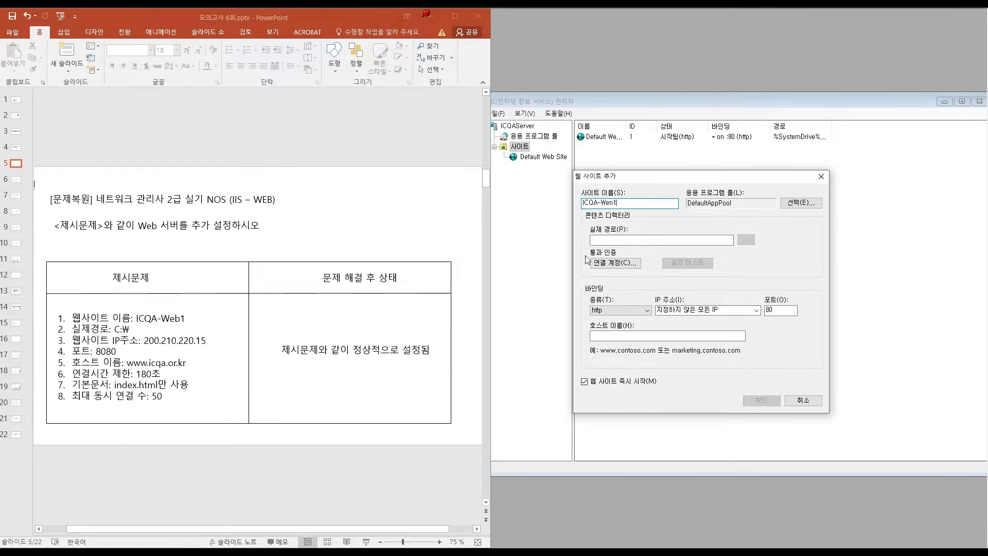
pyautogui.write('b1')
# Step: Color the web site name line (item 1) on the question slide red
pyautogui.click(129, 327)
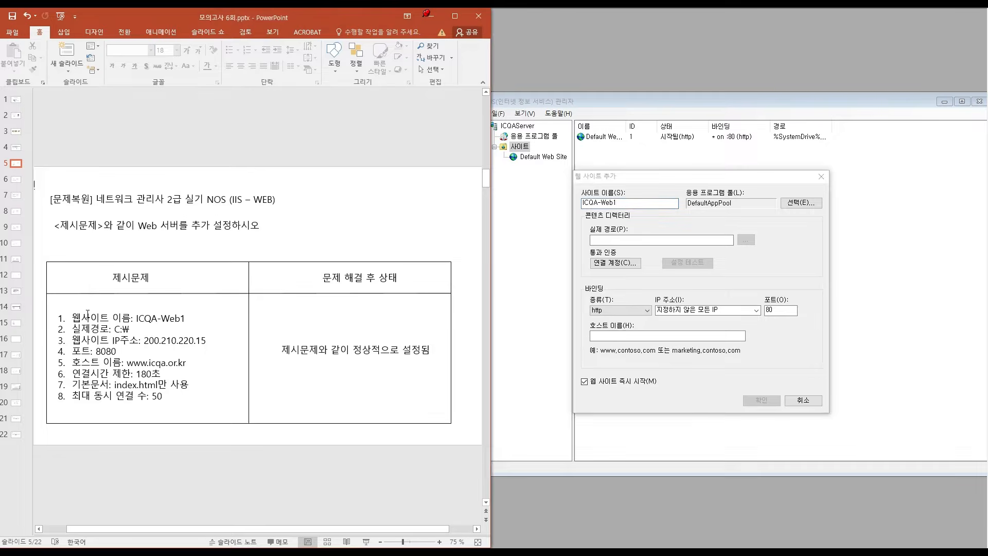
pyautogui.moveTo(72, 318); pyautogui.dragTo(188, 318)
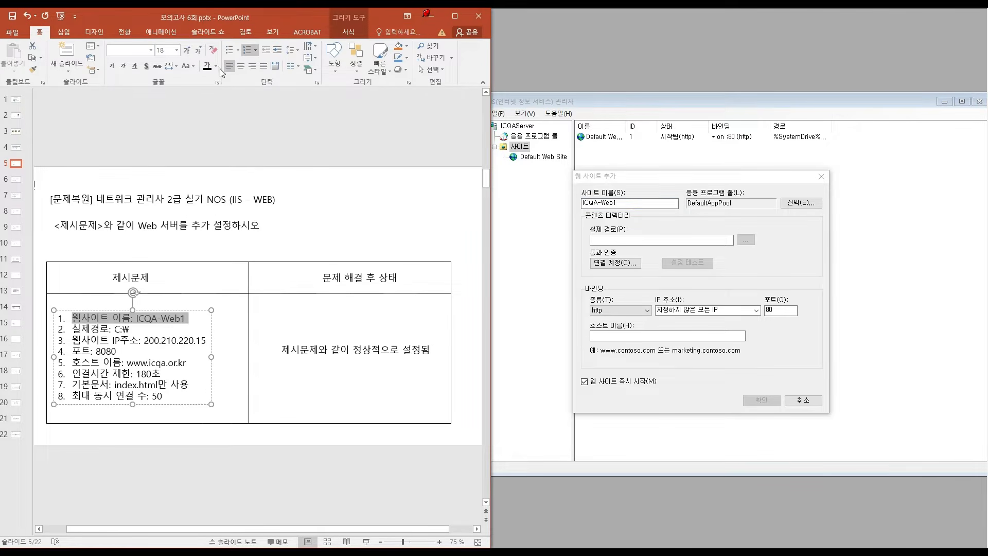
pyautogui.click(215, 66)
pyautogui.click(214, 152)
pyautogui.click(190, 328)
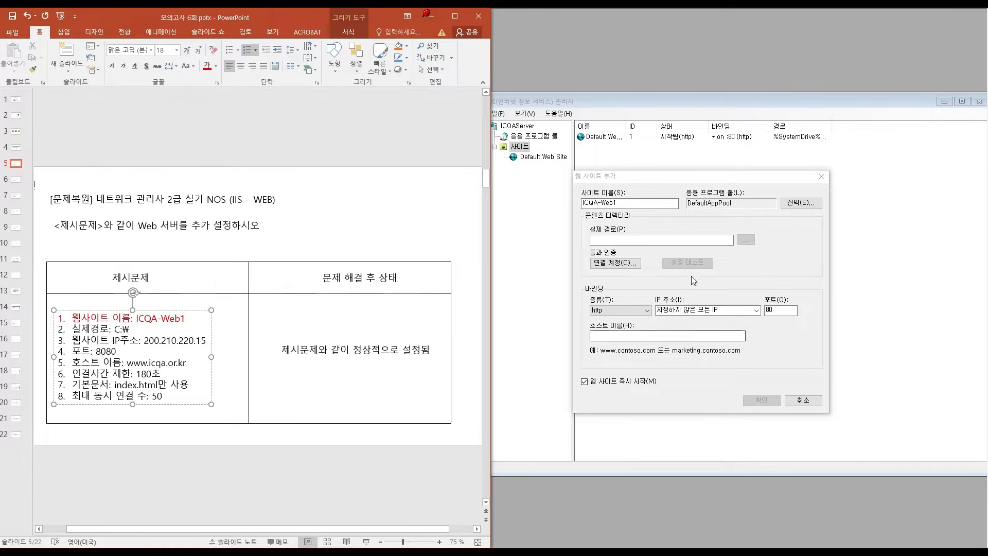
# Step: Set the new site's physical path to C:₩ and color the matching line on the slide red
pyautogui.click(603, 240)
pyautogui.write('C:₩')
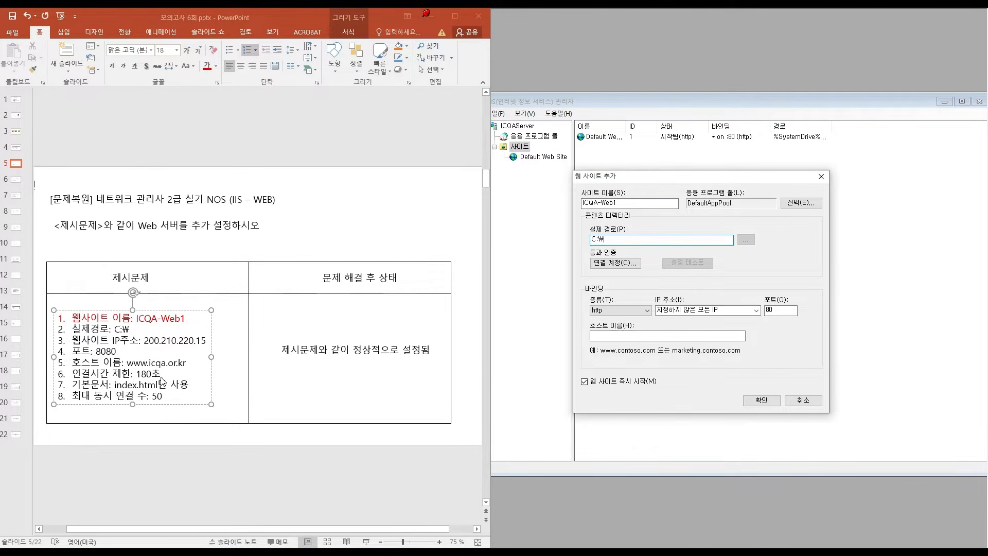
pyautogui.moveTo(72, 328); pyautogui.dragTo(134, 329)
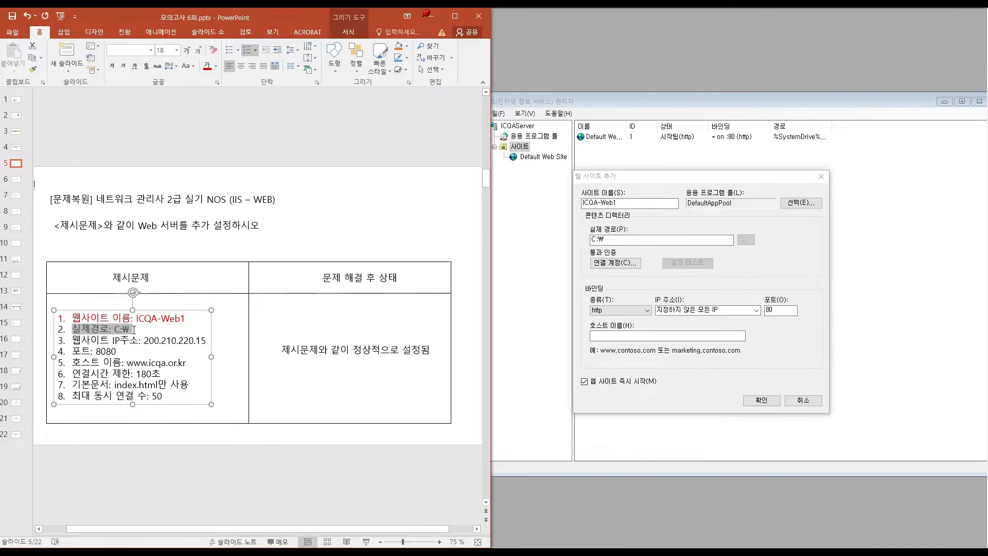
pyautogui.click(206, 66)
pyautogui.click(146, 340)
pyautogui.click(204, 340)
# Step: Set the site binding's IP address to 200.210.220.15 and color the matching line on the slide red
pyautogui.click(686, 308)
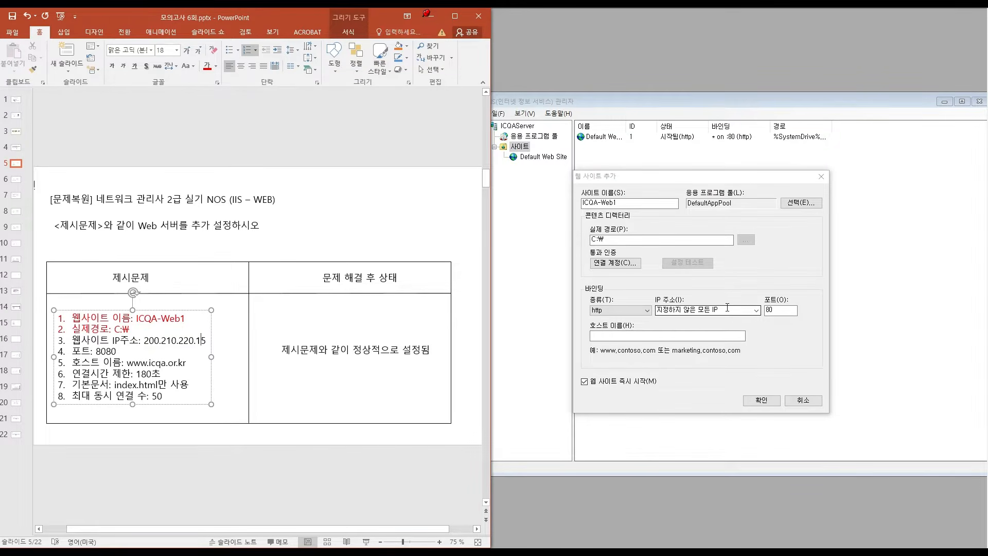
pyautogui.write('200.210.220.15')
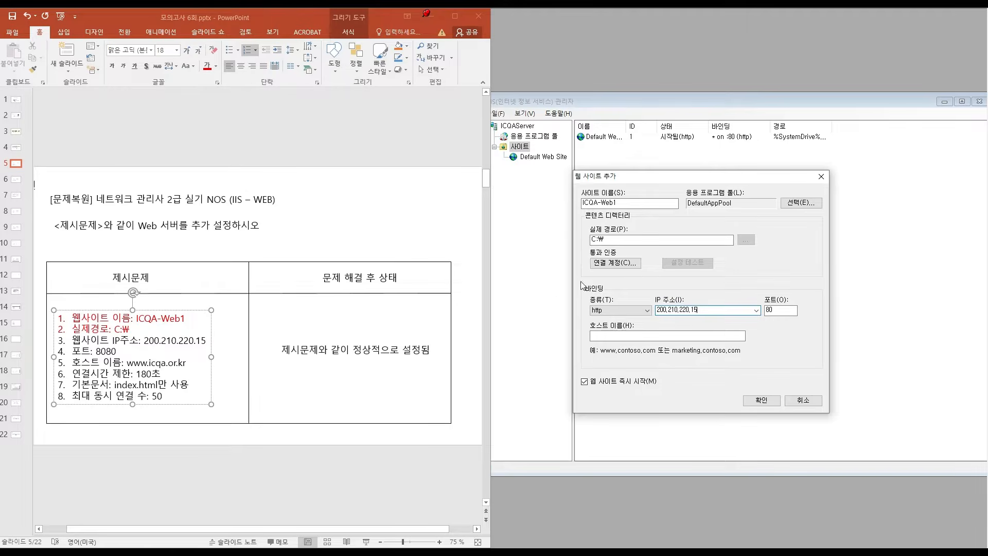
pyautogui.click(102, 351)
pyautogui.moveTo(74, 341); pyautogui.dragTo(203, 341)
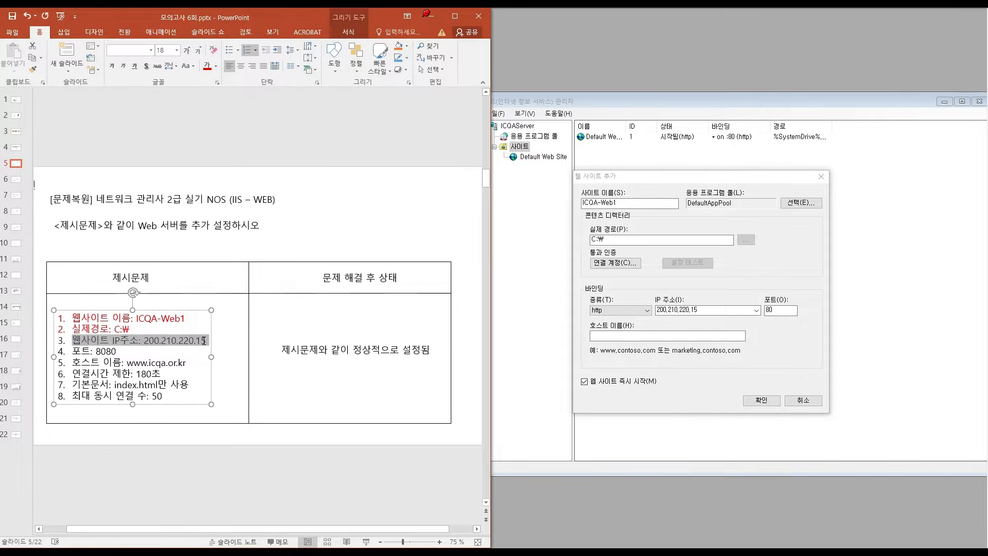
pyautogui.click(207, 66)
# Step: Set the site binding's port to 8080 and color the port line on the slide red
pyautogui.click(778, 311)
pyautogui.write('80')
pyautogui.moveTo(72, 351); pyautogui.dragTo(129, 351)
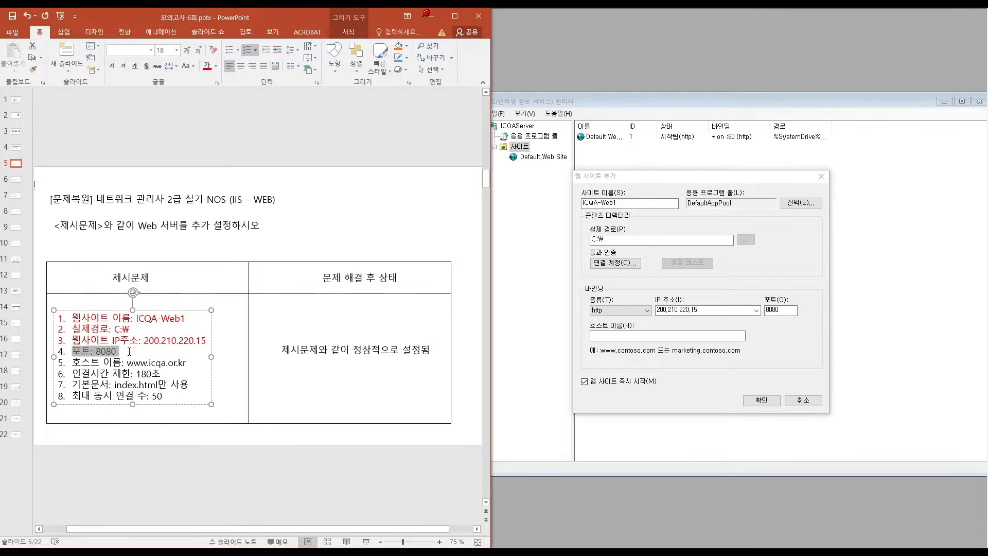
pyautogui.click(206, 66)
pyautogui.moveTo(126, 363); pyautogui.dragTo(186, 360)
pyautogui.click(614, 335)
pyautogui.write('www.icqa.or.kr')
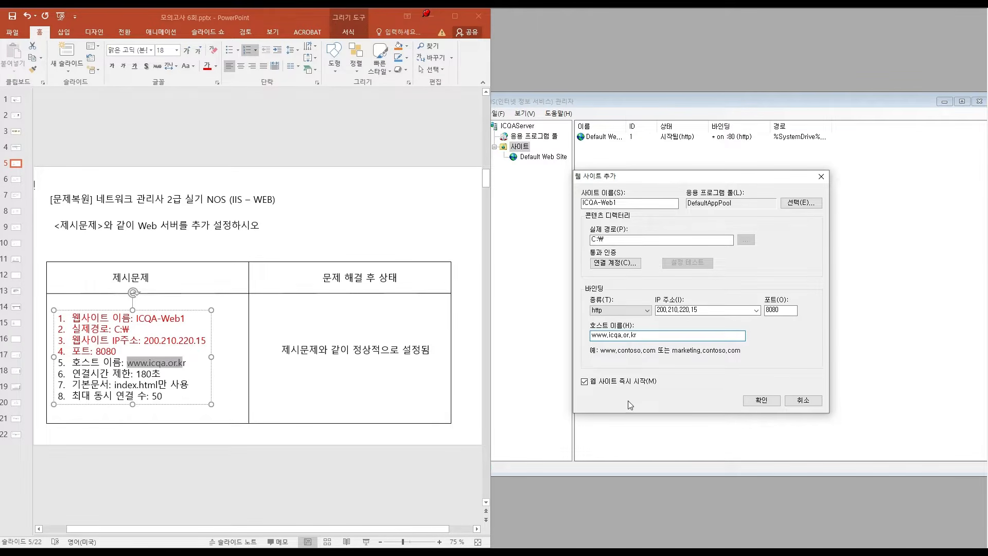
pyautogui.click(60, 355)
pyautogui.moveTo(70, 362); pyautogui.dragTo(186, 361)
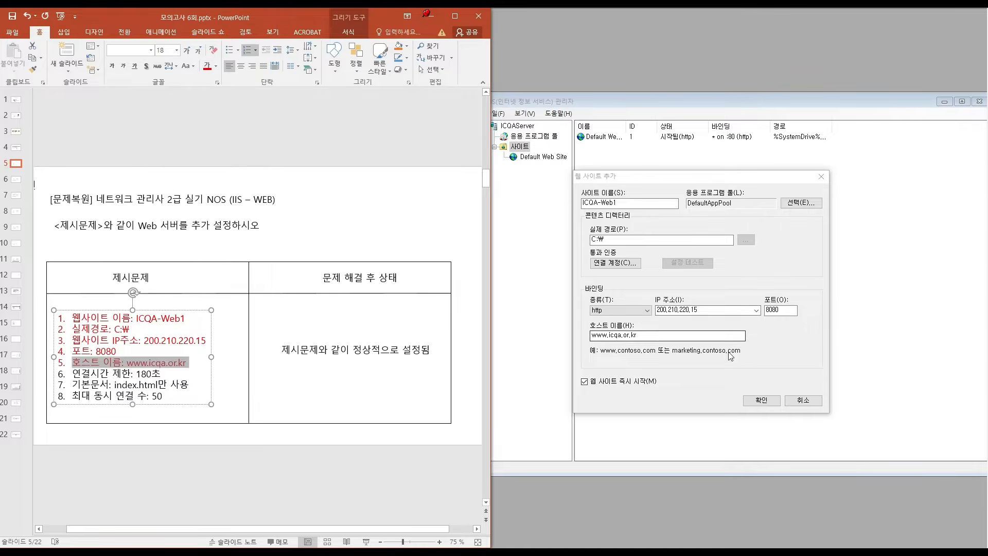
pyautogui.click(757, 401)
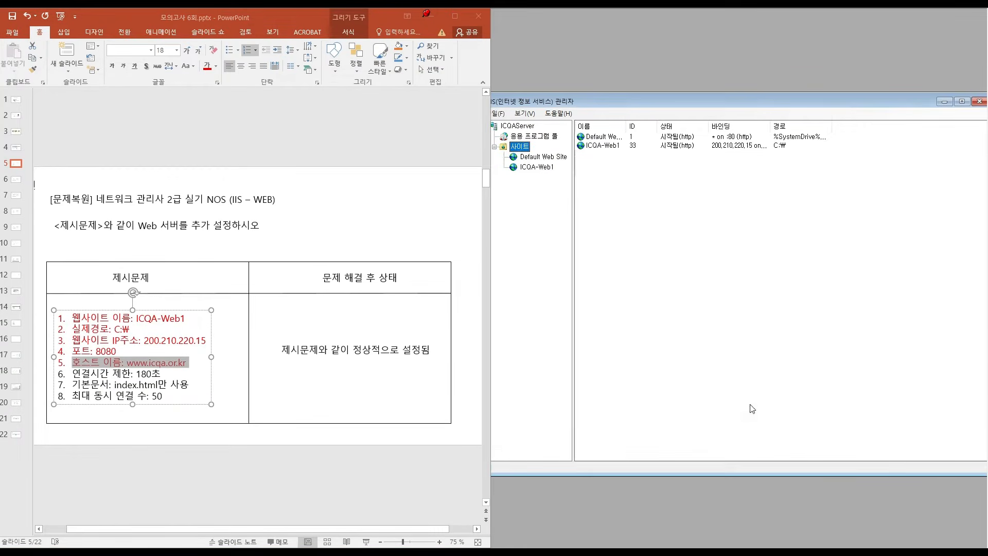
# Step: Remove Default.htm from the default documents (기본 문서) of the ICQA-Web1 site
pyautogui.click(545, 168)
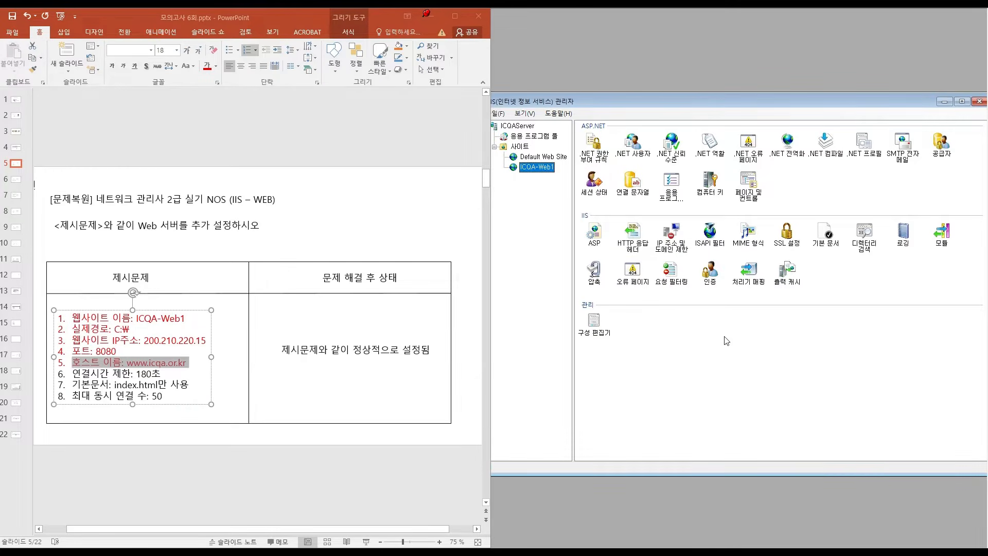
pyautogui.click(229, 383)
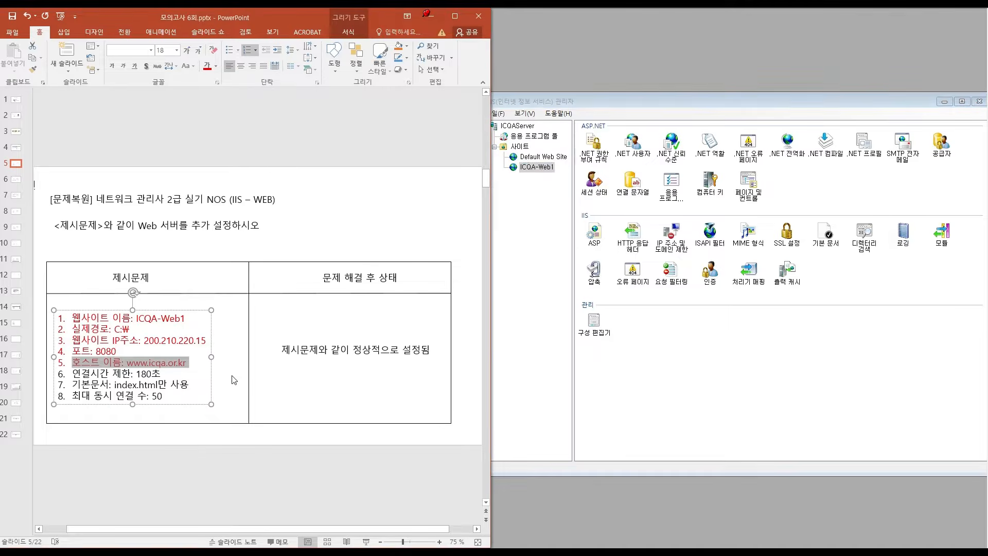
pyautogui.click(231, 376)
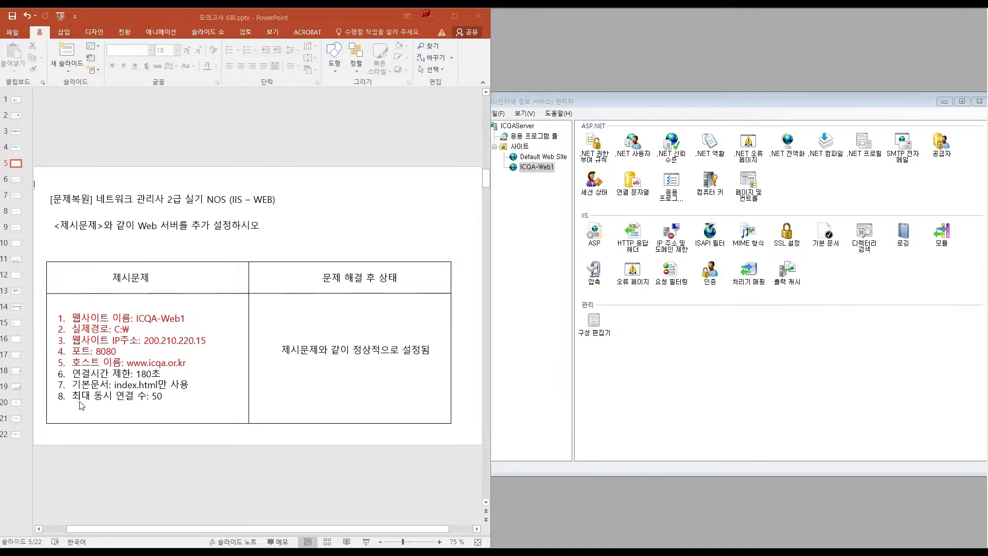
pyautogui.click(824, 235)
pyautogui.doubleClick(825, 235)
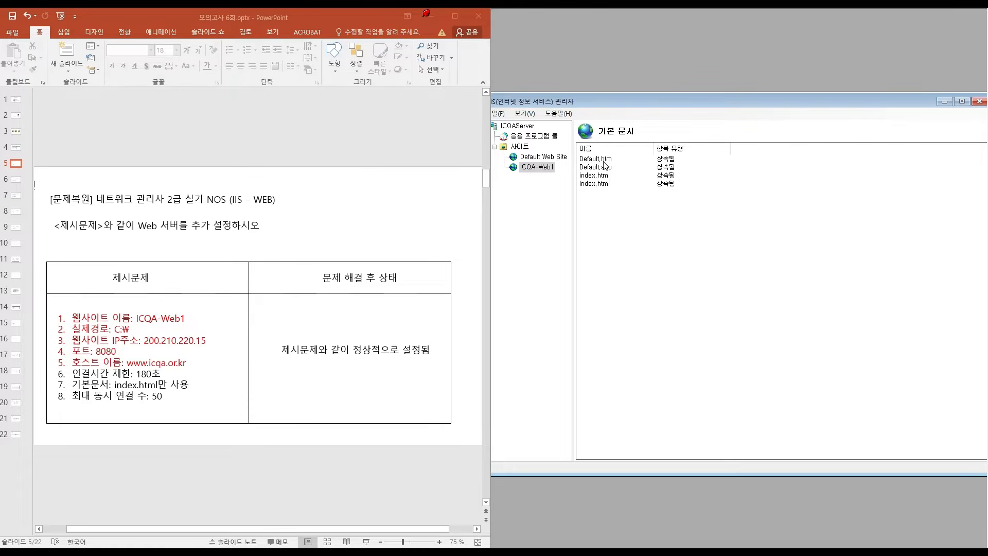
pyautogui.click(604, 162)
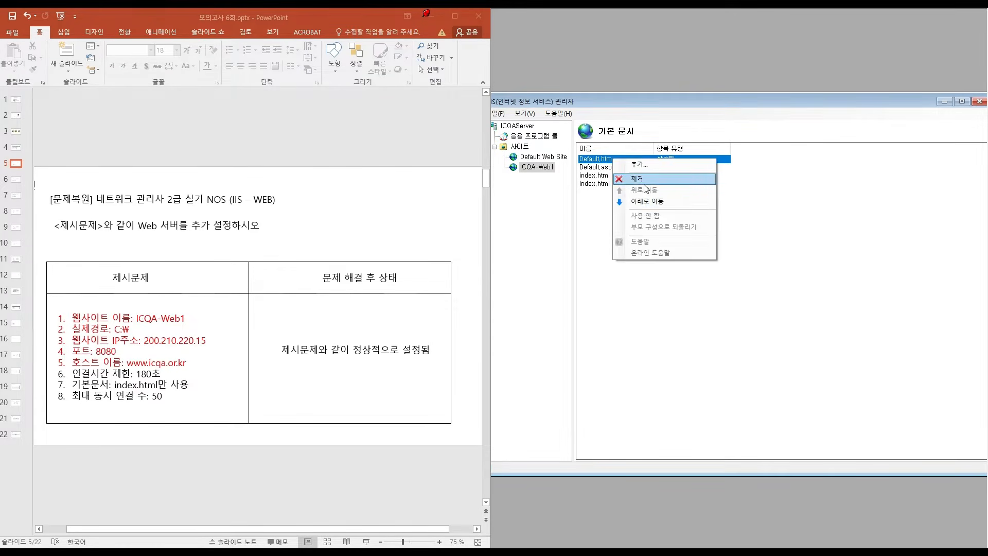
pyautogui.click(642, 180)
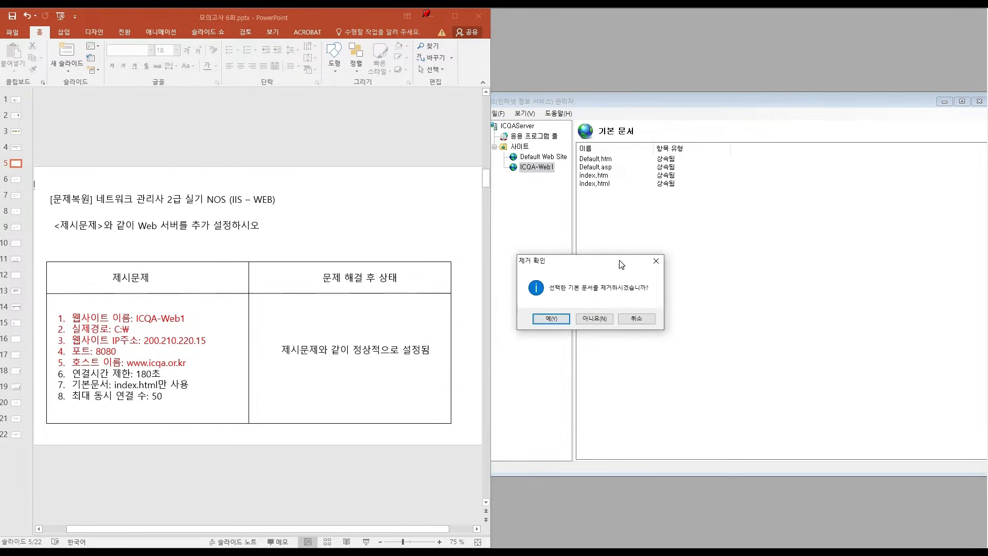
pyautogui.click(556, 319)
# Step: Remove Default.asp from the default documents (기본 문서) of the ICQA-Web1 site
pyautogui.click(609, 167)
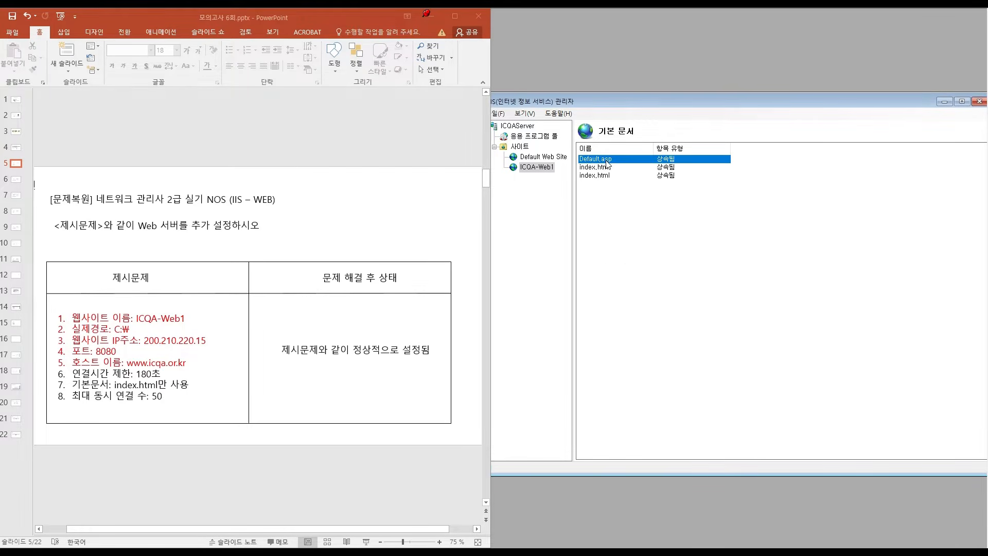
pyautogui.rightClick(609, 168)
pyautogui.click(641, 181)
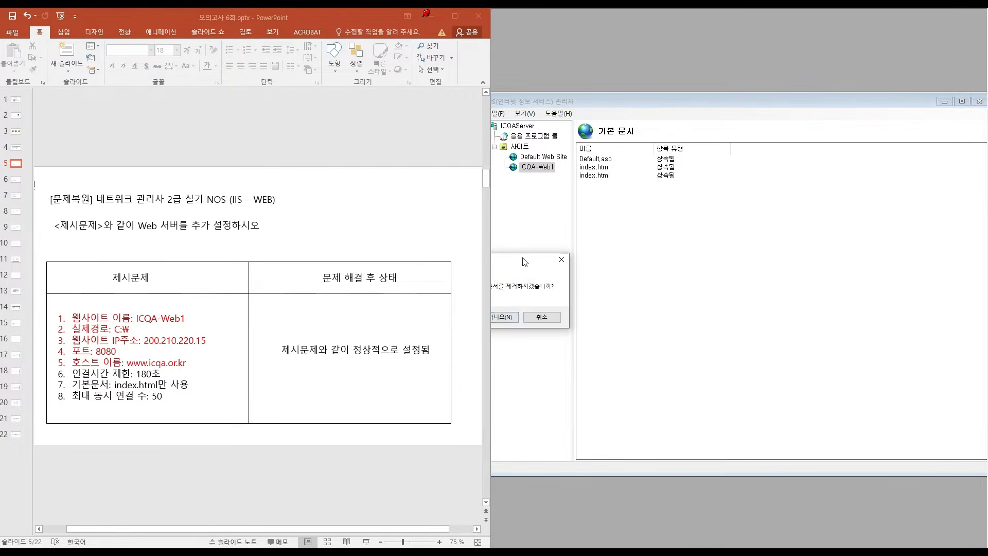
pyautogui.moveTo(523, 259); pyautogui.dragTo(673, 263)
pyautogui.click(623, 316)
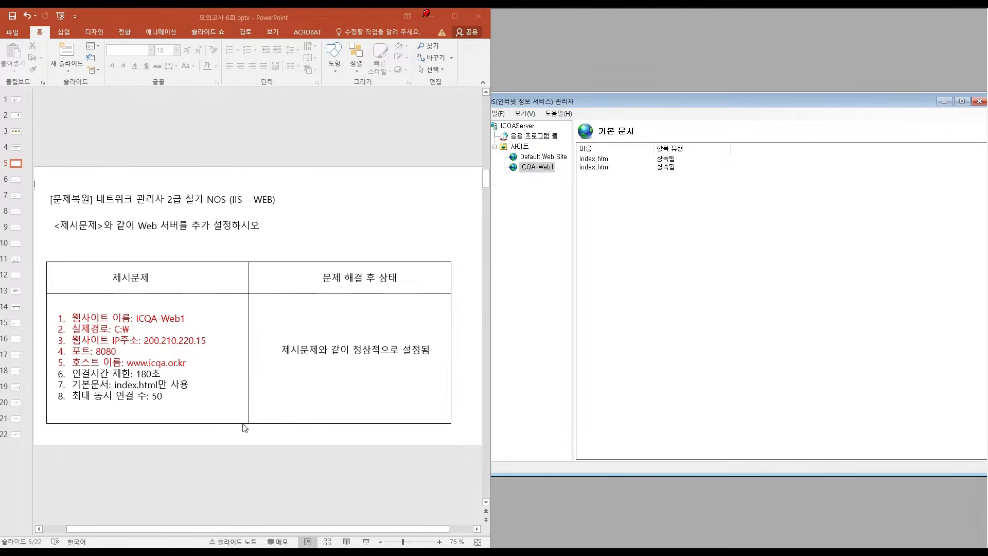
# Step: Remove index.htm from the ICQA-Web1 default documents
pyautogui.click(606, 160)
pyautogui.rightClick(617, 159)
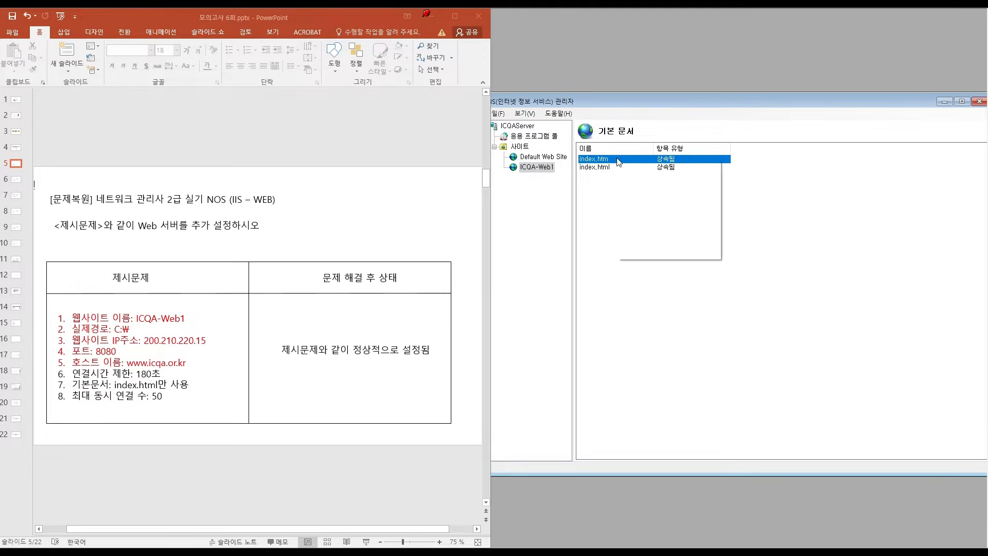
pyautogui.click(640, 178)
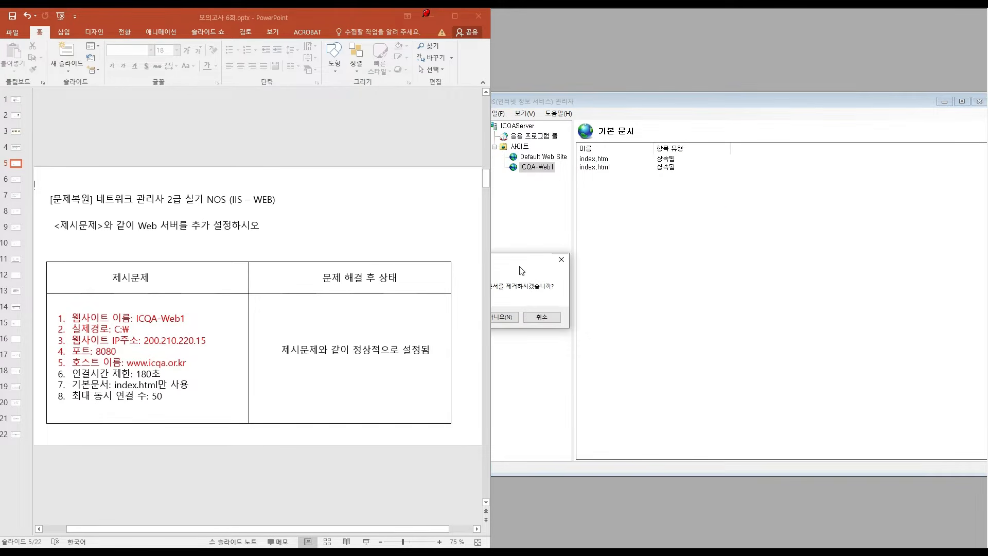
pyautogui.press('Return')
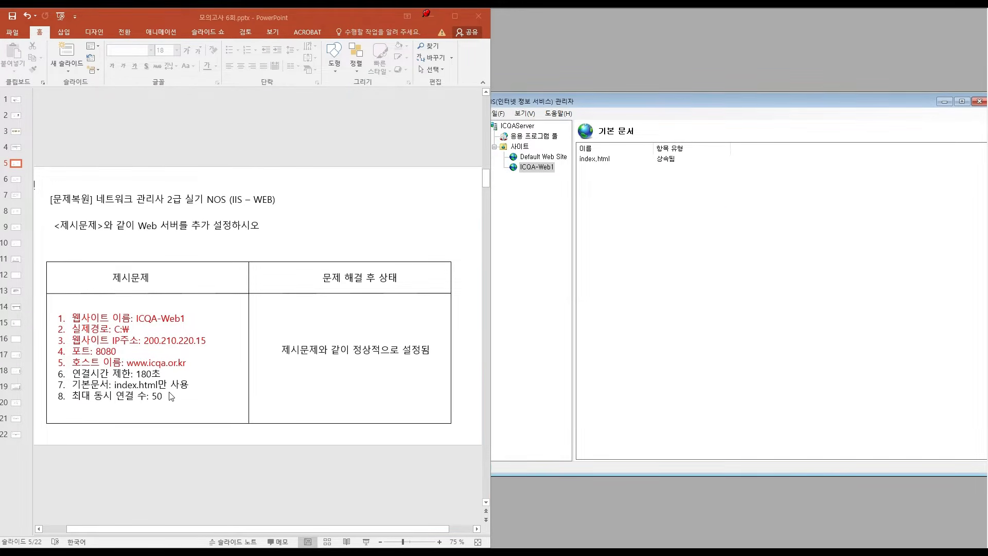
# Step: Color the default document line (기본문서: index.html만 사용) on the slide red
pyautogui.click(172, 396)
pyautogui.moveTo(69, 383); pyautogui.dragTo(192, 384)
pyautogui.click(208, 66)
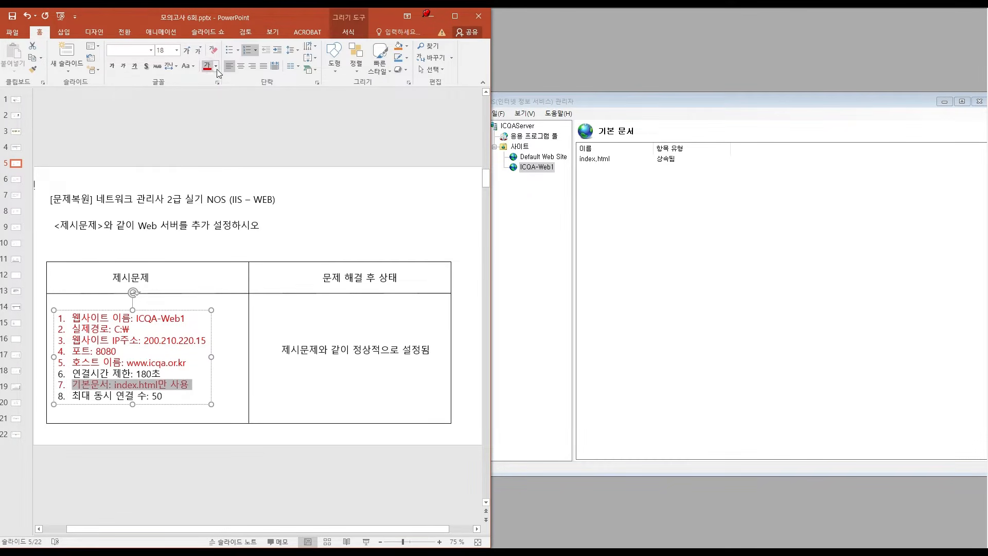
pyautogui.click(745, 298)
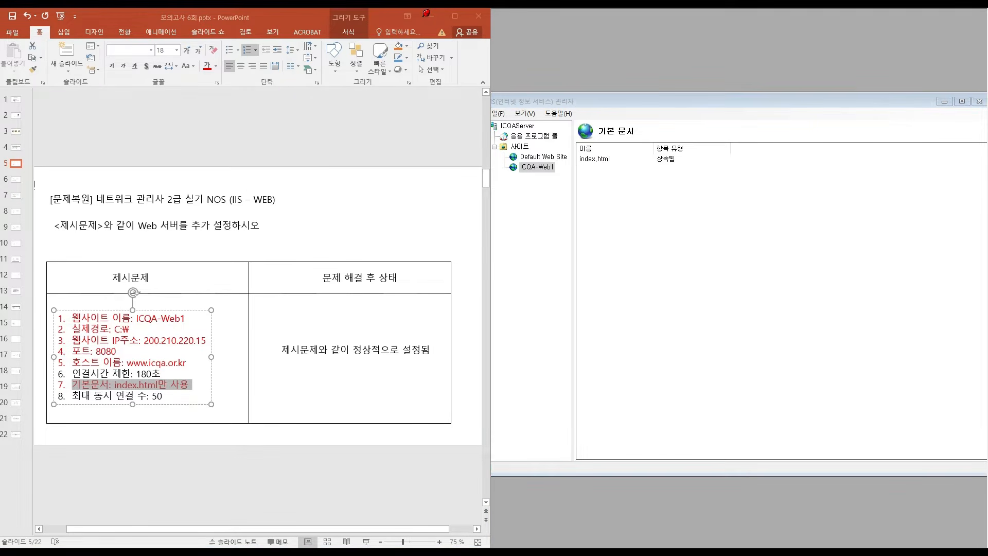
pyautogui.click(678, 298)
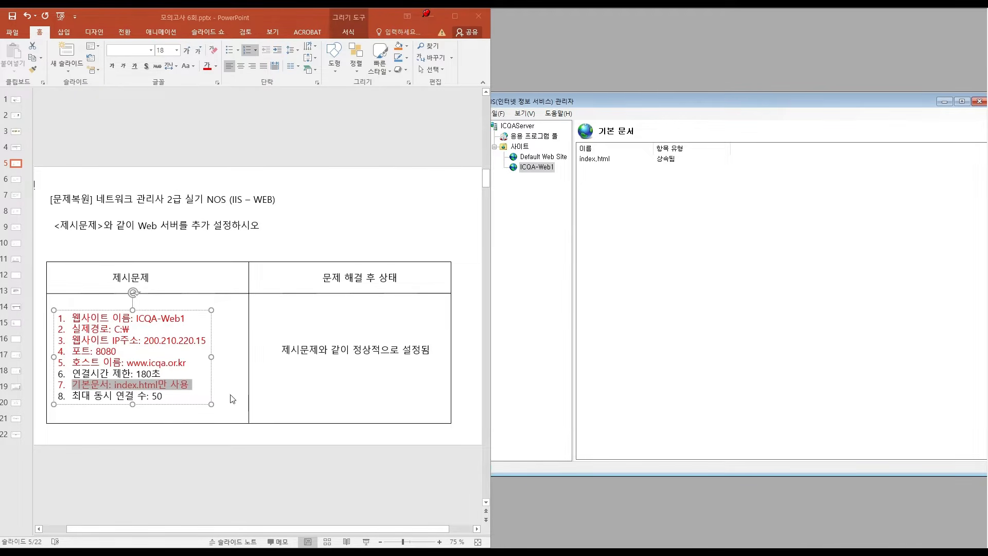
pyautogui.click(335, 401)
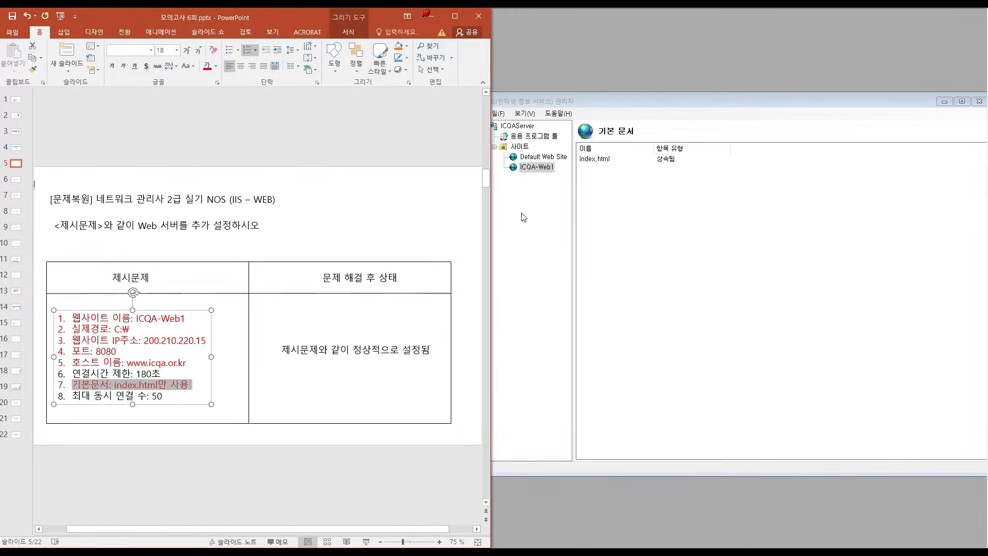
# Step: Save the default document changes of ICQA-Web1 and open the site's advanced settings (고급 설정)
pyautogui.click(545, 166)
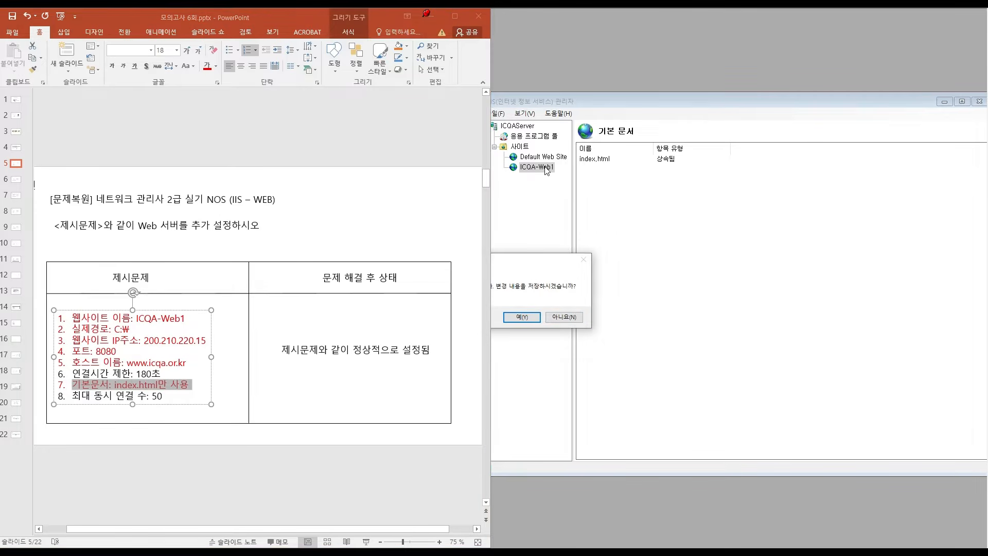
pyautogui.click(523, 316)
pyautogui.rightClick(540, 167)
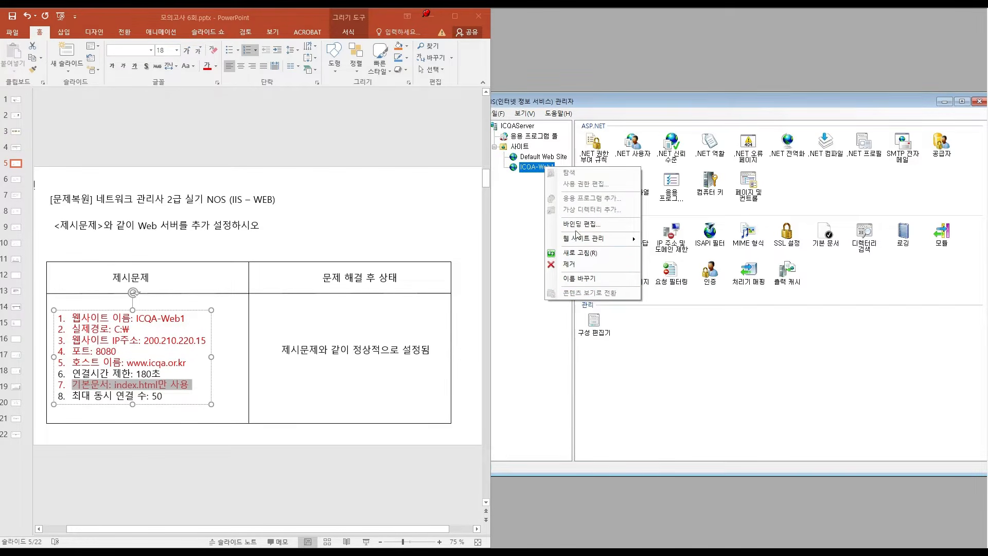
pyautogui.moveTo(617, 240)
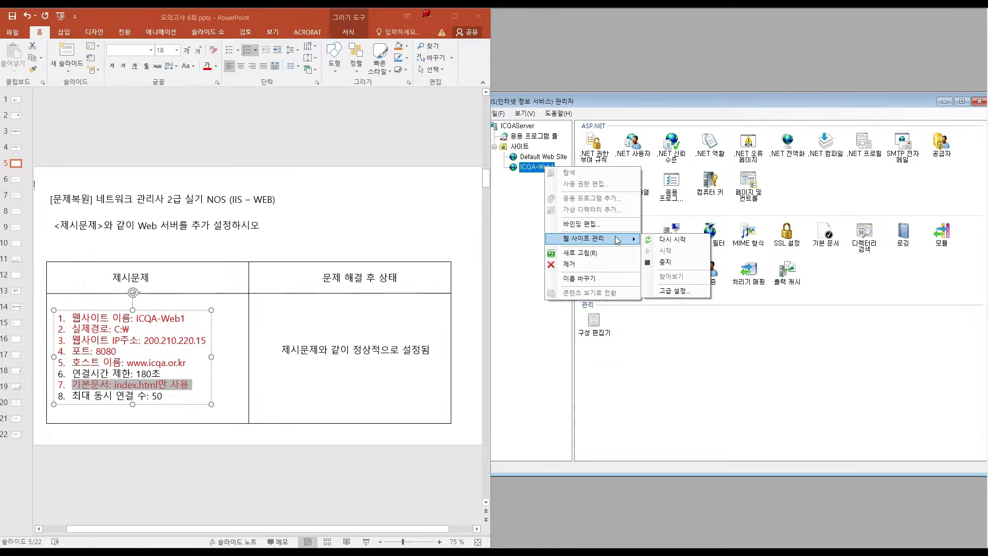
pyautogui.click(679, 291)
pyautogui.moveTo(575, 159); pyautogui.dragTo(785, 159)
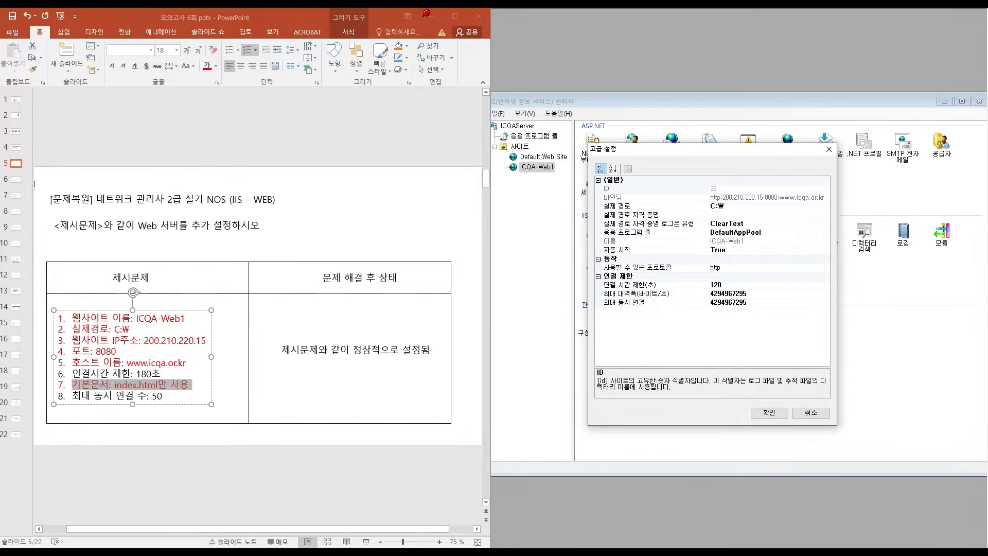
# Step: Set the connection timeout (연결 시간 제한) to 180 seconds and color its line on the slide red
pyautogui.click(730, 302)
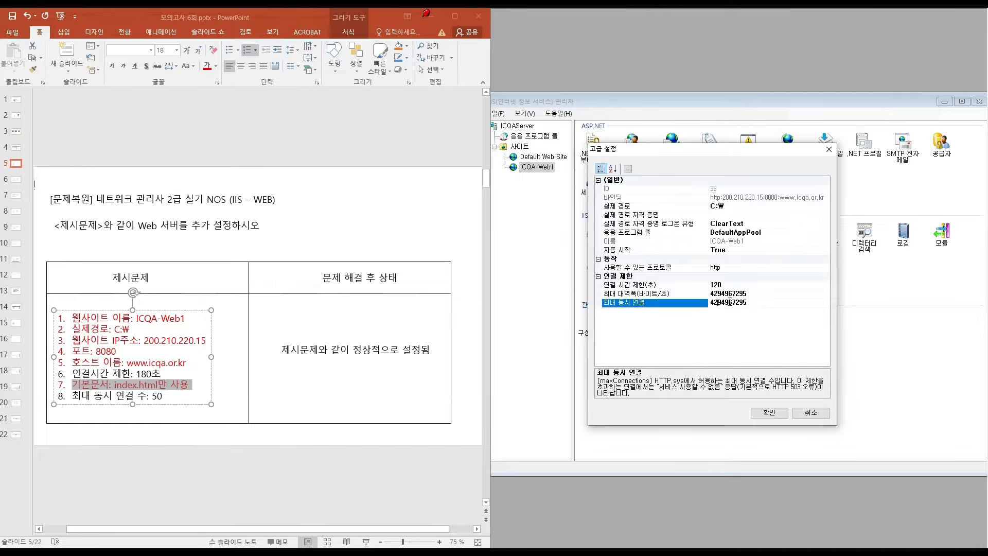
pyautogui.click(638, 276)
pyautogui.click(690, 284)
pyautogui.click(723, 303)
pyautogui.click(711, 285)
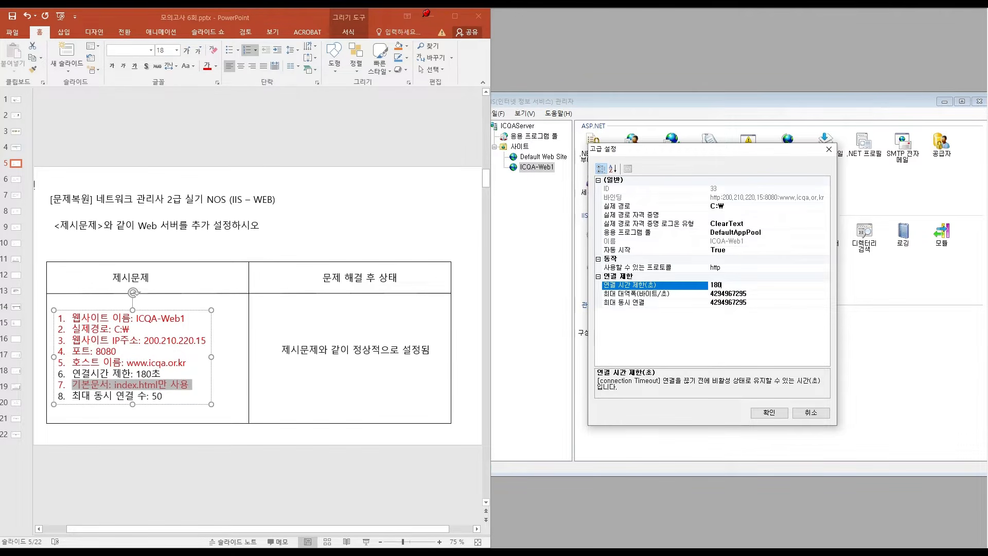
pyautogui.click(76, 374)
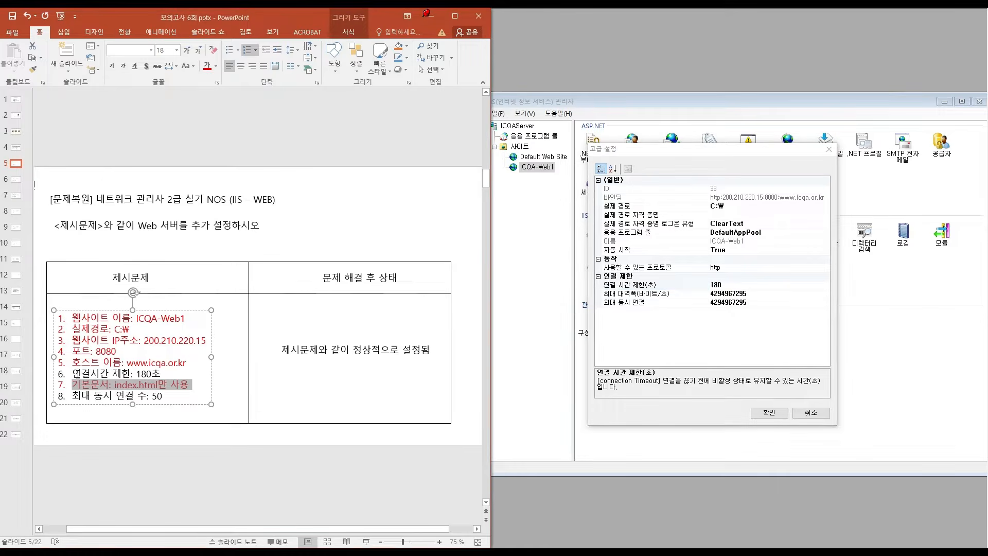
pyautogui.tripleClick(76, 374)
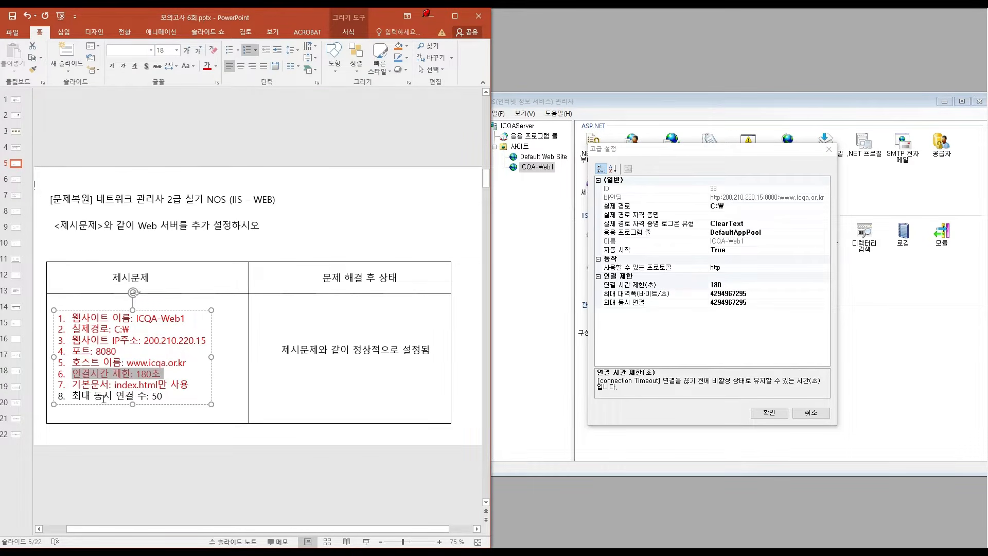
# Step: Set the maximum concurrent connections (최대 동시 연결) to 50, apply the advanced settings, and color the matching slide line red
pyautogui.click(729, 304)
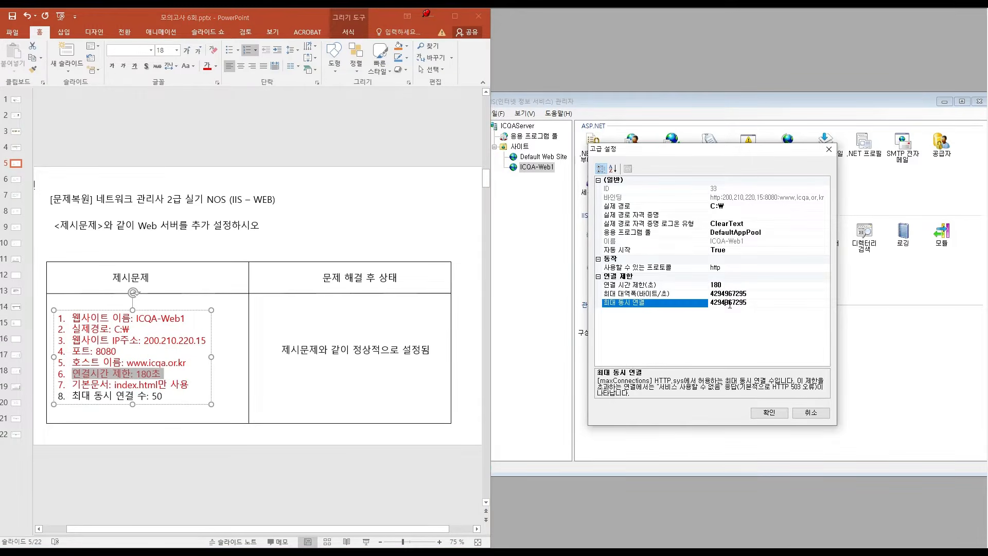
pyautogui.doubleClick(712, 304)
pyautogui.write('50')
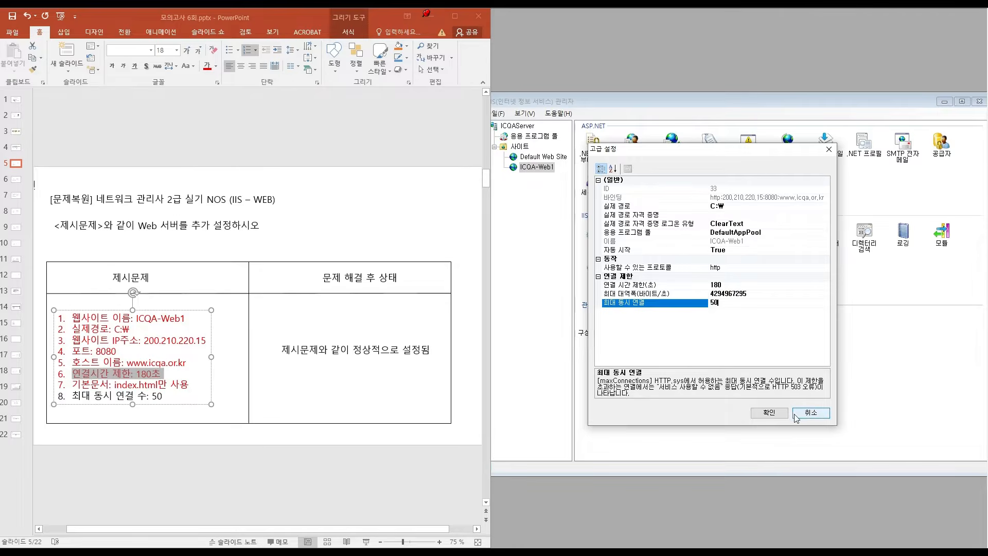
pyautogui.click(769, 412)
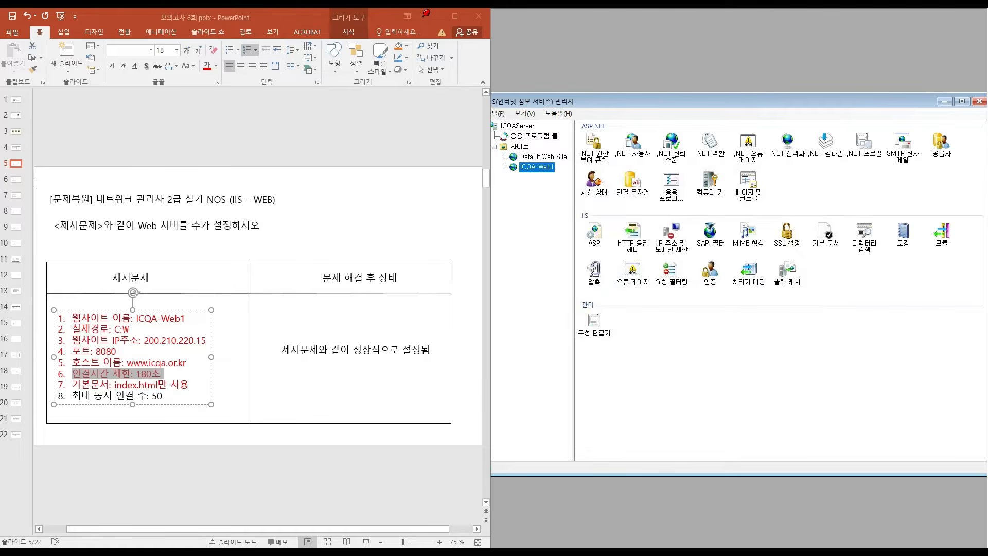
pyautogui.click(151, 400)
pyautogui.moveTo(71, 400); pyautogui.dragTo(167, 397)
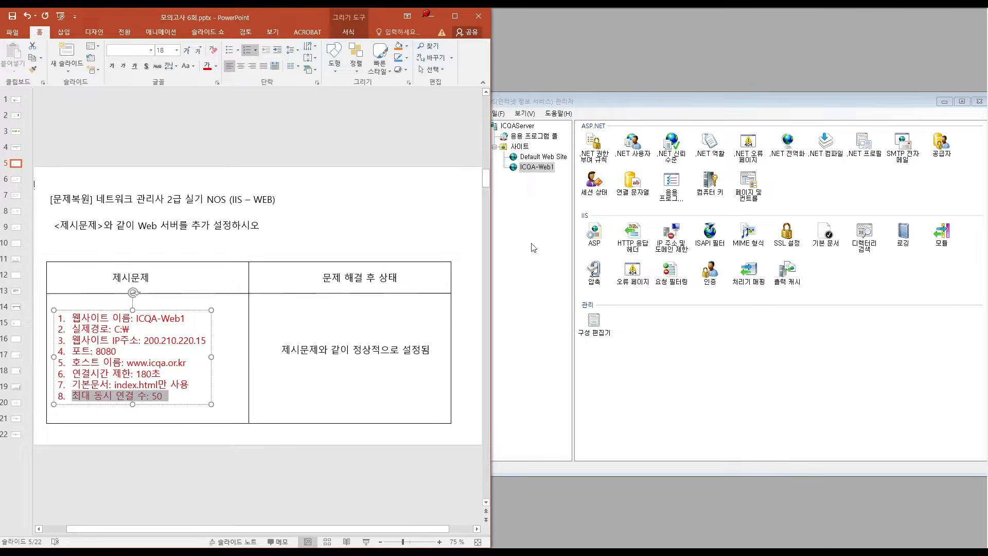
# Step: Check the default document list of ICQA-Web1 and close the IIS manager
pyautogui.click(544, 159)
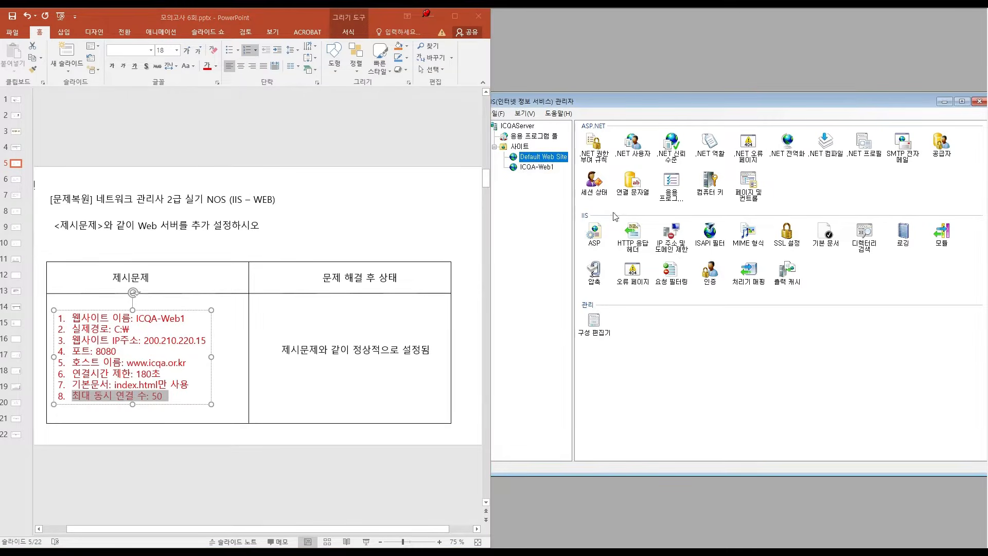
pyautogui.click(536, 168)
pyautogui.click(831, 237)
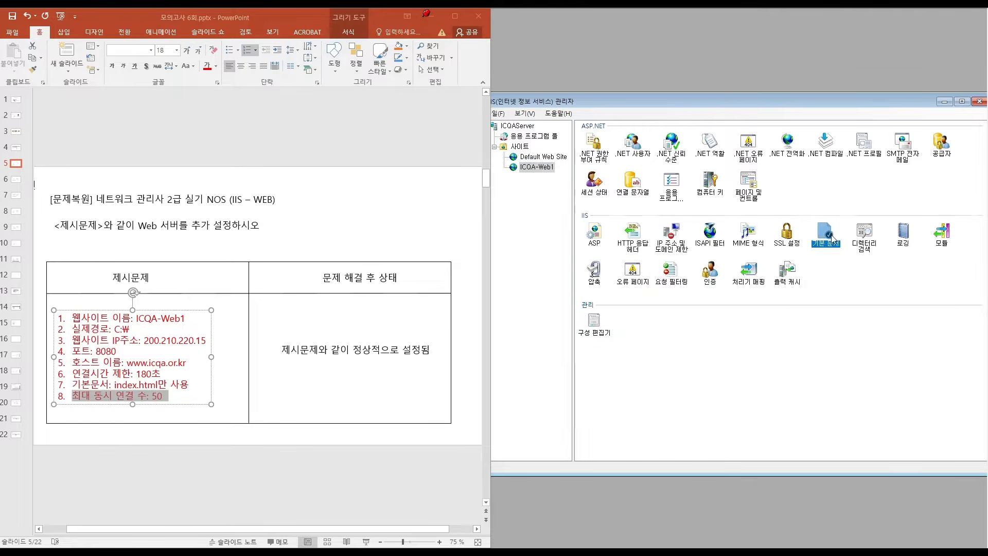
pyautogui.doubleClick(832, 238)
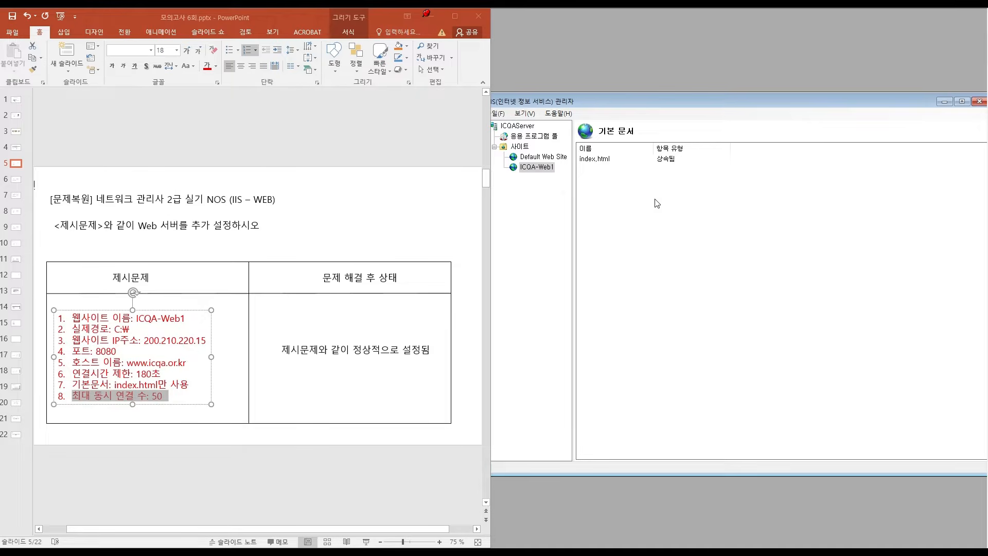
pyautogui.click(600, 159)
pyautogui.click(979, 102)
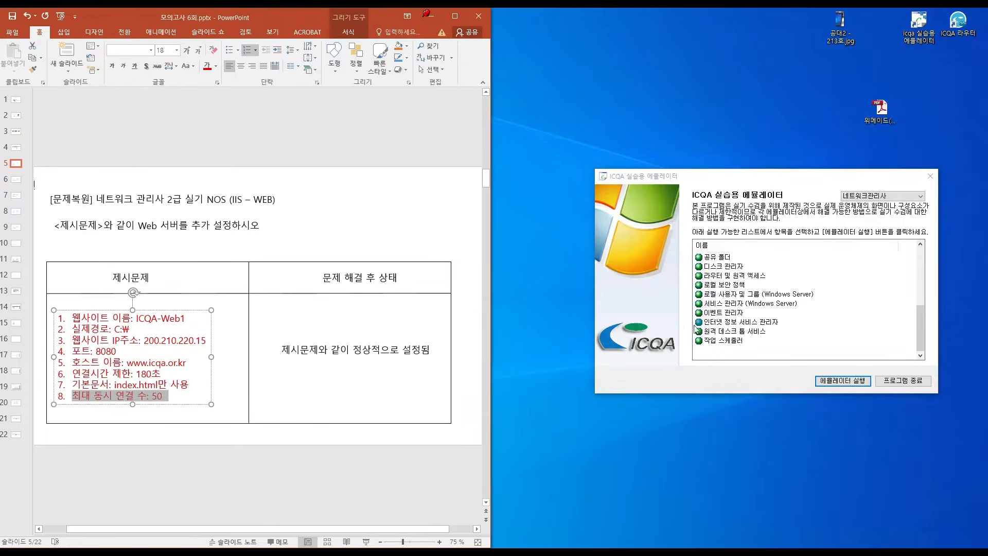
# Step: Shift the PowerPoint window slightly and show slide 6 with the services (서비스) task
pyautogui.click(349, 403)
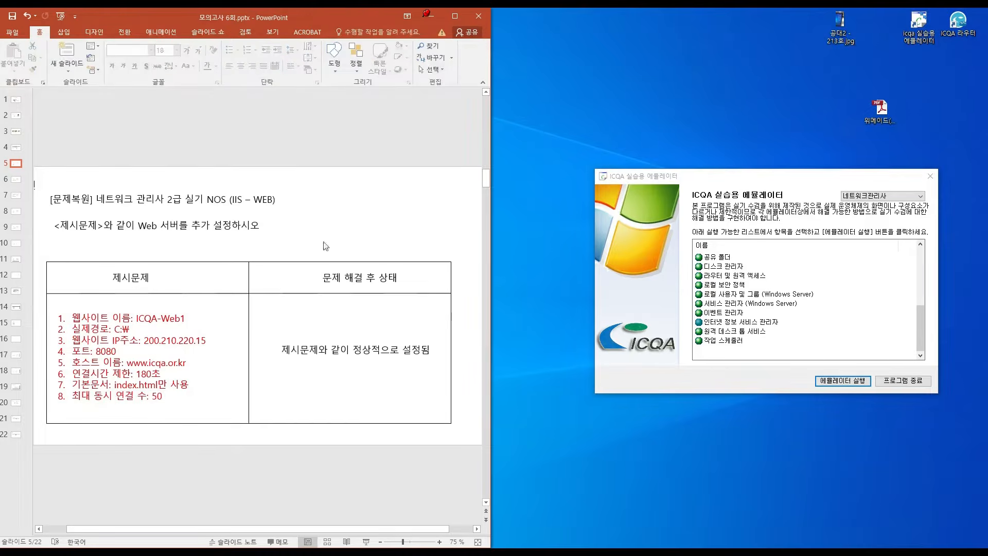
pyautogui.moveTo(335, 12); pyautogui.dragTo(374, 15)
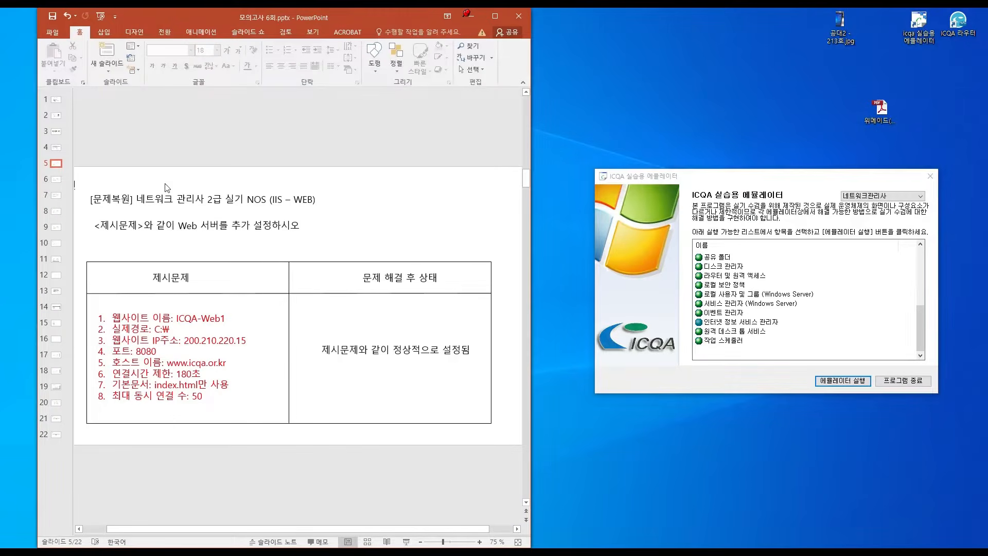
pyautogui.click(57, 180)
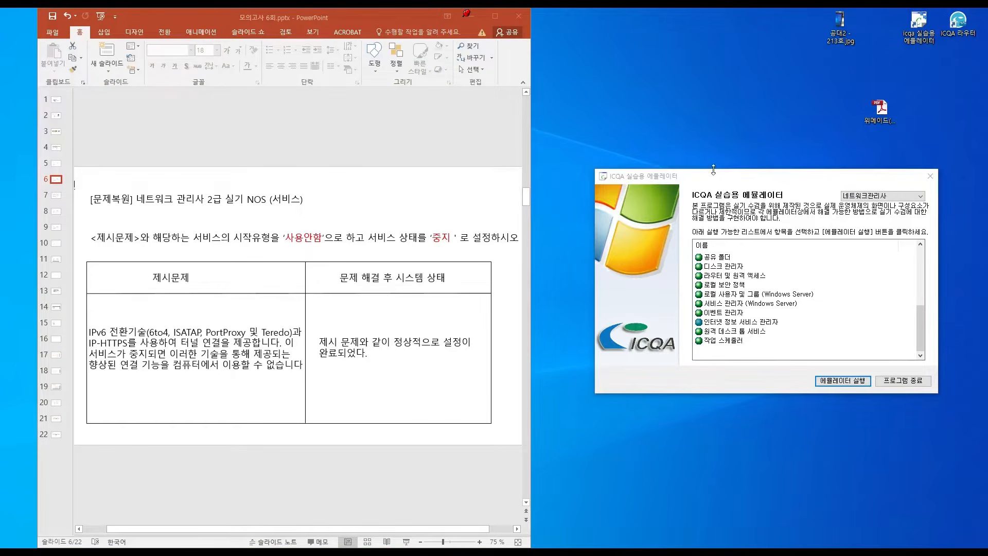
# Step: Run the 서비스 관리자 (Windows Server) emulator and maximize its window with PowerPoint minimized
pyautogui.moveTo(718, 179); pyautogui.dragTo(686, 153)
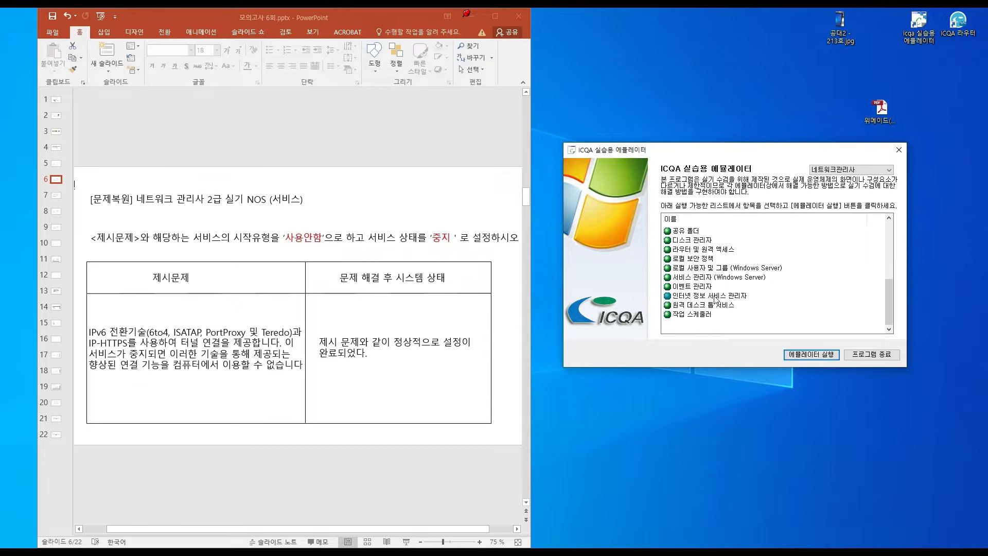
pyautogui.click(711, 278)
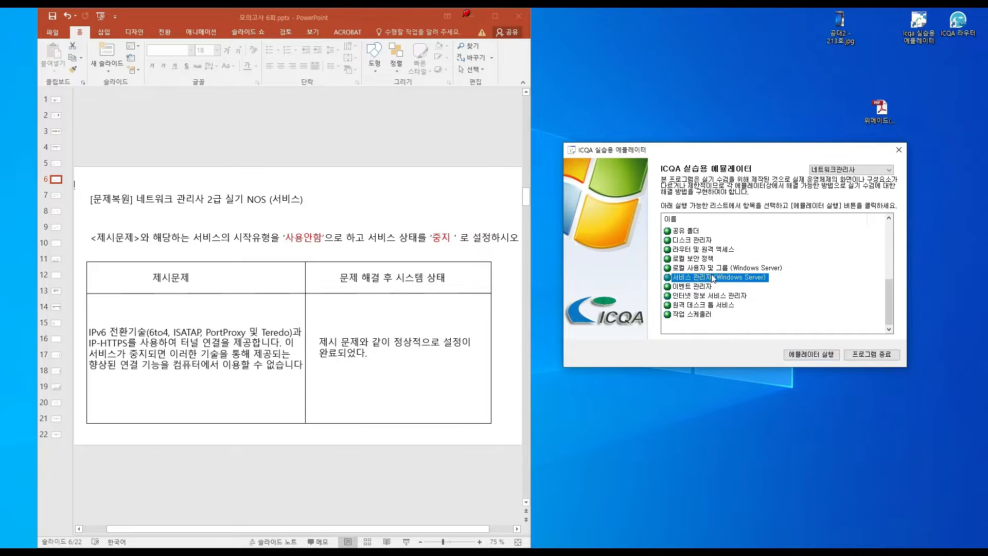
pyautogui.click(817, 355)
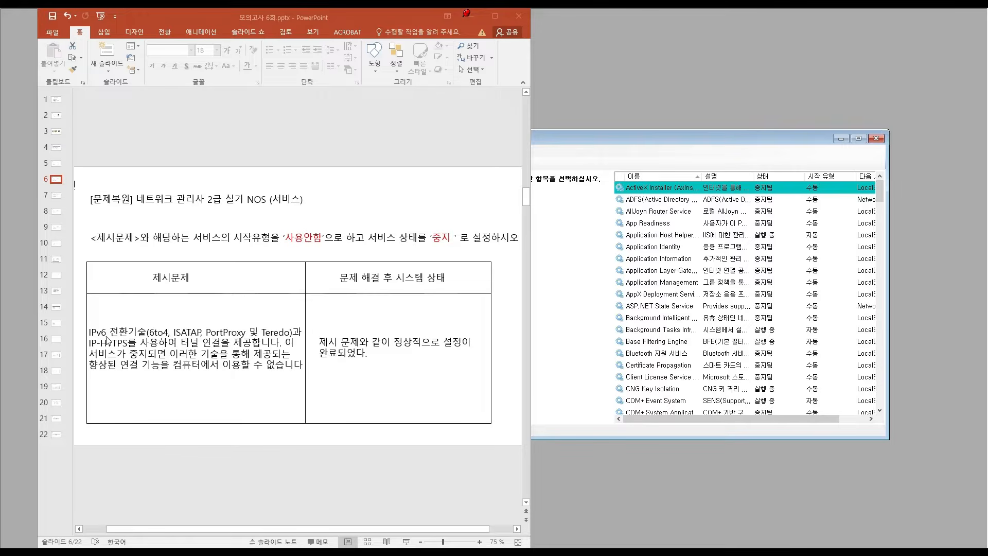
pyautogui.click(477, 19)
pyautogui.doubleClick(597, 140)
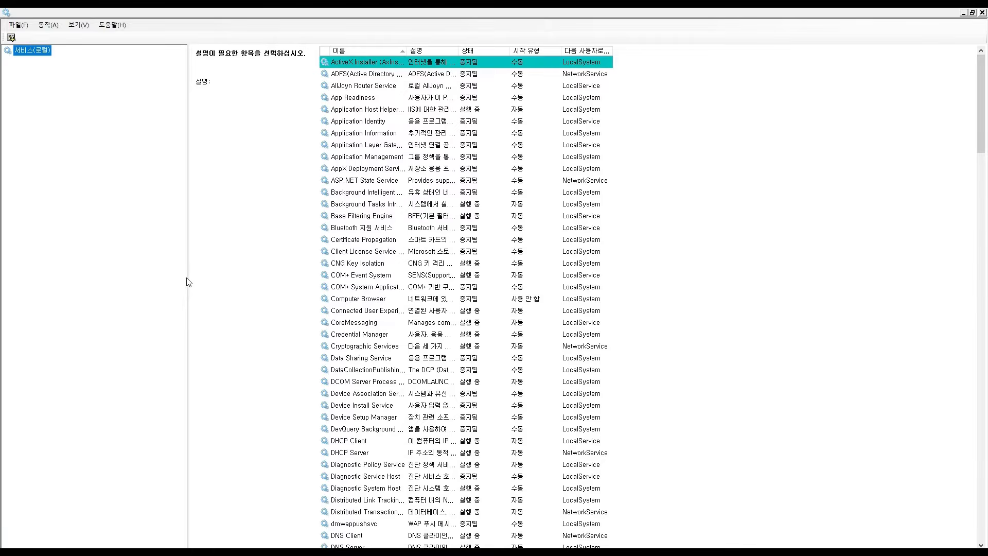
# Step: Narrow the services tree pane and widen the description (설명) and name (이름) columns of the service list
pyautogui.moveTo(190, 280); pyautogui.dragTo(59, 291)
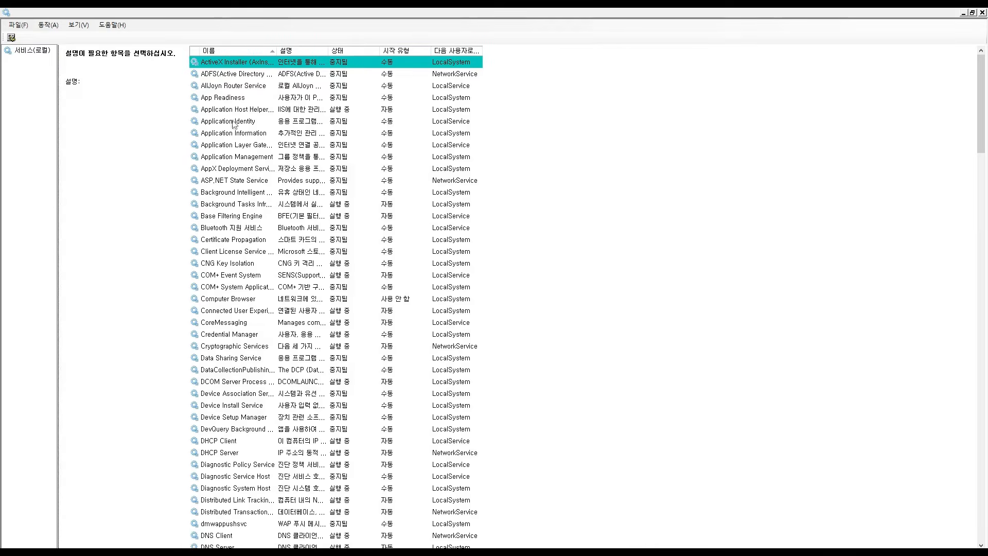
pyautogui.click(273, 65)
pyautogui.moveTo(277, 51); pyautogui.dragTo(679, 50)
pyautogui.moveTo(547, 51); pyautogui.dragTo(694, 51)
pyautogui.click(266, 55)
pyautogui.click(267, 55)
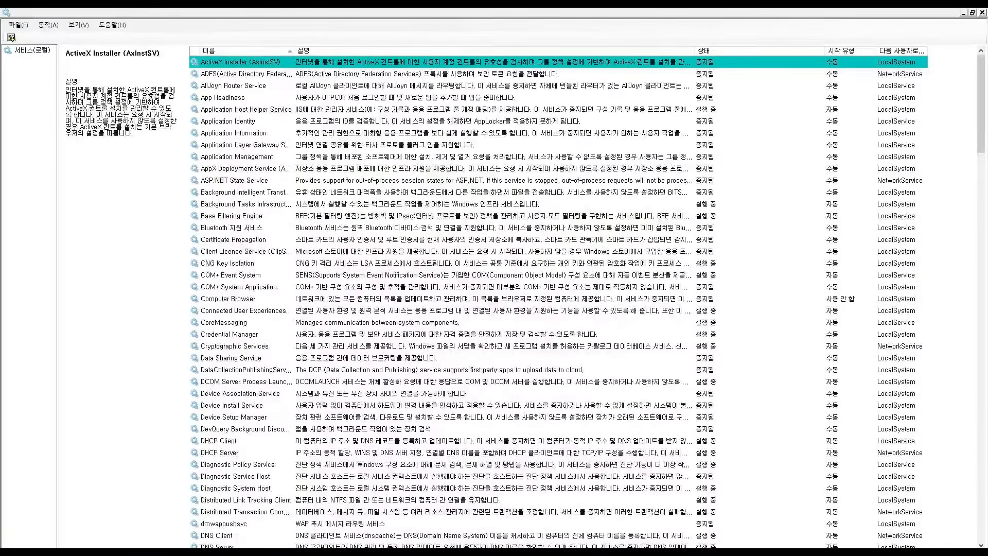
# Step: Reread the services task on slide 6 and select the matching service, IP Helper, in the service list
pyautogui.hotkey('alt', 'Tab')
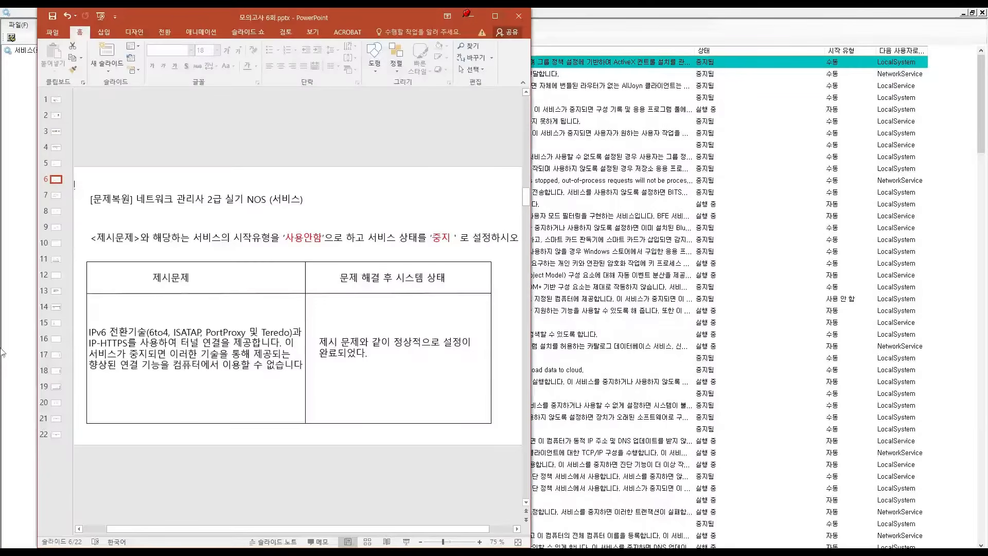
pyautogui.click(743, 291)
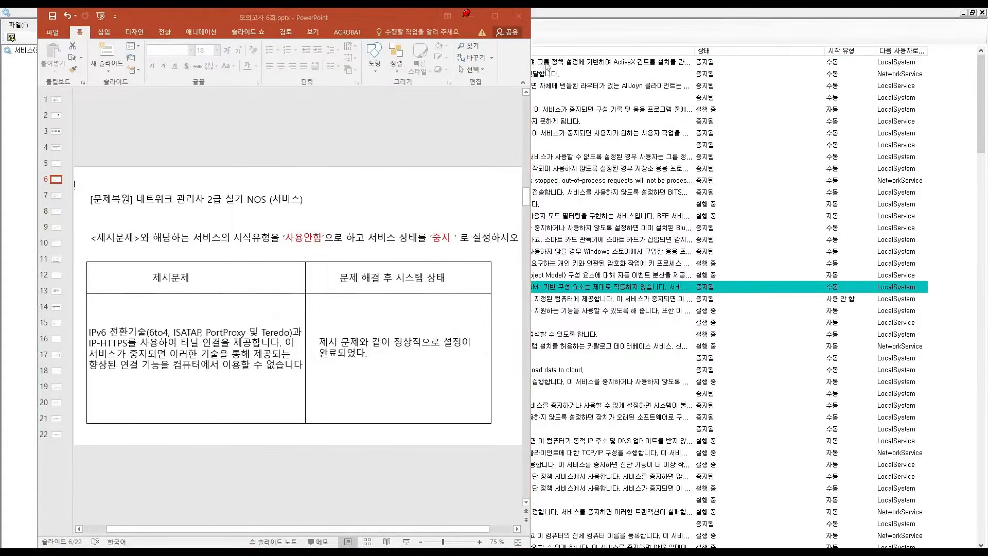
pyautogui.click(474, 16)
pyautogui.scroll(-8, 240, 319)
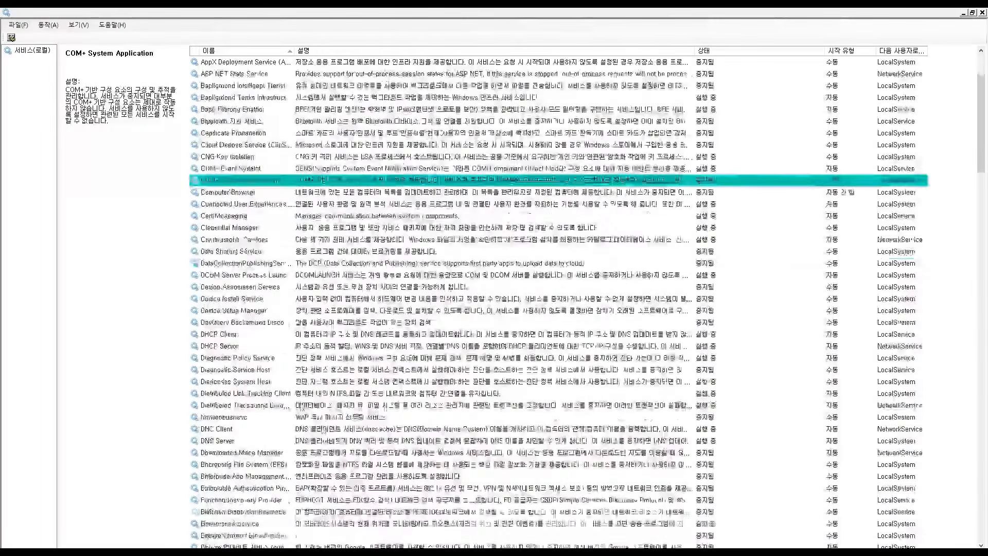
pyautogui.scroll(-8, 278, 418)
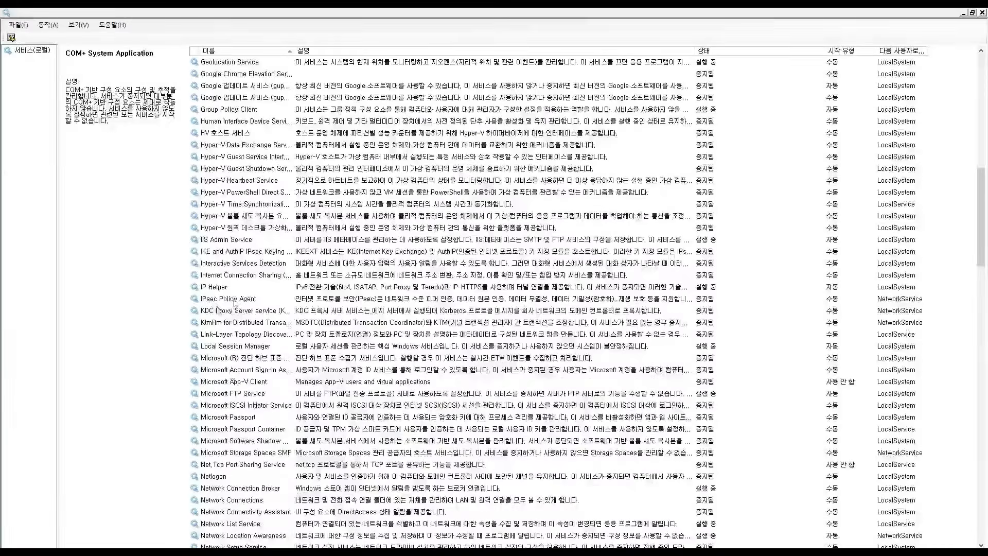
pyautogui.click(320, 289)
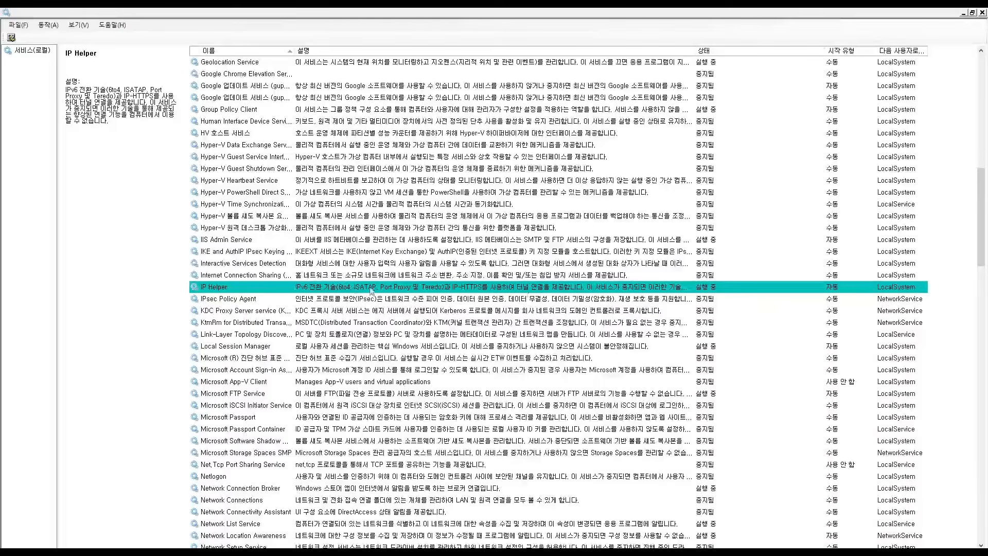
# Step: Recheck the task on the slide, open the IP Helper properties and set the startup type to 사용 안 함
pyautogui.hotkey('alt', 'Tab')
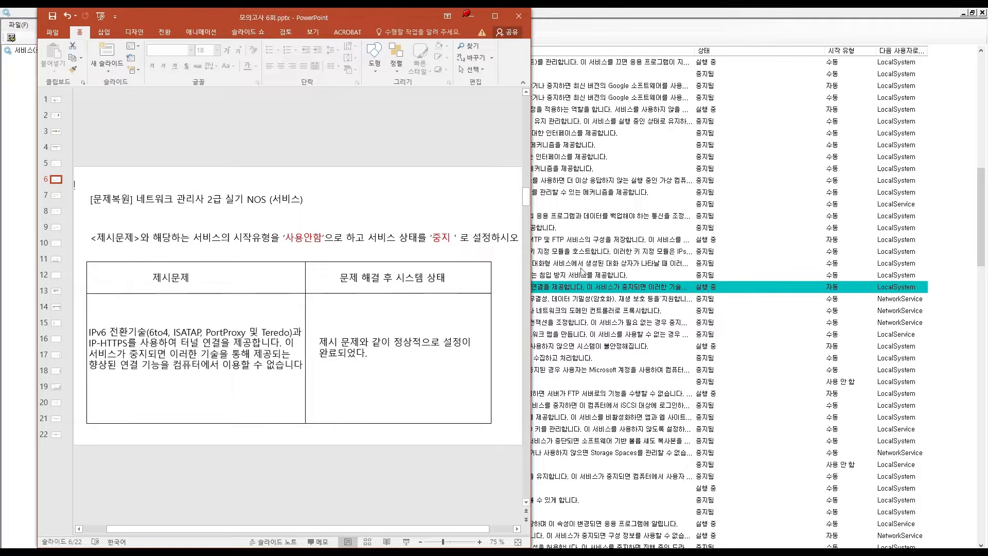
pyautogui.click(472, 18)
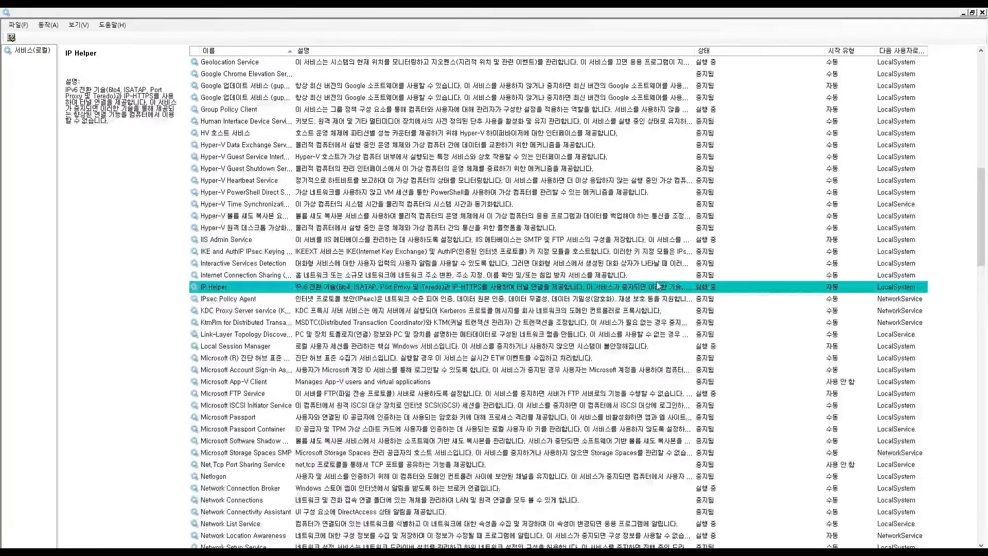
pyautogui.doubleClick(657, 286)
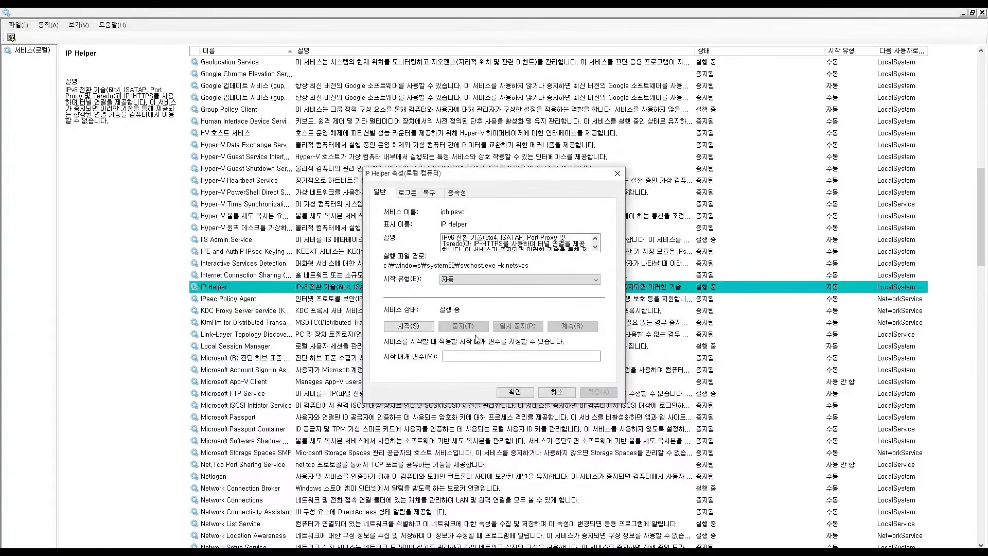
pyautogui.click(482, 282)
pyautogui.click(469, 305)
# Step: Start the IP Helper service, stop it again and confirm its properties
pyautogui.click(416, 327)
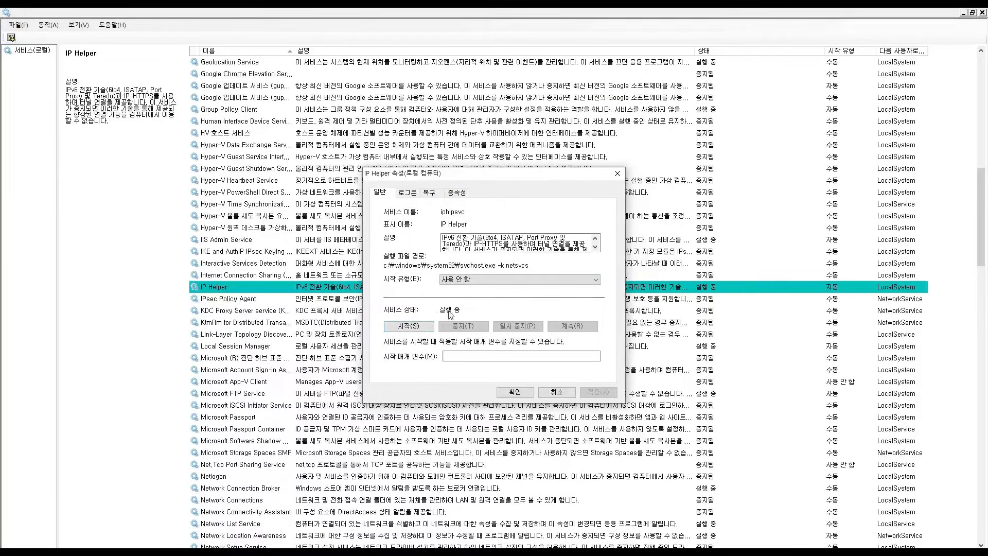
pyautogui.click(417, 328)
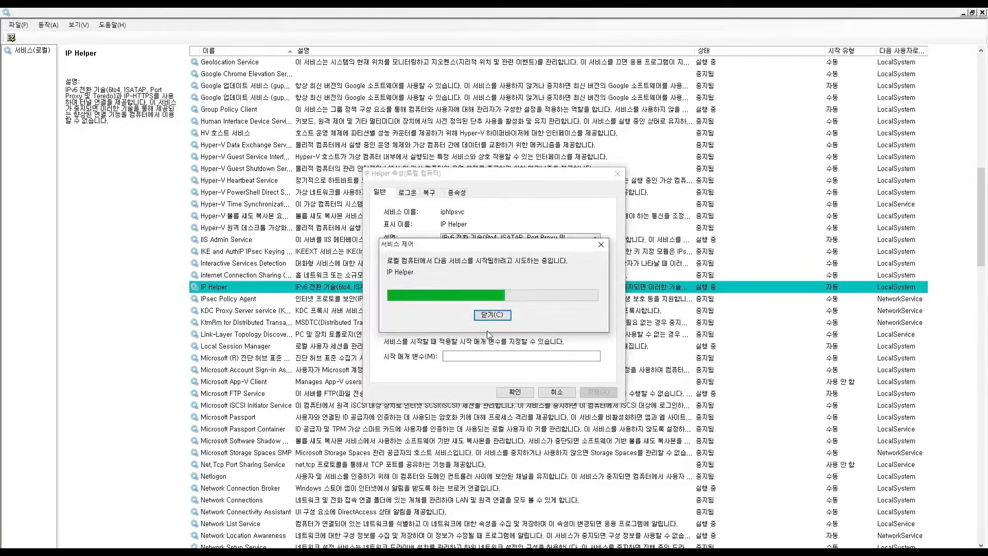
pyautogui.click(462, 327)
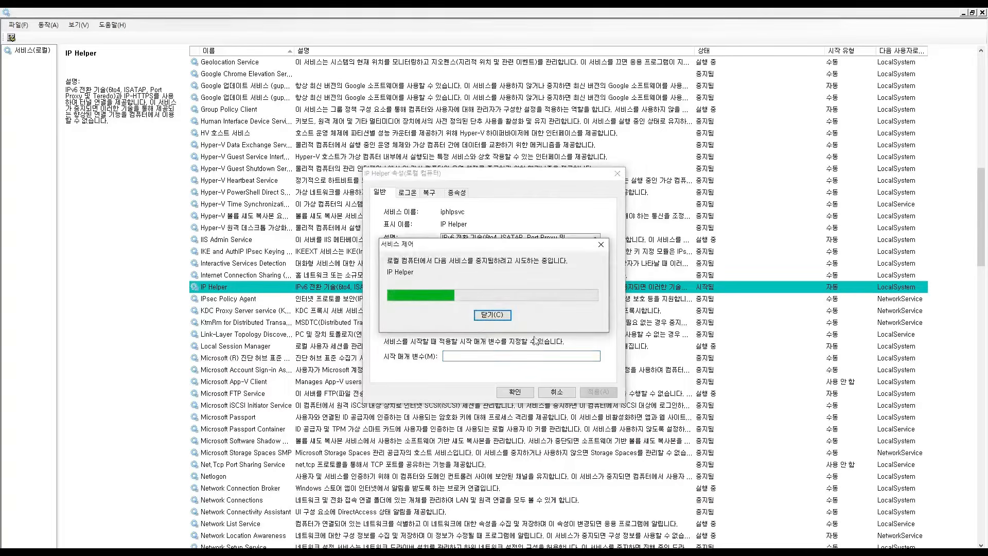
pyautogui.click(514, 392)
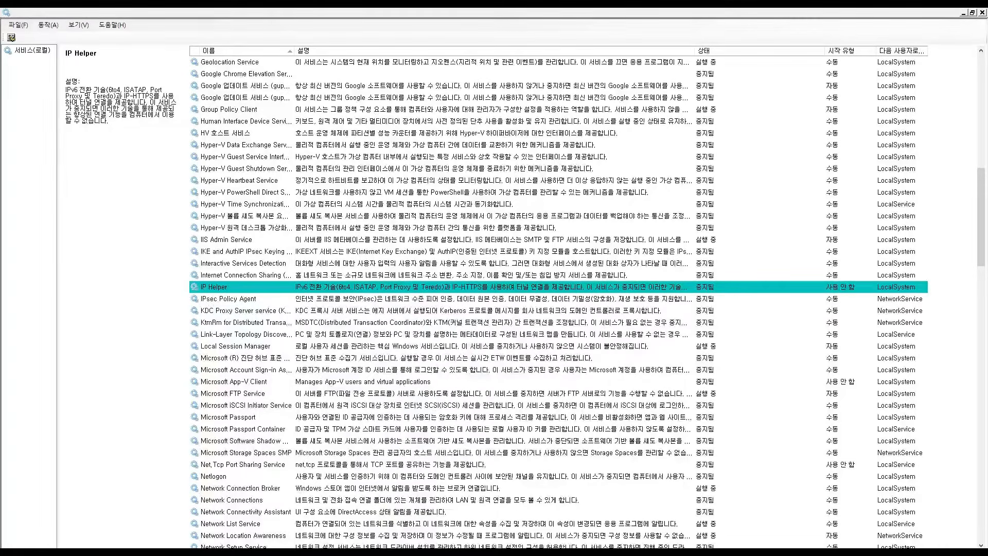
# Step: Compare the IP Helper startup type and status with the task on slide 6, and close the service manager emulator
pyautogui.hotkey('alt', 'Tab')
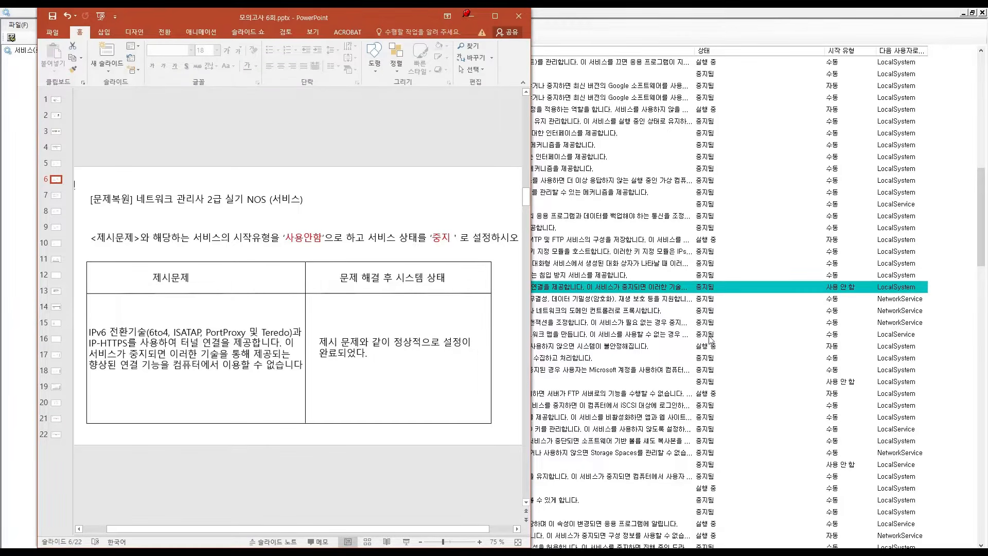
pyautogui.click(646, 191)
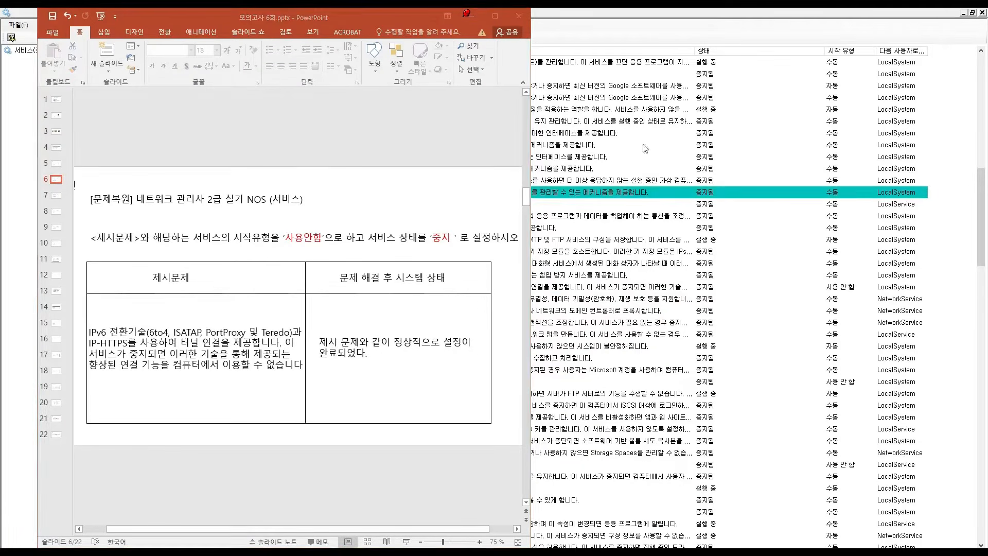
pyautogui.click(470, 16)
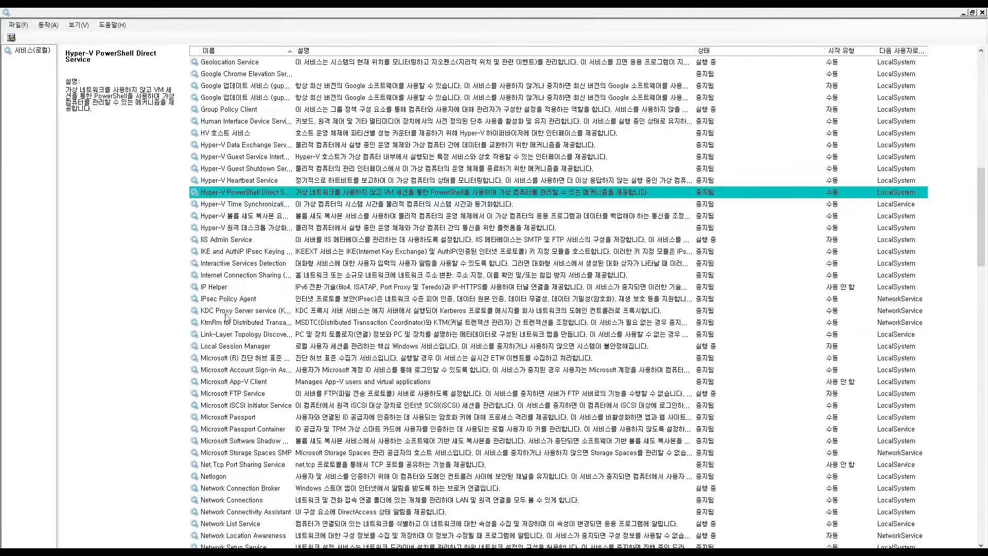
pyautogui.click(335, 290)
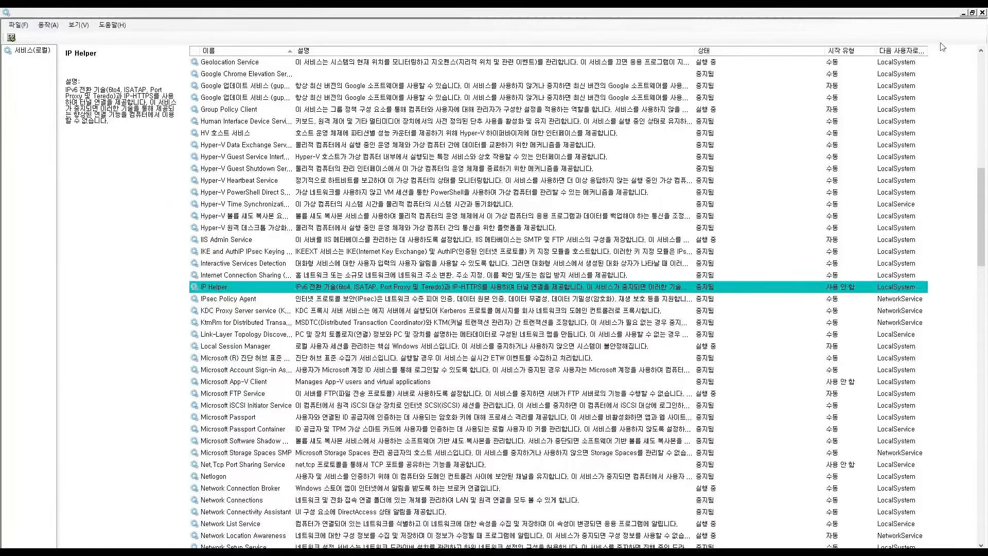
pyautogui.click(981, 13)
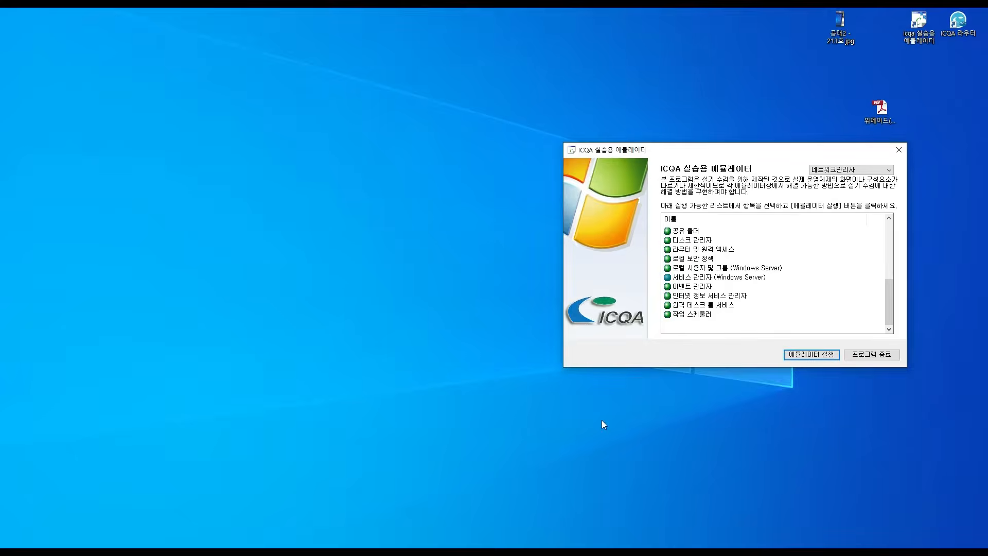
# Step: Show slide 7 with the 로컬보안 정책 task in PowerPoint, snap its window to half the screen and reposition the ICQA emulator window beside it
pyautogui.hotkey('alt', 'Tab')
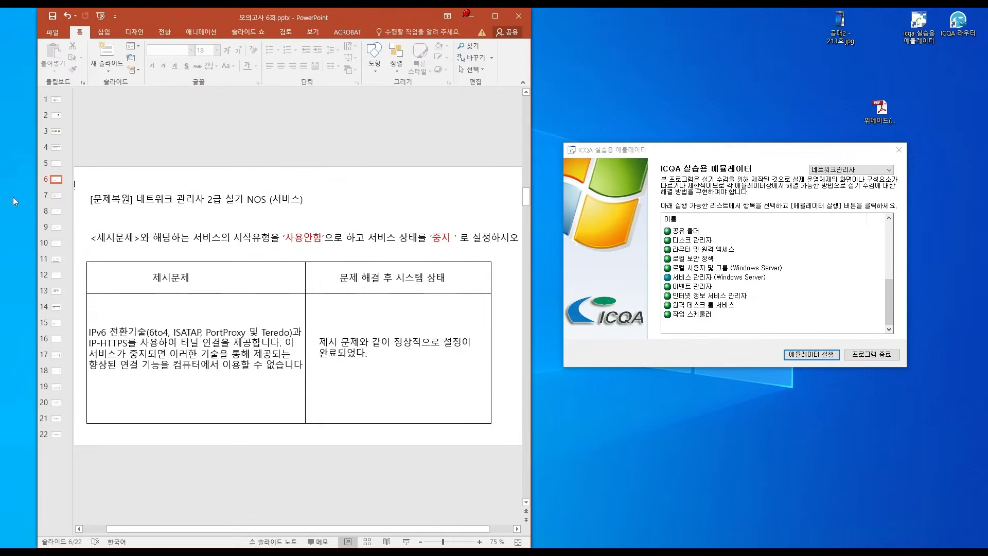
pyautogui.click(58, 195)
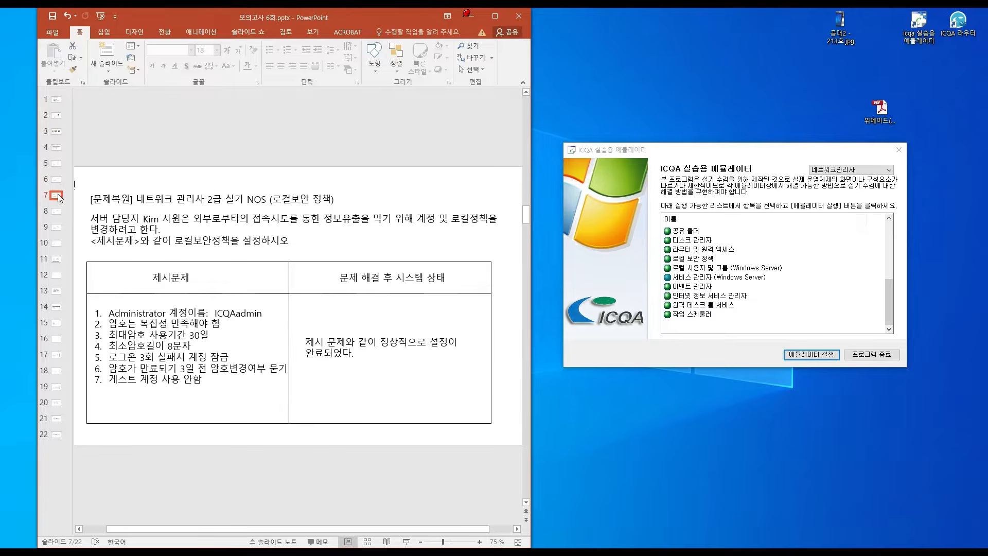
pyautogui.press('super+Left')
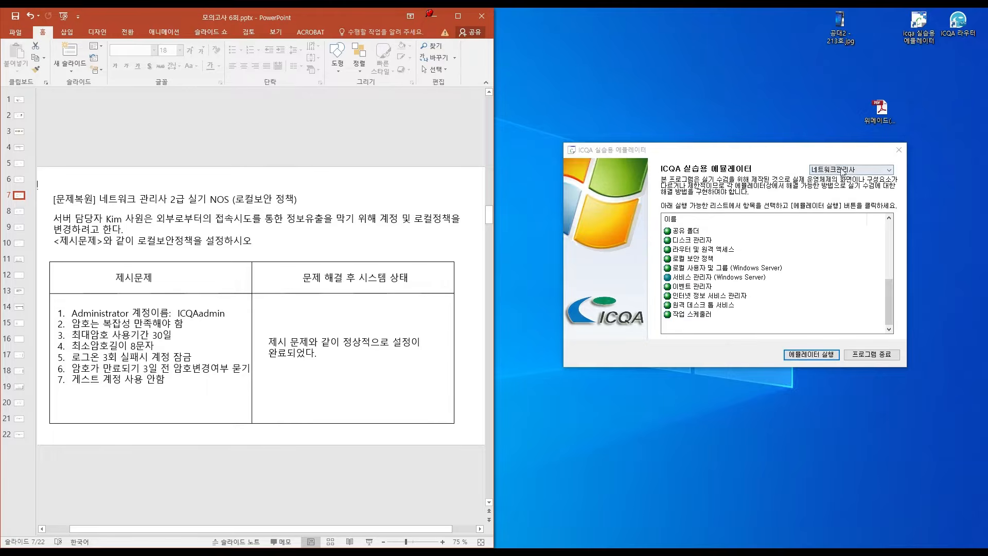
pyautogui.moveTo(806, 155); pyautogui.dragTo(783, 164)
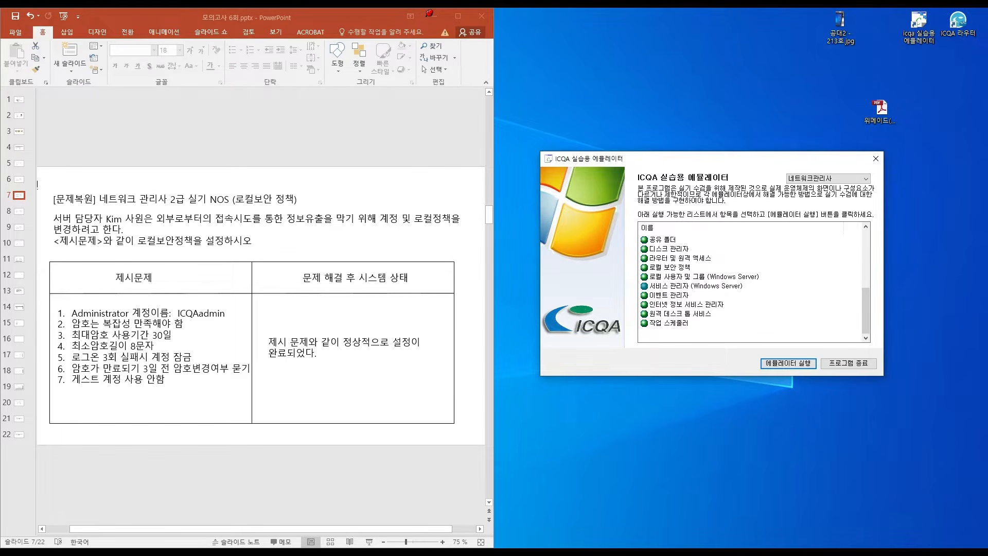
# Step: Run the 로컬 보안 정책 emulator and place its window beside the slide
pyautogui.click(677, 268)
pyautogui.click(787, 364)
pyautogui.moveTo(725, 139); pyautogui.dragTo(814, 132)
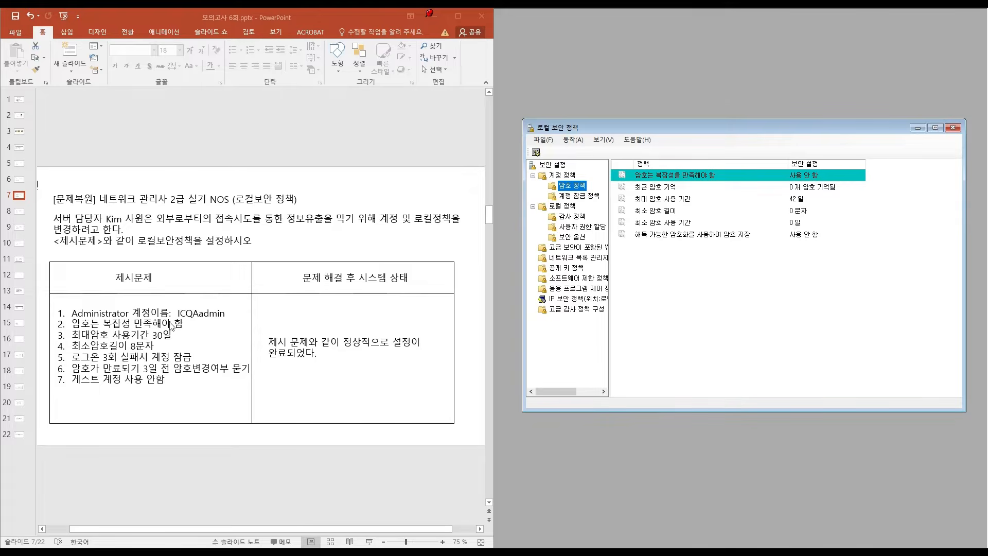
# Step: Set the password policy 암호는 복잡성을 만족해야 함 to 사용 and confirm it
pyautogui.click(738, 173)
pyautogui.doubleClick(737, 175)
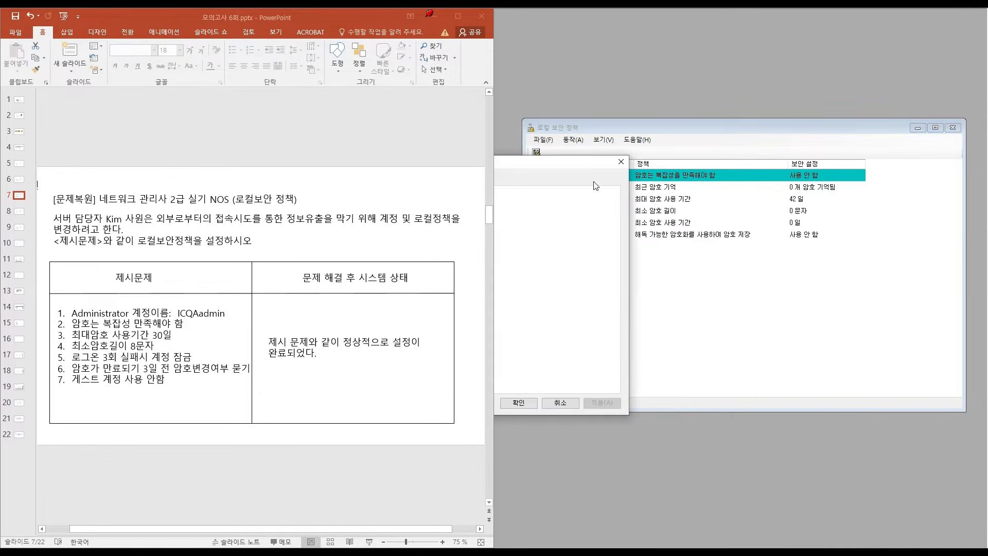
pyautogui.click(712, 247)
pyautogui.click(811, 411)
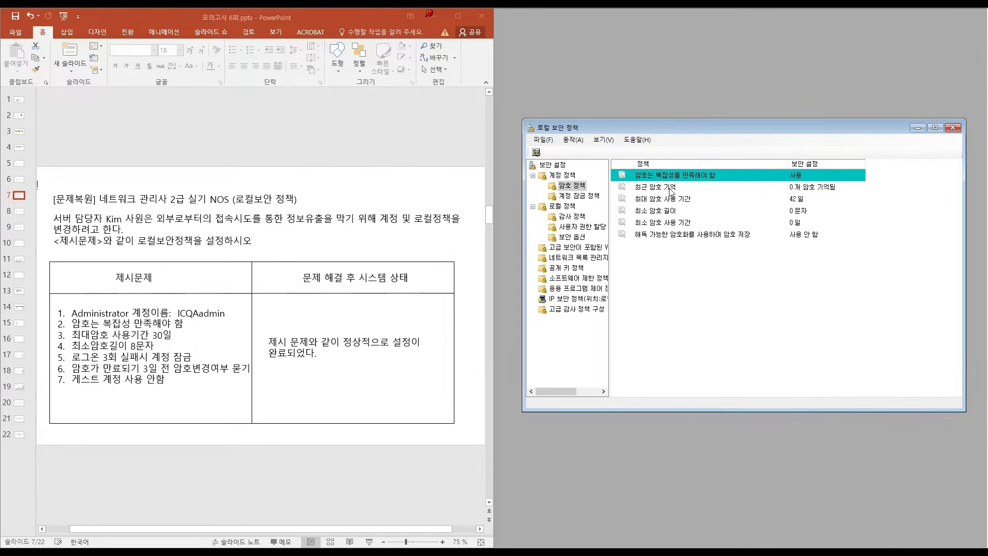
# Step: Color the second task item on slide 7, 암호는 복잡성 만족해야 함, red and deselect the text
pyautogui.click(130, 323)
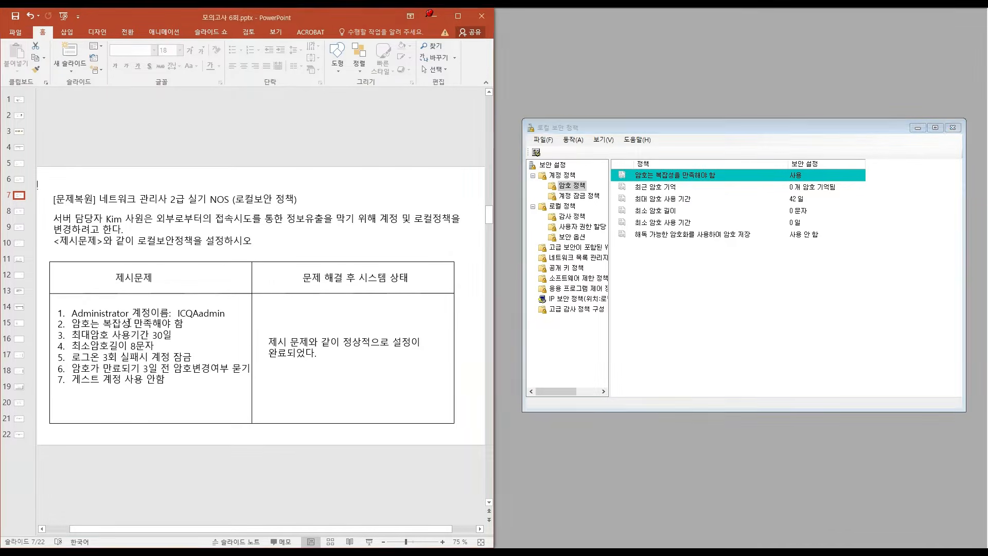
pyautogui.moveTo(75, 324); pyautogui.dragTo(187, 324)
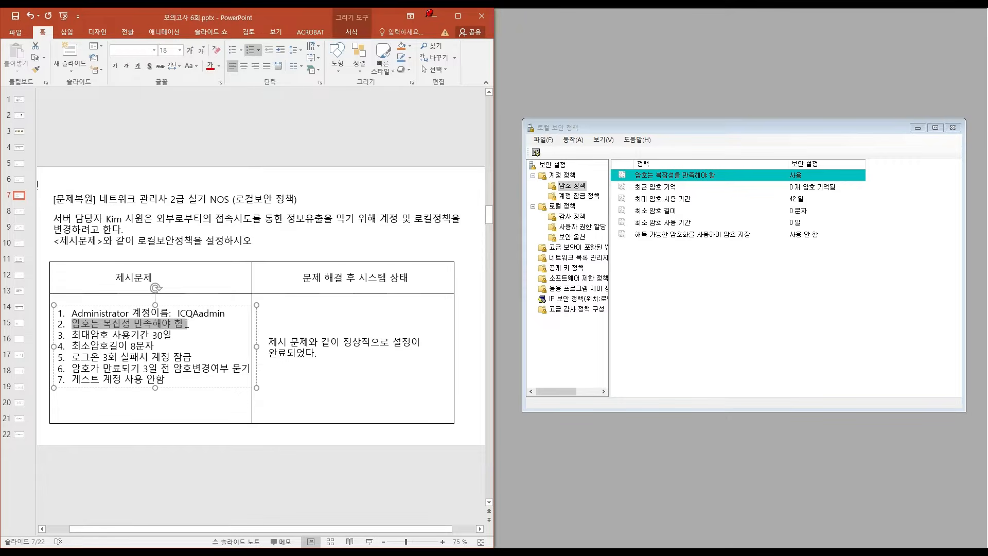
pyautogui.click(210, 66)
pyautogui.click(723, 331)
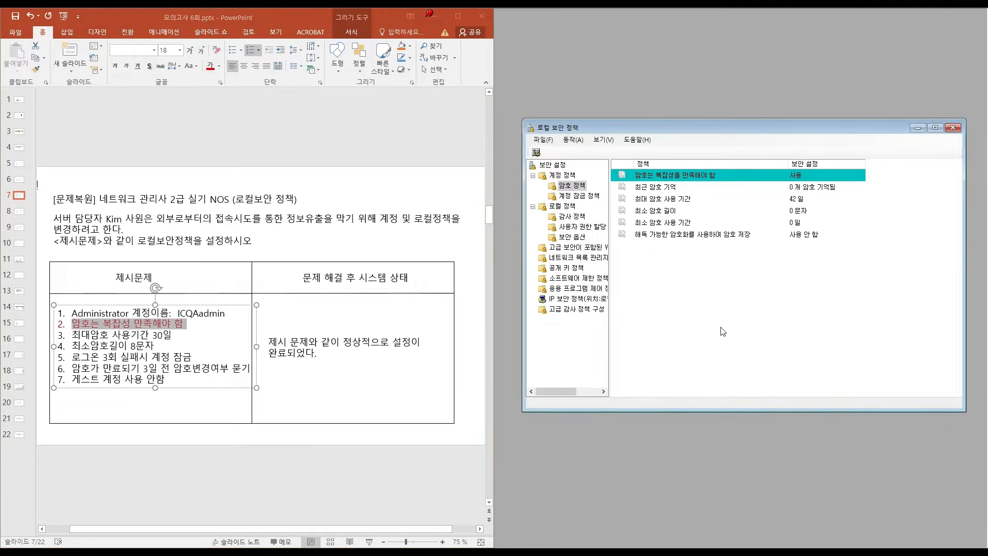
pyautogui.click(388, 378)
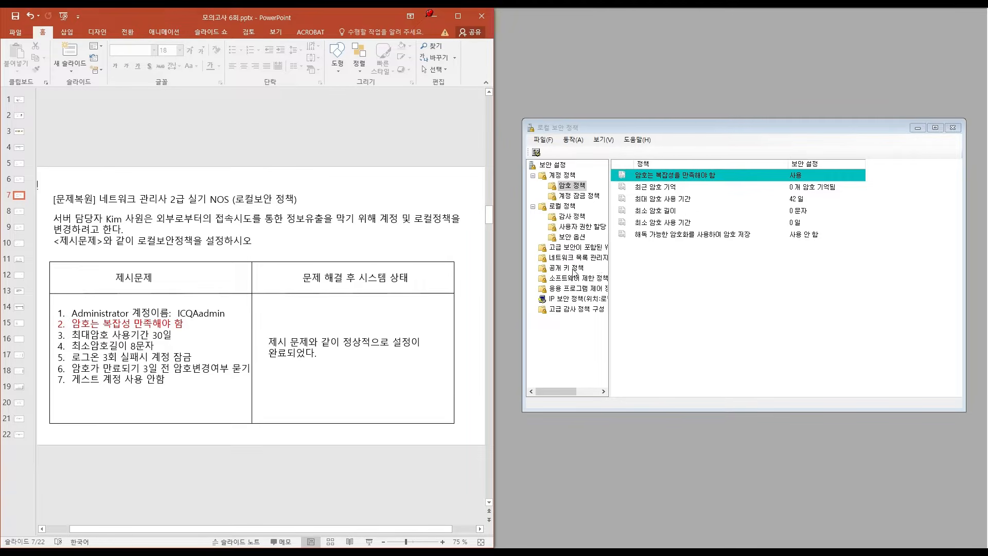
# Step: In the 보안 옵션 policies, set 계정: Administrator 계정 이름 바꾸기 to ICQAadmin and confirm it
pyautogui.click(580, 237)
pyautogui.scroll(-8, 792, 243)
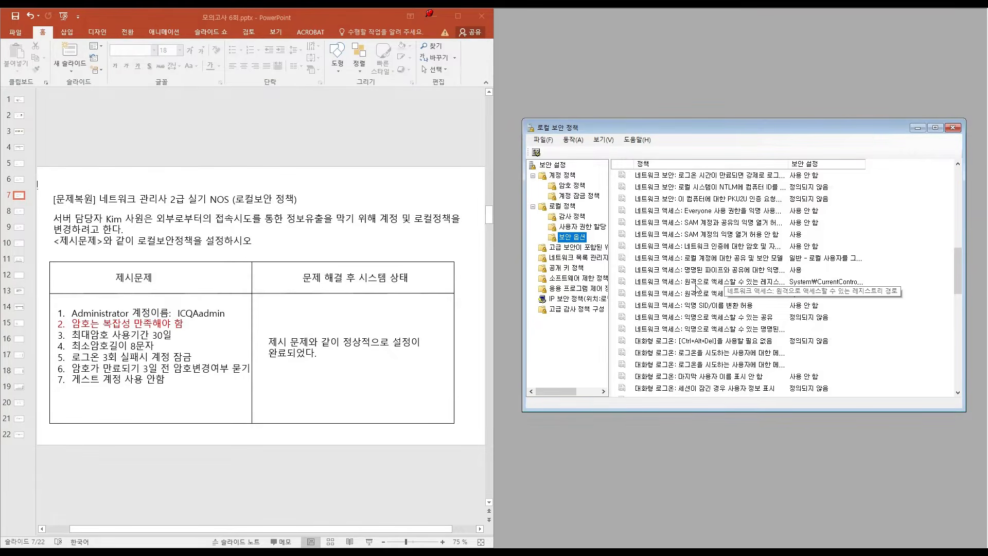
pyautogui.scroll(6, 697, 286)
pyautogui.scroll(4, 677, 261)
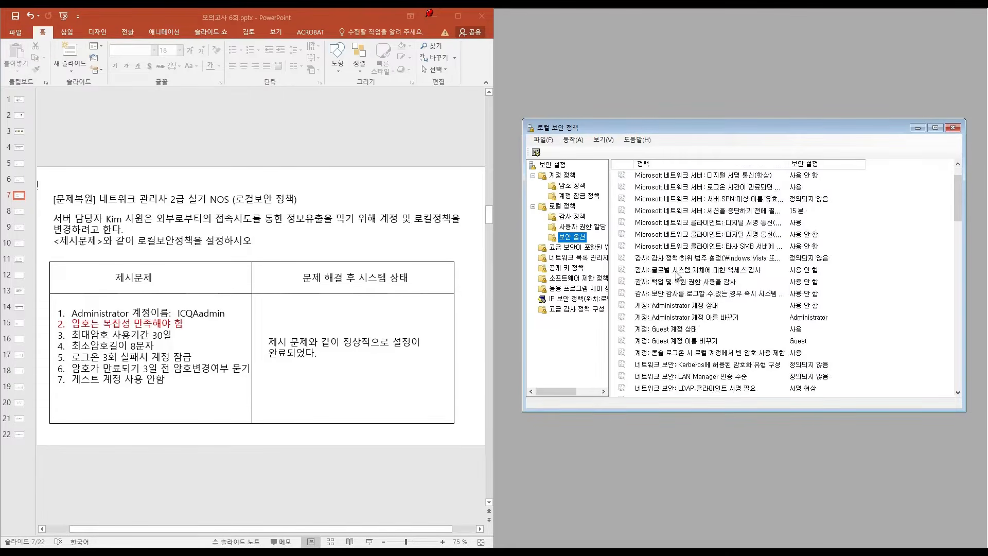
pyautogui.click(721, 319)
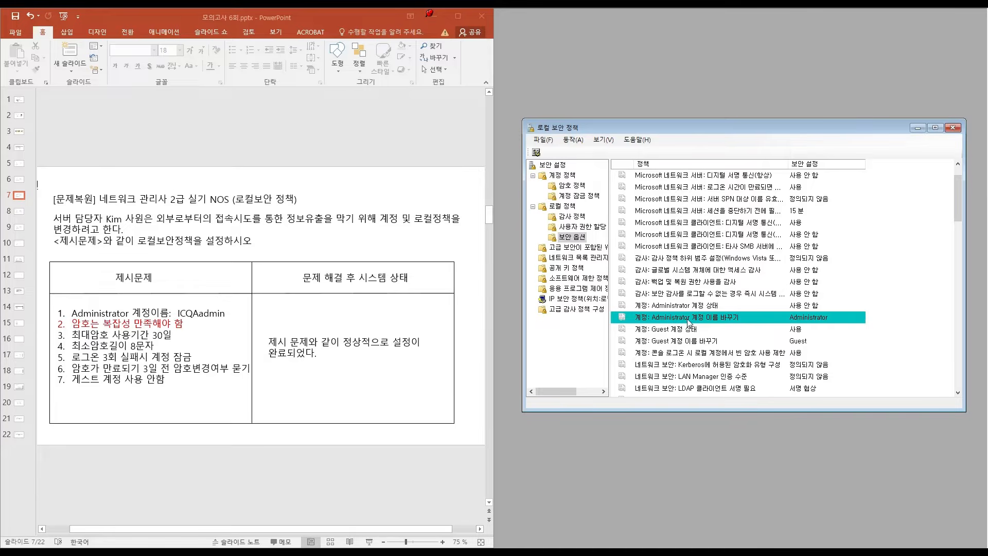
pyautogui.doubleClick(664, 319)
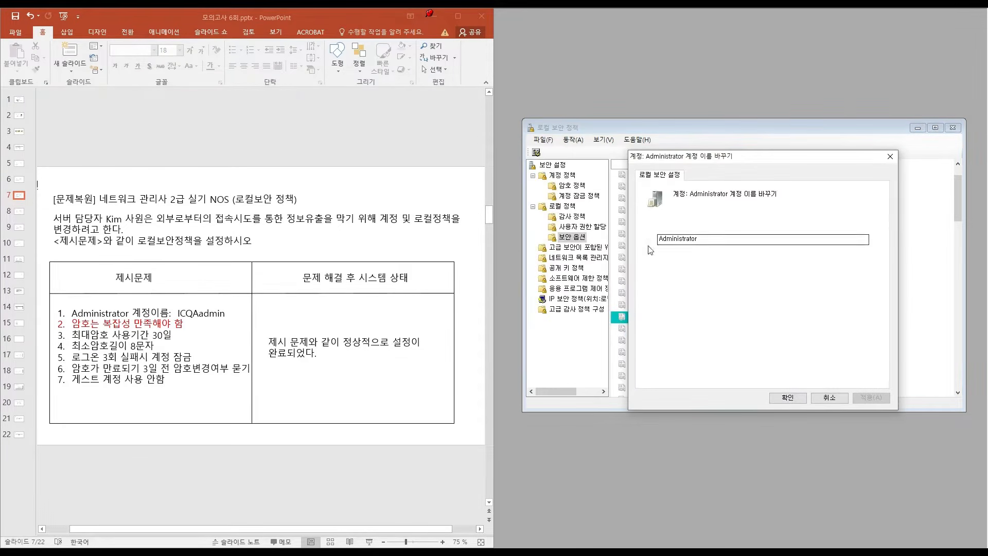
pyautogui.click(709, 252)
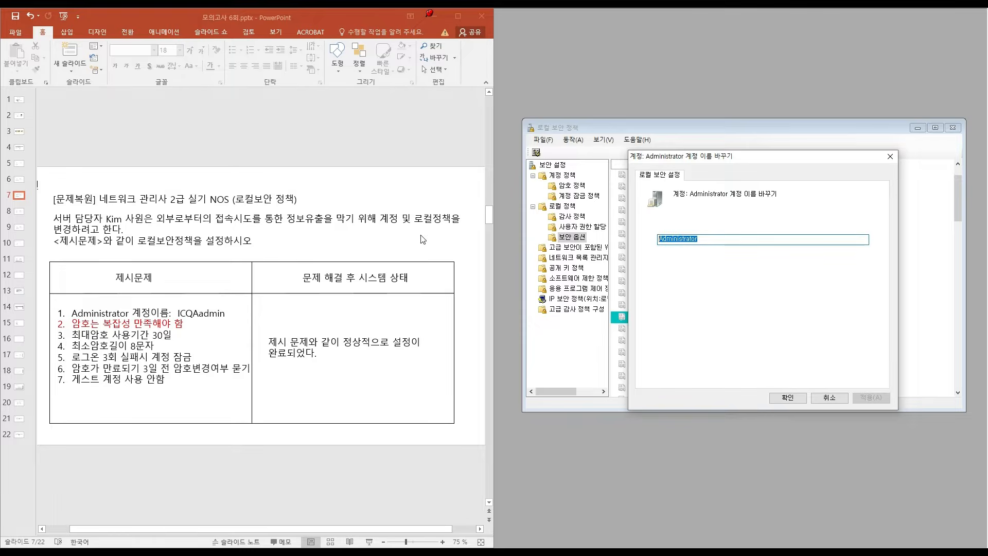
pyautogui.write('ICQAadmin')
pyautogui.click(787, 397)
# Step: Color the first task item on slide 7, Administrator 계정이름: ICQAadmin, red
pyautogui.click(170, 314)
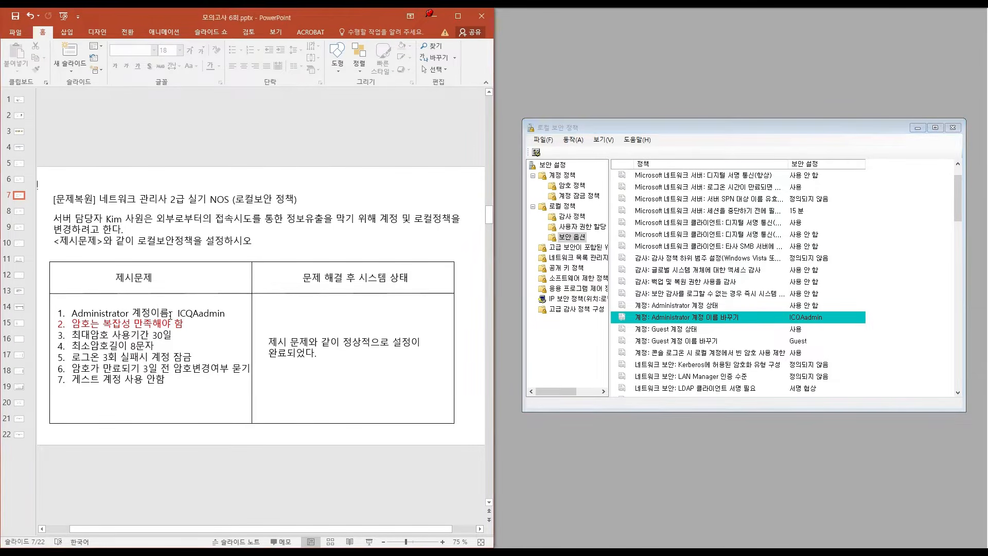
pyautogui.moveTo(75, 312); pyautogui.dragTo(225, 314)
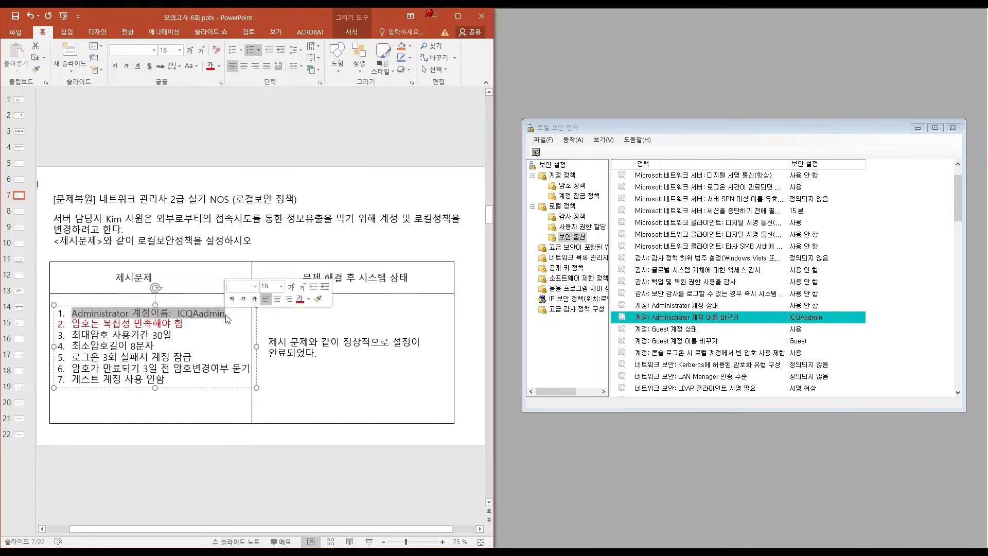
pyautogui.click(210, 66)
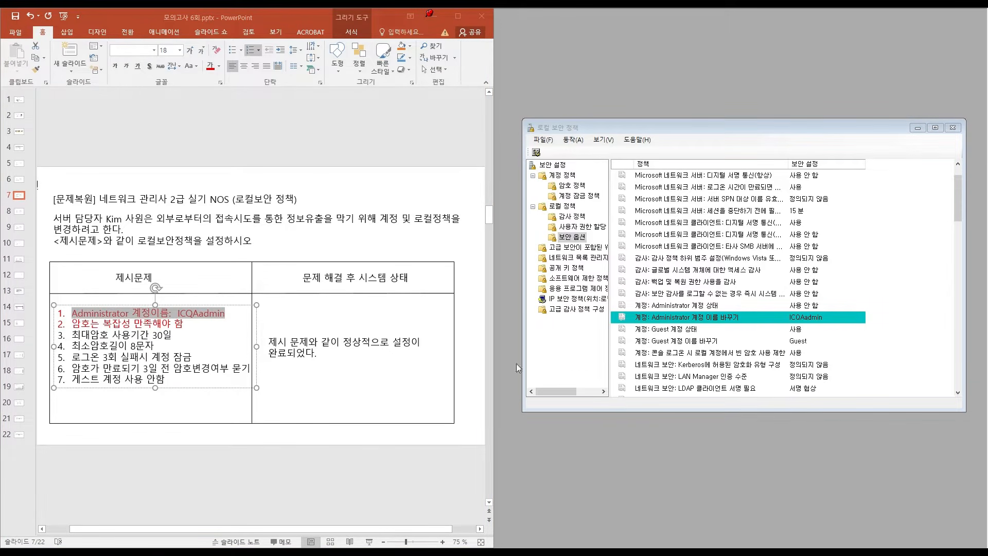
pyautogui.click(100, 338)
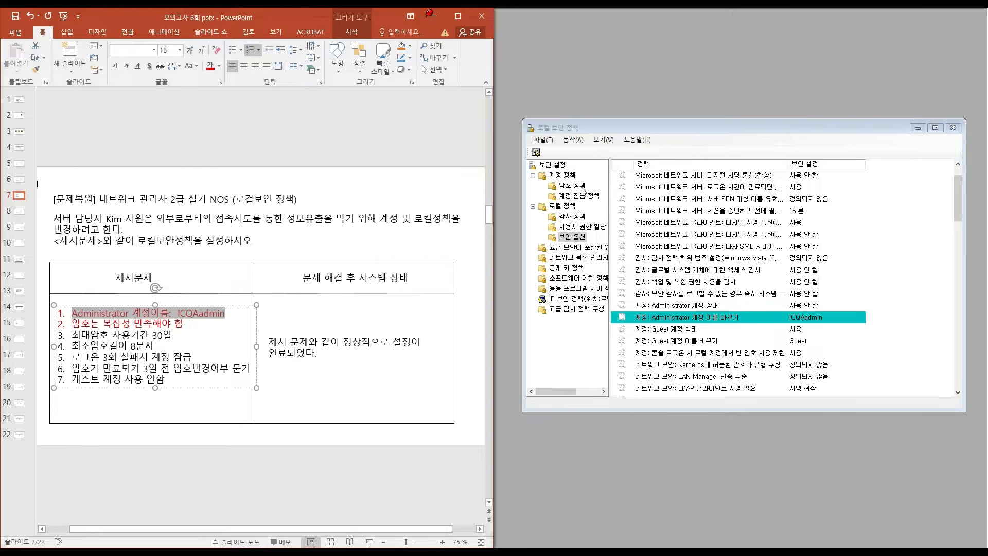
# Step: In the 암호 정책 policies, set 최대 암호 사용 기간 to 30 days and confirm it
pyautogui.click(582, 188)
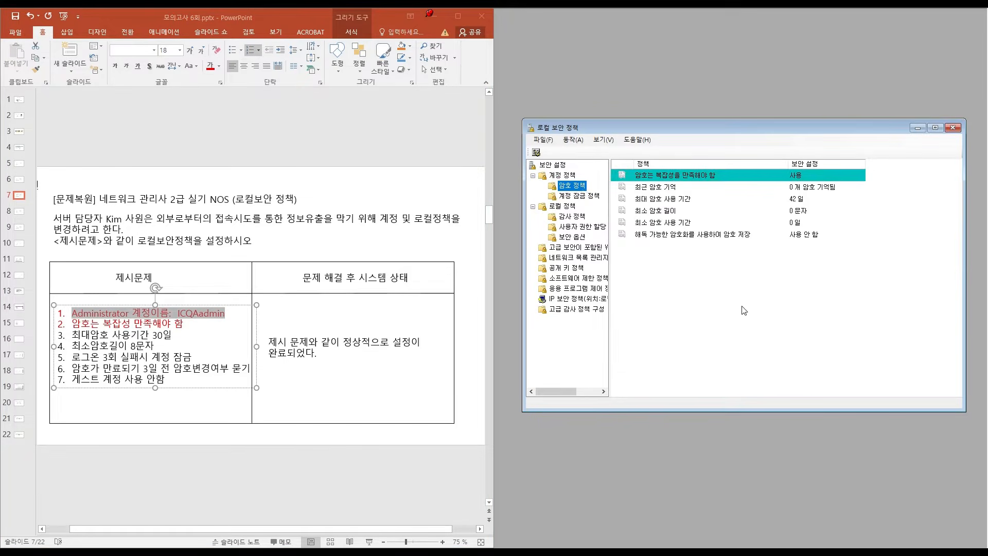
pyautogui.doubleClick(674, 175)
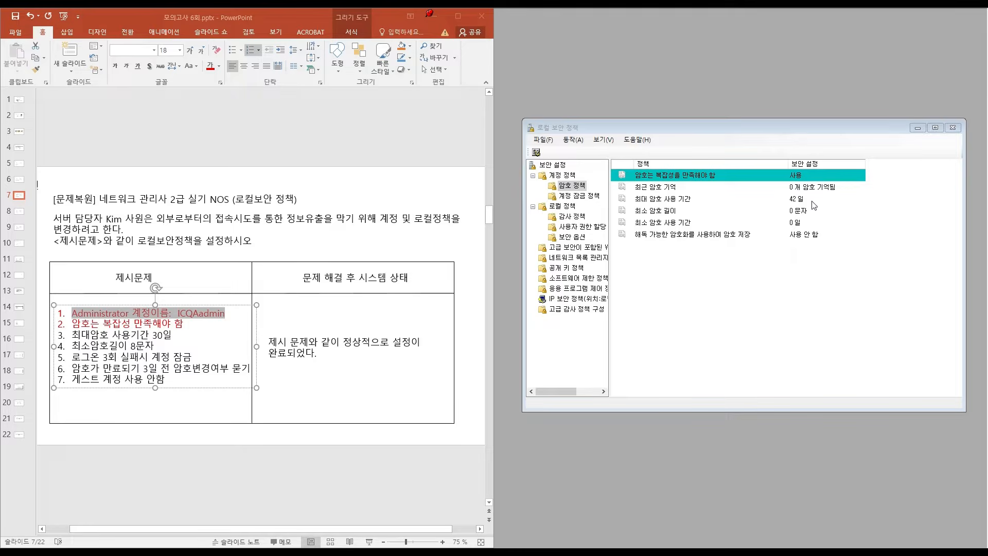
pyautogui.click(668, 199)
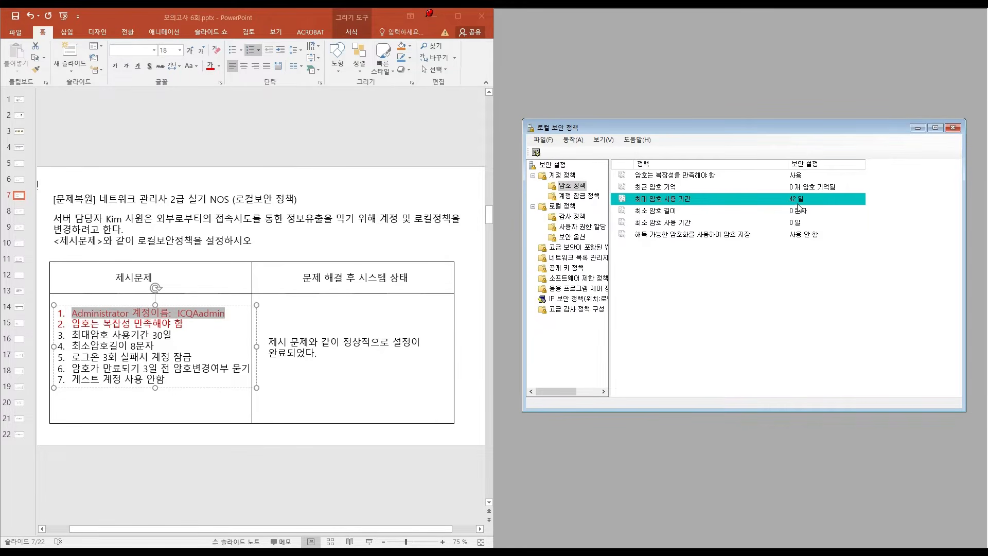
pyautogui.doubleClick(679, 200)
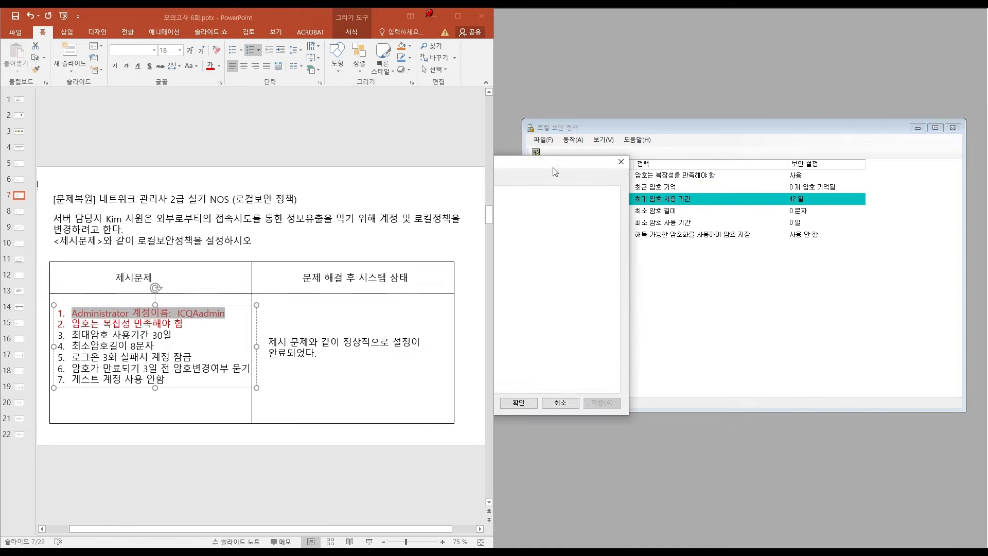
pyautogui.write('30')
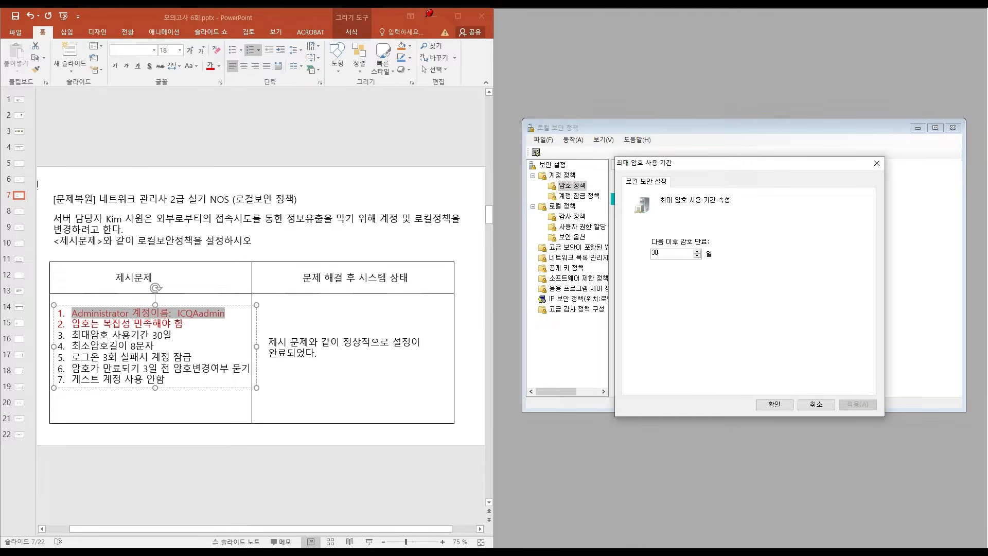
pyautogui.click(772, 404)
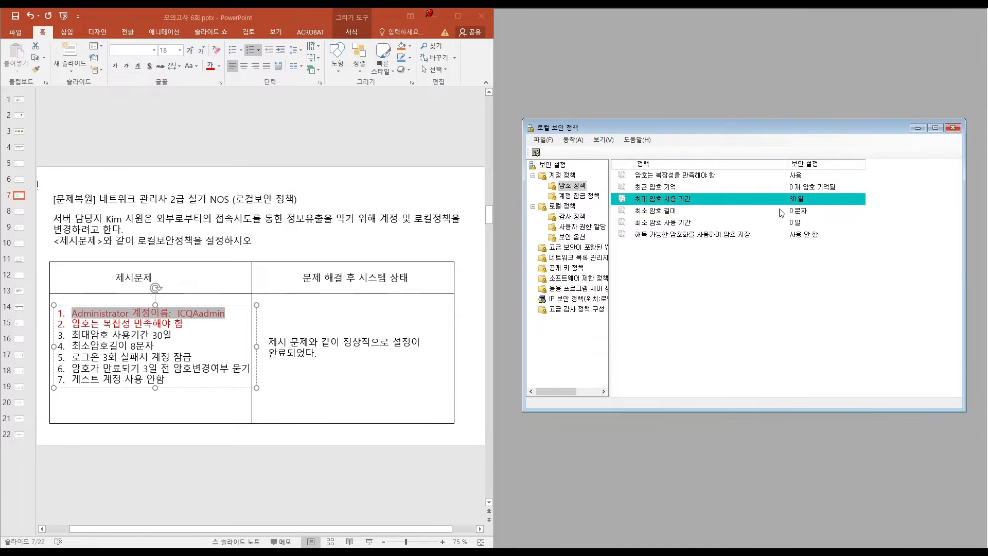
# Step: Color the third task item on slide 7, 최대암호 사용기간 30일, red
pyautogui.click(137, 348)
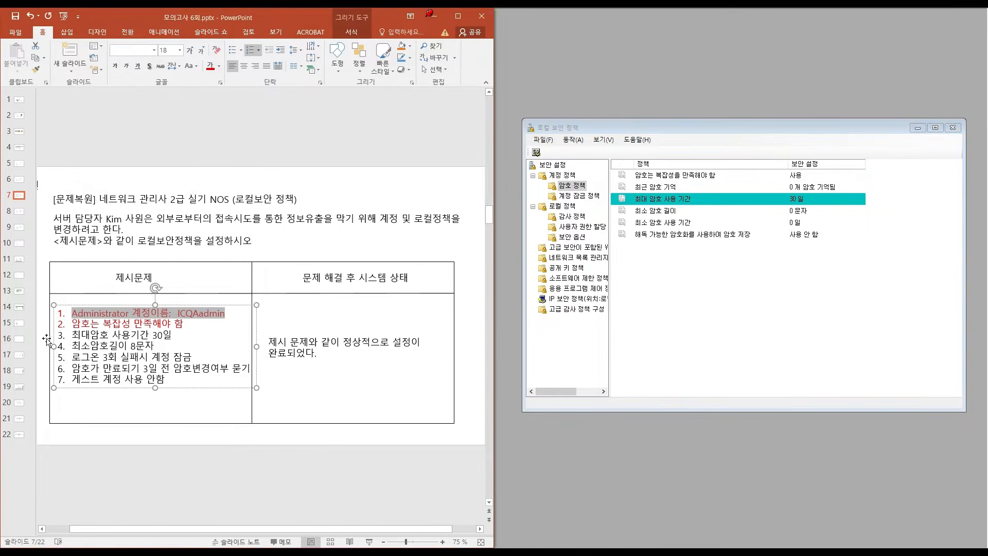
pyautogui.tripleClick(74, 334)
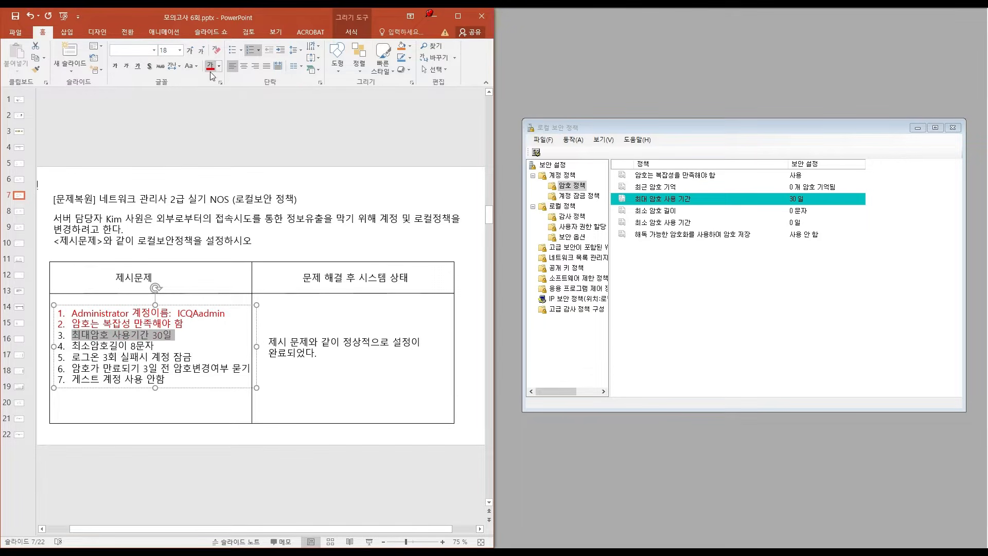
pyautogui.click(713, 308)
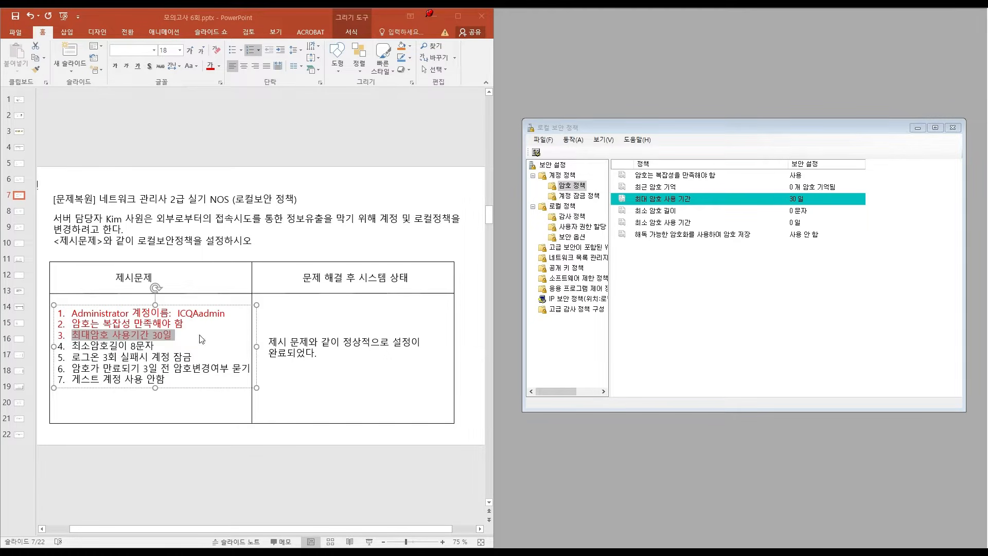
# Step: Set the password policy 최소 암호 길이 to 8 characters and confirm it
pyautogui.click(667, 212)
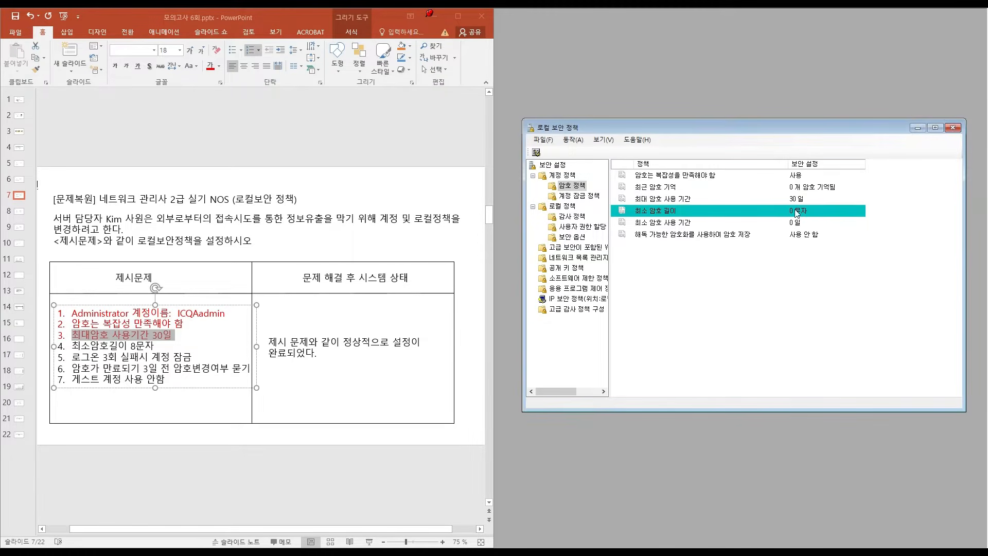
pyautogui.doubleClick(668, 212)
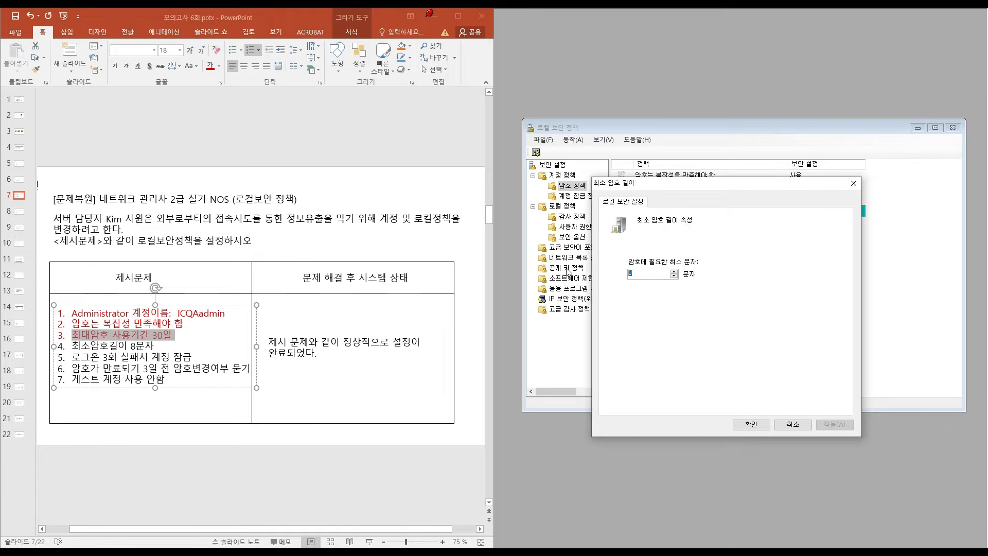
pyautogui.click(751, 424)
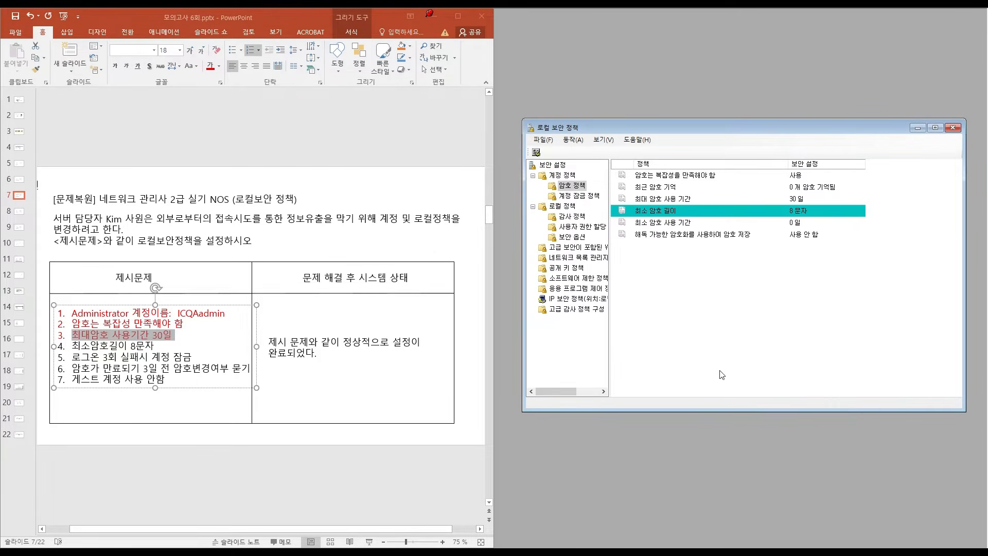
# Step: Color the fourth task item on slide 7, 최소암호길이 8문자, red
pyautogui.click(118, 350)
pyautogui.moveTo(72, 345); pyautogui.dragTo(157, 346)
pyautogui.click(208, 69)
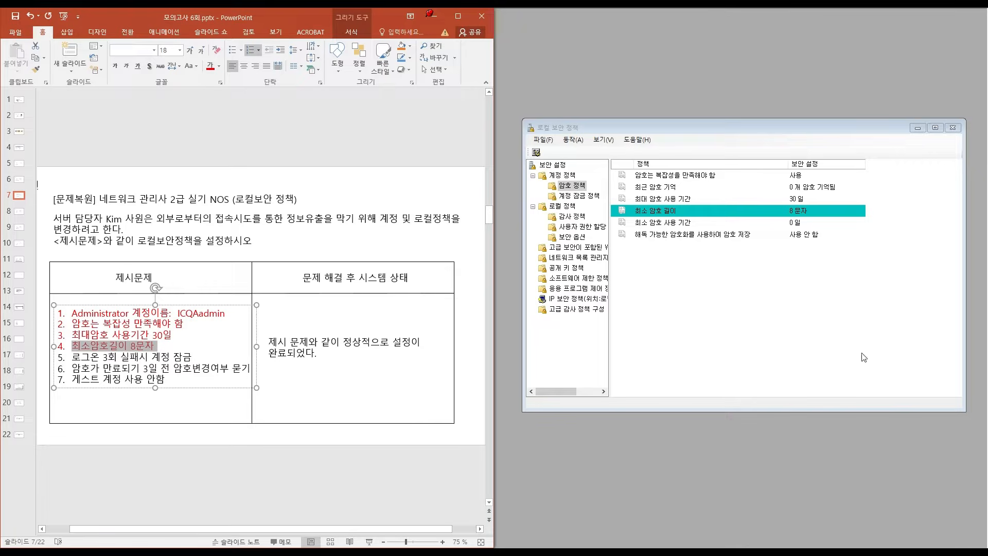
# Step: In the 계정 잠금 정책 policies, set 계정 잠금 임계값 to 3 failed logon attempts and accept the suggested 30분 values
pyautogui.click(579, 196)
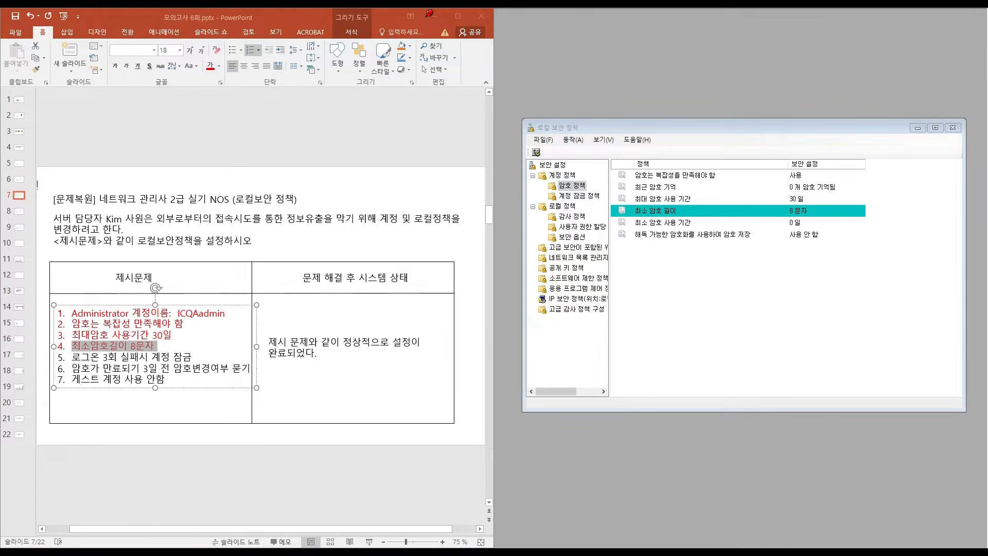
pyautogui.click(93, 358)
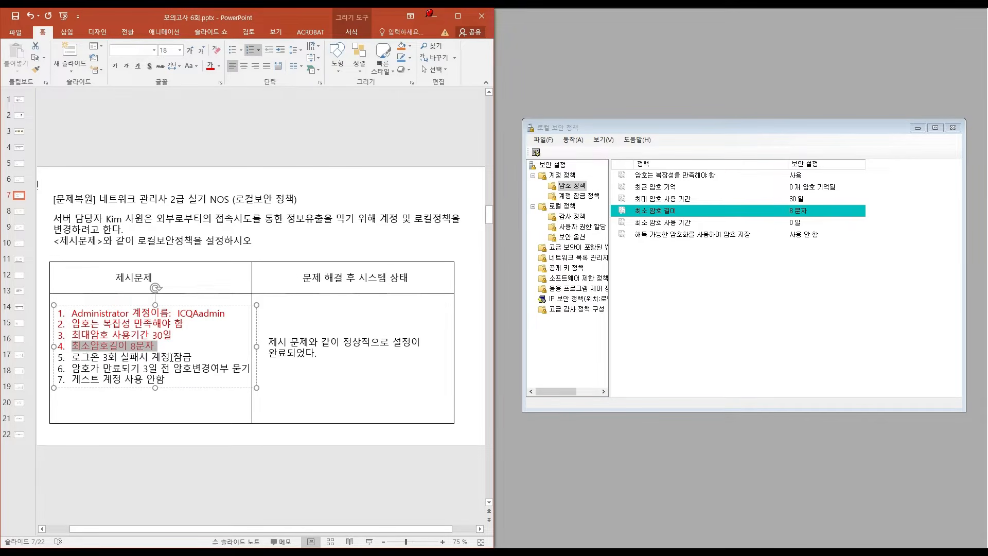
pyautogui.click(591, 197)
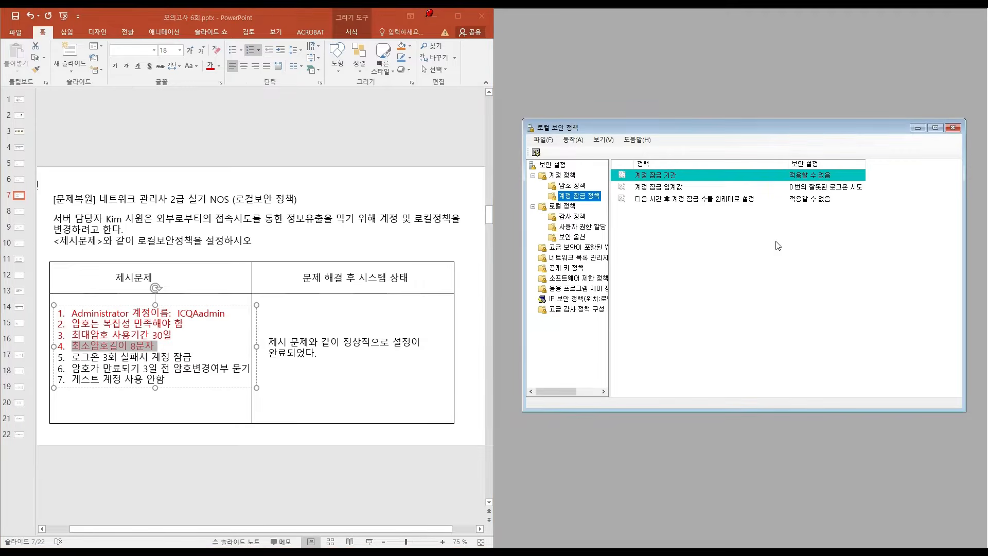
pyautogui.doubleClick(655, 175)
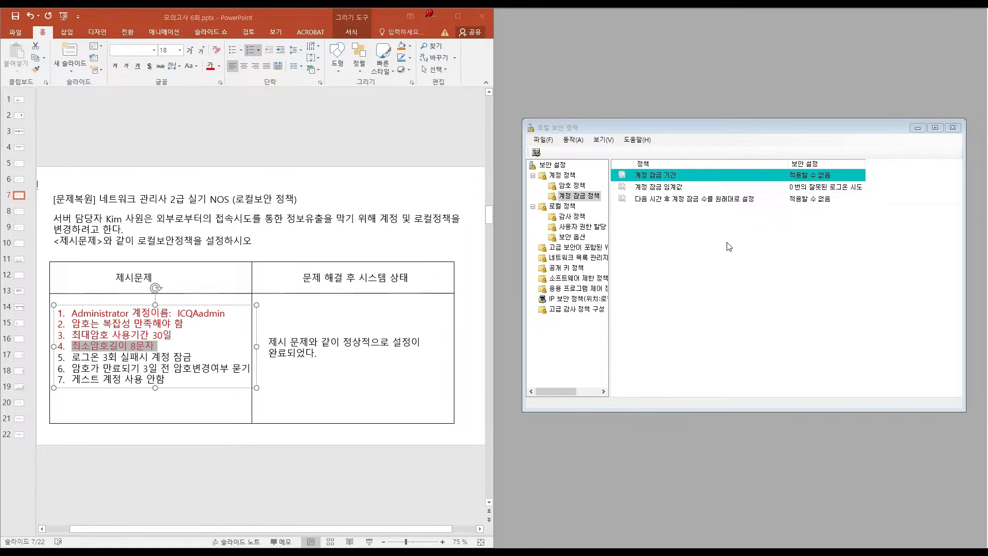
pyautogui.doubleClick(806, 189)
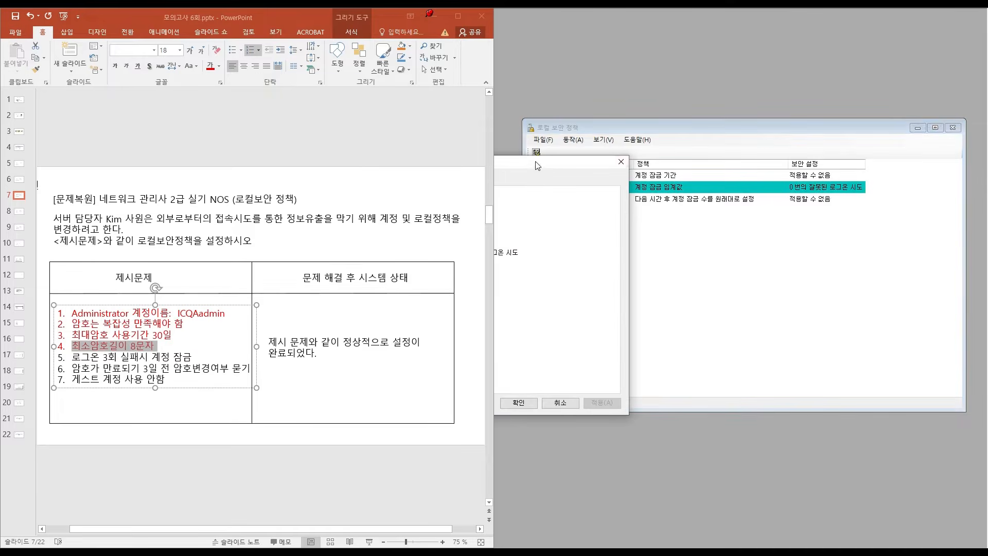
pyautogui.moveTo(856, 185); pyautogui.dragTo(833, 186)
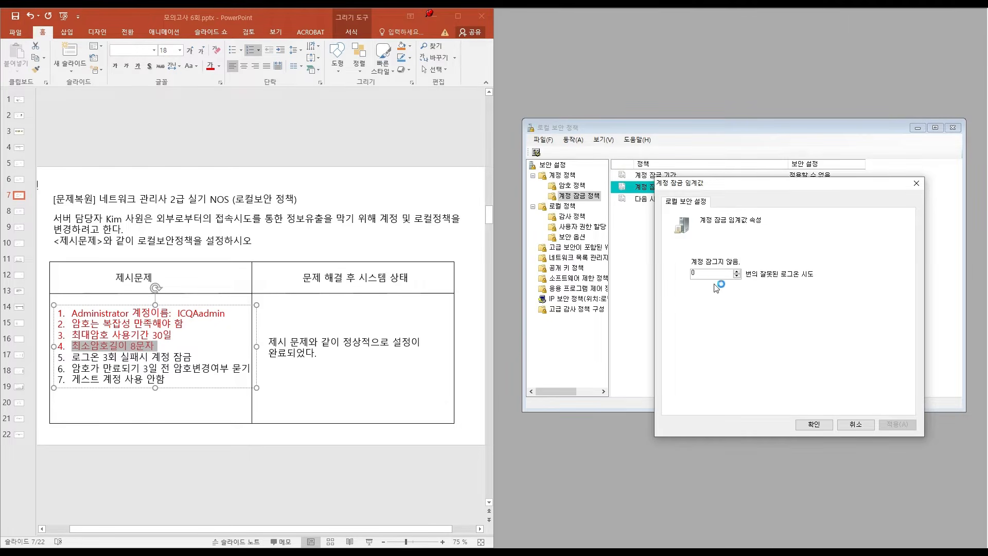
pyautogui.write('3')
pyautogui.click(813, 424)
pyautogui.click(867, 345)
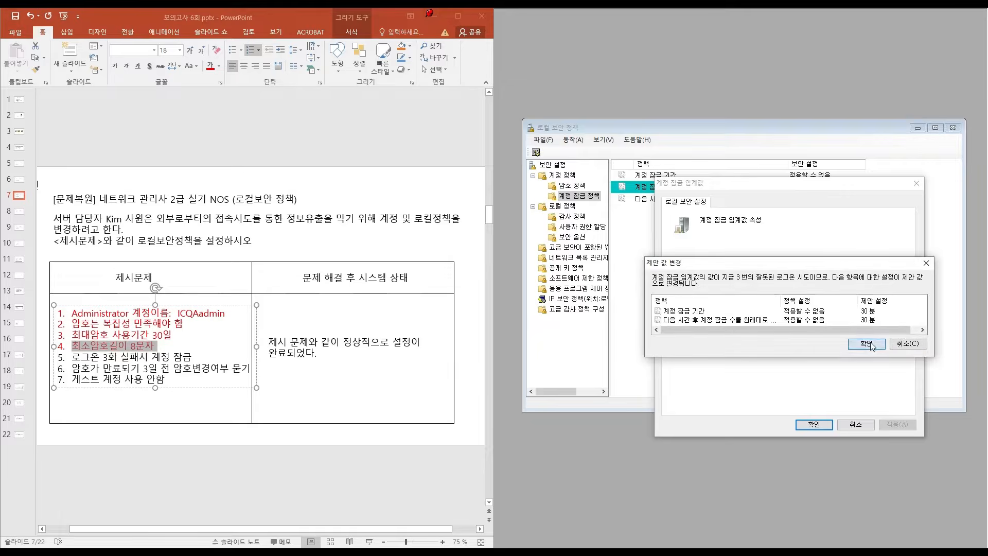
# Step: Color the fifth task item on slide 7, 로그온 3회 실패시 계정 잠금, red
pyautogui.click(163, 356)
pyautogui.moveTo(72, 356); pyautogui.dragTo(194, 357)
pyautogui.click(211, 67)
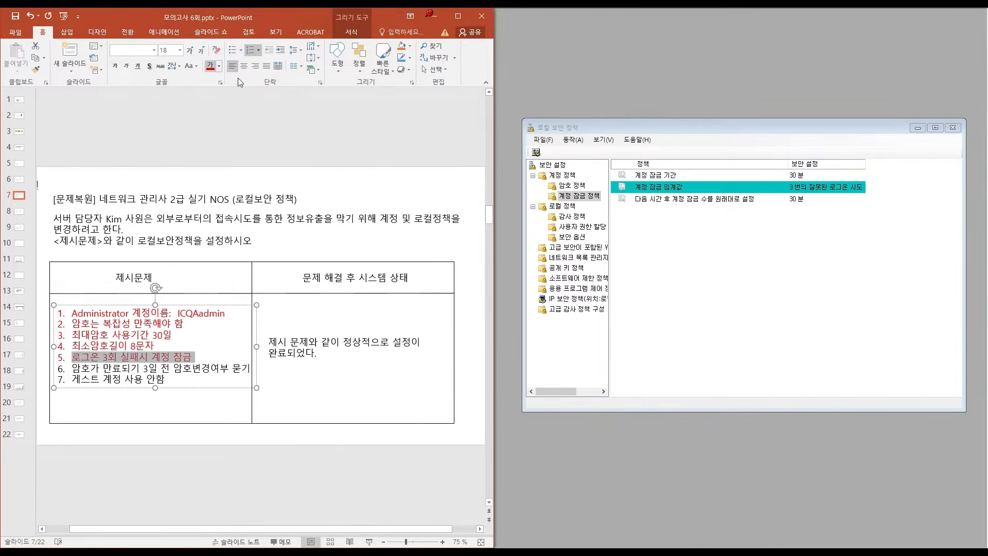
pyautogui.click(810, 257)
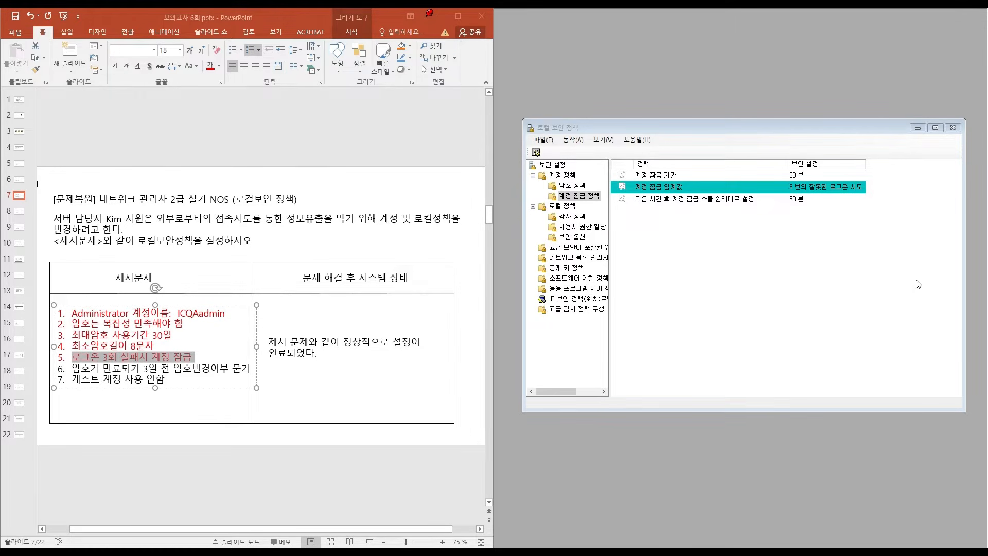
# Step: In the 보안 옵션 policies, set 대화형 로그온: 암호 만료 전에 암호 변경 여부 묻기 to 3 days and confirm it
pyautogui.click(579, 237)
pyautogui.scroll(-10, 725, 283)
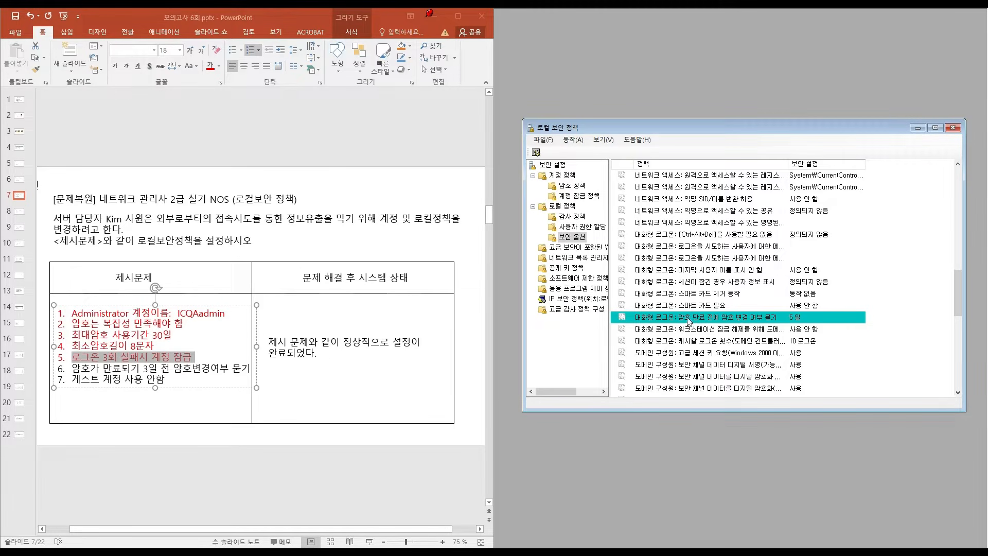
pyautogui.doubleClick(718, 318)
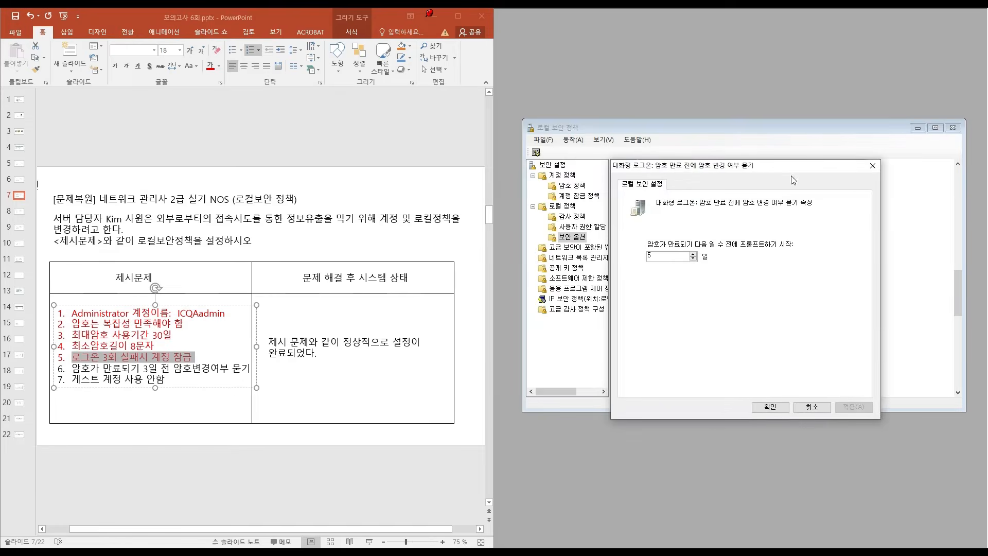
pyautogui.write('3')
pyautogui.click(765, 409)
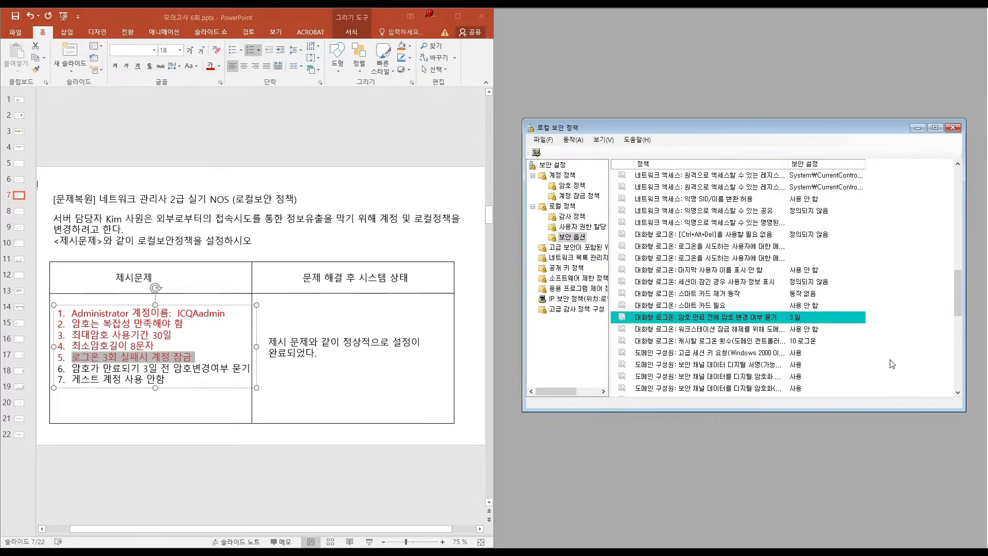
# Step: Color the sixth task item on slide 7, 암호가 만료되기 3일 전 암호변경여부 묻기, red
pyautogui.click(72, 368)
pyautogui.moveTo(72, 368); pyautogui.dragTo(256, 369)
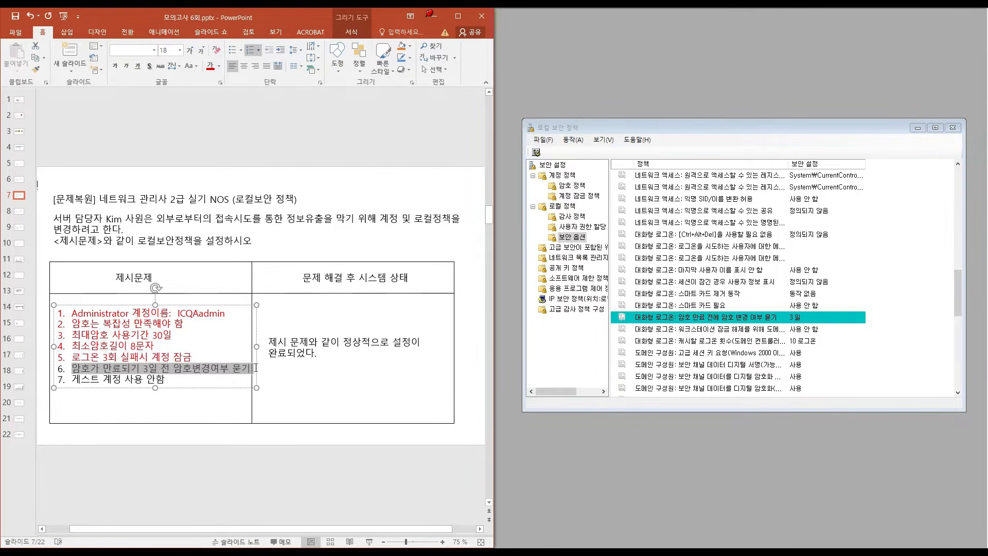
pyautogui.click(217, 67)
pyautogui.click(211, 71)
pyautogui.click(985, 288)
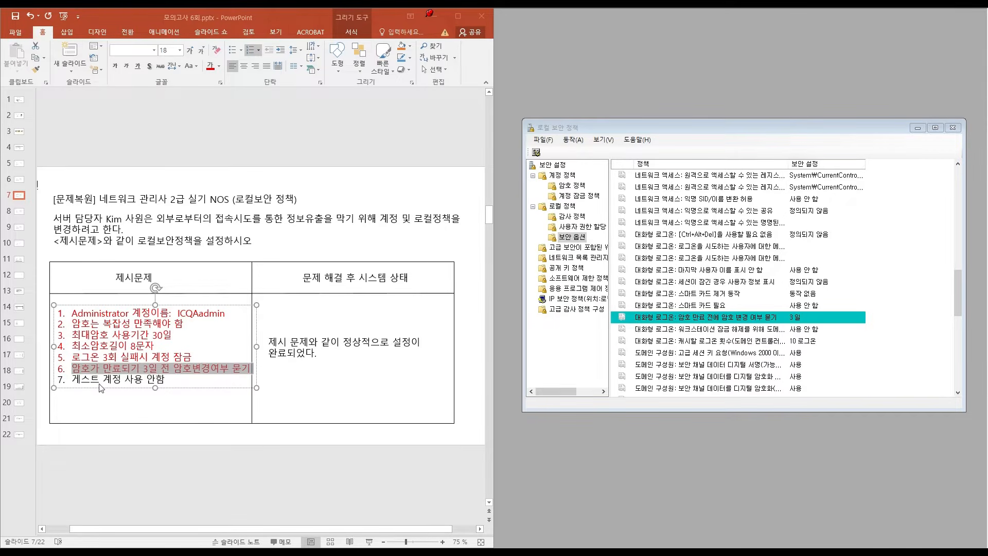
# Step: In the 보안 옵션 policies, set 계정: Guest 계정 상태 to 사용 안 함 and confirm it
pyautogui.click(716, 280)
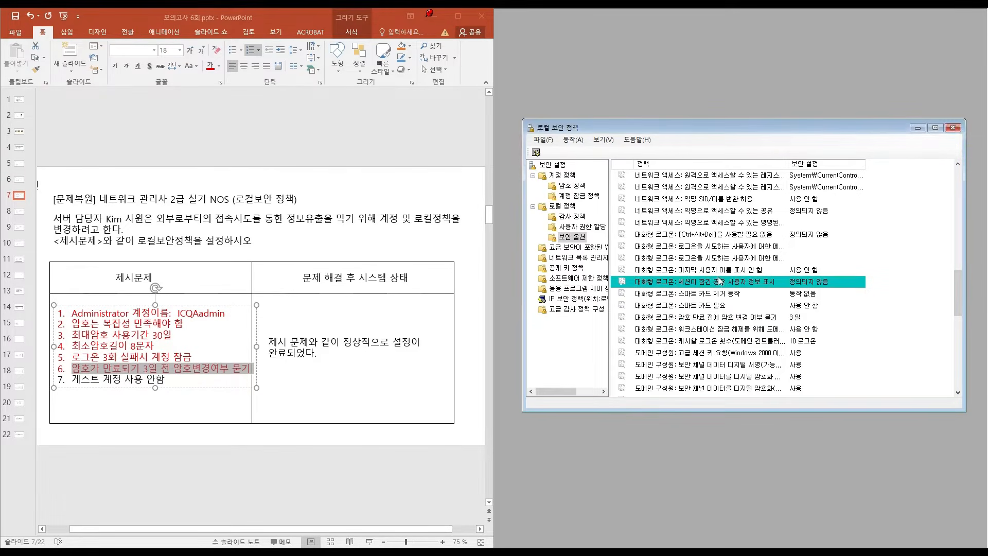
pyautogui.scroll(5, 715, 281)
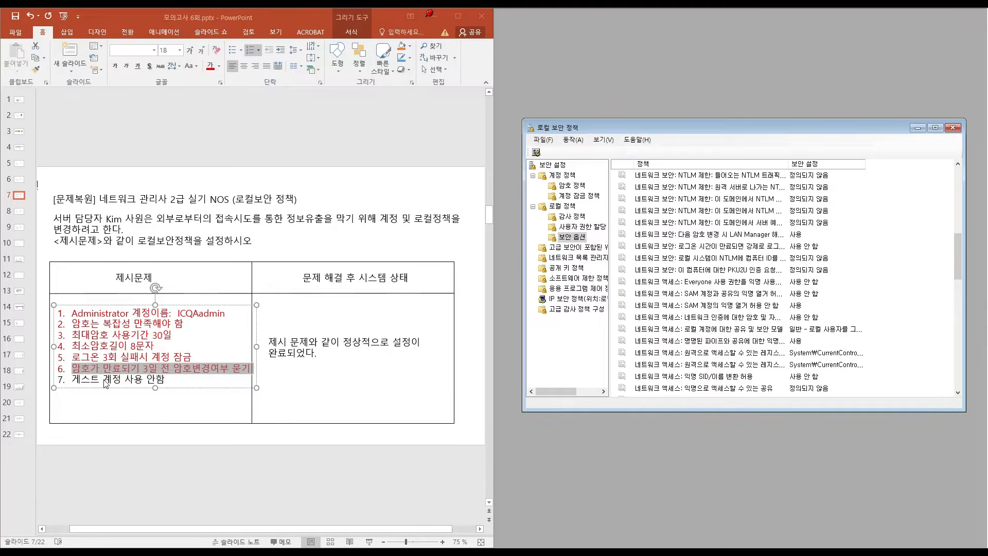
pyautogui.scroll(6, 739, 246)
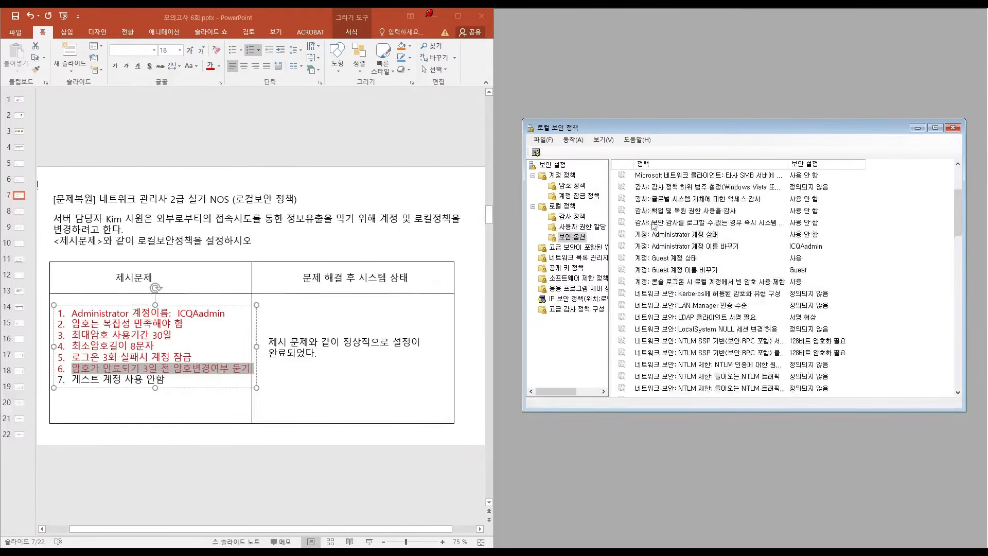
pyautogui.click(670, 260)
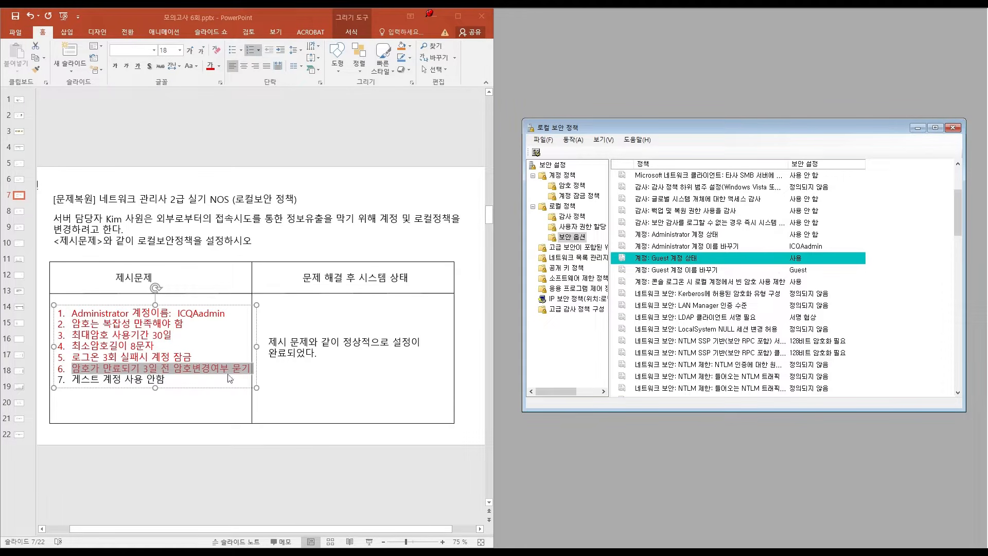
pyautogui.doubleClick(702, 261)
pyautogui.click(679, 248)
pyautogui.click(776, 397)
# Step: Color the seventh task item on slide 7, 게스트 계정 사용 안함, red
pyautogui.click(81, 389)
pyautogui.moveTo(73, 380); pyautogui.dragTo(180, 380)
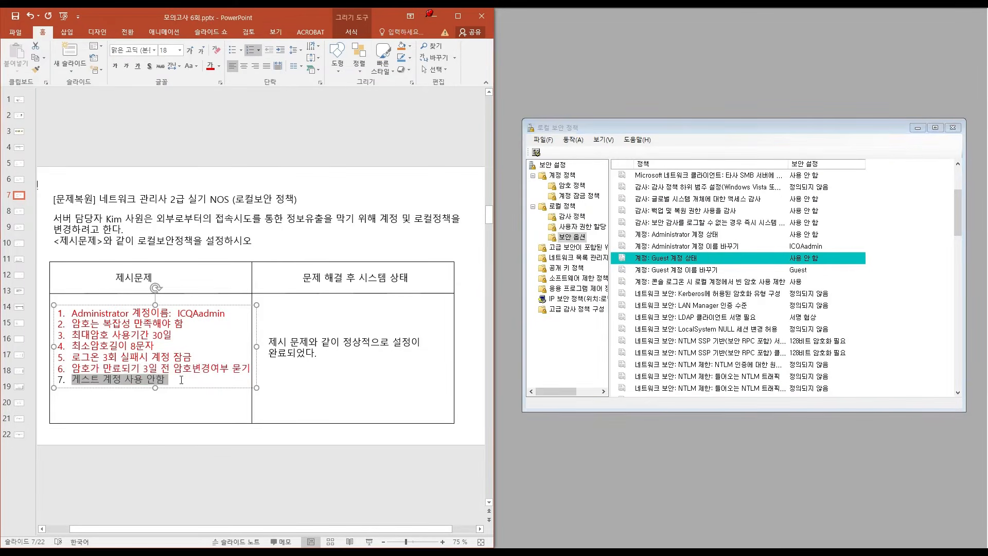
pyautogui.click(209, 66)
# Step: Close the 로컬 보안 정책 window and go to slide 8 with the DHCP task
pyautogui.click(777, 406)
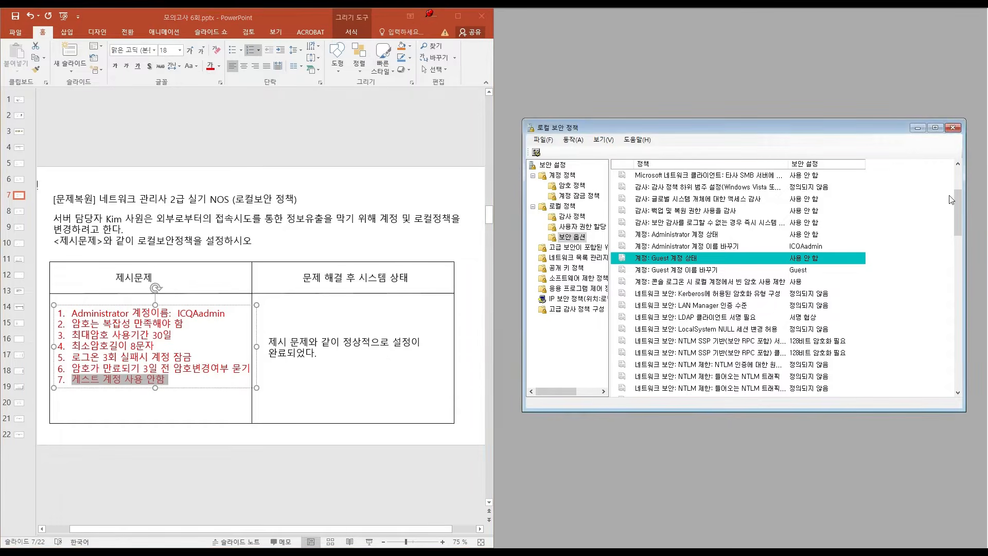
pyautogui.click(953, 127)
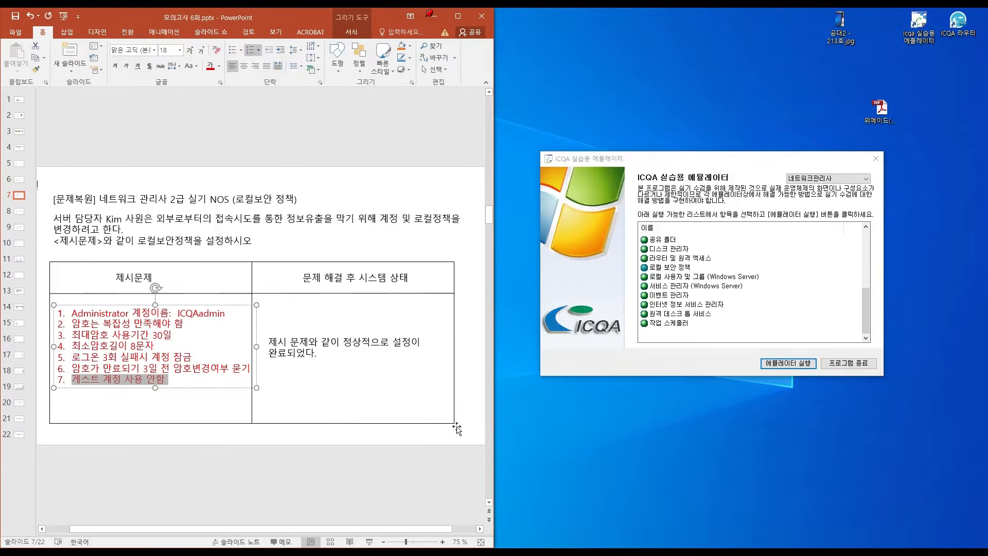
pyautogui.click(224, 486)
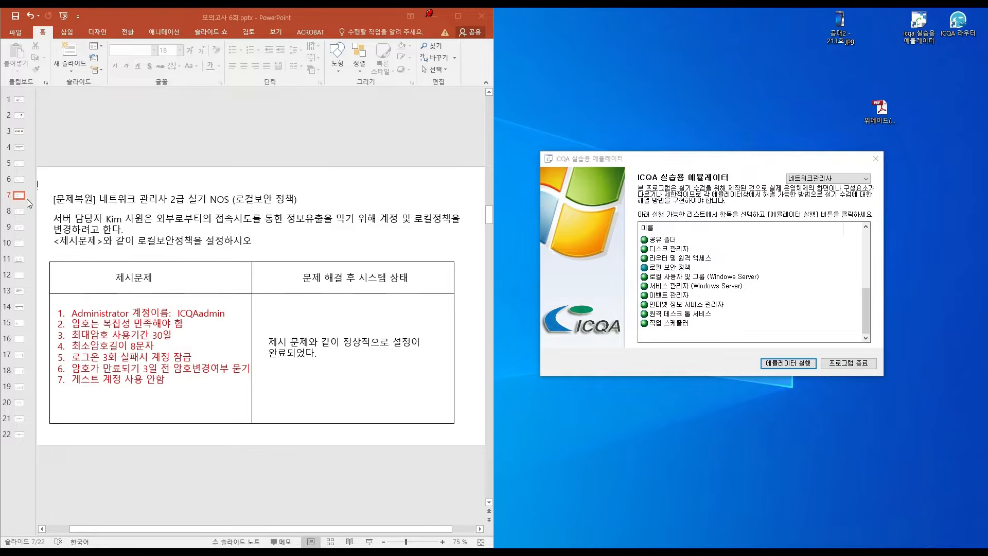
pyautogui.click(16, 211)
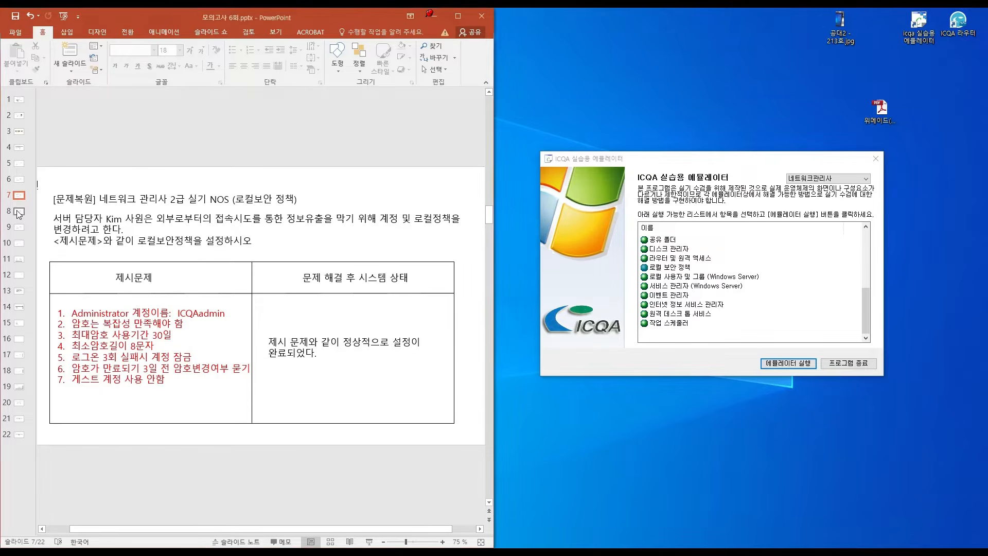
pyautogui.click(21, 208)
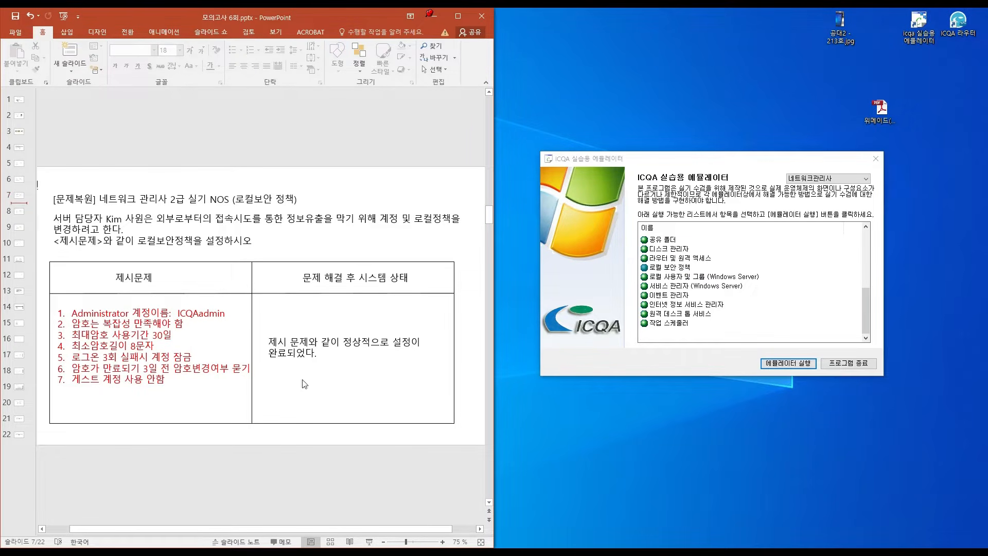
pyautogui.click(19, 211)
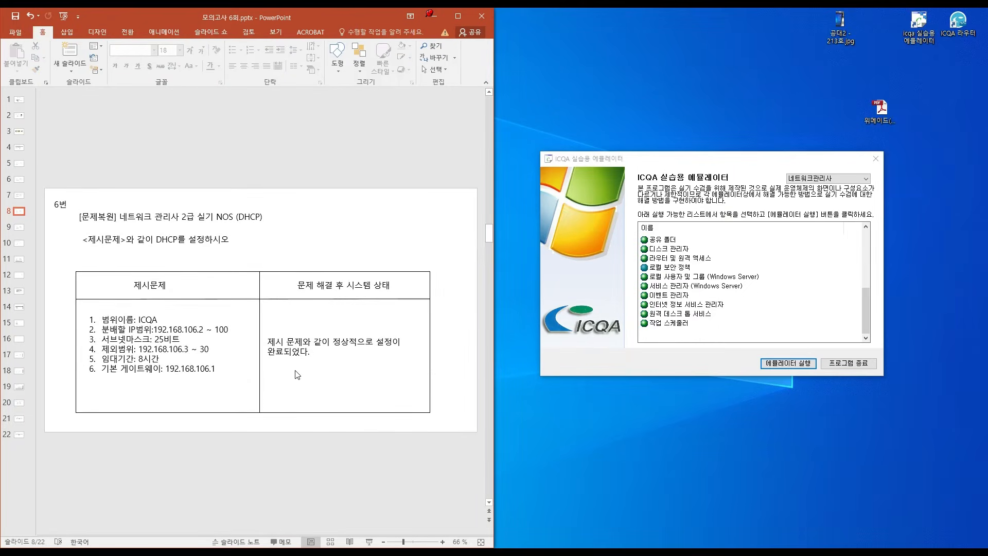
# Step: Open the DHCP console from the ICQA emulator's program list
pyautogui.scroll(5, 714, 303)
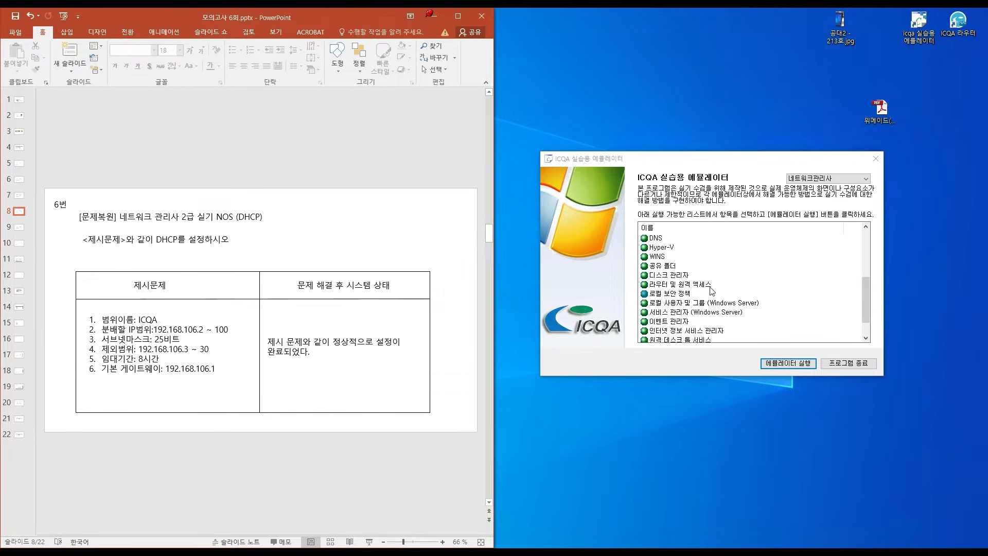
pyautogui.click(659, 308)
pyautogui.click(795, 366)
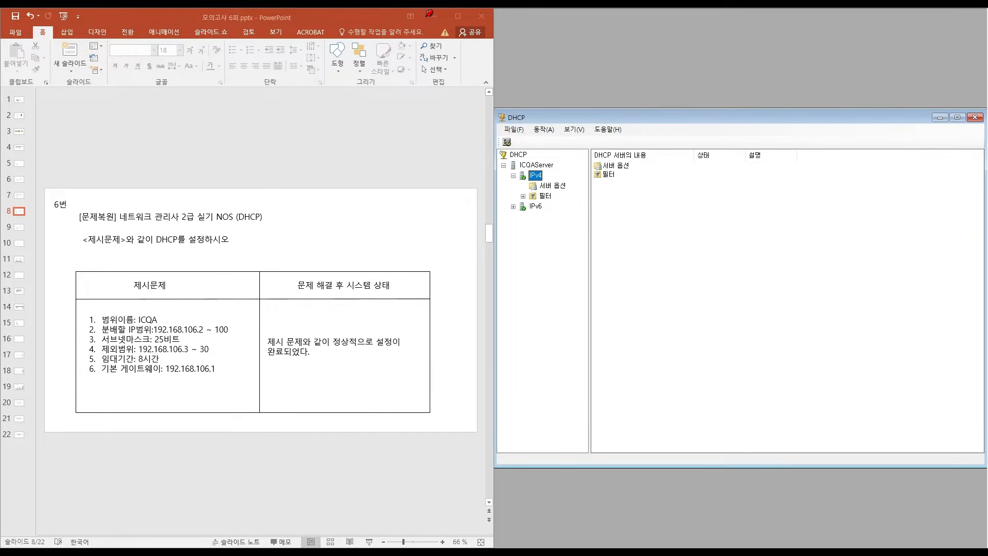
# Step: Start a new scope under IPv4 on ICQAServer and name it ICQA
pyautogui.rightClick(536, 177)
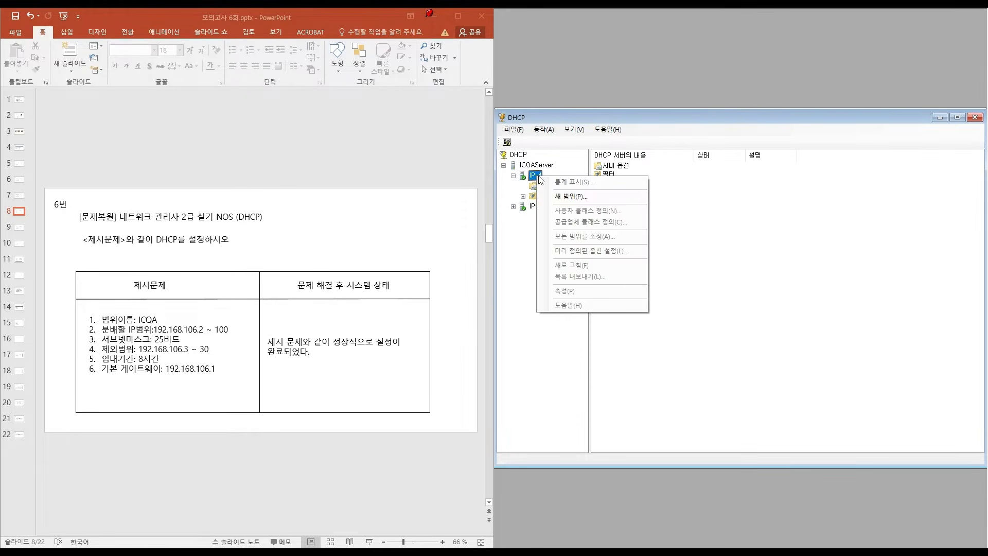
pyautogui.click(546, 195)
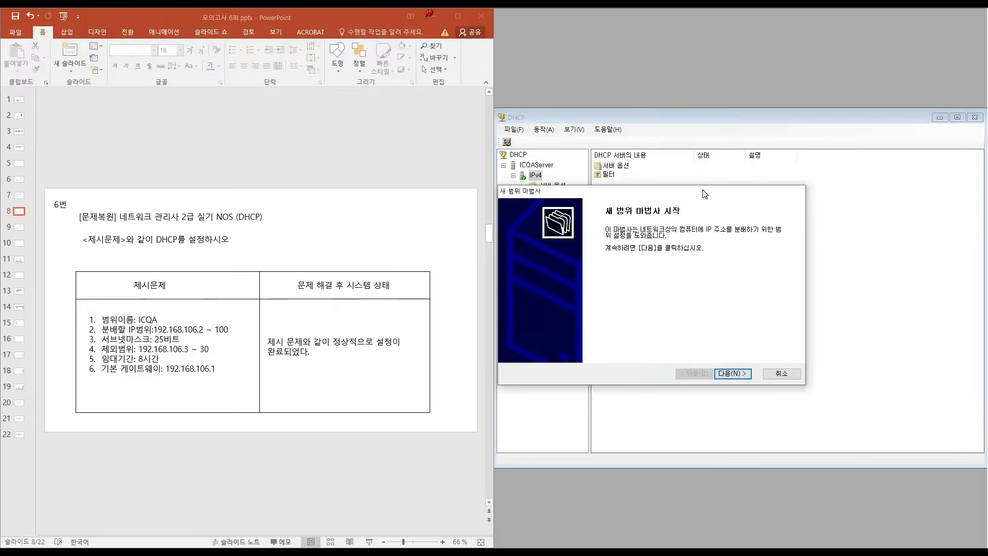
pyautogui.click(754, 372)
pyautogui.click(596, 261)
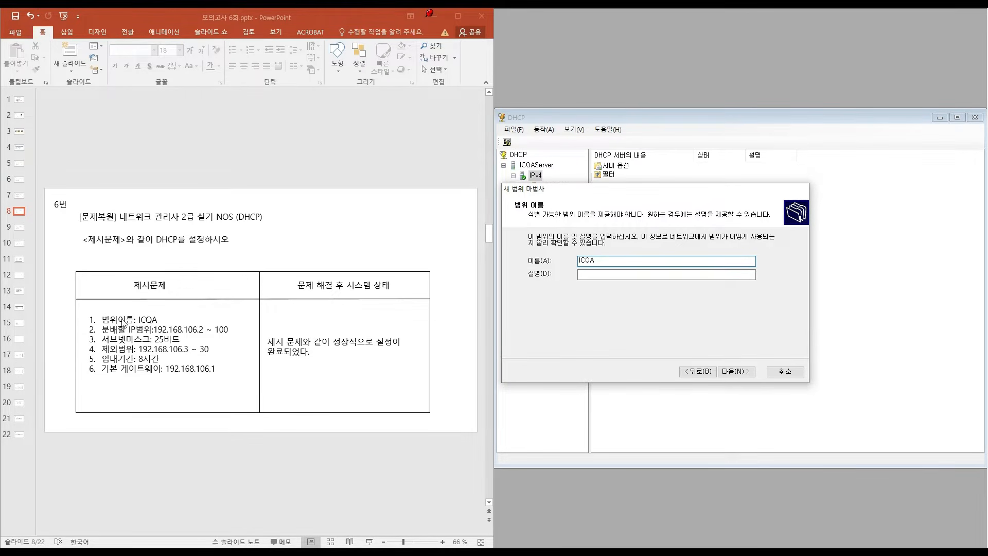
# Step: Color the first task item on slide 8, 범위이름: ICQA, red
pyautogui.moveTo(102, 319); pyautogui.dragTo(159, 320)
pyautogui.click(211, 66)
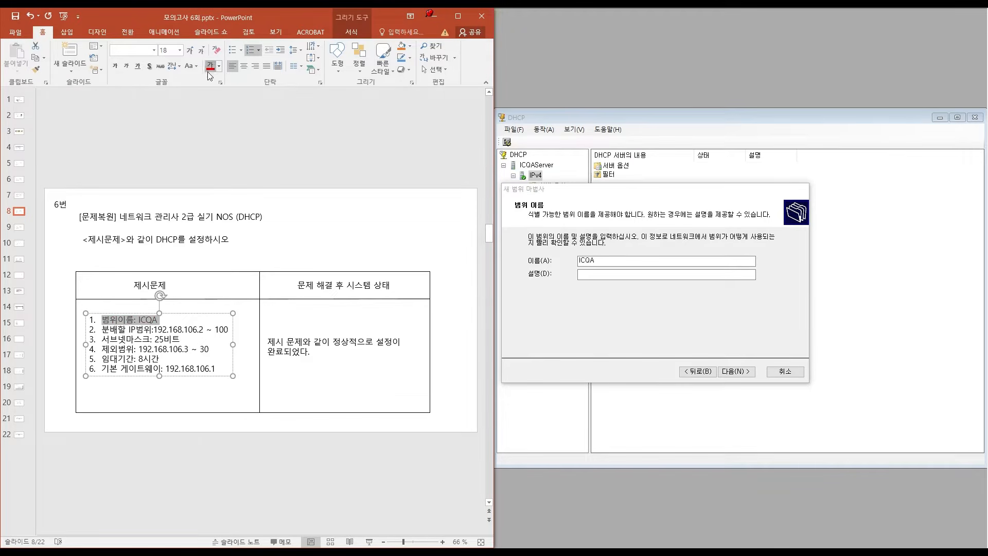
# Step: Set the new scope's address range from 192.168.106.2 to 192.168.106.100
pyautogui.click(743, 372)
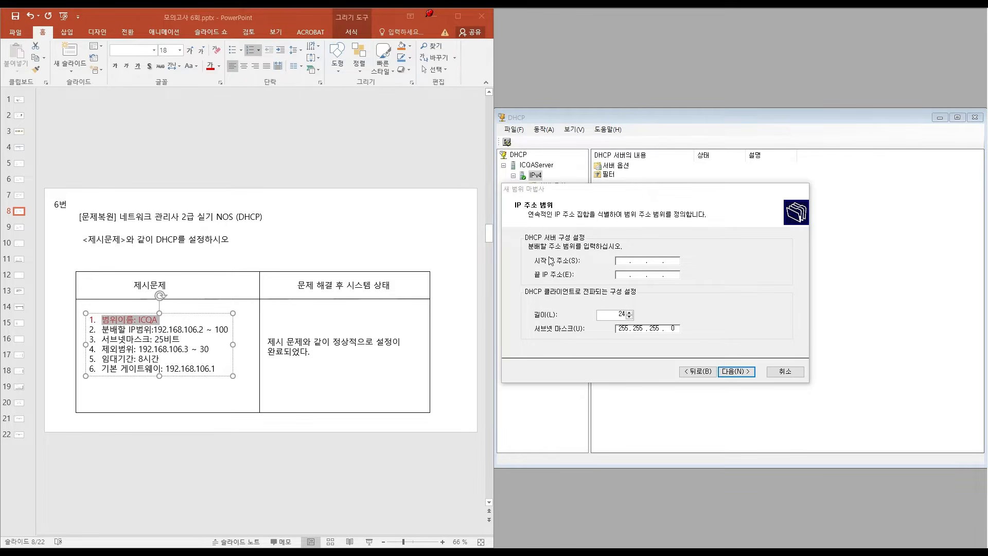
pyautogui.click(155, 329)
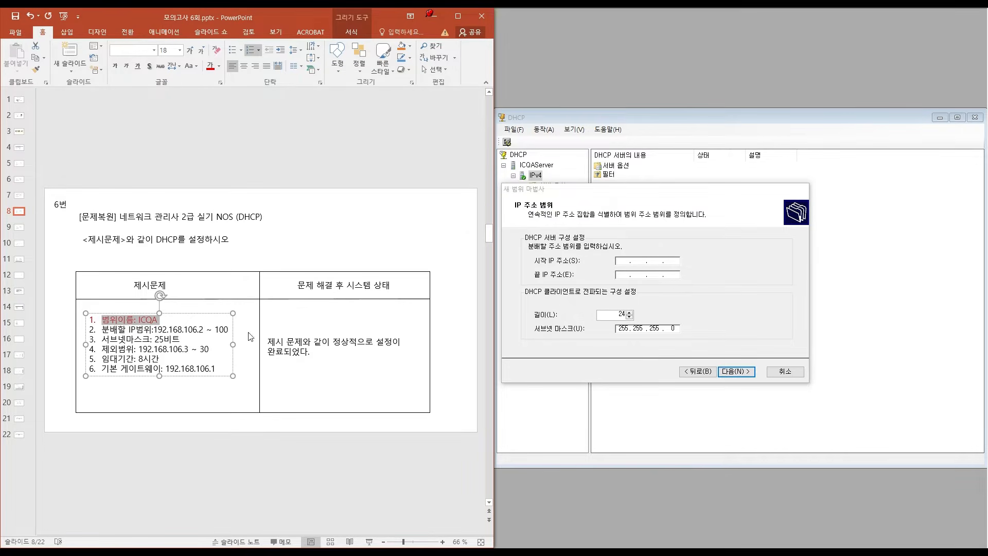
pyautogui.click(618, 263)
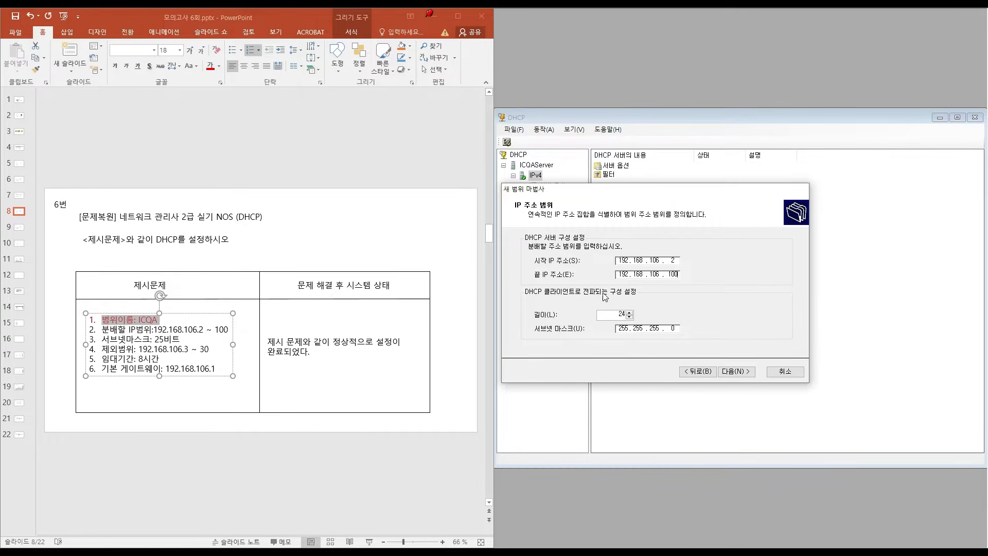
# Step: Color the second task item on slide 8, 분배할 IP범위: 192.168.106.2 ~ 100, red
pyautogui.click(133, 334)
pyautogui.moveTo(102, 329); pyautogui.dragTo(232, 330)
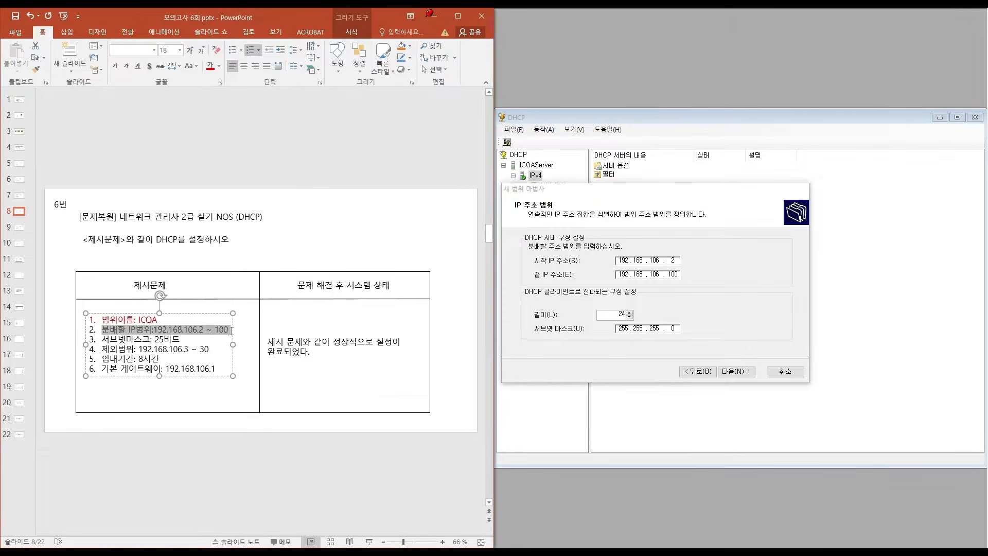
pyautogui.click(215, 65)
# Step: Set the scope's subnet mask length to 25 and color the third task item on slide 8, 서브넷마스크: 25비트, red
pyautogui.click(629, 312)
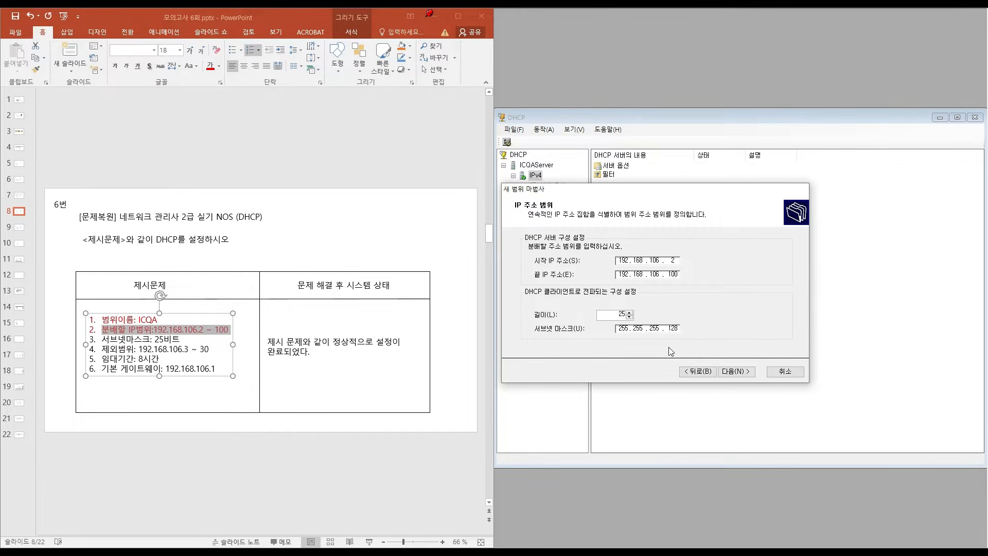
pyautogui.click(182, 342)
pyautogui.moveTo(101, 339); pyautogui.dragTo(181, 339)
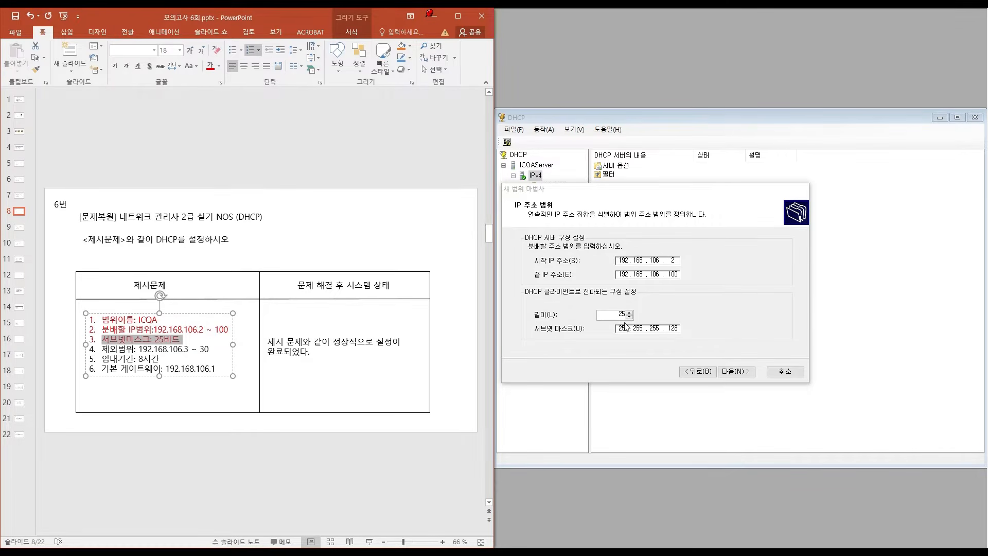
# Step: Add the exclusion range 192.168.106.3 to 192.168.106.30 to the new scope
pyautogui.click(735, 371)
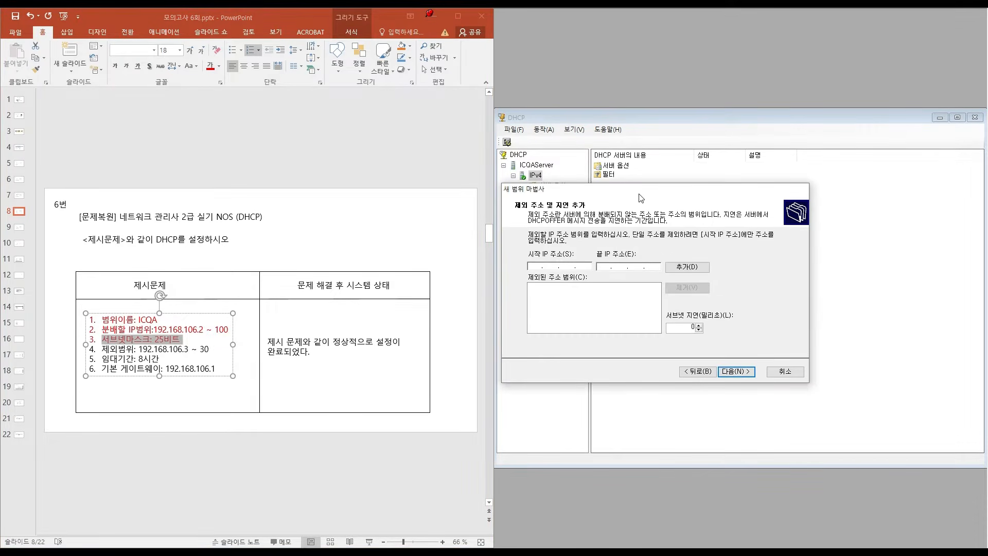
pyautogui.moveTo(641, 197); pyautogui.dragTo(681, 214)
pyautogui.click(578, 283)
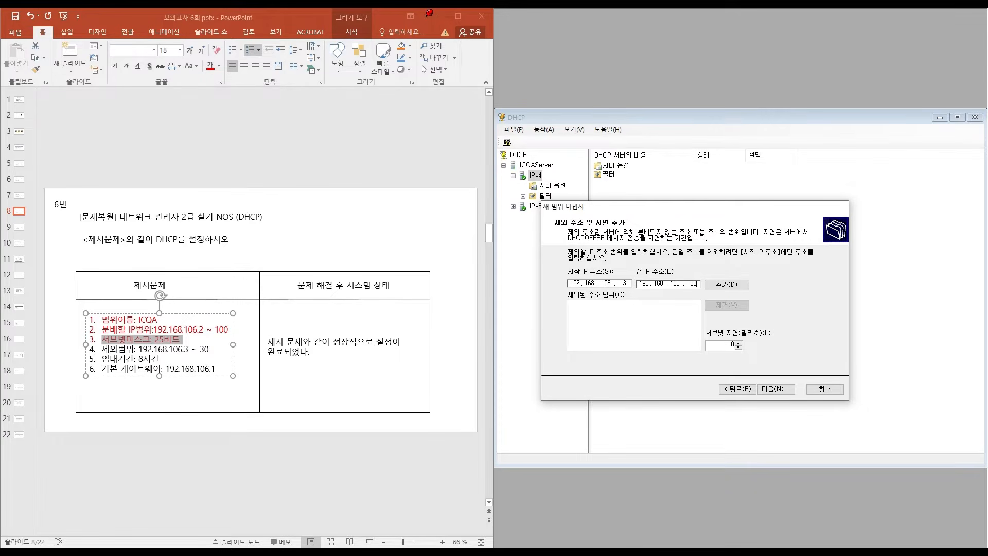
pyautogui.click(726, 285)
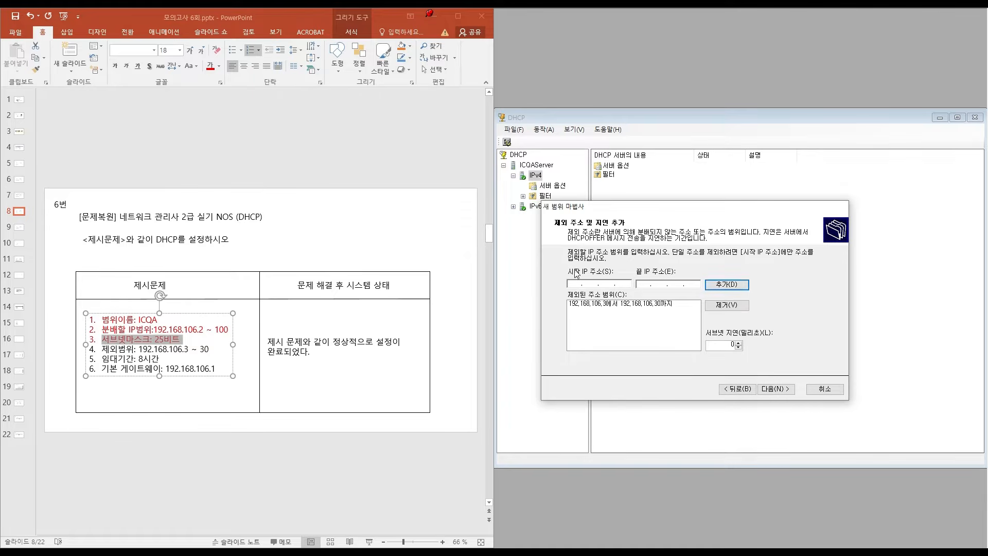
pyautogui.click(661, 305)
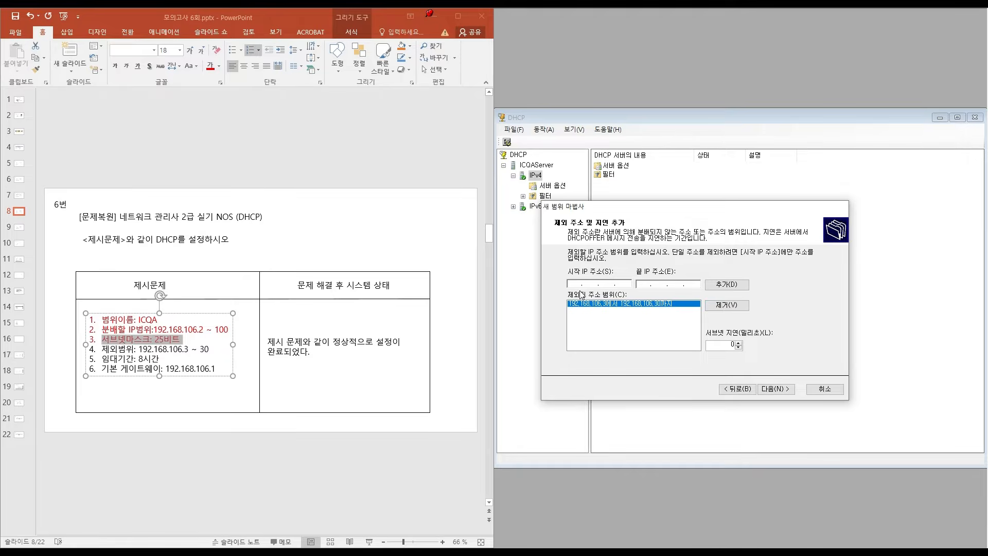
# Step: Color the fourth task item on slide 8, 제외범위: 192.168.106.3 ~ 30, red
pyautogui.click(134, 351)
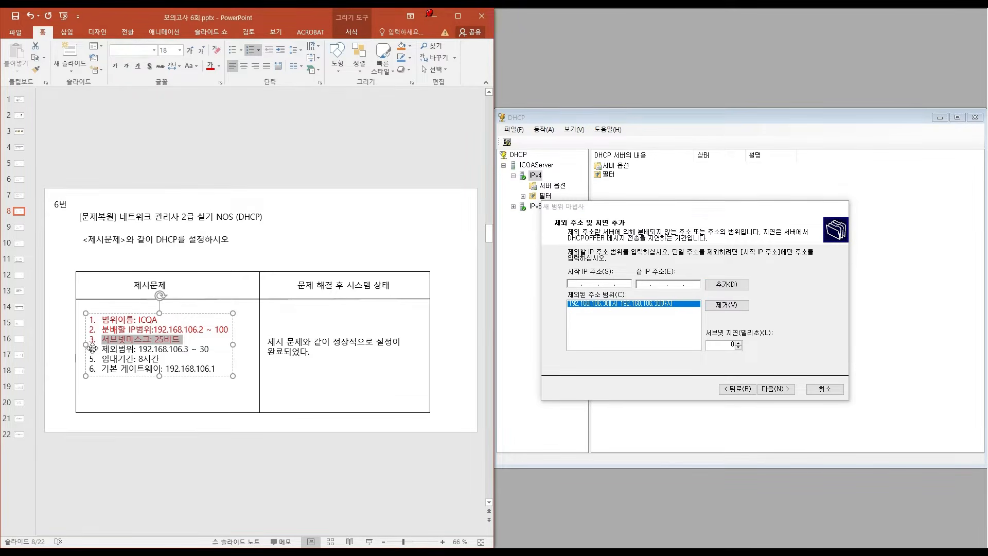
pyautogui.moveTo(101, 349); pyautogui.dragTo(211, 350)
pyautogui.click(210, 67)
# Step: Set the new scope's lease duration to 0 days and 8 hours
pyautogui.click(784, 389)
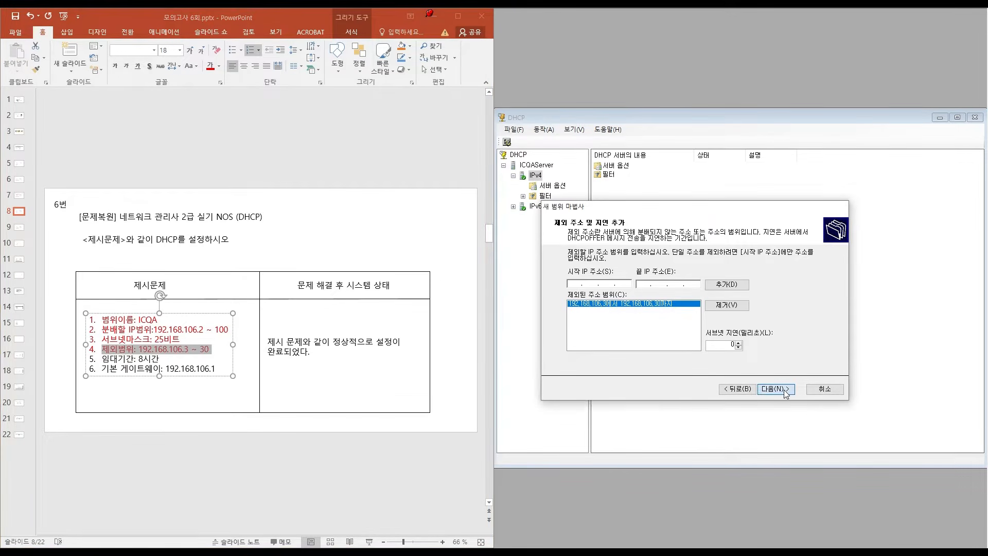
pyautogui.moveTo(624, 208); pyautogui.dragTo(648, 212)
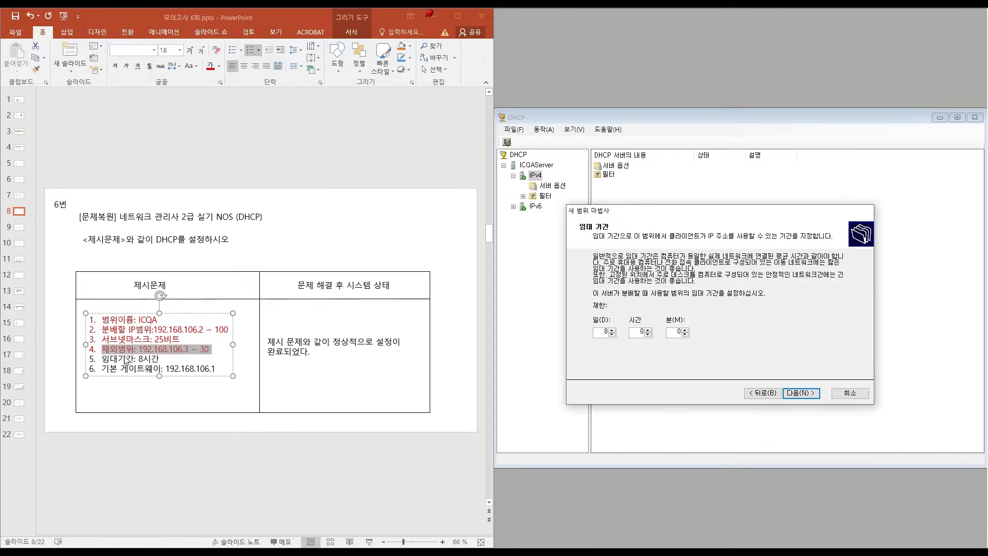
pyautogui.doubleClick(604, 334)
pyautogui.write('8')
# Step: Color the fifth task item on slide 8, 임대기간: 8시간, red
pyautogui.click(116, 359)
pyautogui.moveTo(102, 358); pyautogui.dragTo(161, 358)
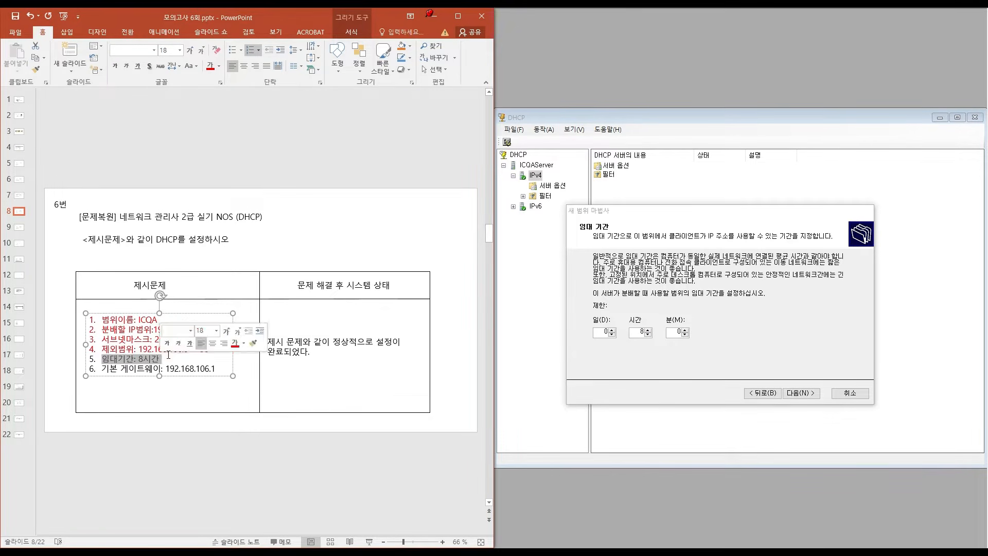
pyautogui.click(210, 66)
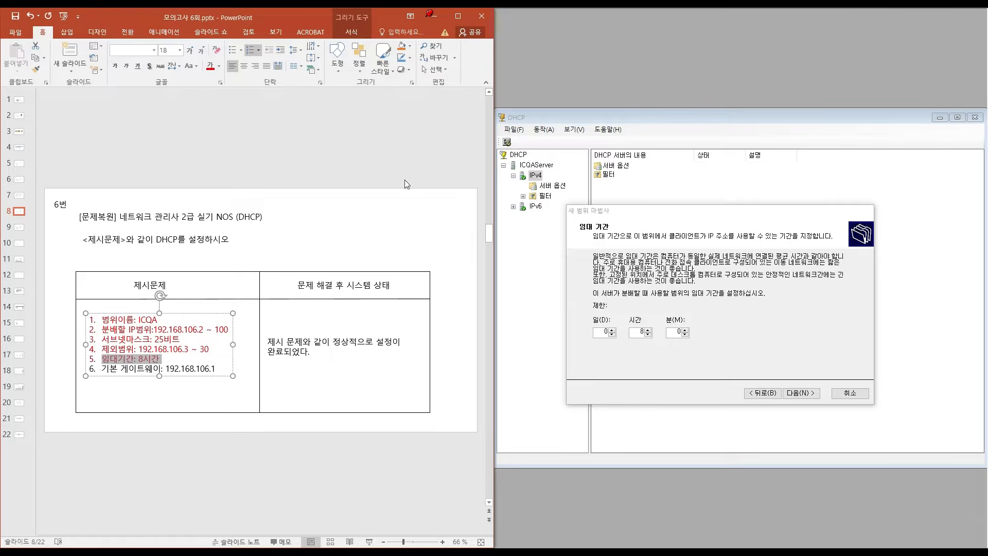
# Step: Choose to configure the DHCP options immediately and add 192.168.106.1 as the scope's default gateway
pyautogui.click(801, 393)
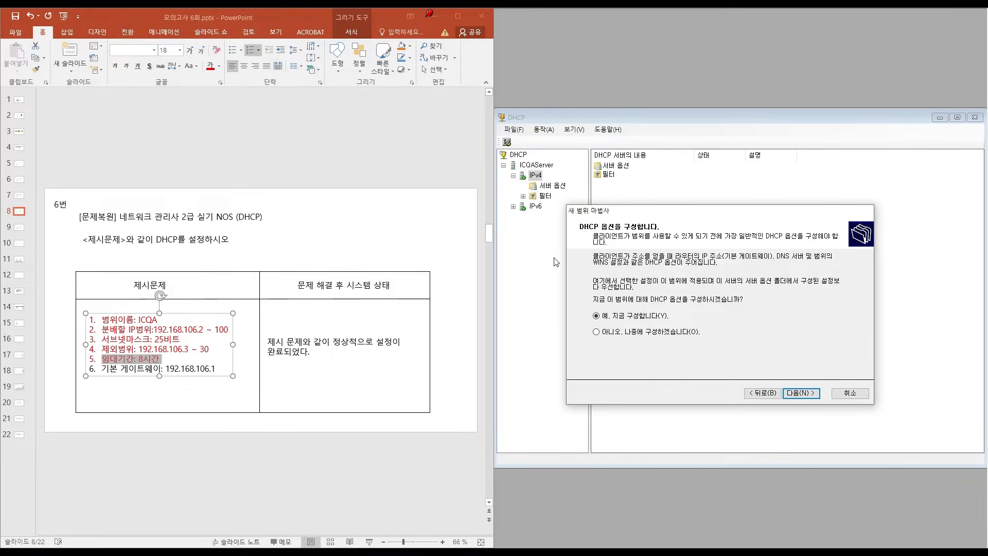
pyautogui.click(800, 392)
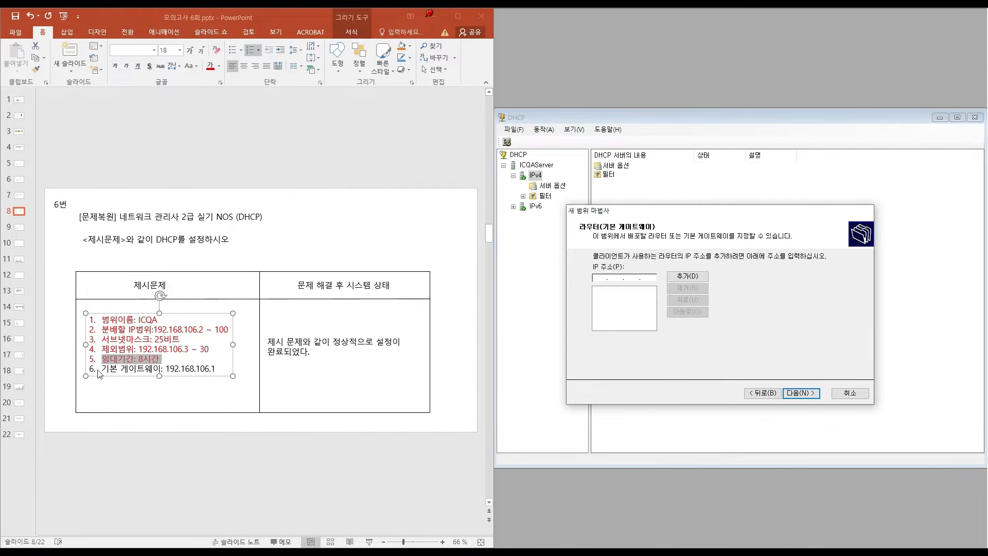
pyautogui.click(603, 280)
pyautogui.click(688, 277)
pyautogui.click(801, 394)
# Step: Color the sixth task item on slide 8, 기본 게이트웨이: 192.168.106.1, red
pyautogui.click(169, 370)
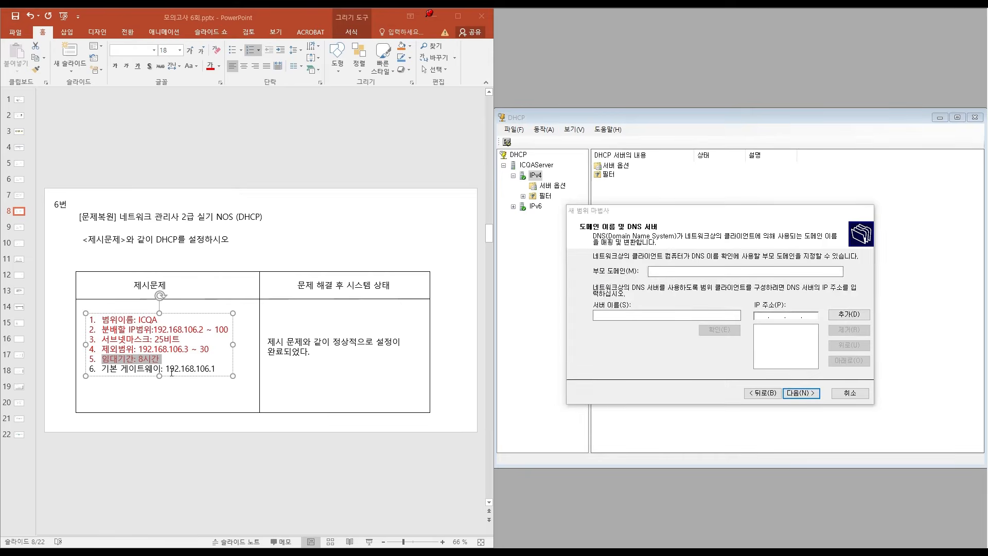
pyautogui.doubleClick(190, 369)
pyautogui.moveTo(101, 368); pyautogui.dragTo(218, 368)
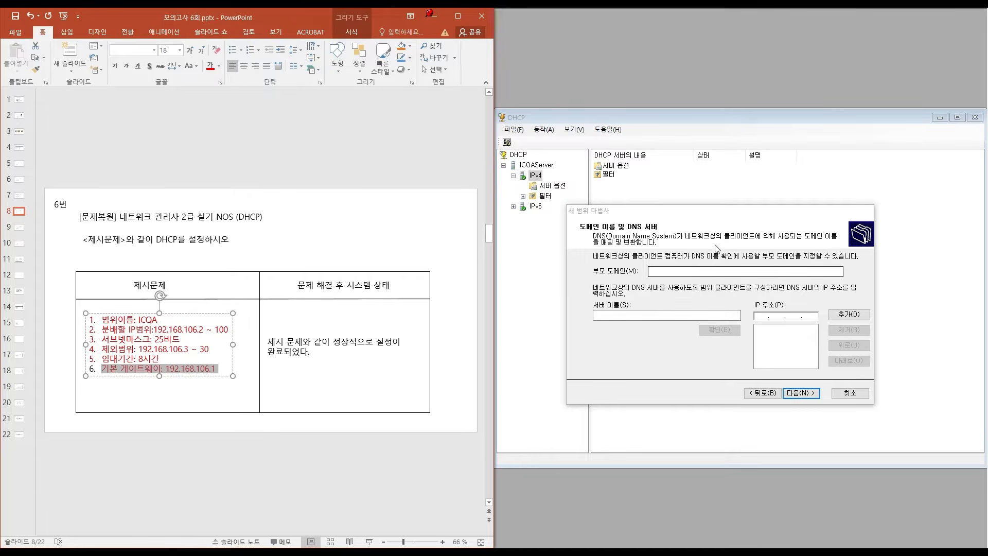
# Step: Leave the DNS and WINS server settings empty, choose to activate the scope immediately, and finish the new scope wizard
pyautogui.click(799, 393)
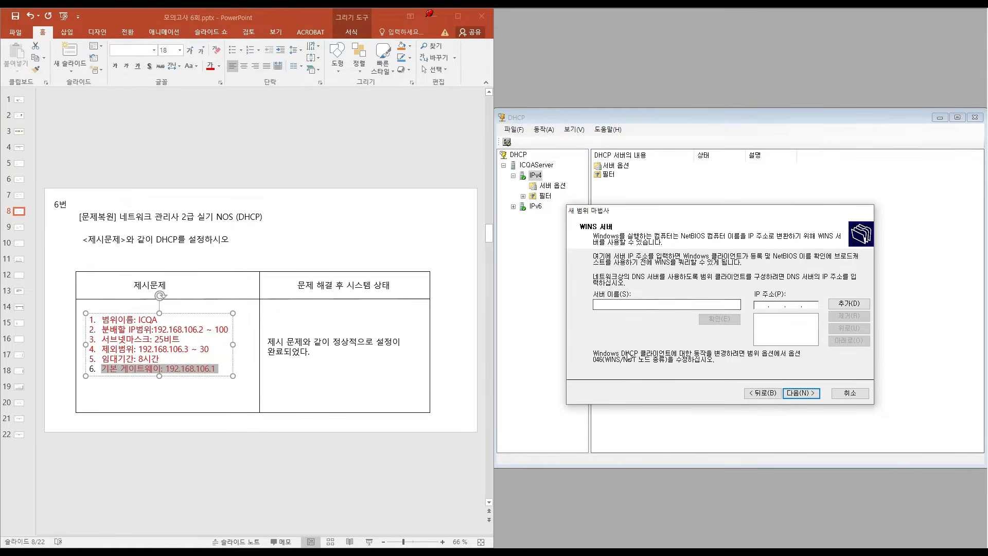
pyautogui.click(803, 394)
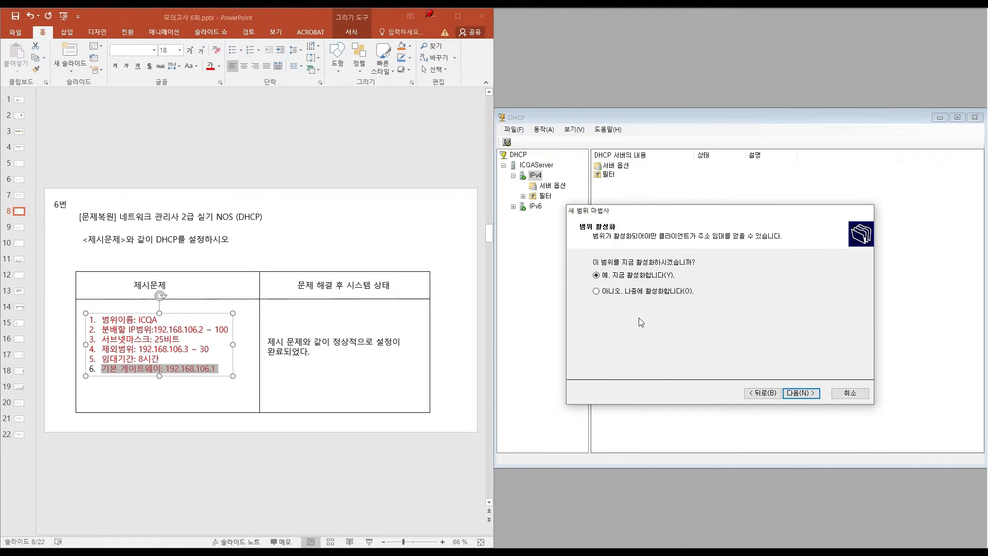
pyautogui.click(802, 394)
pyautogui.click(799, 392)
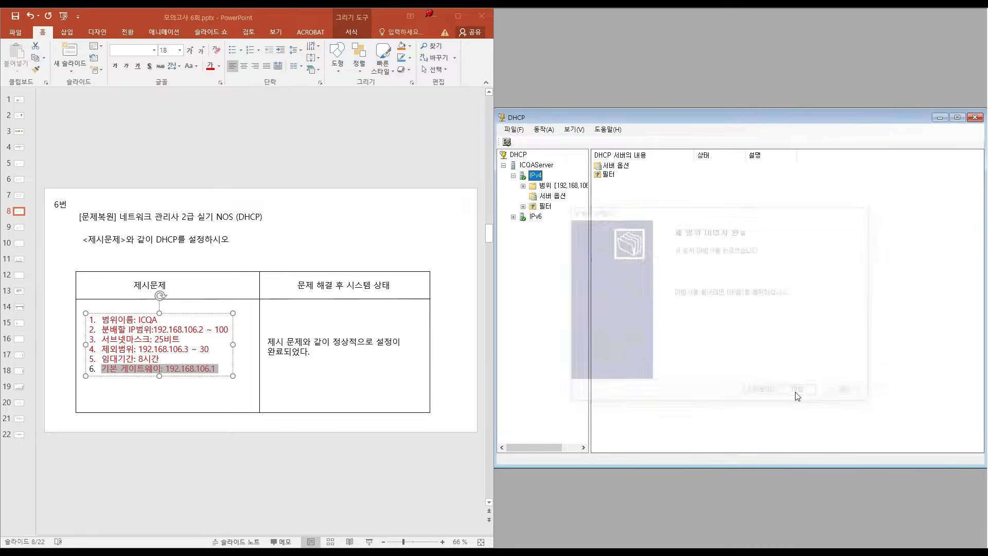
# Step: Expand the new scope under IPv4 to check its contents, and close the DHCP console
pyautogui.click(556, 185)
pyautogui.click(522, 186)
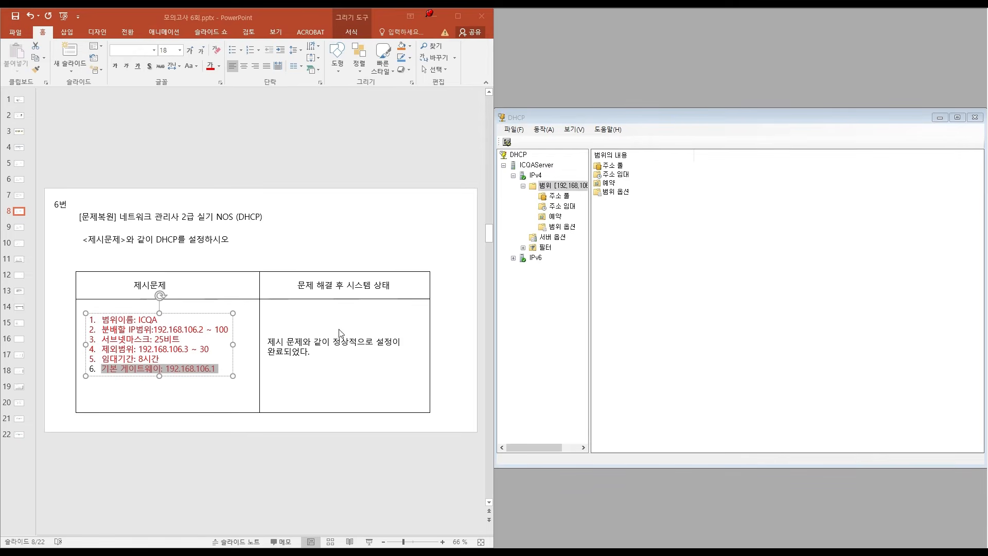
pyautogui.click(976, 118)
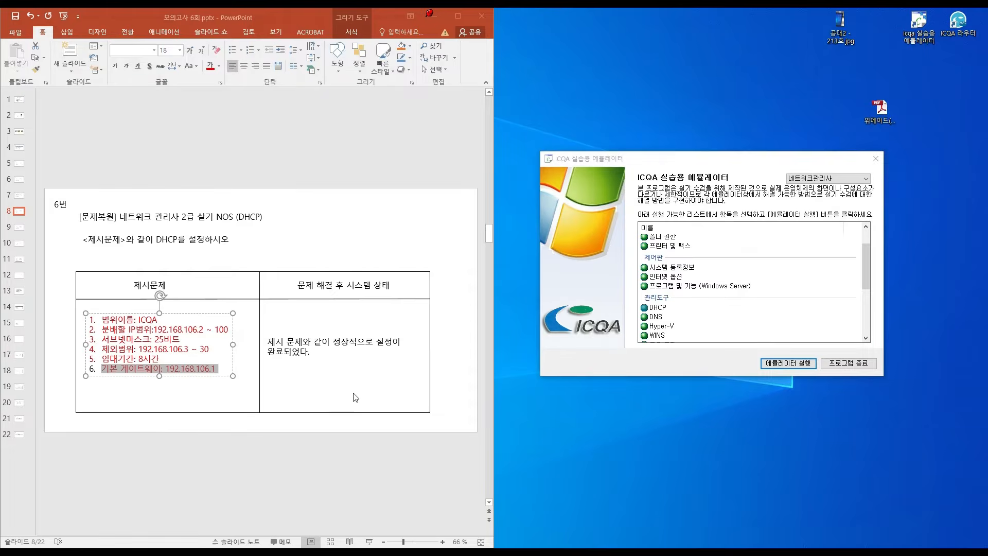
pyautogui.click(244, 231)
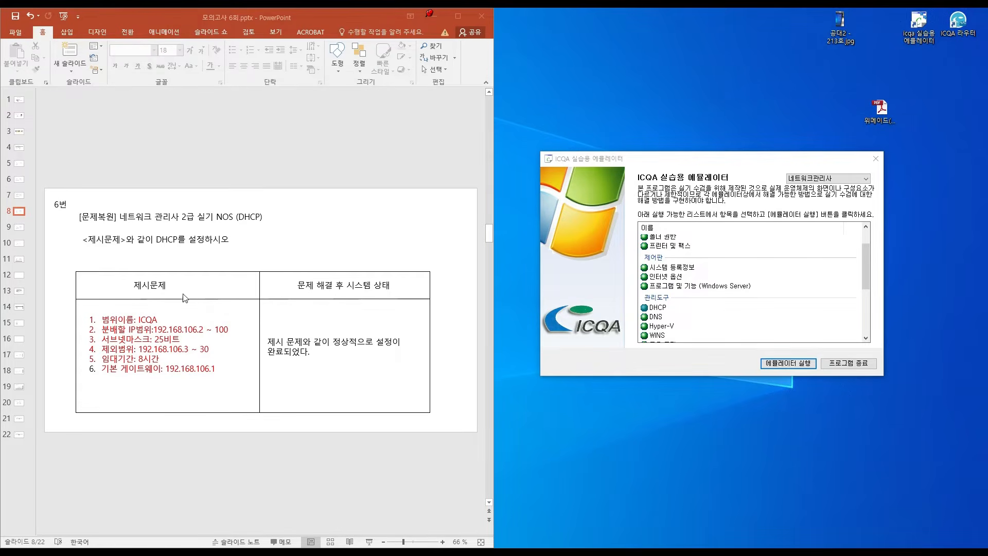
# Step: Display the FTP task on slide 9 and launch the 인터넷 정보 서비스 관리자 emulator
pyautogui.click(19, 227)
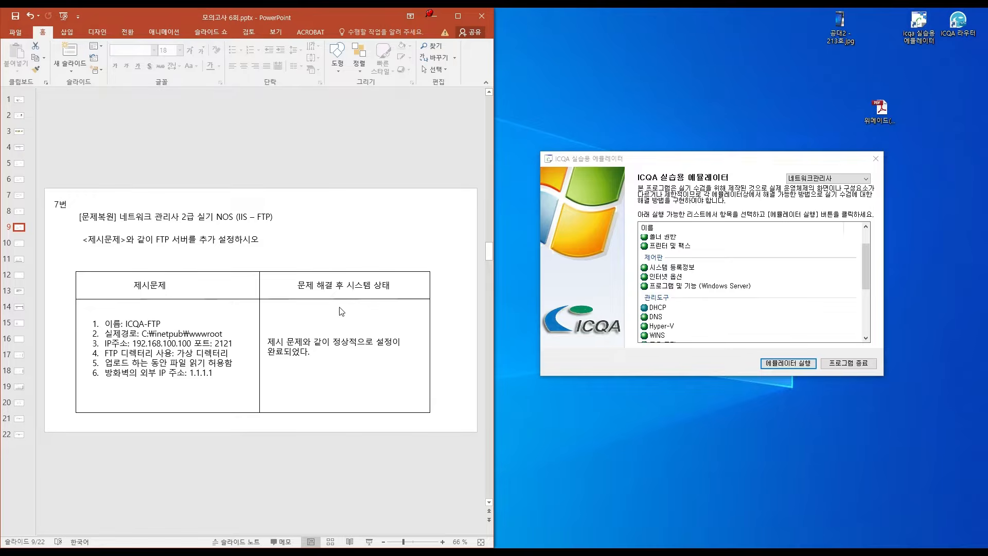
pyautogui.scroll(1, 341, 311)
pyautogui.scroll(-3, 697, 291)
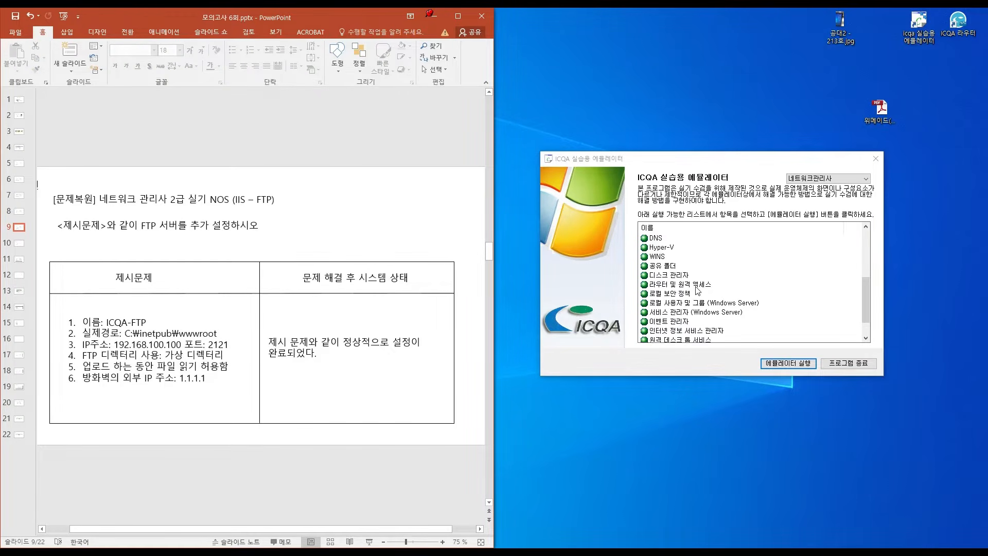
pyautogui.scroll(-1, 697, 291)
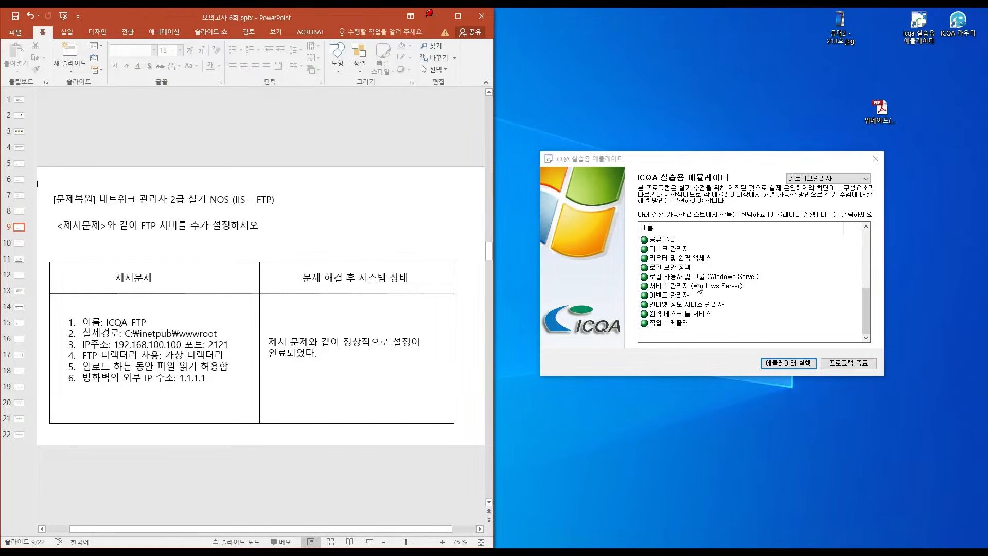
pyautogui.click(707, 308)
pyautogui.click(769, 362)
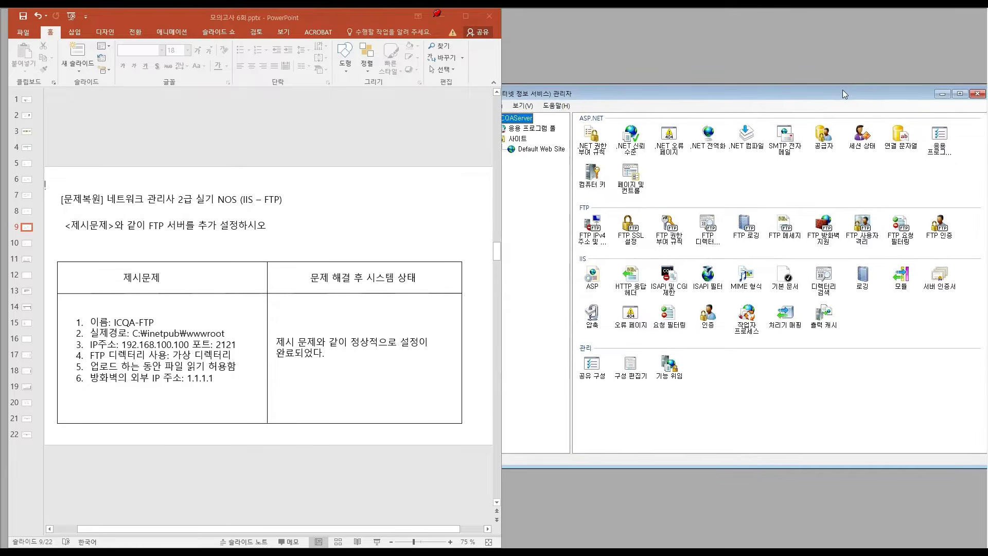
# Step: Start adding an FTP site under 사이트 and name it ICQA-FTP
pyautogui.click(530, 138)
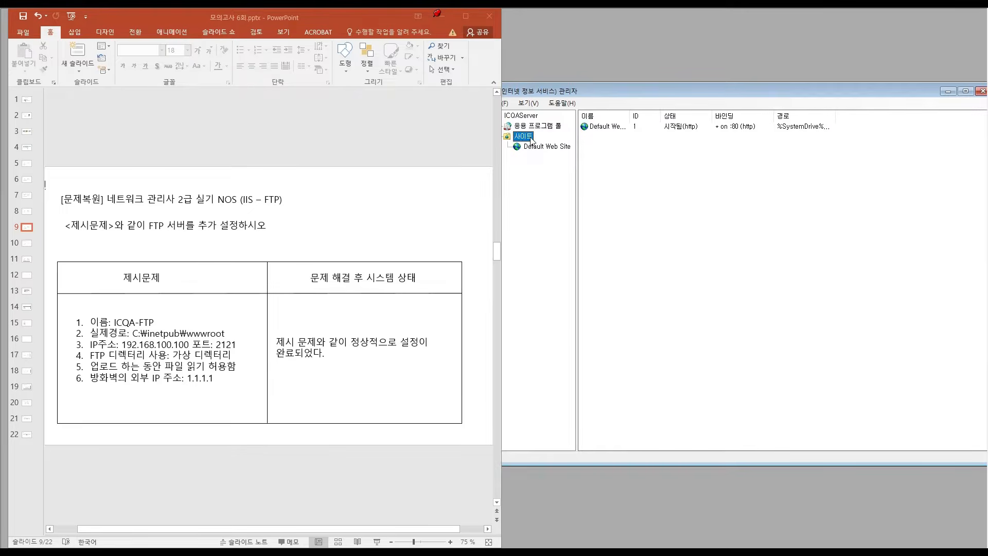
pyautogui.rightClick(530, 139)
pyautogui.click(569, 175)
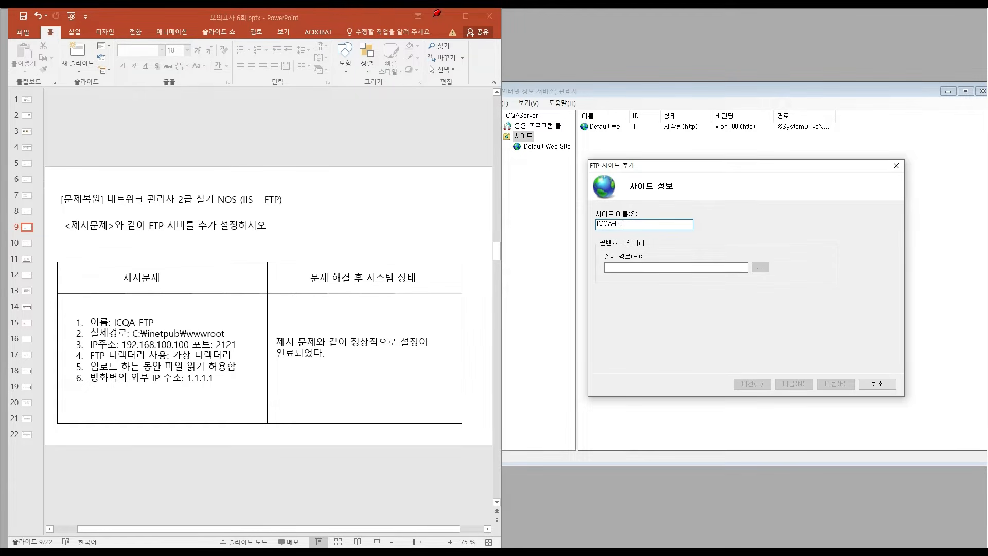
# Step: Color the first task item on slide 9, 이름: ICQA-FTP, red
pyautogui.click(94, 325)
pyautogui.moveTo(93, 321); pyautogui.dragTo(156, 322)
pyautogui.click(218, 66)
# Step: Set the FTP site's physical path to C:₩inetpub₩wwwroot and color the second task item, 실제경로, red
pyautogui.click(650, 267)
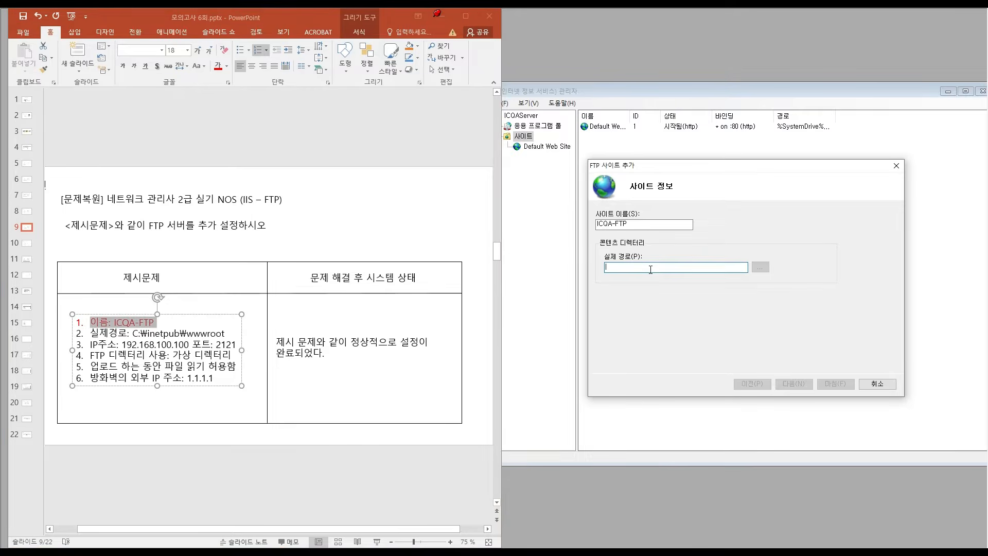
pyautogui.write('C:₩inetpub₩wwwroot')
pyautogui.click(105, 334)
pyautogui.moveTo(91, 333); pyautogui.dragTo(207, 335)
pyautogui.click(218, 66)
# Step: Bind the new FTP site to IP address 192.168.100.100 on port 2121
pyautogui.click(778, 385)
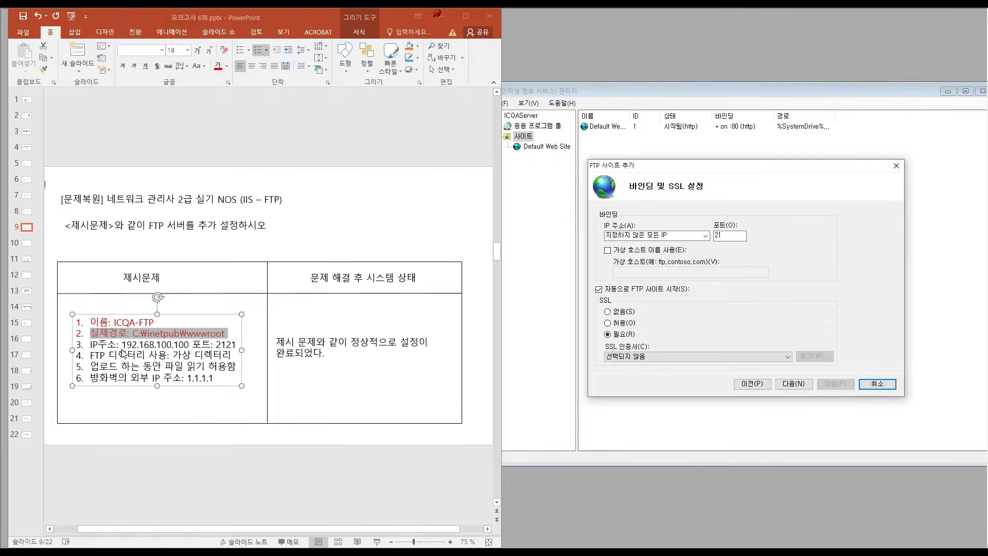
pyautogui.click(680, 235)
pyautogui.write('192.168.100.100')
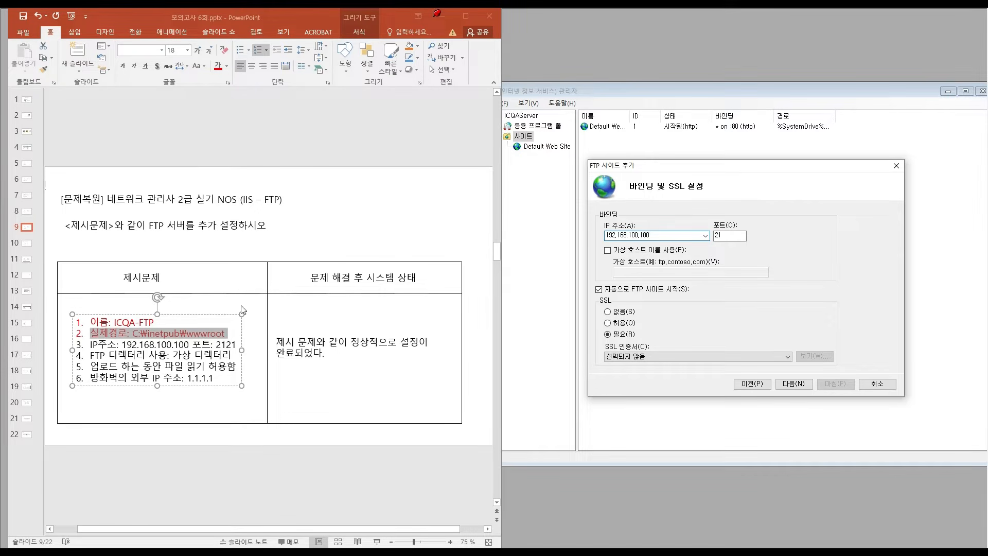
pyautogui.click(719, 237)
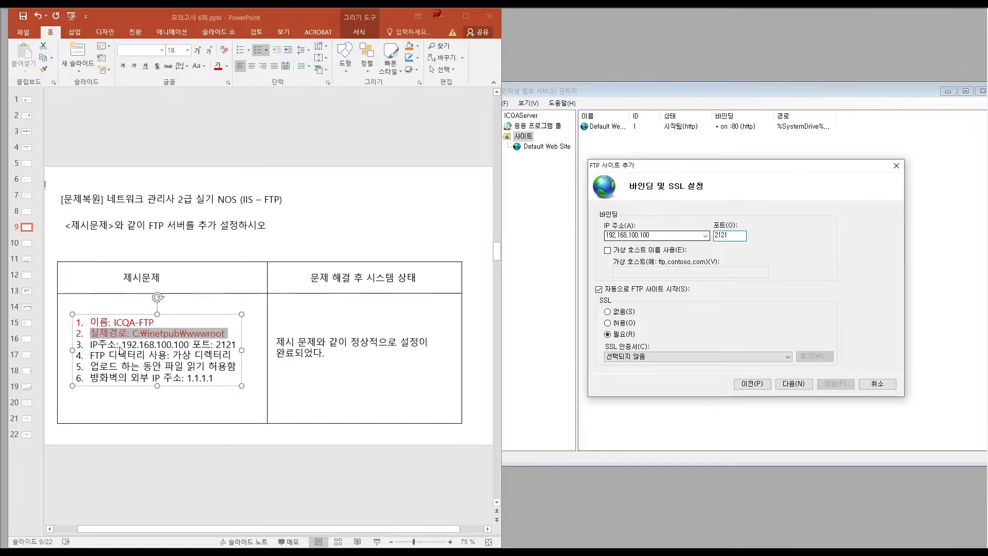
# Step: Color the third task item on slide 9, IP주소: 192.168.100.100 포트: 2121, red
pyautogui.click(98, 348)
pyautogui.moveTo(90, 344); pyautogui.dragTo(239, 344)
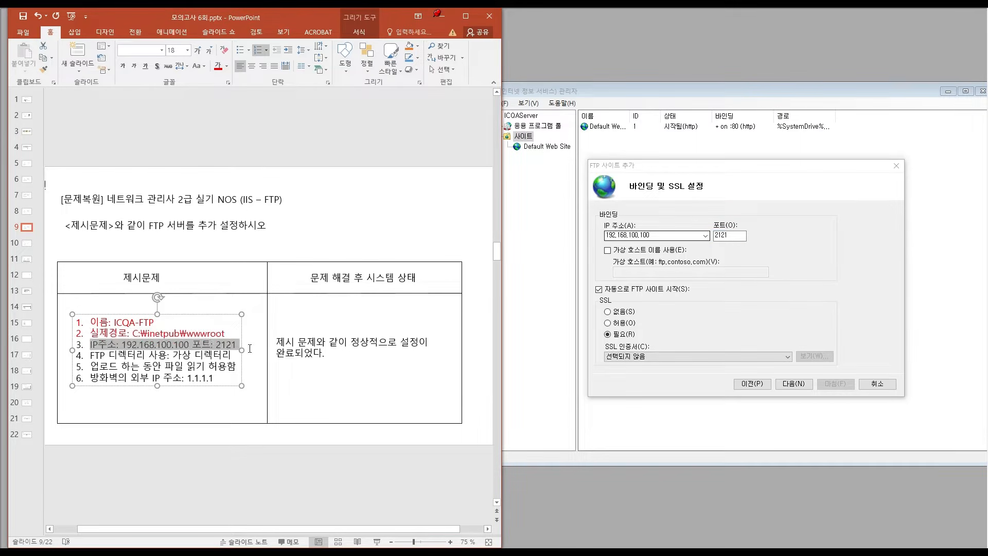
pyautogui.click(217, 65)
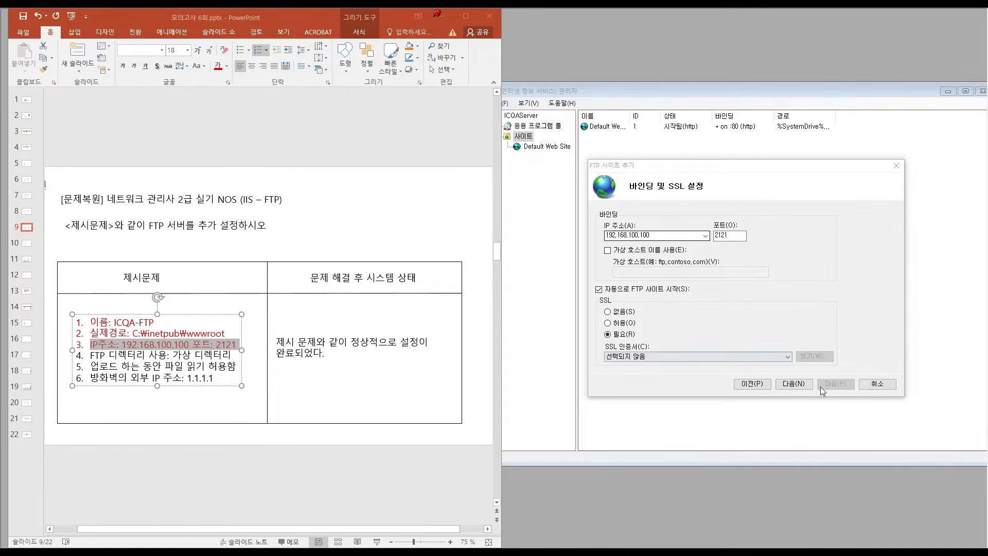
# Step: Keep the default SSL, authentication and authorization settings and finish adding the FTP site
pyautogui.click(801, 385)
pyautogui.click(802, 385)
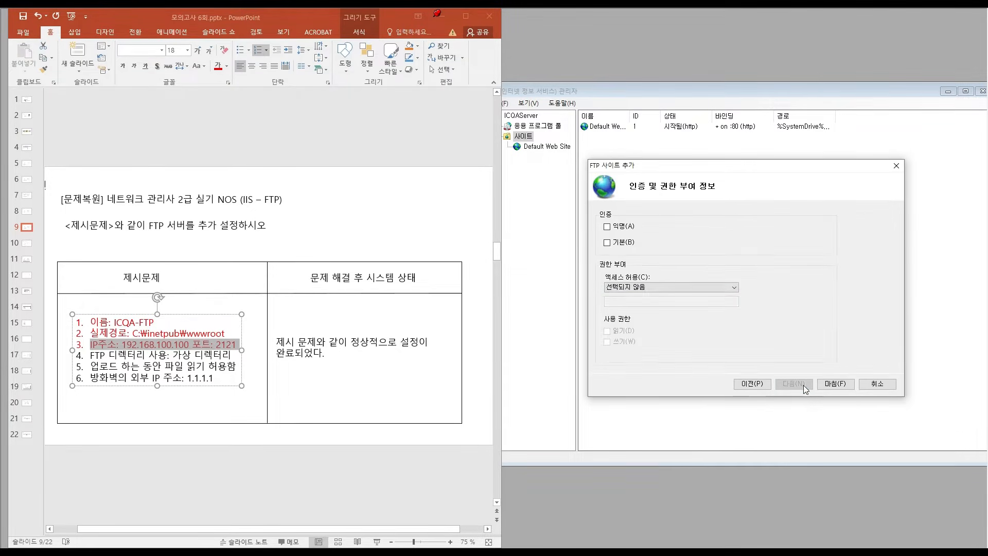
pyautogui.click(831, 386)
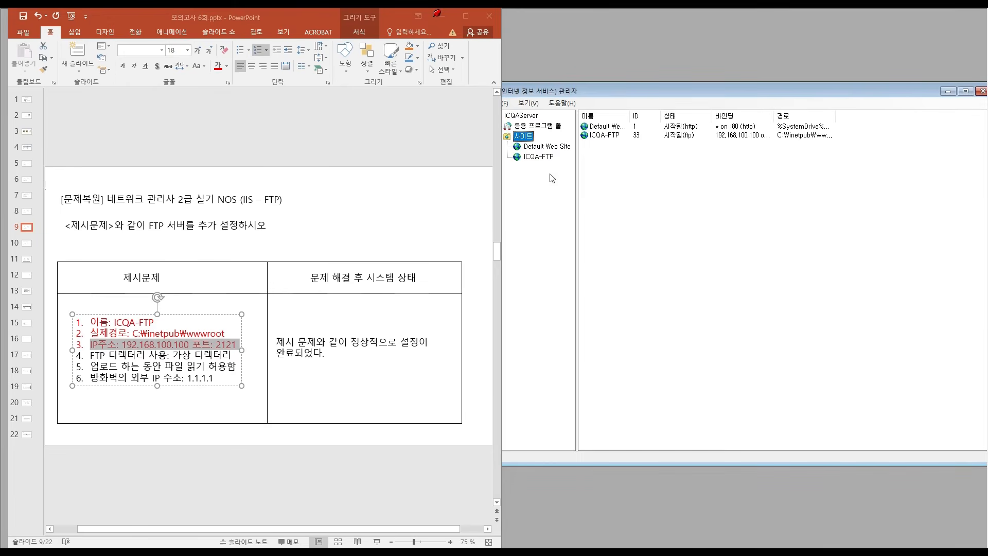
# Step: Open FTP 디렉터리 검색 for the ICQA-FTP site and enable 가상 디렉터리 in its directory listing options
pyautogui.click(538, 156)
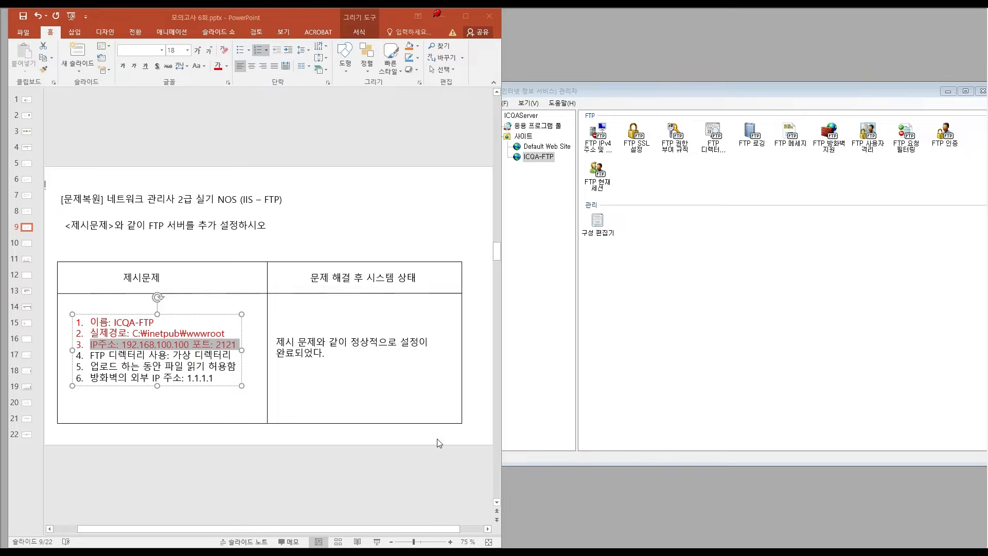
pyautogui.click(342, 227)
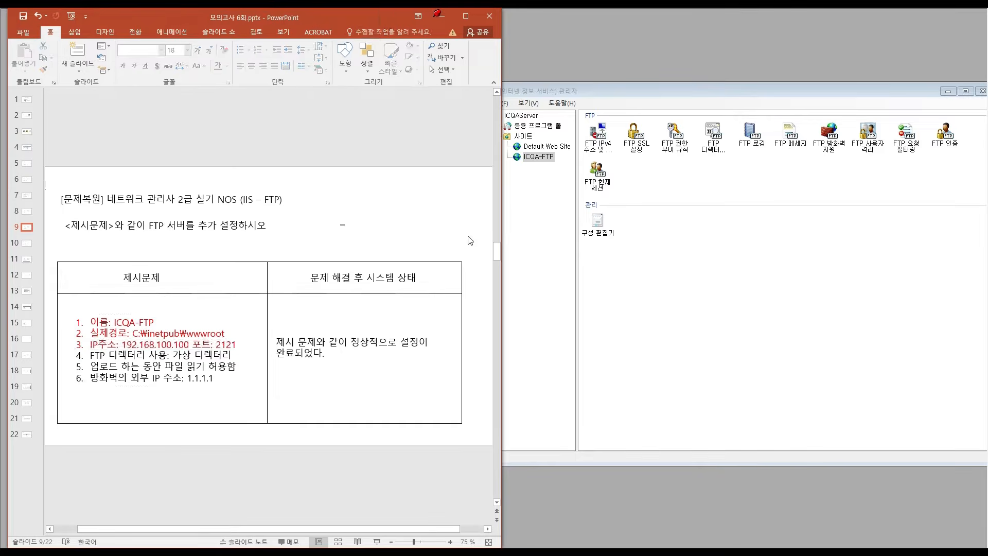
pyautogui.click(542, 154)
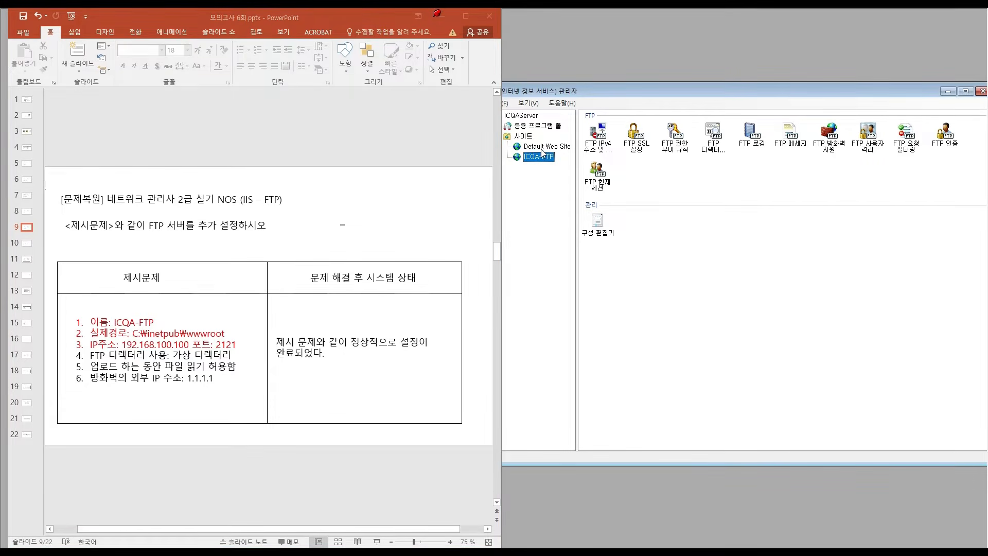
pyautogui.click(543, 147)
pyautogui.click(538, 156)
pyautogui.click(710, 149)
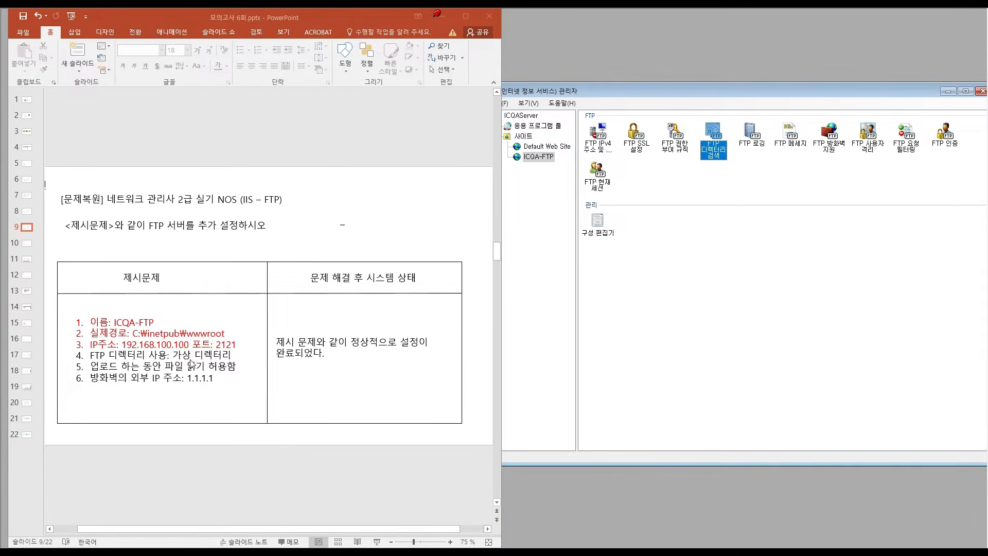
pyautogui.doubleClick(715, 137)
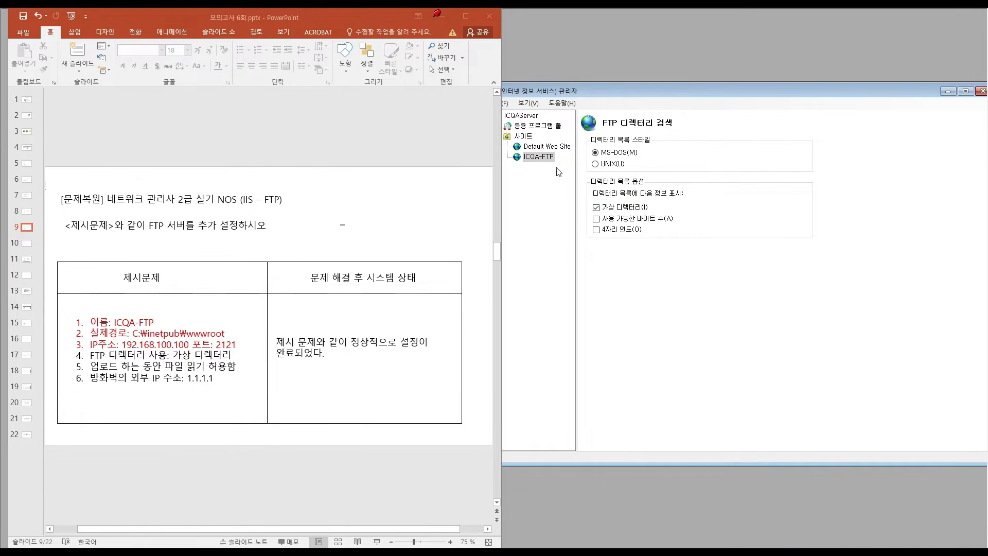
# Step: Color the fourth task item, FTP 디렉터리 사용: 가상 디렉터리, red and save the site's directory browsing changes
pyautogui.click(152, 354)
pyautogui.moveTo(90, 354); pyautogui.dragTo(234, 355)
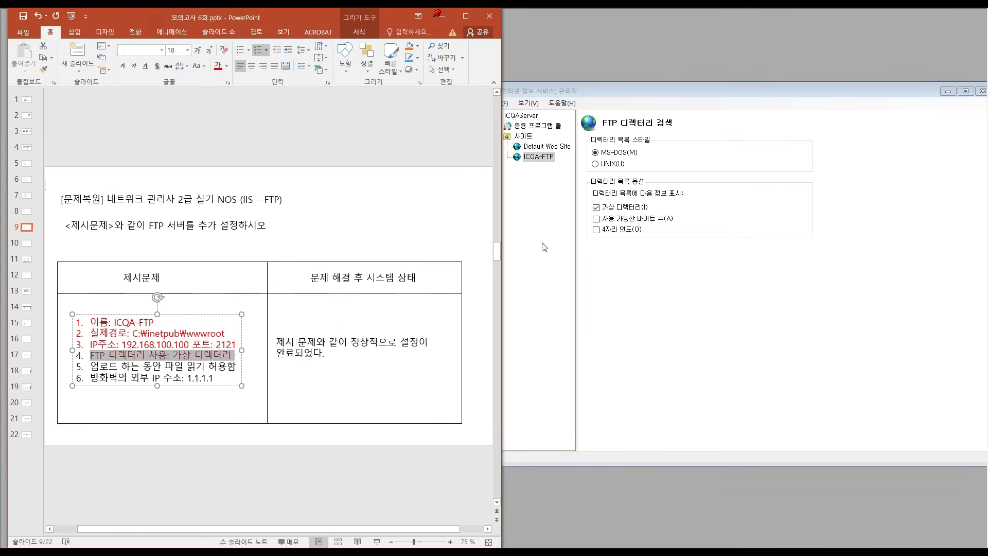
pyautogui.click(535, 158)
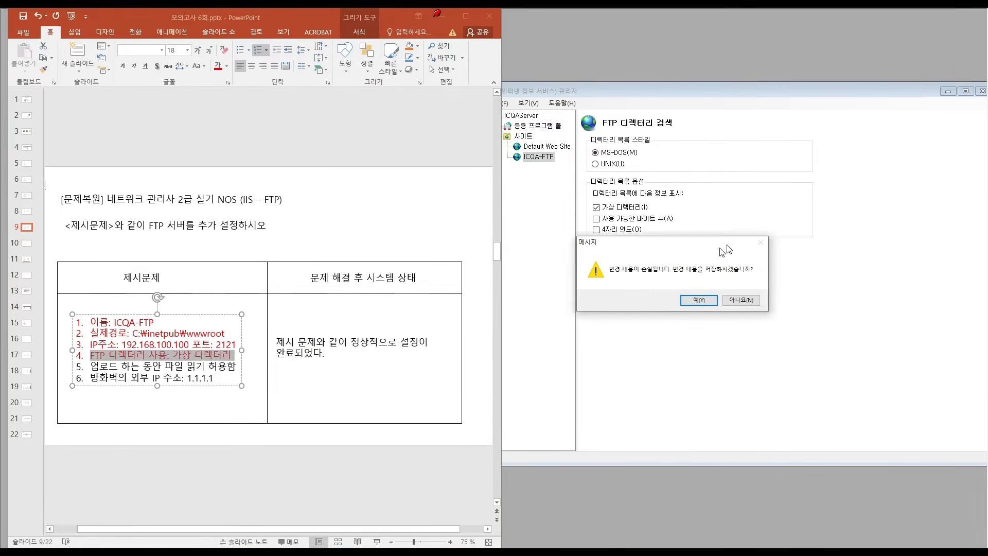
pyautogui.click(714, 297)
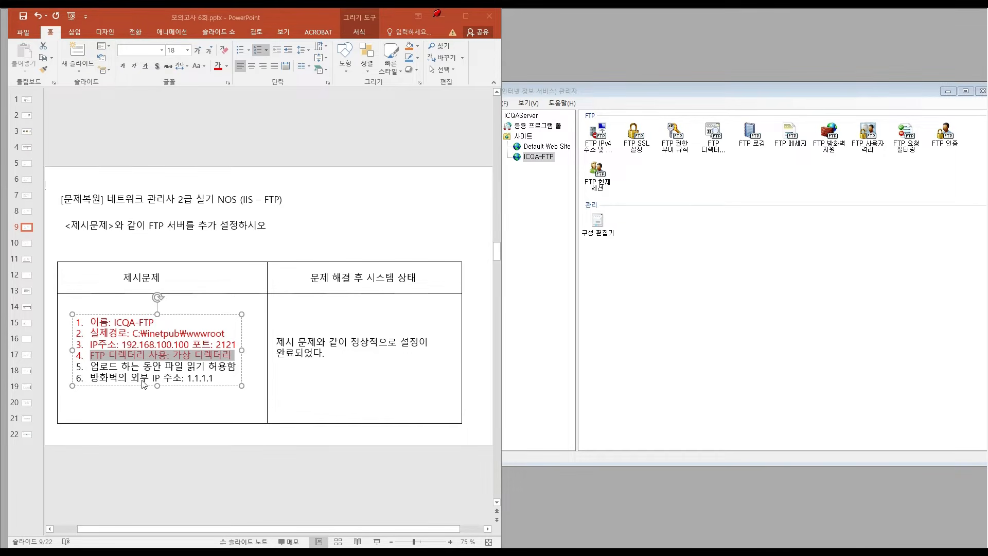
# Step: Set the external firewall IP address in ICQA-FTP's FTP 방화벽 지원 to 1.1.1.1 and save the change
pyautogui.doubleClick(834, 148)
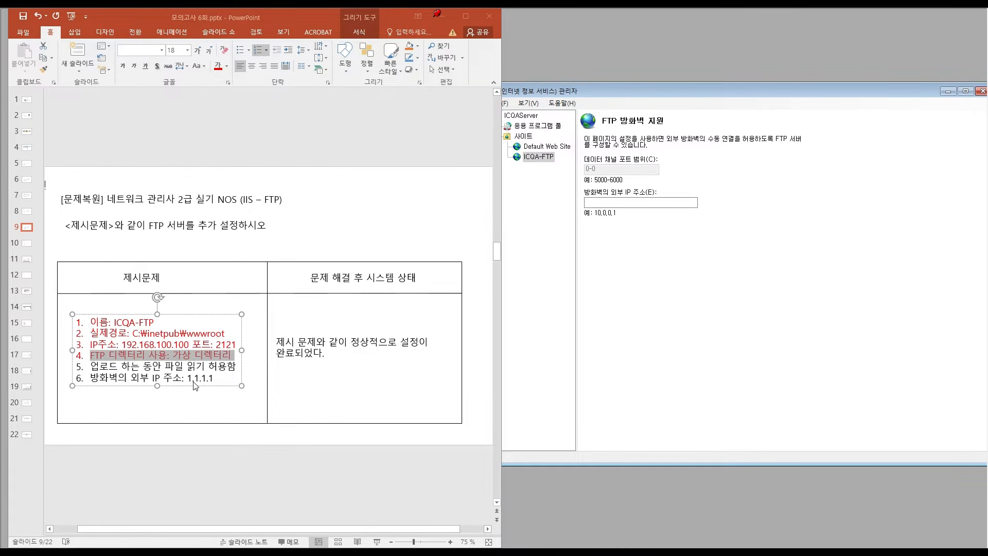
pyautogui.click(614, 202)
pyautogui.click(539, 160)
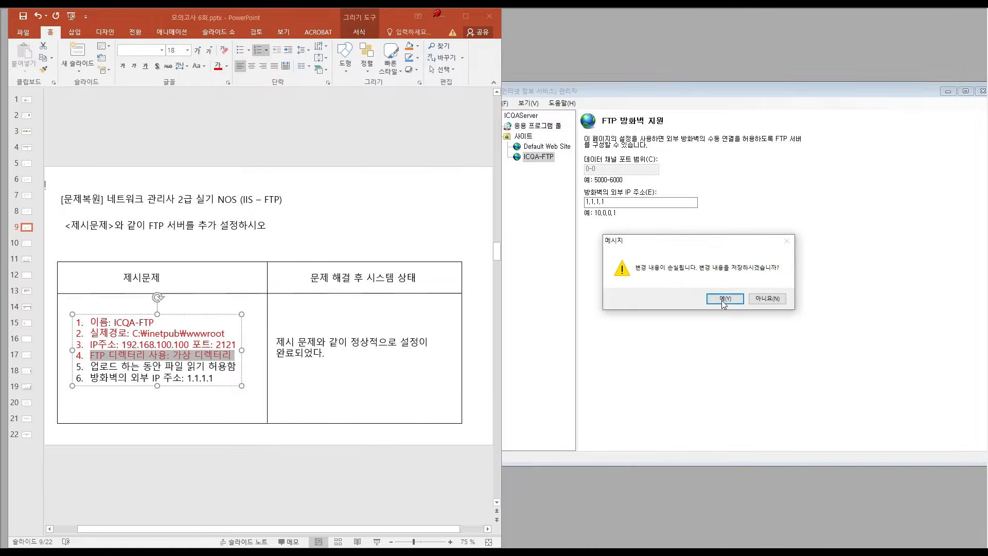
pyautogui.click(723, 301)
# Step: Color the sixth task item on slide 9, 방화벽의 외부 IP 주소: 1.1.1.1, red
pyautogui.click(148, 382)
pyautogui.moveTo(89, 377); pyautogui.dragTo(216, 378)
pyautogui.click(218, 66)
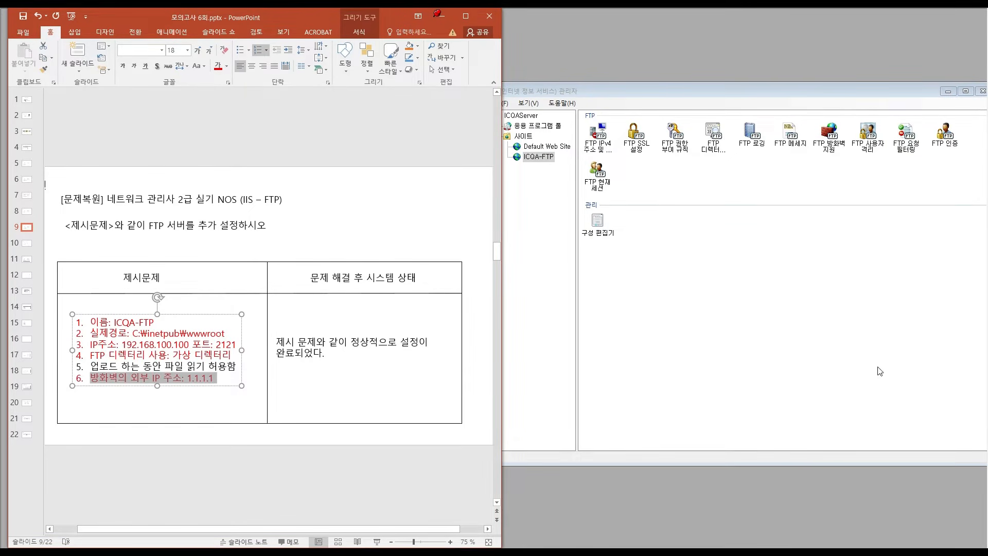
# Step: Open the advanced settings of the ICQA-FTP site and set 업로드하는 동안 파일 읽기 허용 to True
pyautogui.click(863, 357)
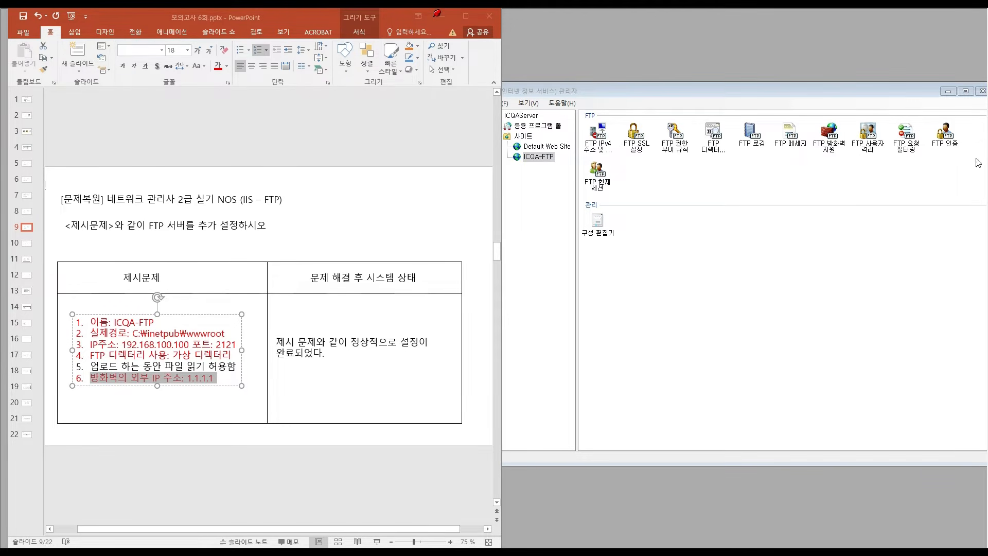
pyautogui.click(543, 156)
pyautogui.rightClick(544, 157)
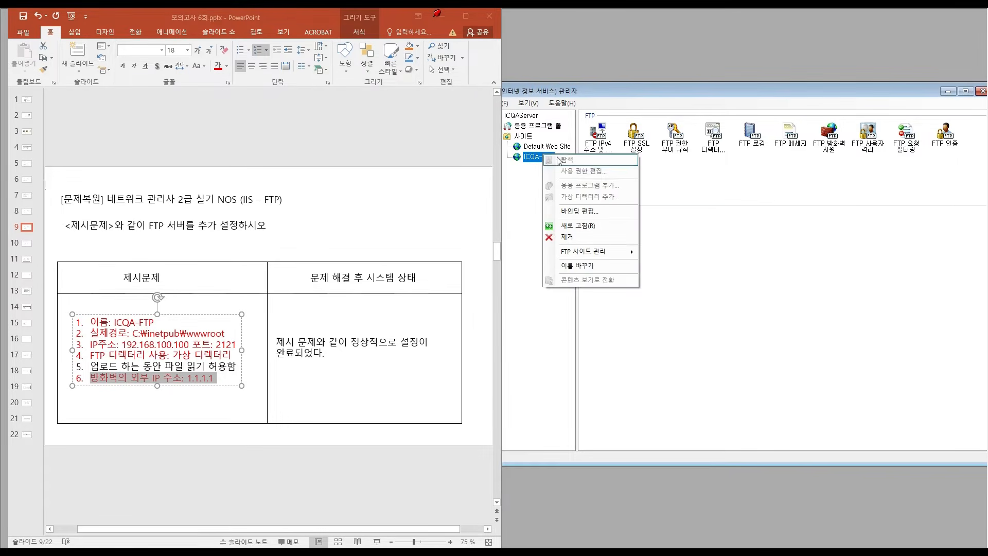
pyautogui.moveTo(599, 258)
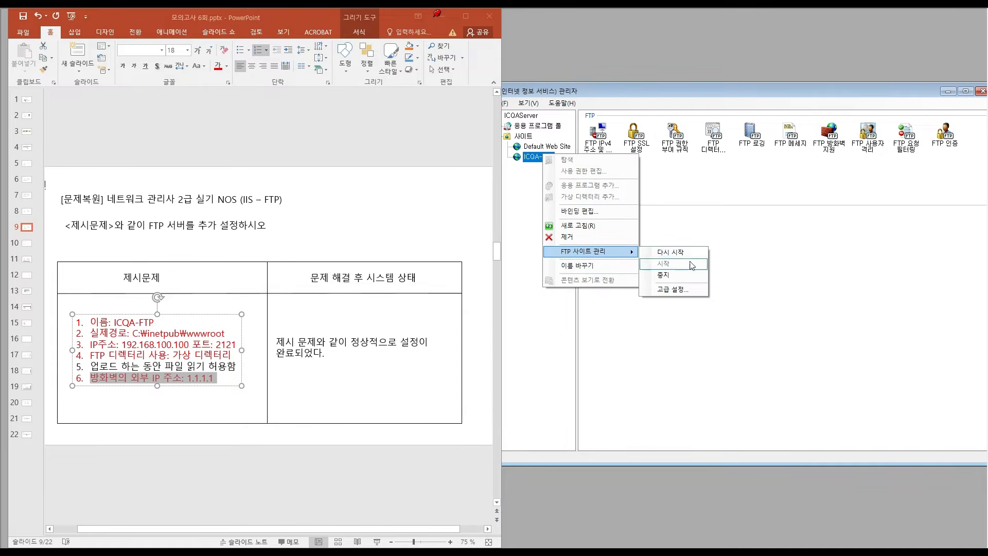
pyautogui.click(683, 291)
pyautogui.moveTo(540, 159); pyautogui.dragTo(781, 150)
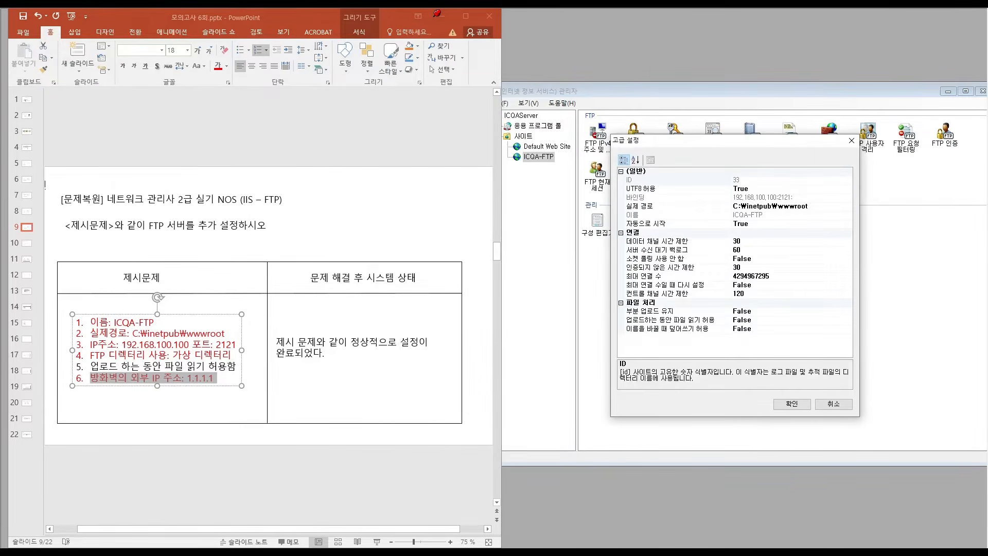
pyautogui.click(684, 324)
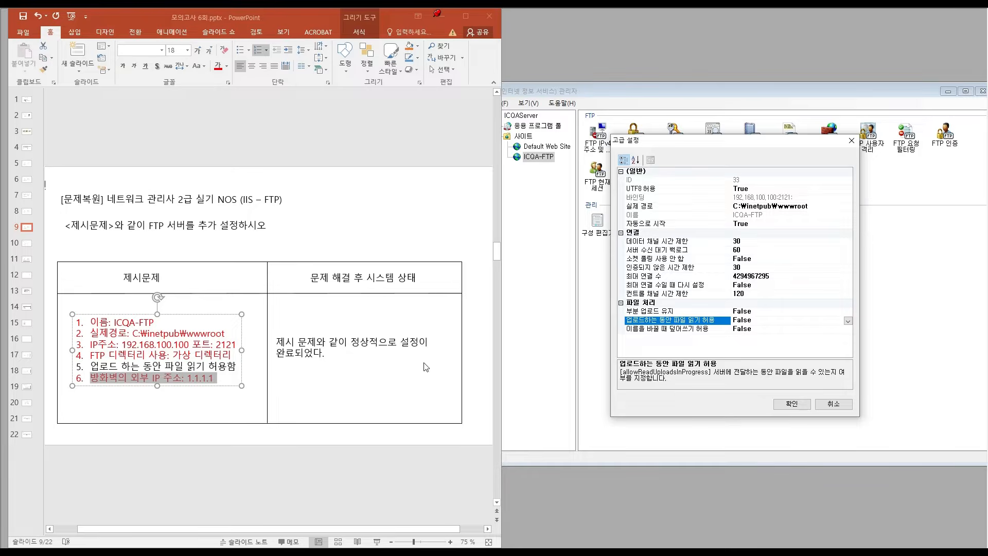
pyautogui.click(847, 321)
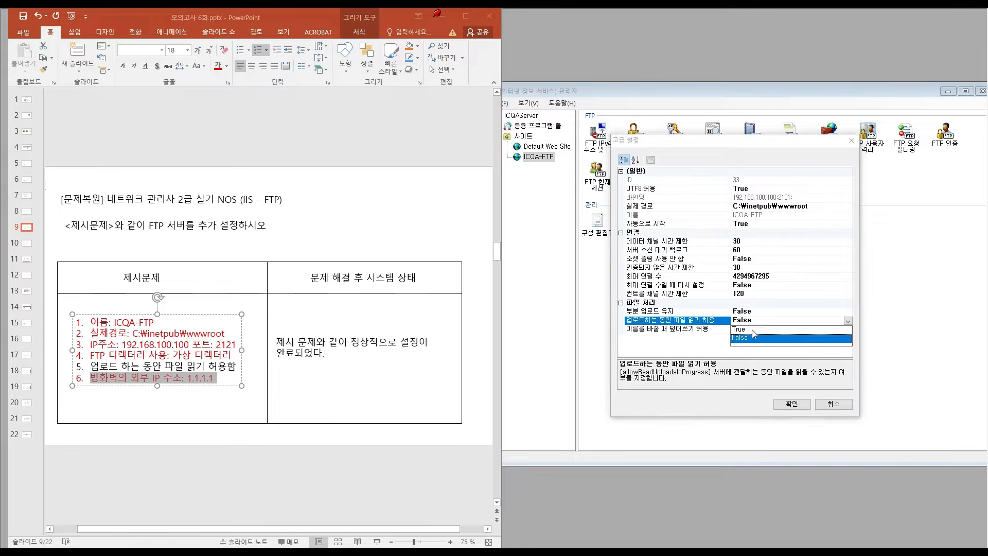
pyautogui.click(745, 329)
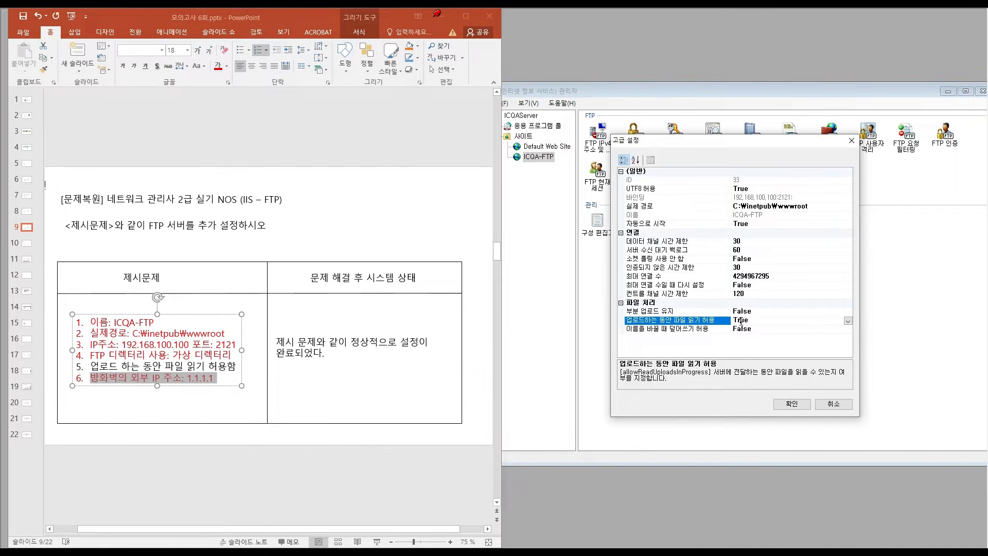
# Step: Color the fifth task item, 업로드 하는 동안 파일 읽기 허용함, red and save the ICQA-FTP advanced settings
pyautogui.click(95, 366)
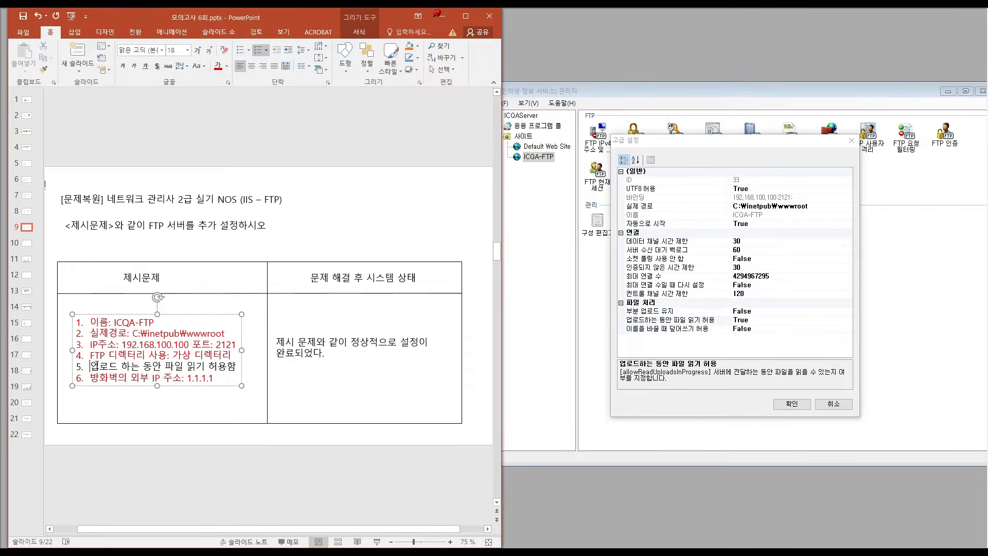
pyautogui.moveTo(94, 365); pyautogui.dragTo(238, 365)
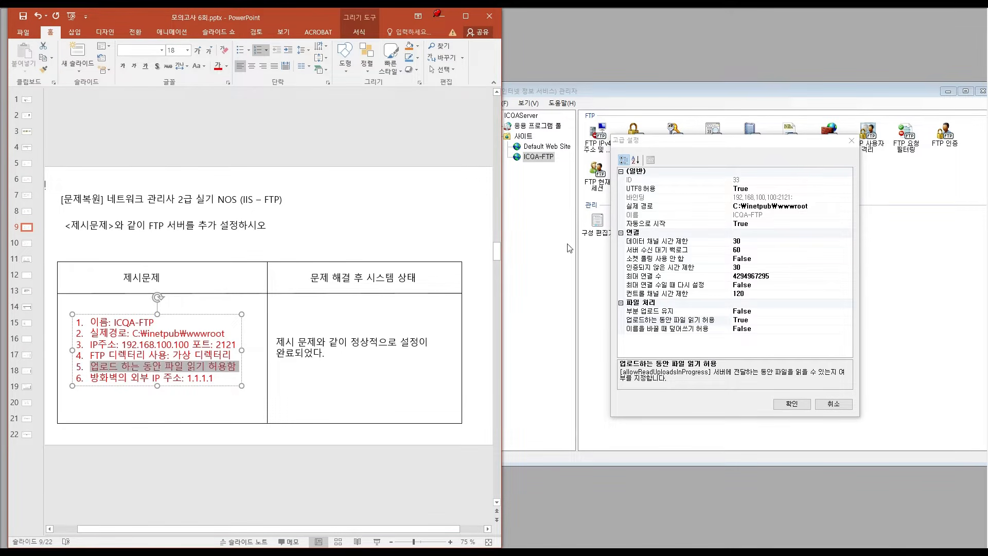
pyautogui.click(775, 403)
pyautogui.click(556, 147)
pyautogui.click(550, 157)
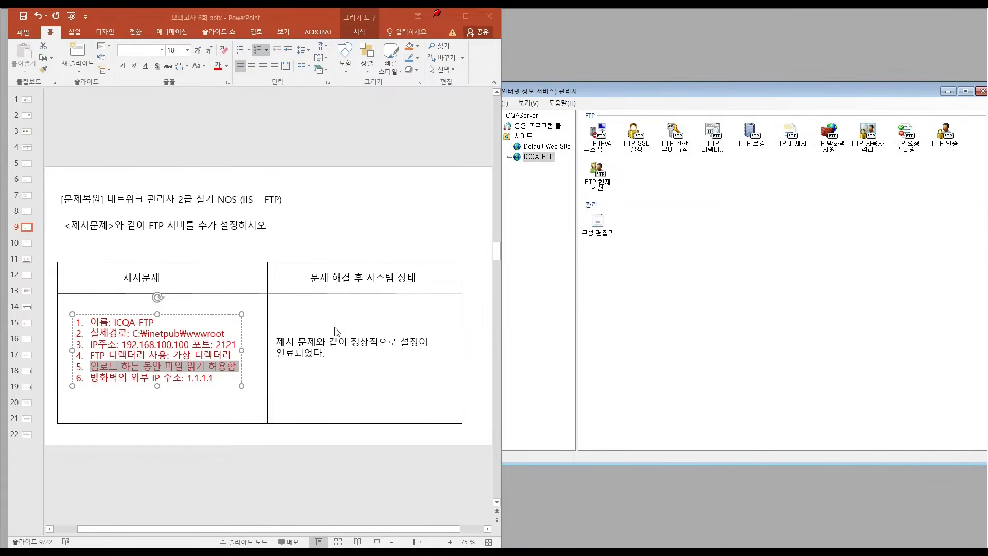
pyautogui.click(220, 253)
pyautogui.click(163, 251)
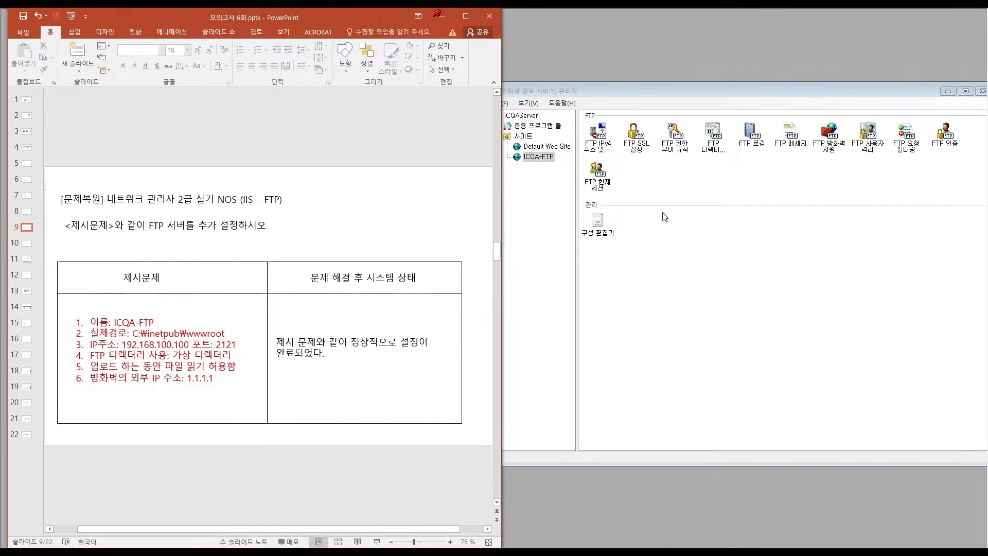
# Step: Close the IIS manager, go to slide 10 with the DNS task, and launch the DNS emulator
pyautogui.click(982, 91)
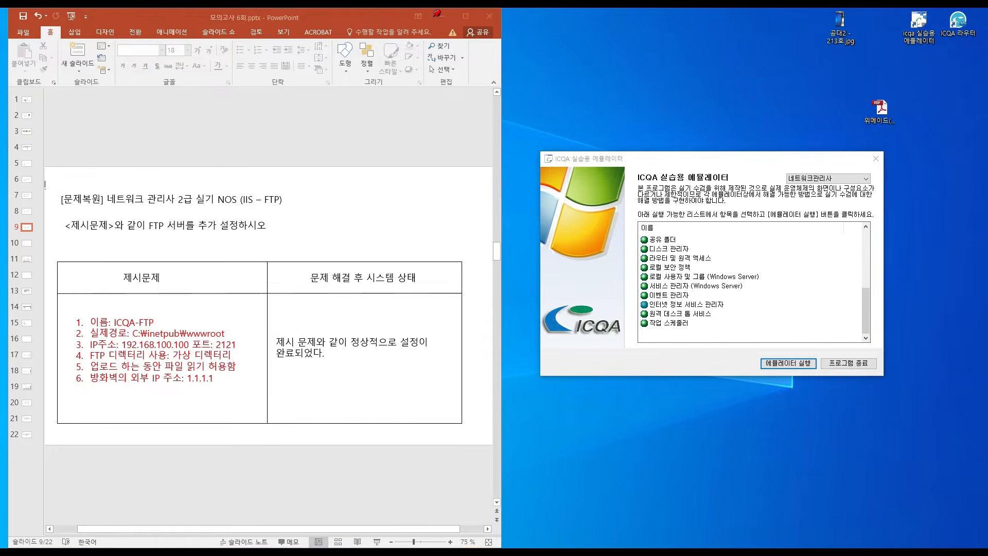
pyautogui.click(26, 243)
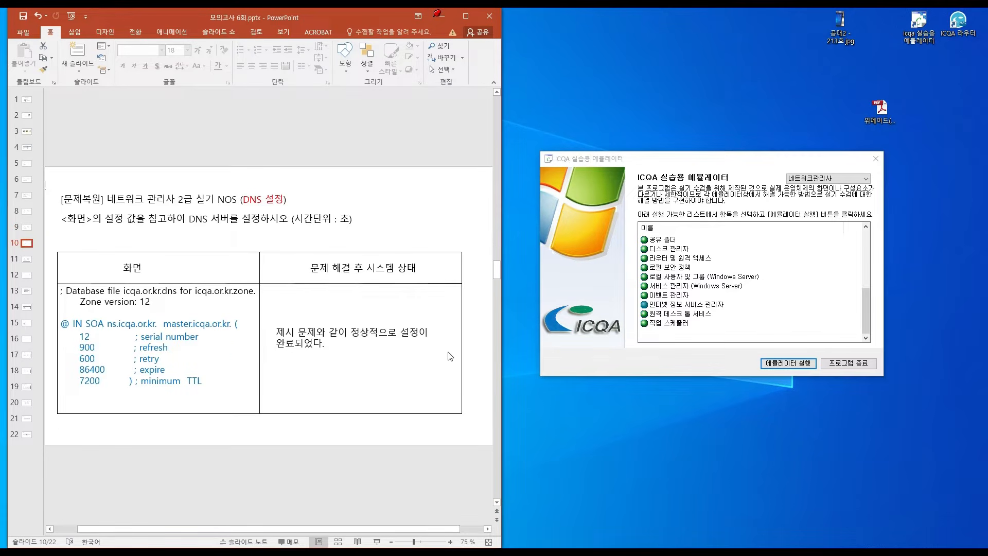
pyautogui.scroll(5, 793, 300)
pyautogui.scroll(-3, 722, 318)
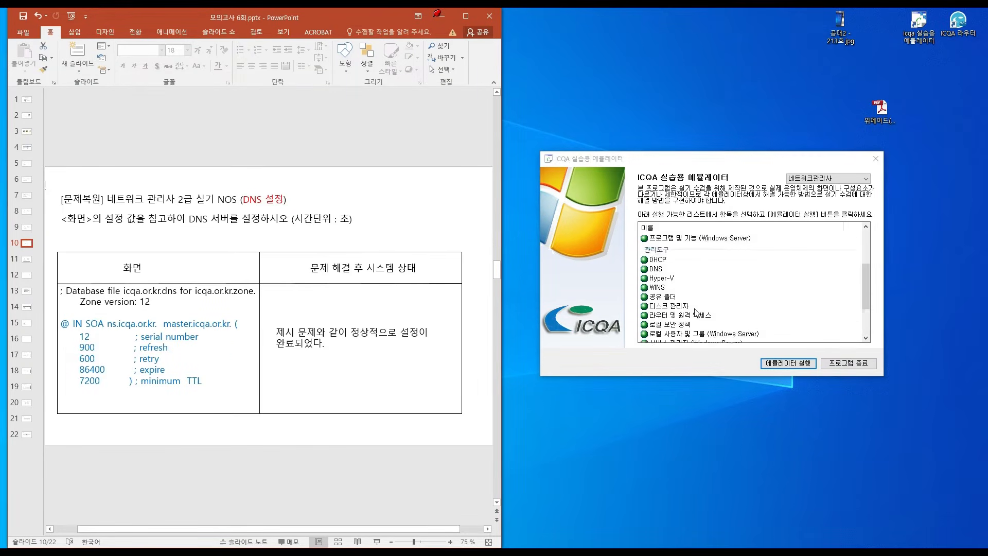
pyautogui.click(656, 269)
pyautogui.click(786, 366)
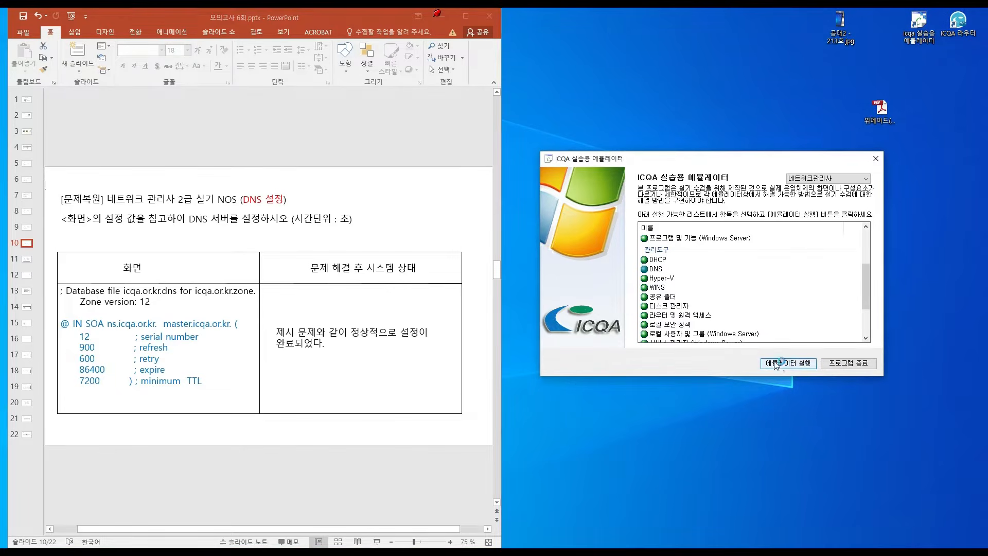
pyautogui.moveTo(806, 103); pyautogui.dragTo(826, 103)
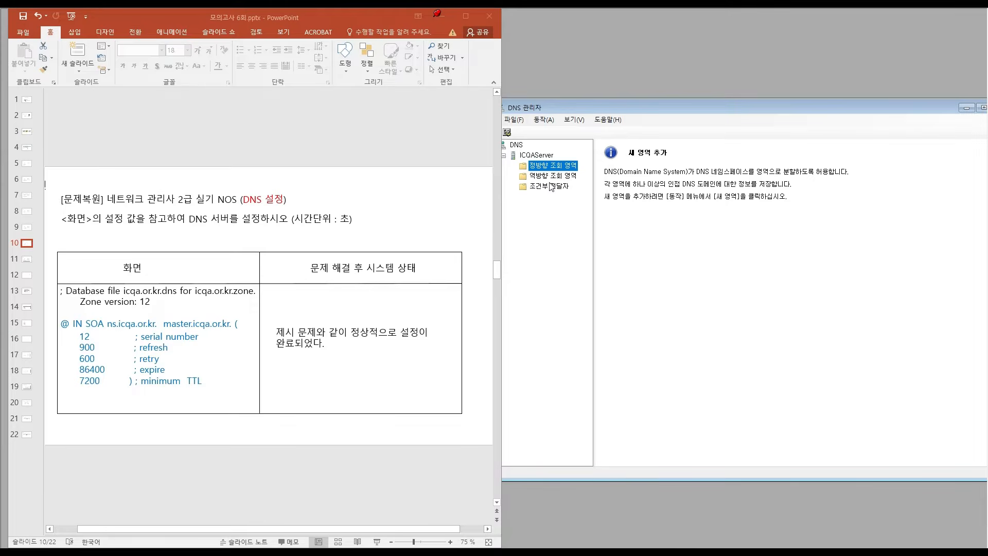
# Step: Start a new zone under 정방향 조회 영역 and choose 주 영역 as its type
pyautogui.rightClick(561, 171)
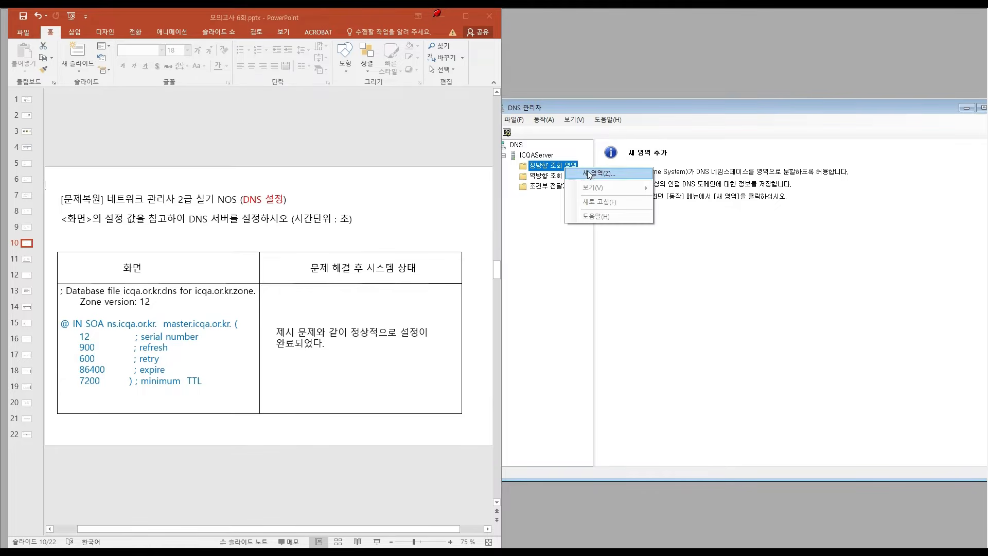
pyautogui.click(590, 174)
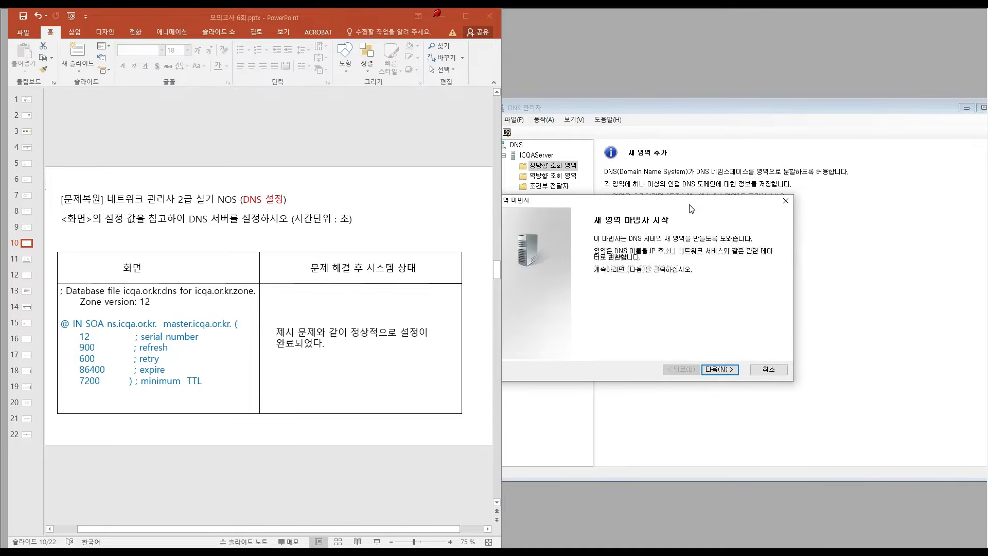
pyautogui.moveTo(744, 205); pyautogui.dragTo(766, 201)
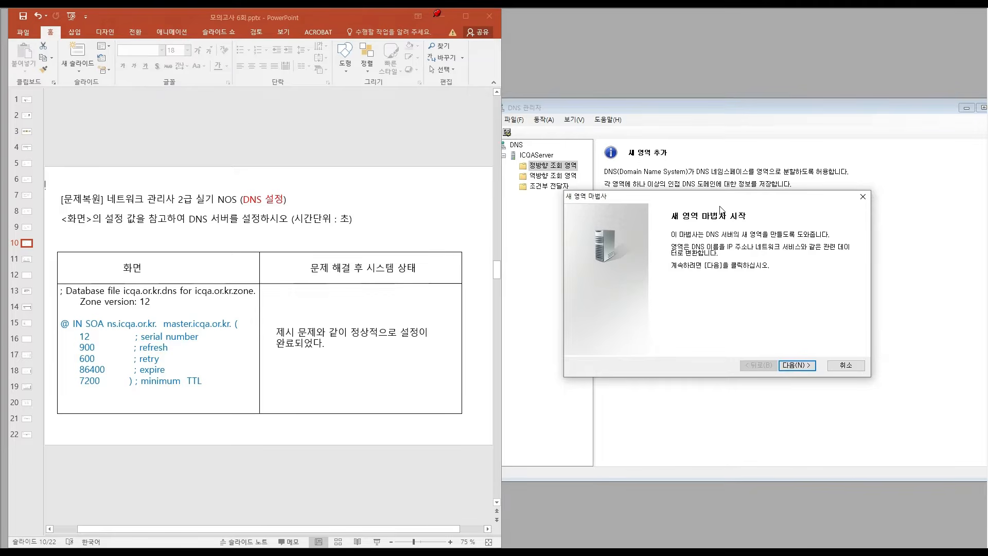
pyautogui.click(796, 366)
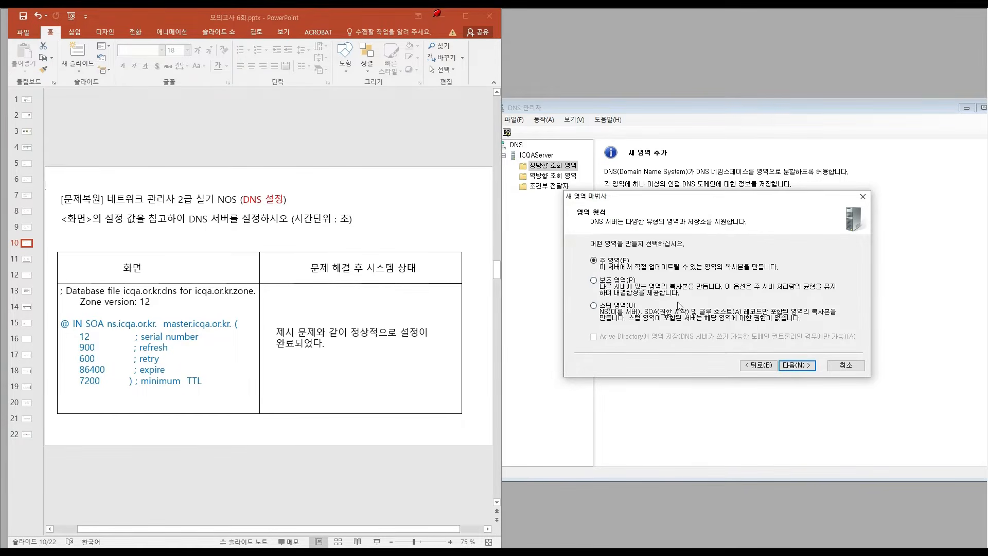
pyautogui.click(795, 367)
pyautogui.click(611, 292)
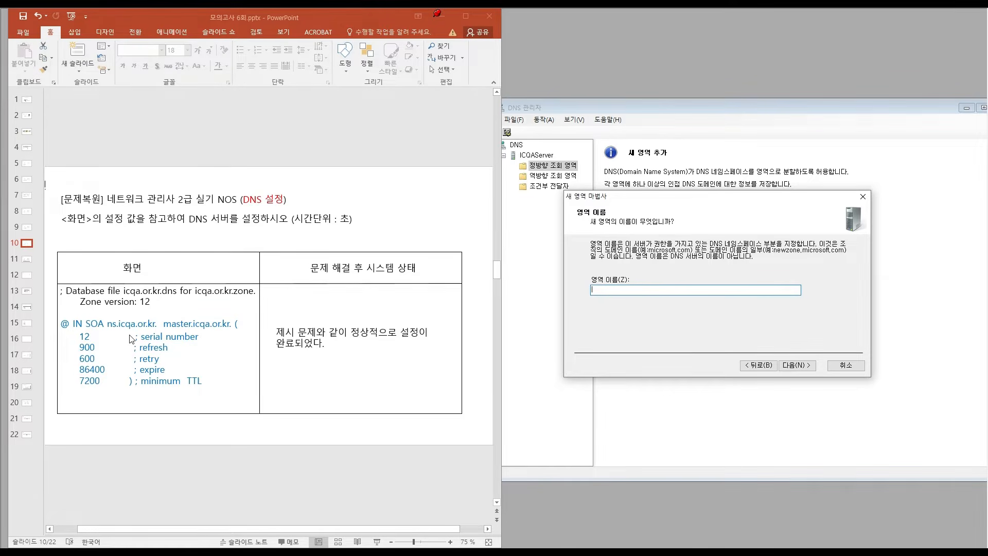
# Step: Name the zone icqa.or.kr, create the zone file icqa.or.kr.dns, disallow dynamic updates and finish the wizard
pyautogui.click(109, 324)
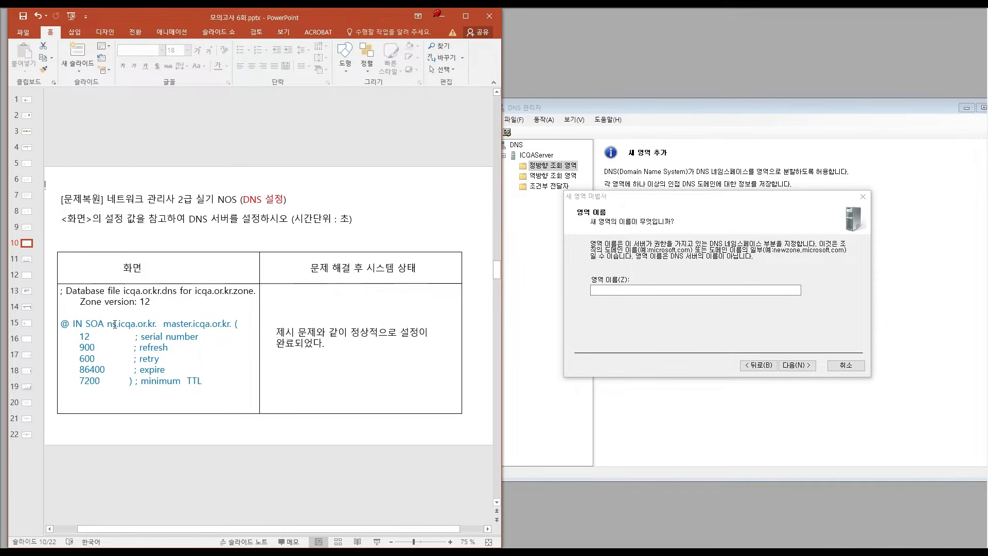
pyautogui.moveTo(120, 324); pyautogui.dragTo(155, 325)
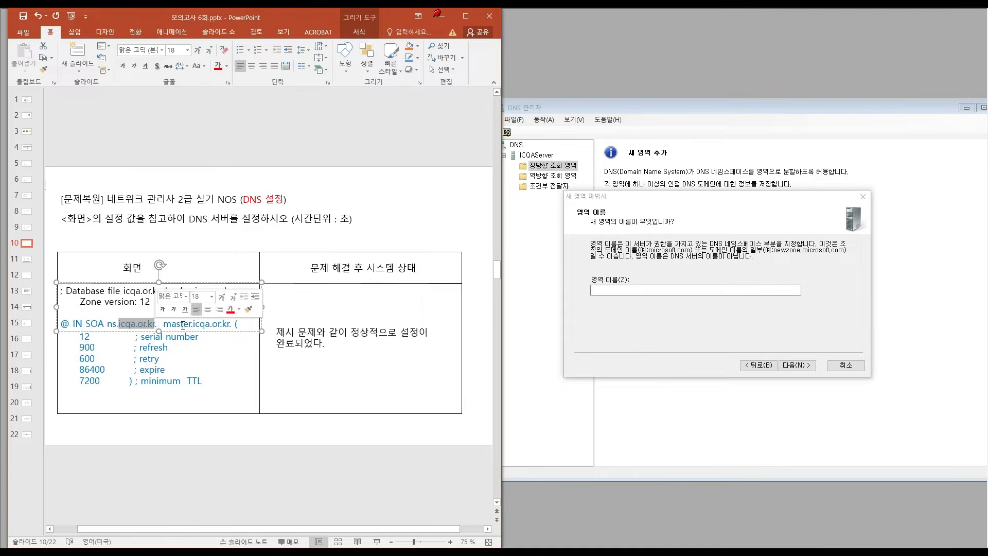
pyautogui.click(662, 290)
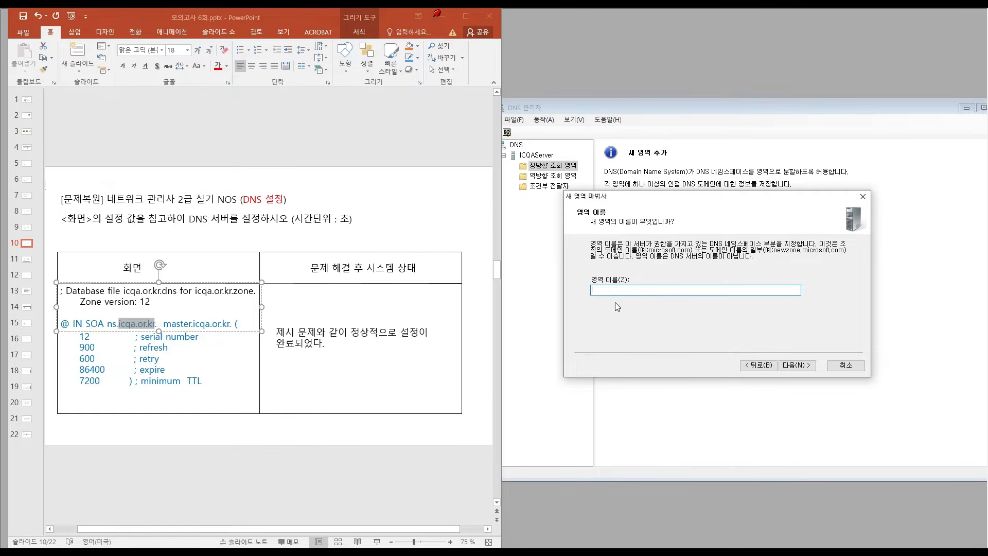
pyautogui.write('icqa.or.kr')
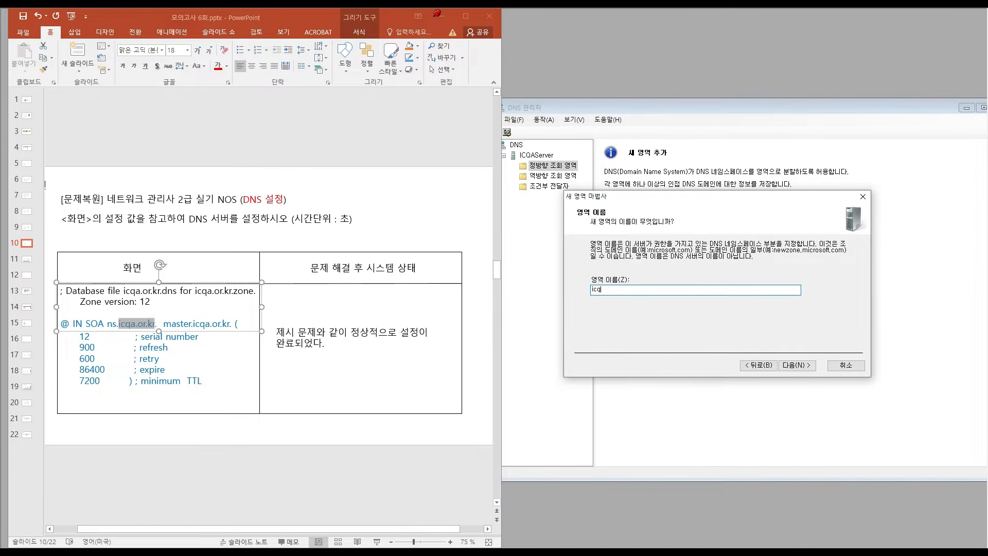
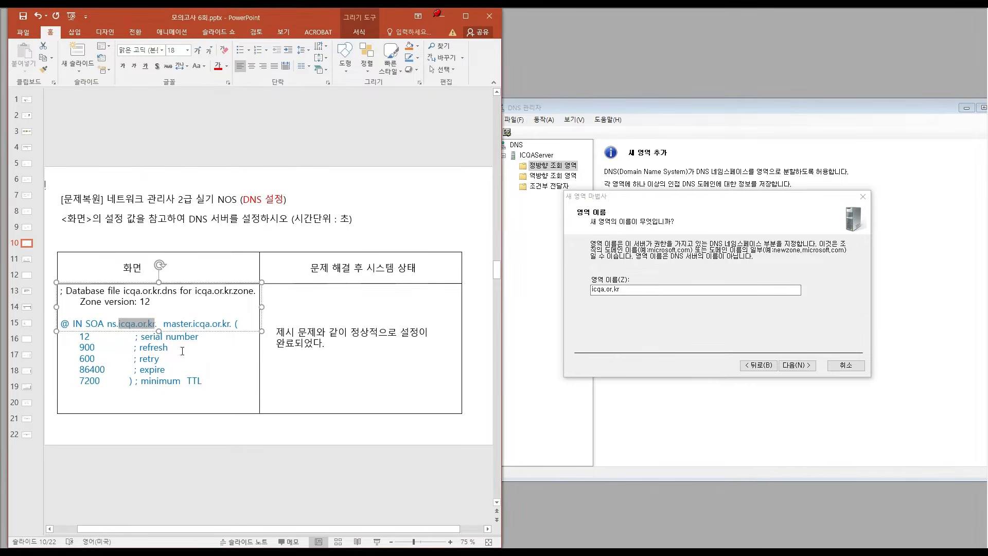
pyautogui.click(177, 313)
pyautogui.click(796, 365)
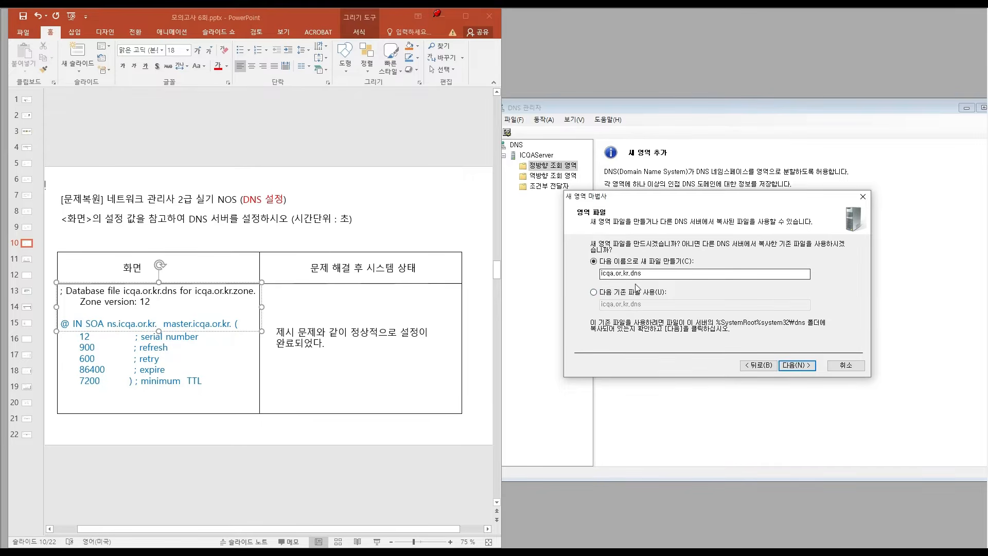
pyautogui.click(787, 366)
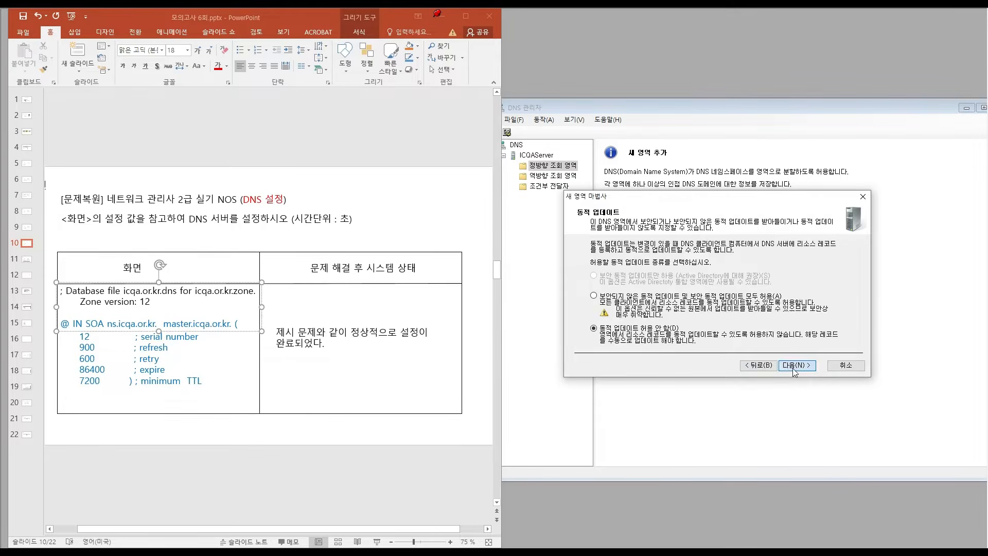
pyautogui.click(787, 366)
pyautogui.click(796, 365)
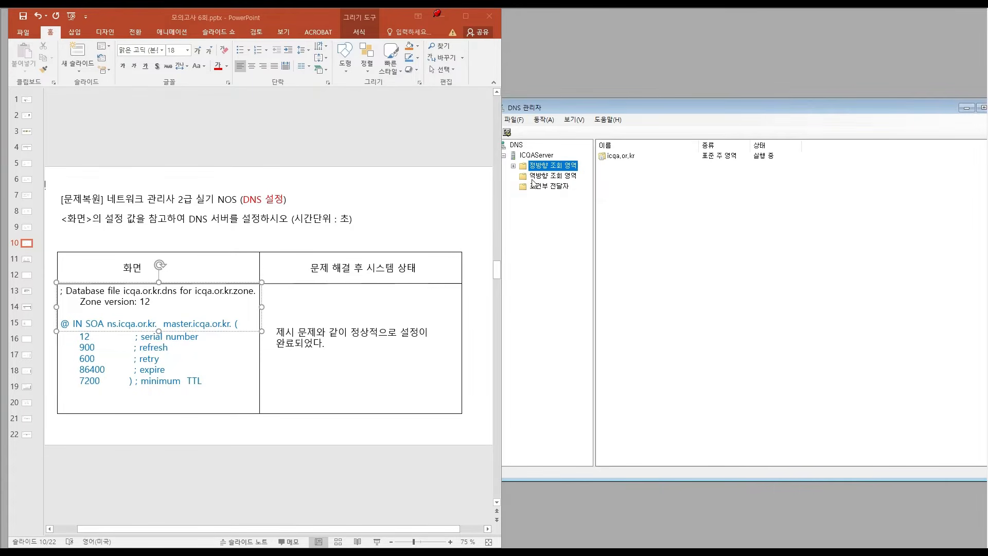
# Step: Open the SOA(권한 시작) settings in the properties of the icqa.or.kr zone
pyautogui.click(513, 165)
pyautogui.click(553, 176)
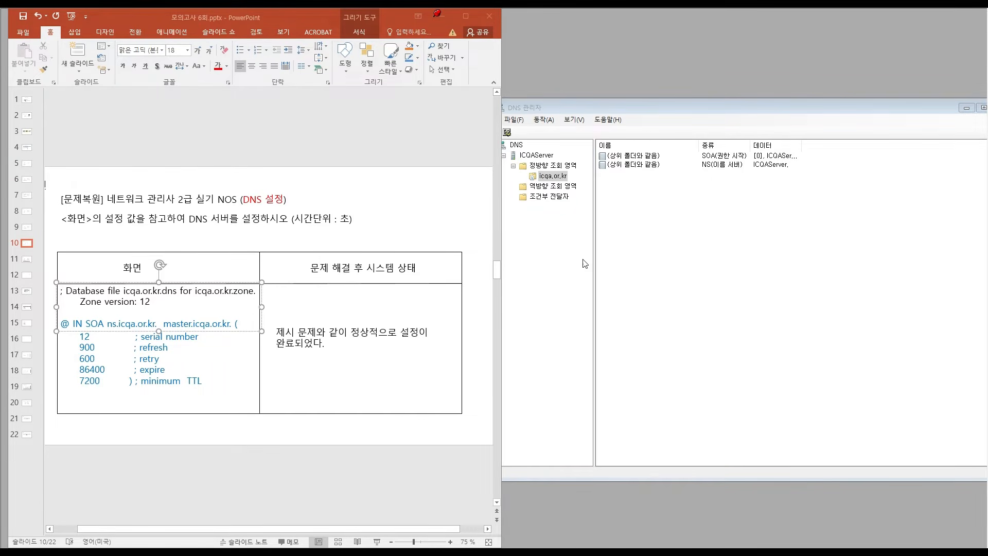
pyautogui.click(546, 175)
pyautogui.rightClick(547, 177)
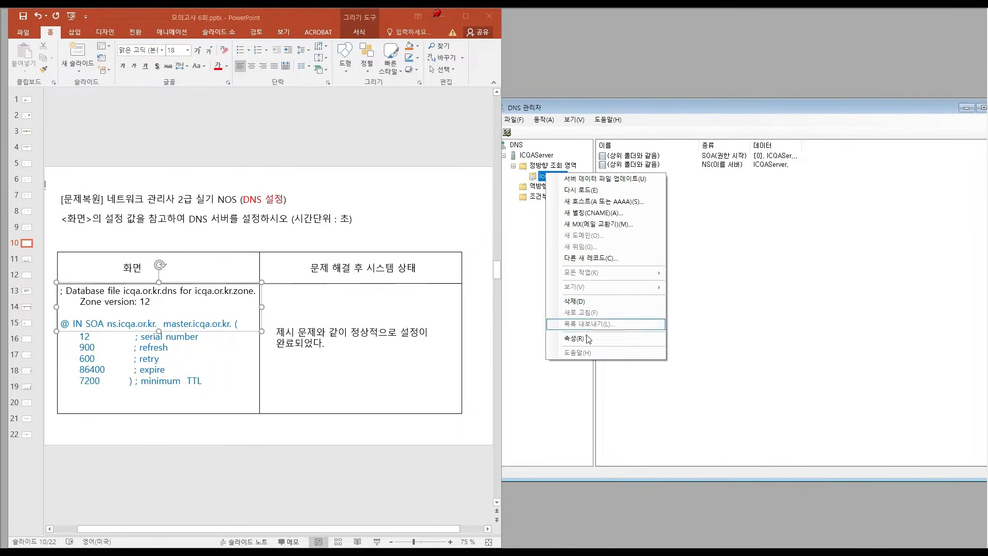
pyautogui.click(566, 337)
pyautogui.moveTo(566, 173); pyautogui.dragTo(806, 166)
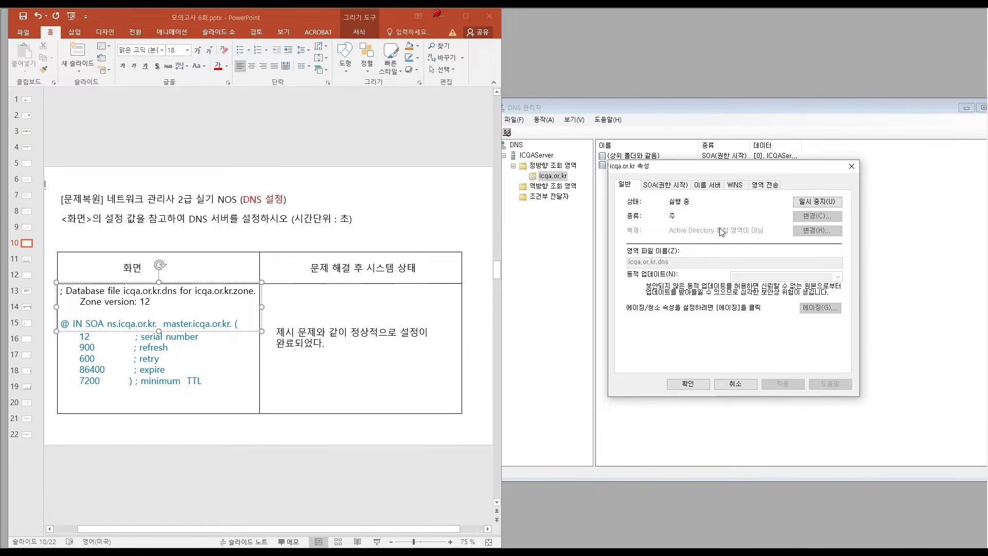
pyautogui.click(673, 186)
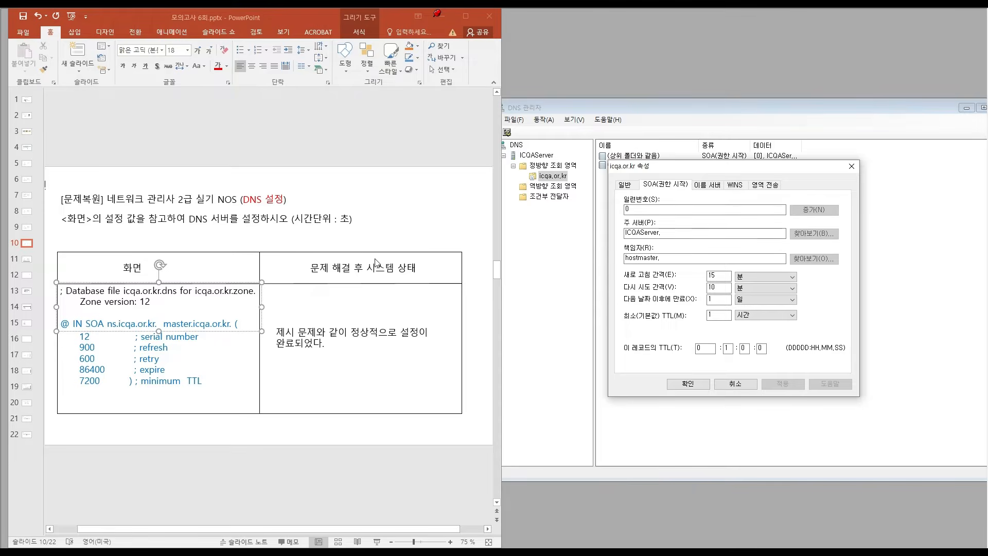
# Step: Color the serial number value 12 on slide 10 red and set the zone's 일련번호 to 12
pyautogui.click(144, 345)
pyautogui.click(96, 347)
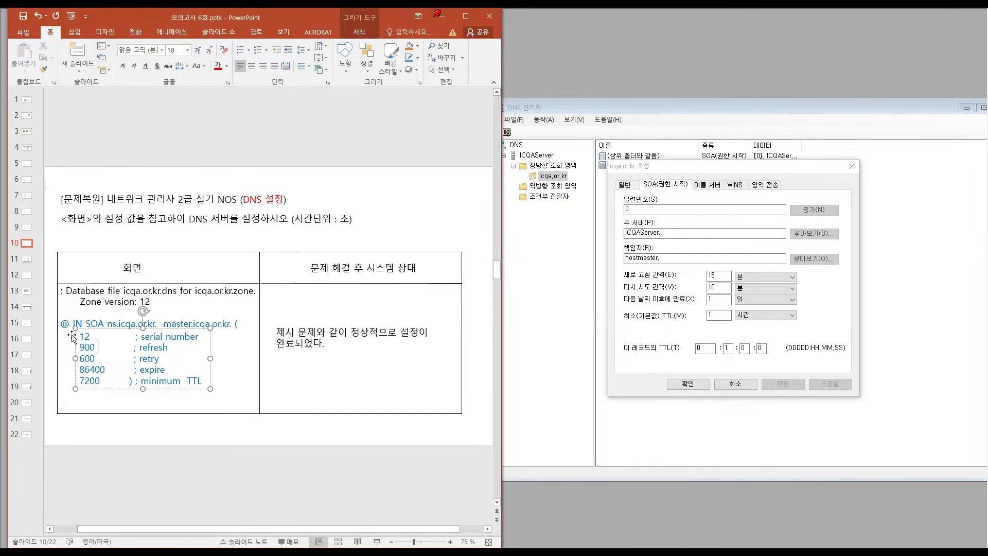
pyautogui.moveTo(91, 338); pyautogui.dragTo(86, 336)
pyautogui.click(218, 68)
pyautogui.moveTo(637, 209); pyautogui.dragTo(550, 207)
pyautogui.write('12')
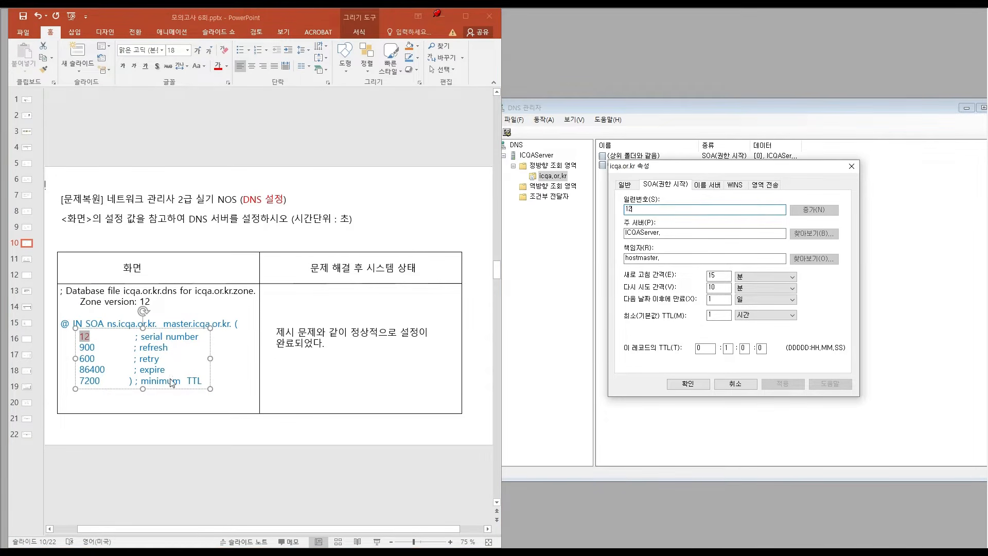
# Step: Set the zone's 주 서버 to ns.icqa.or.kr and its 책임자 to master.icqa.or.kr
pyautogui.click(263, 376)
pyautogui.click(161, 406)
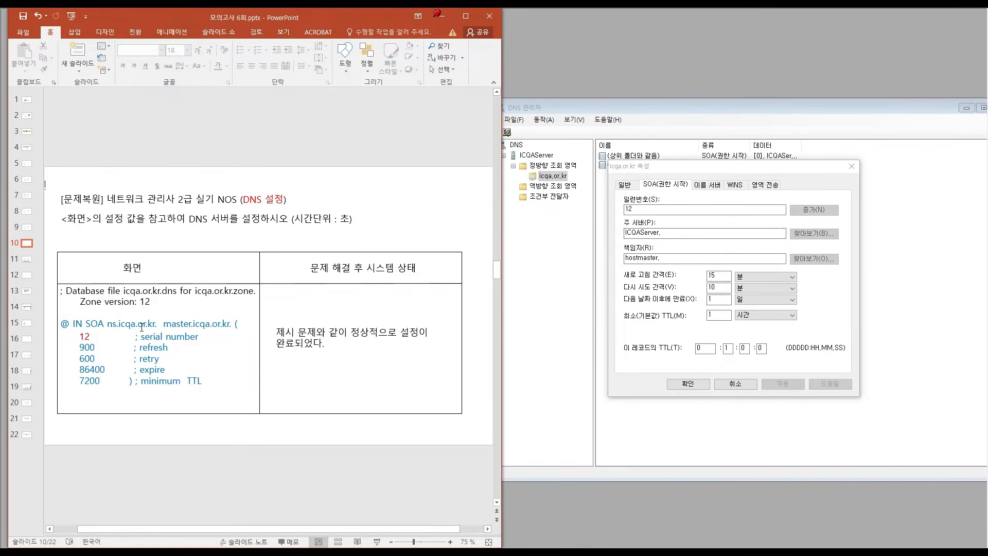
pyautogui.click(659, 234)
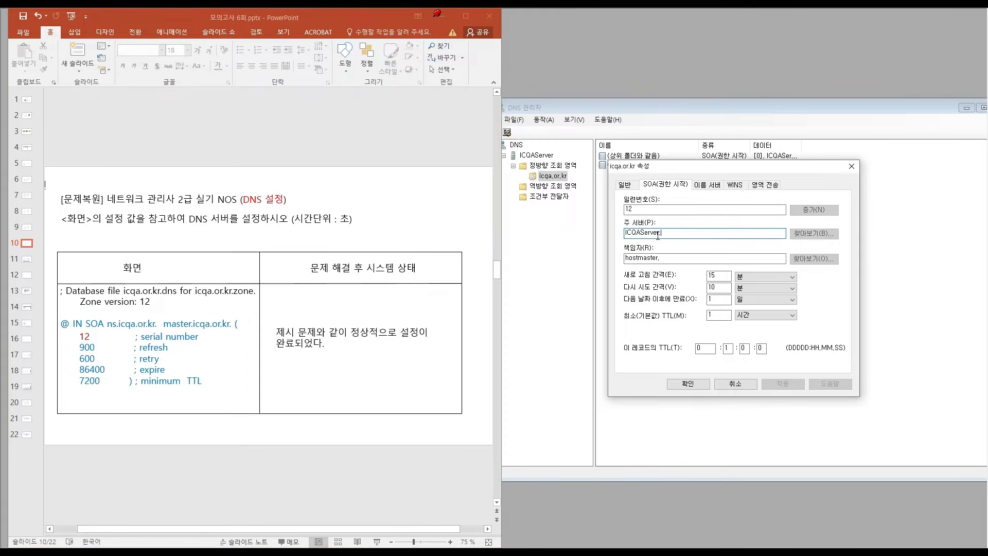
pyautogui.moveTo(673, 234); pyautogui.dragTo(562, 235)
pyautogui.write('ns')
pyautogui.press('Tab')
pyautogui.press('Tab')
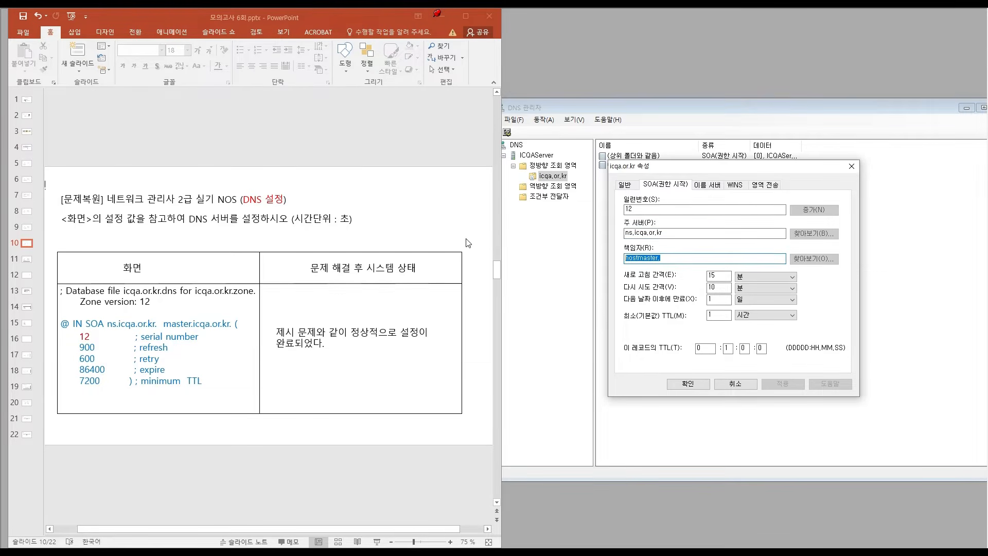
pyautogui.write('ma')
pyautogui.click(85, 350)
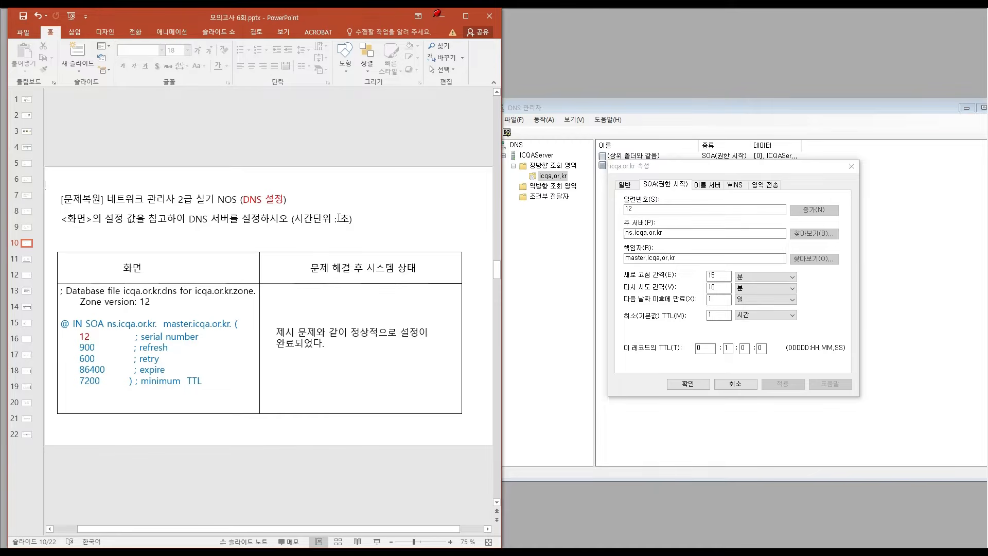
# Step: Set the zone's 새로 고침 간격 to 900 초 and color the refresh value 900 on slide 10 red
pyautogui.moveTo(341, 220); pyautogui.dragTo(355, 219)
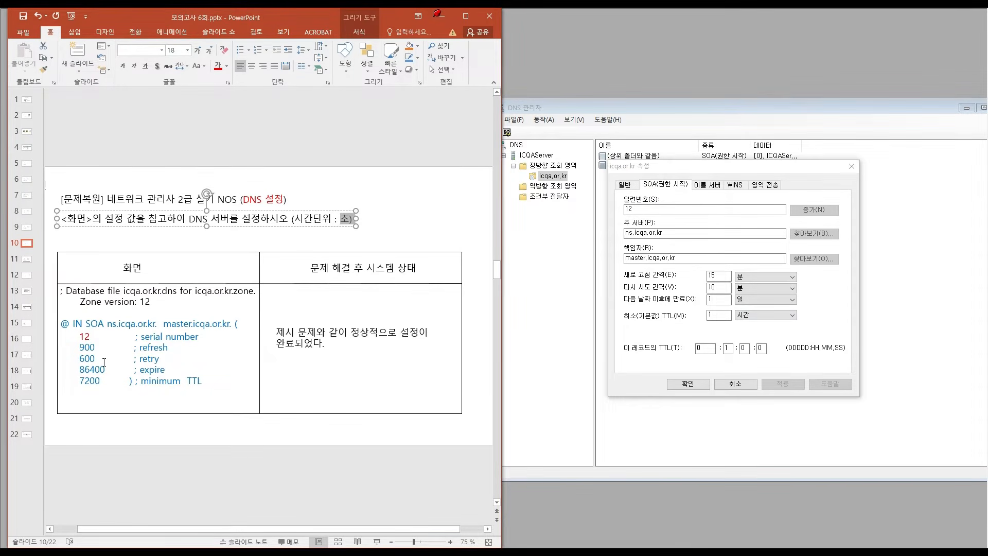
pyautogui.click(629, 280)
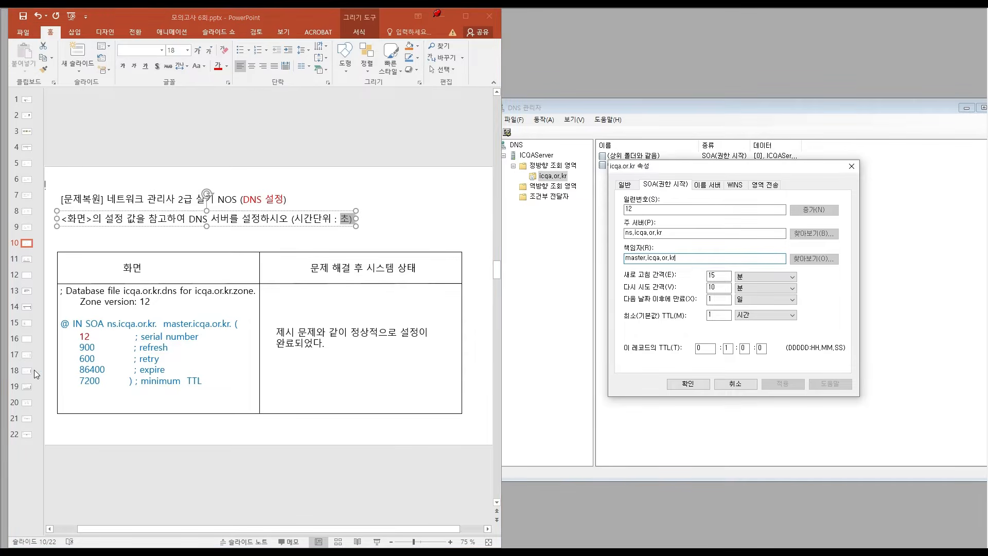
pyautogui.doubleClick(715, 275)
pyautogui.write('900')
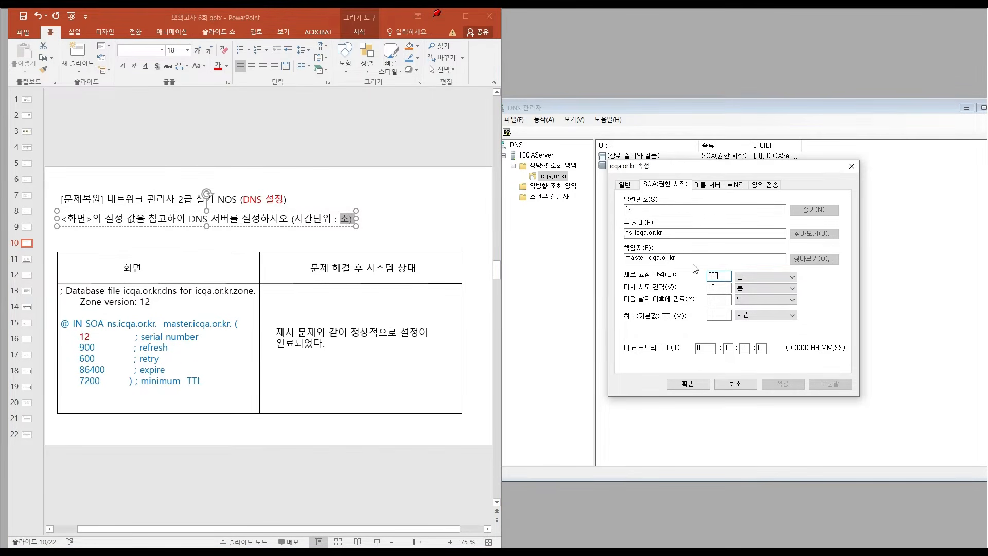
pyautogui.click(772, 277)
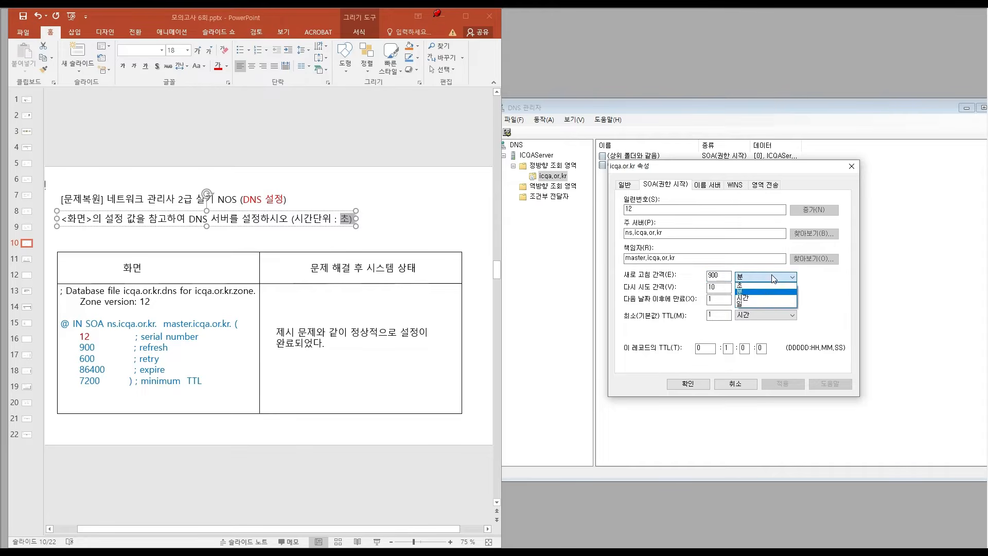
pyautogui.click(740, 285)
pyautogui.click(96, 347)
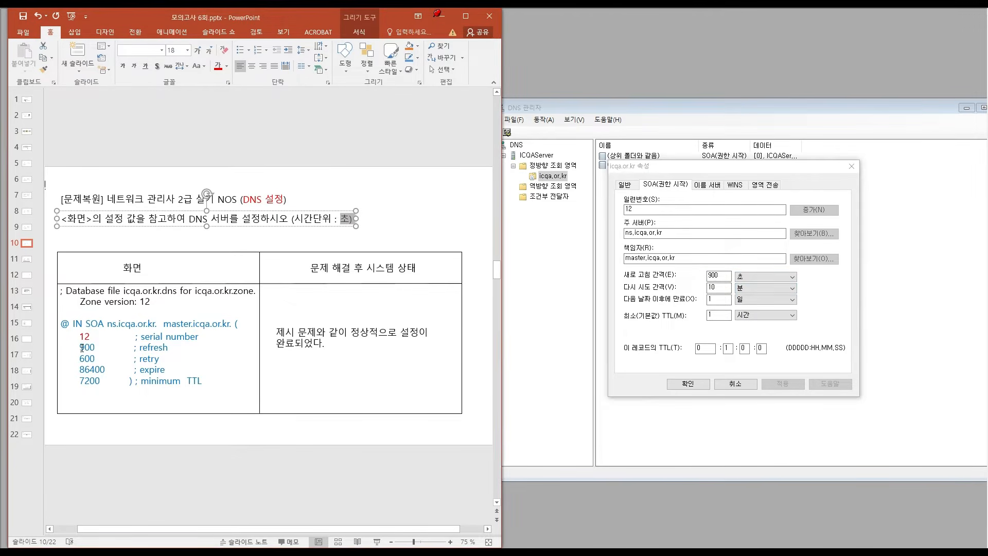
pyautogui.doubleClick(83, 347)
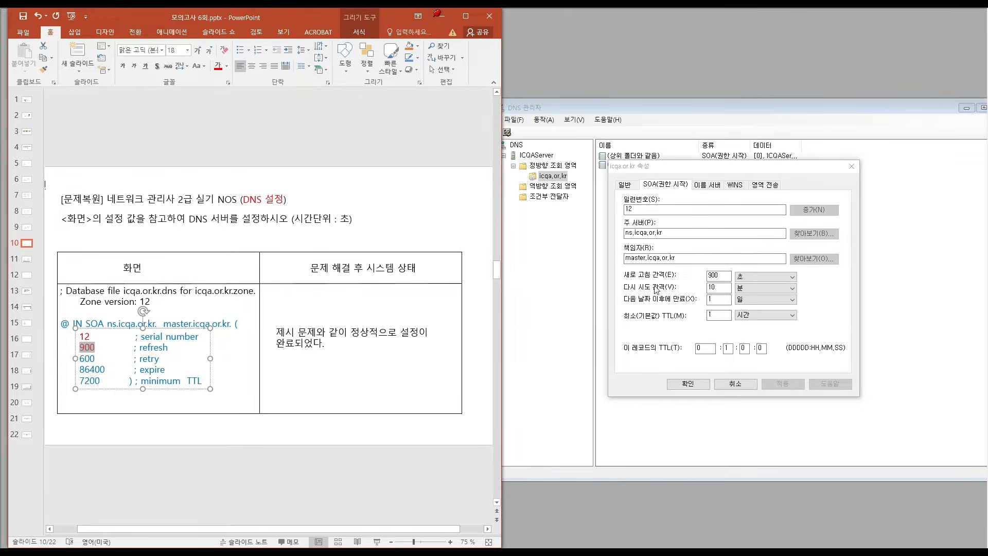
# Step: Set the zone's 다시 시도 간격 to 600 초 and color the retry value 600 on slide 10 red
pyautogui.moveTo(720, 288); pyautogui.dragTo(668, 288)
pyautogui.write('600')
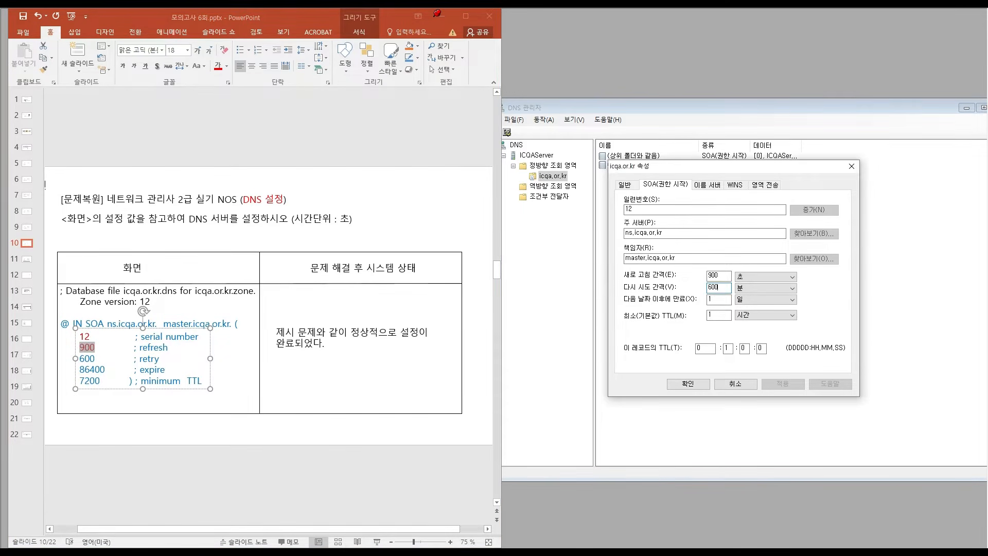
pyautogui.click(757, 287)
pyautogui.click(744, 297)
pyautogui.click(93, 359)
pyautogui.moveTo(94, 359); pyautogui.dragTo(79, 359)
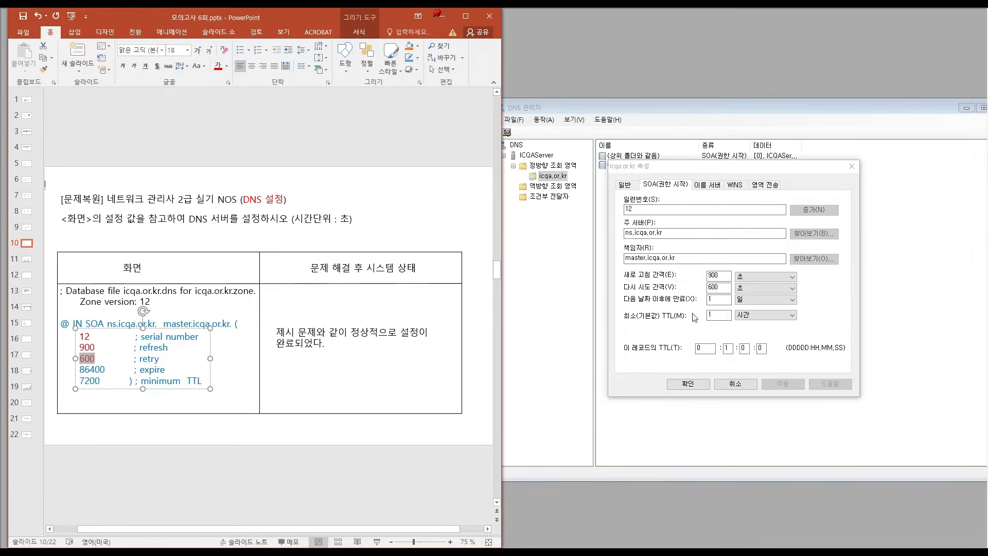
# Step: Set the zone's 다음 날짜 이후에 만료 to 86400 초 and color the expire value 86400 on slide 10 red
pyautogui.moveTo(716, 300); pyautogui.dragTo(705, 299)
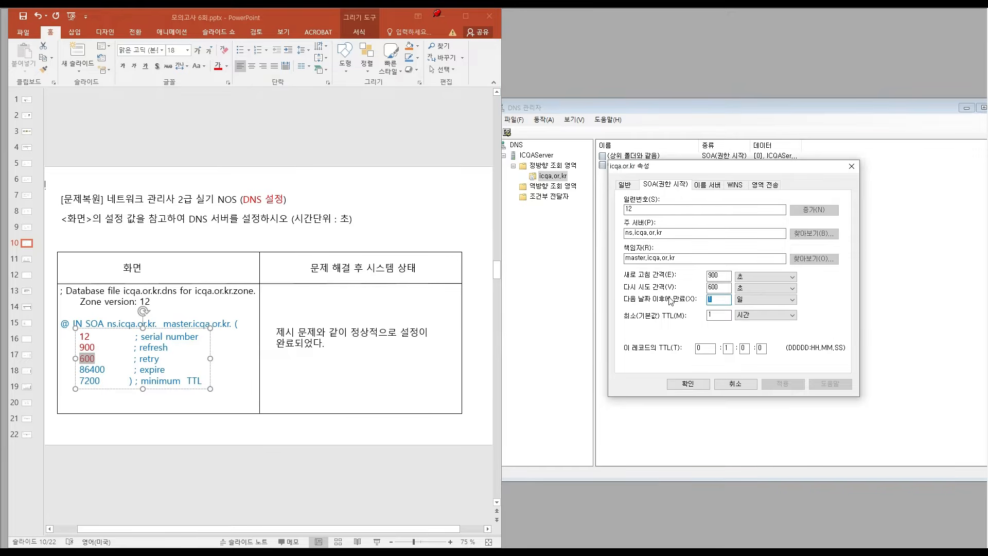
pyautogui.write('86400')
pyautogui.click(791, 299)
pyautogui.click(756, 308)
pyautogui.moveTo(105, 369); pyautogui.dragTo(80, 369)
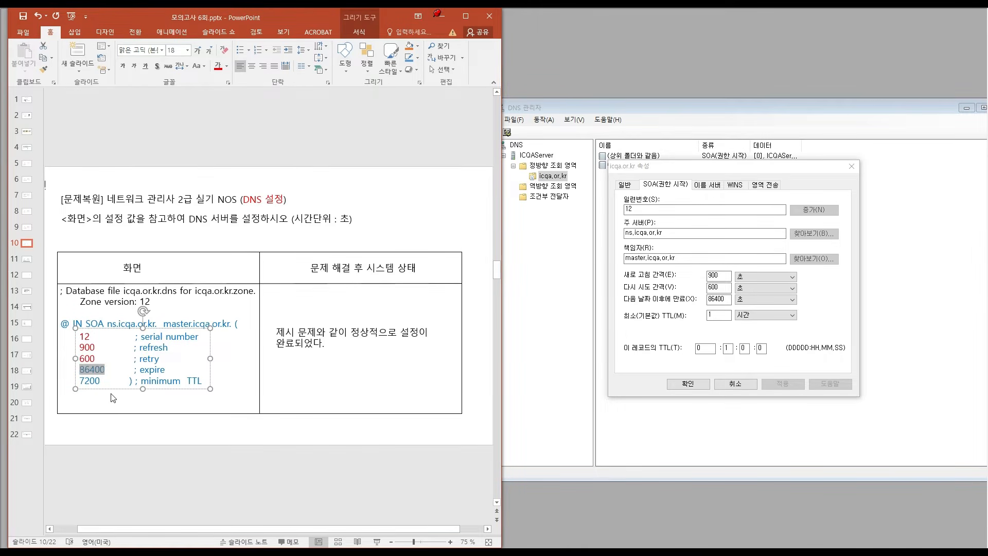
pyautogui.click(129, 403)
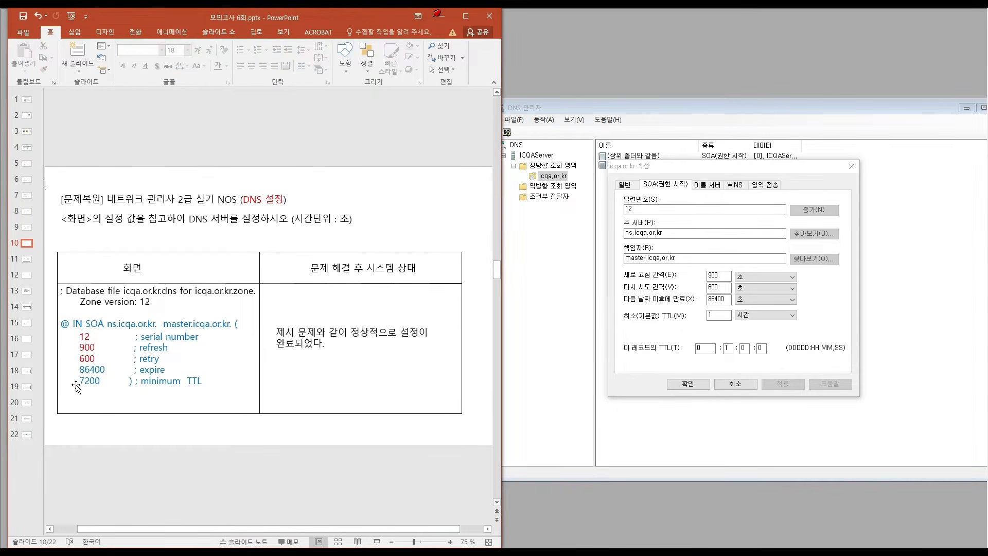
pyautogui.moveTo(79, 370); pyautogui.dragTo(108, 370)
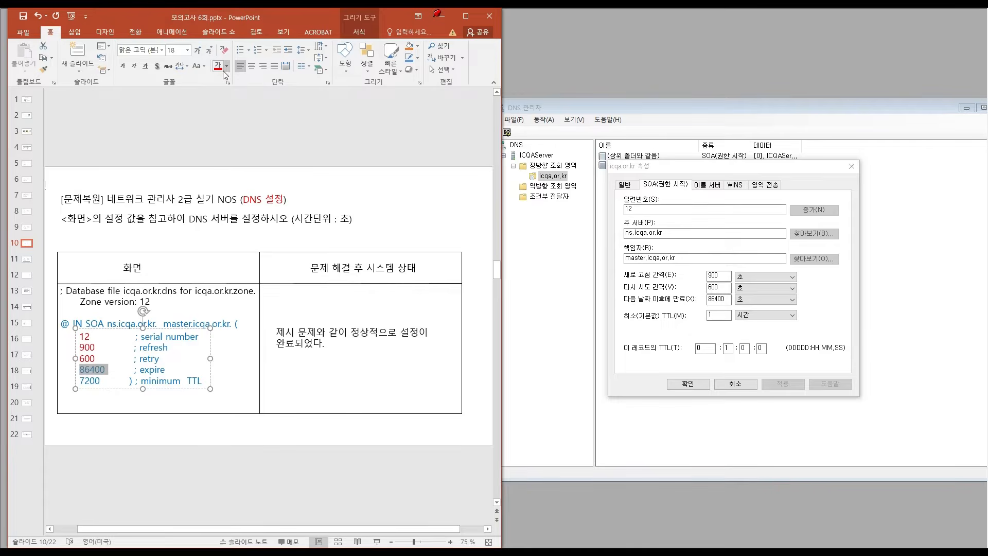
# Step: Set the zone's 최소(기본값) TTL to 7200 초, color 7200 on slide 10 red and accept the zone properties
pyautogui.click(663, 309)
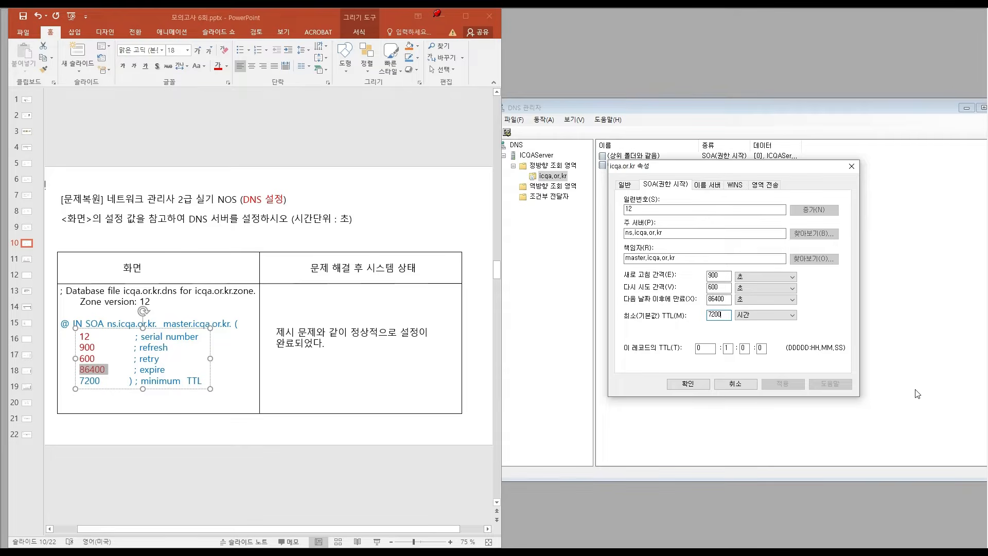
pyautogui.click(756, 315)
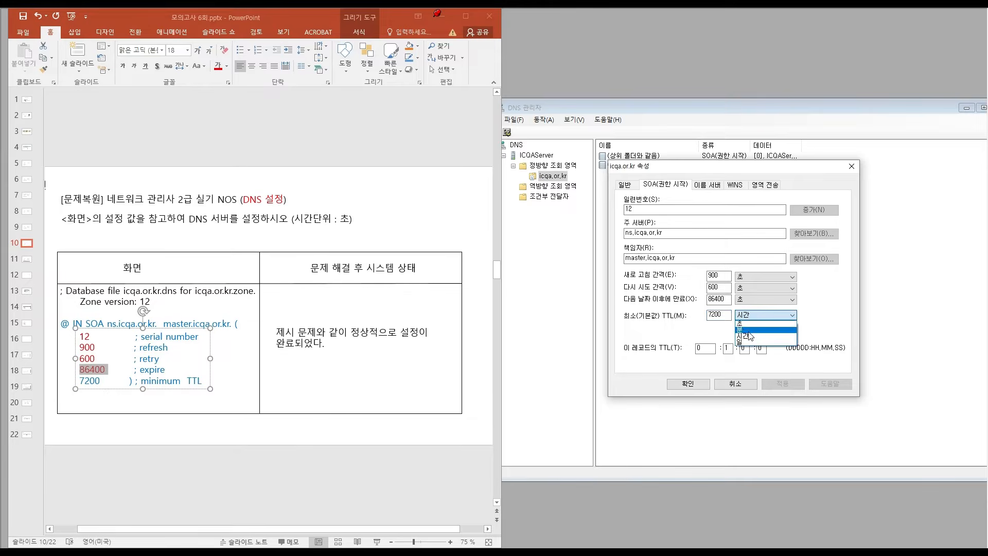
pyautogui.click(740, 324)
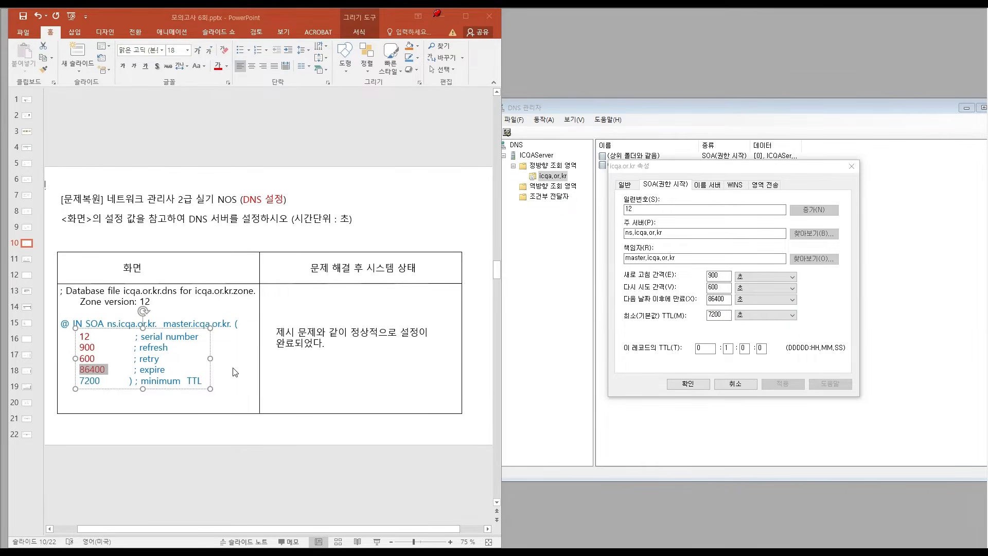
pyautogui.click(113, 389)
pyautogui.doubleClick(98, 379)
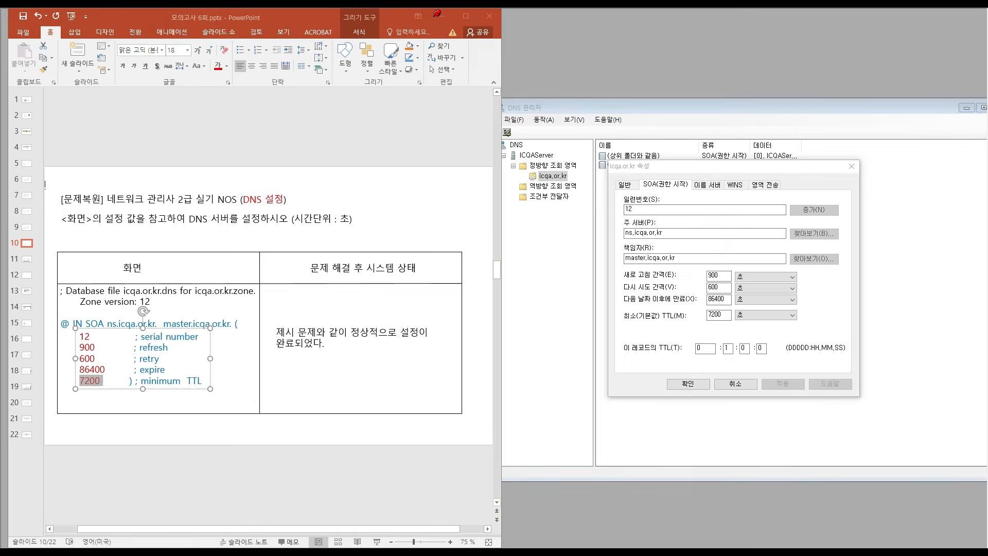
pyautogui.click(688, 384)
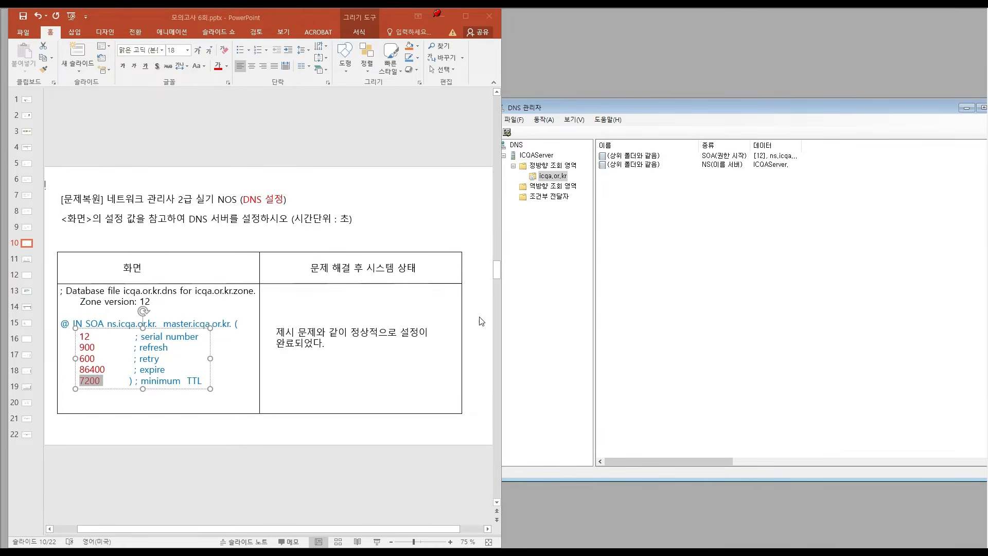
# Step: Bring the whole DNS 관리자 window edge into view and close the DNS emulator
pyautogui.click(313, 307)
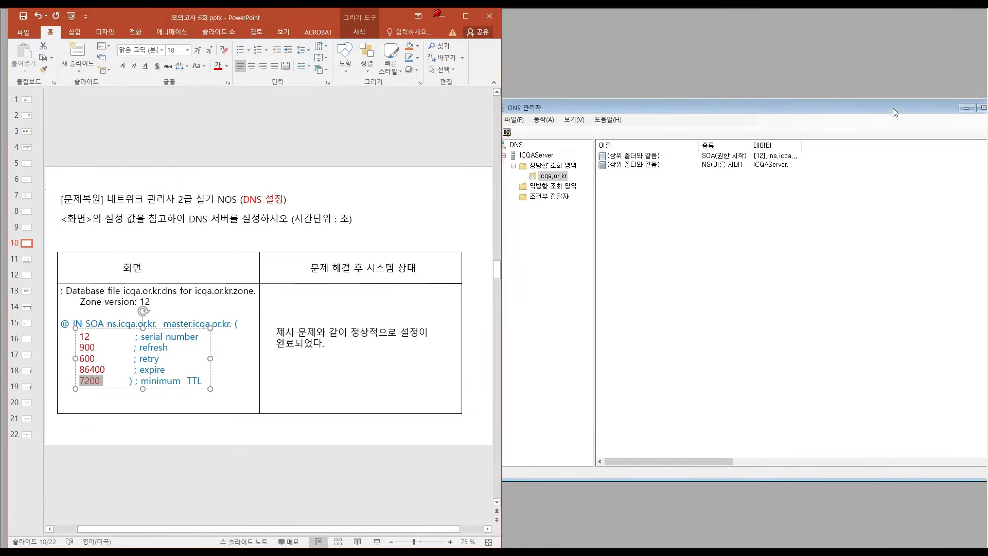
pyautogui.moveTo(893, 107); pyautogui.dragTo(813, 104)
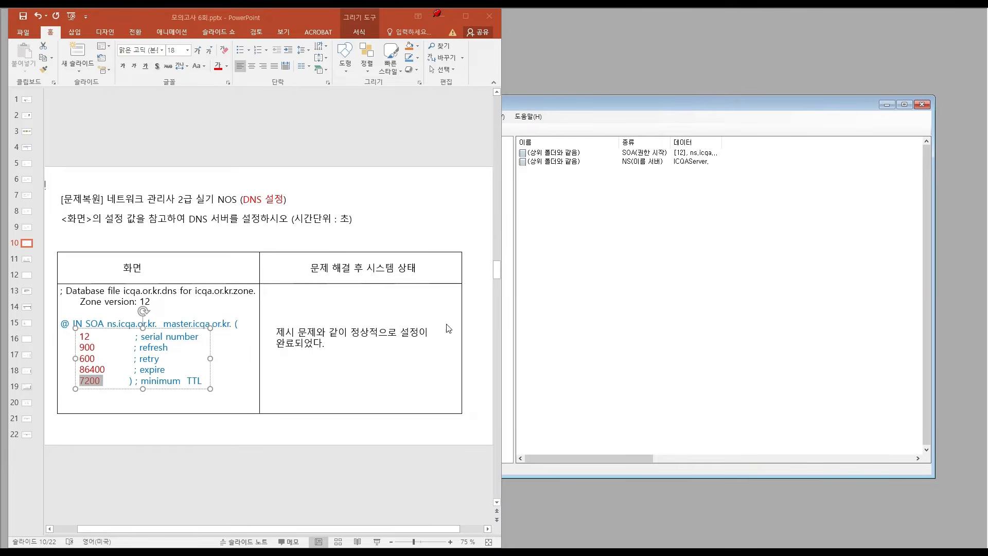
pyautogui.click(389, 310)
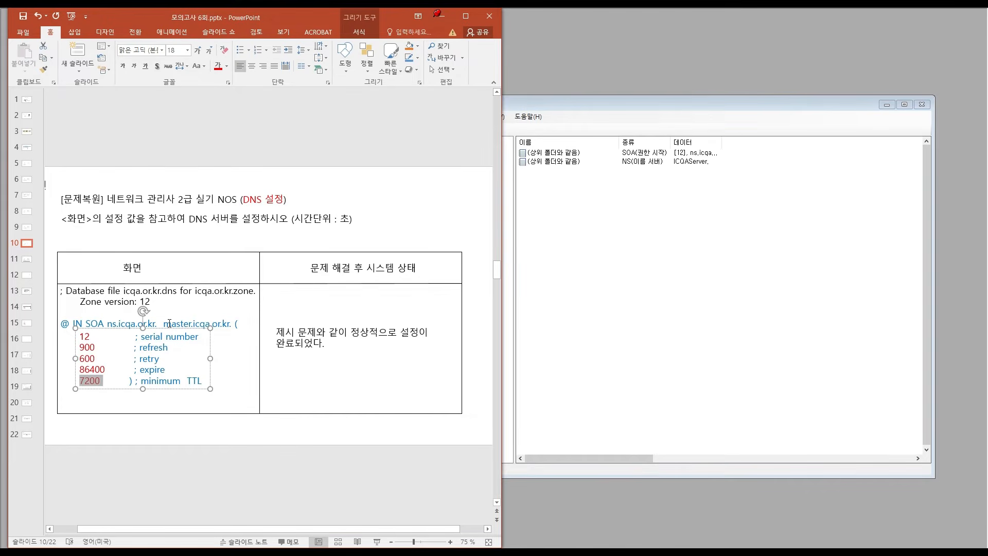
pyautogui.click(206, 313)
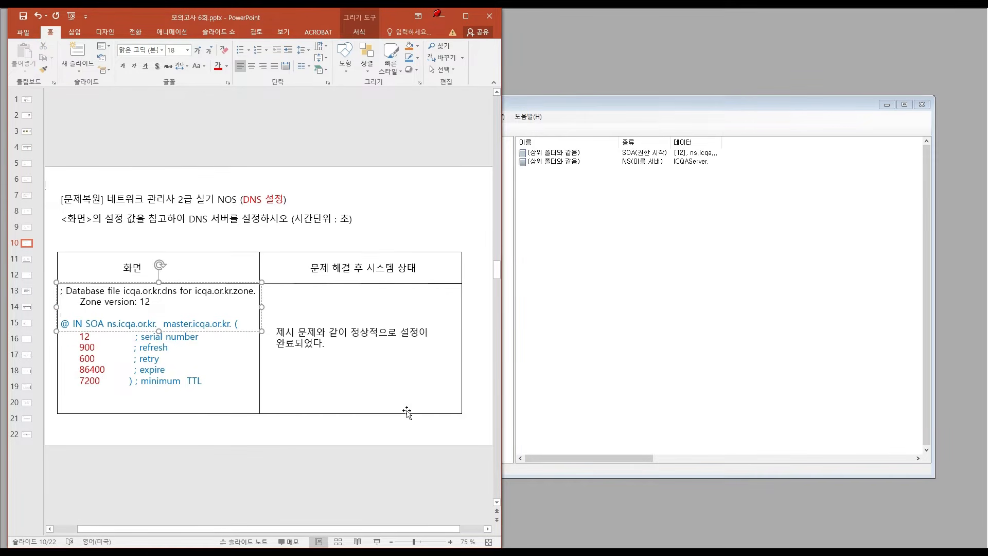
pyautogui.click(715, 339)
pyautogui.click(921, 104)
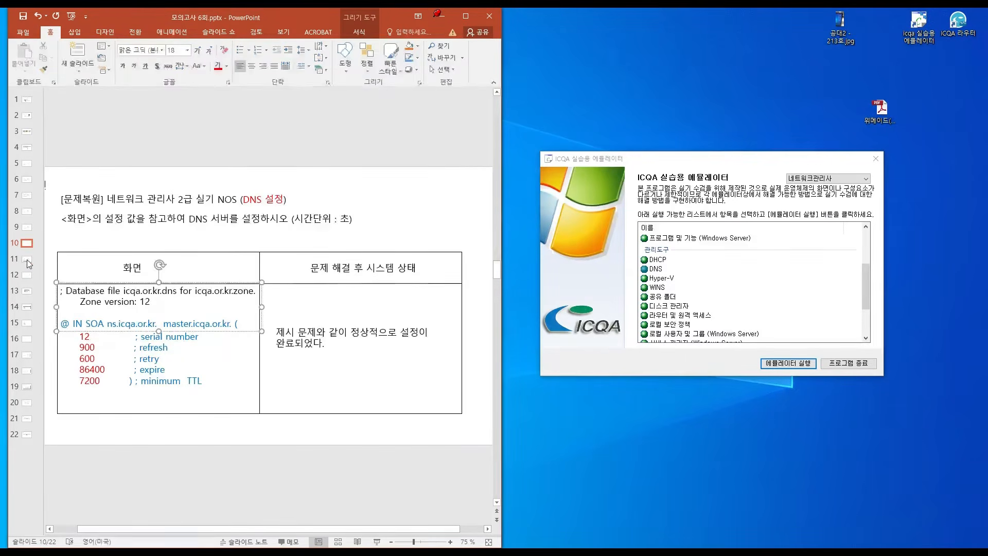
# Step: Show slide 11 and launch the 로컬 사용자 및 그룹 (Windows Server) emulator, placing its window beside the slide
pyautogui.click(27, 258)
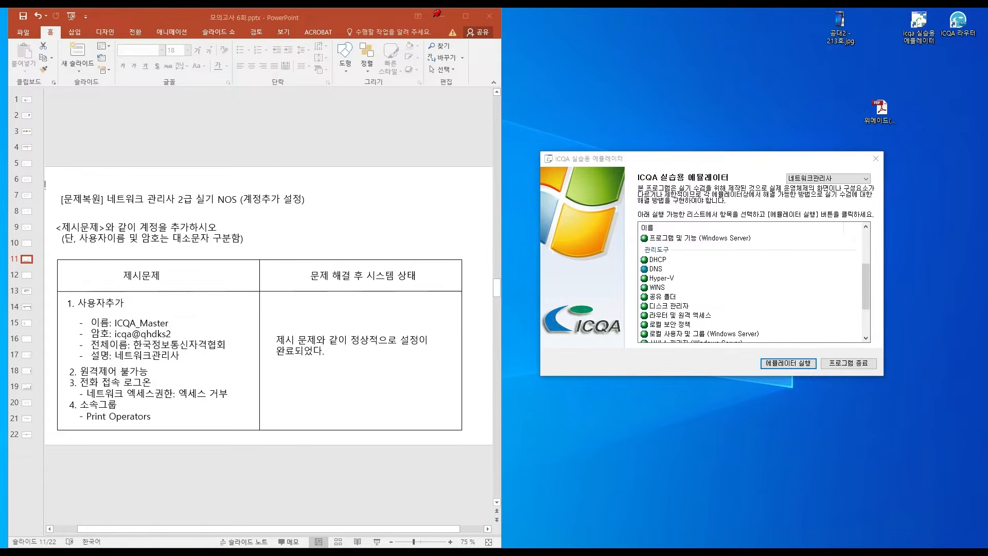
pyautogui.scroll(-3, 759, 297)
pyautogui.click(697, 282)
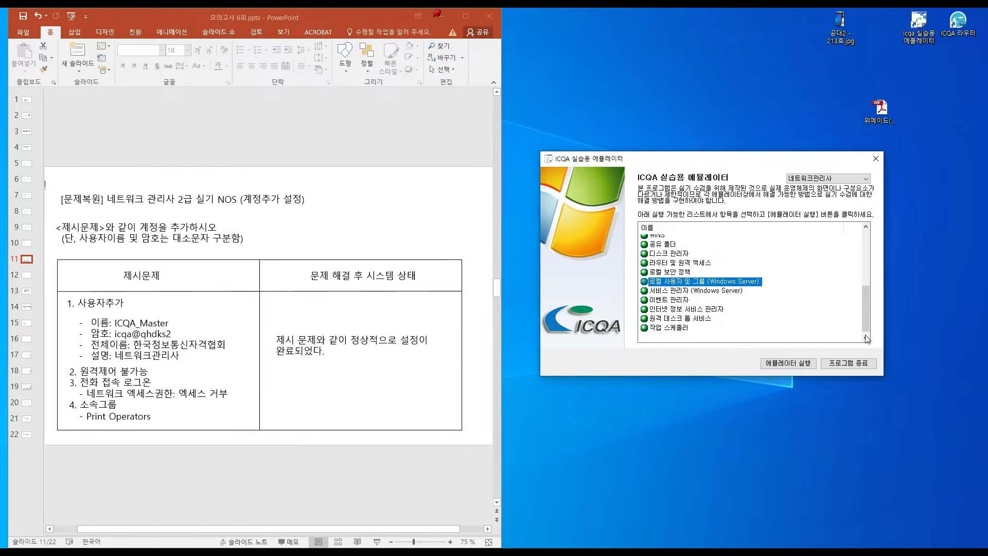
pyautogui.click(796, 364)
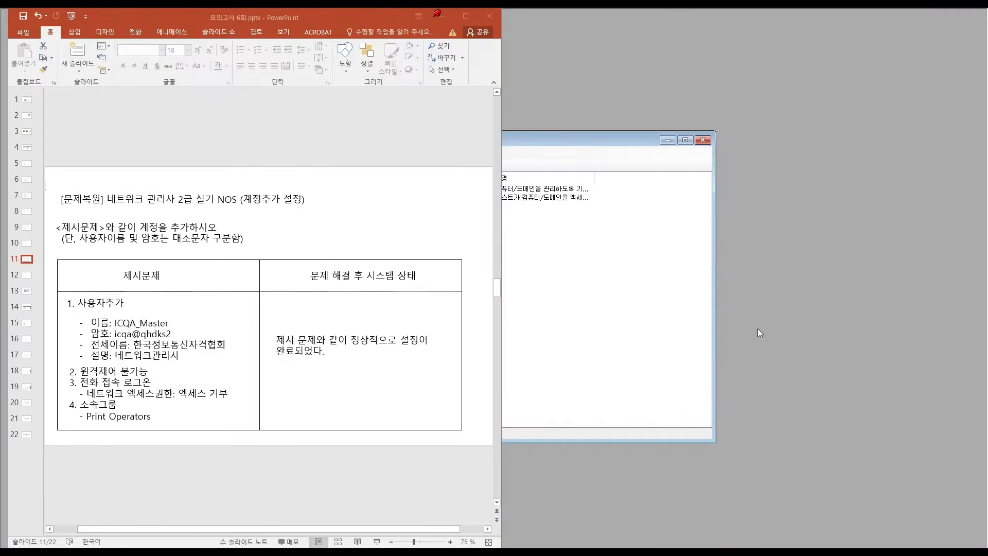
pyautogui.moveTo(814, 137); pyautogui.dragTo(832, 118)
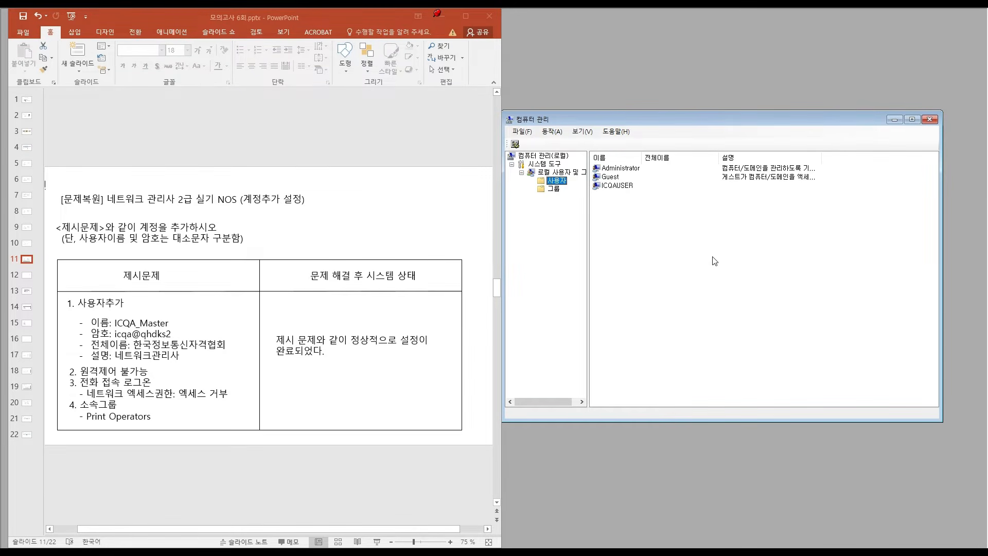
# Step: Start a new user with the 사용자 이름 ICQA_Master and color the 이름 line on slide 11 red
pyautogui.rightClick(648, 219)
pyautogui.click(671, 224)
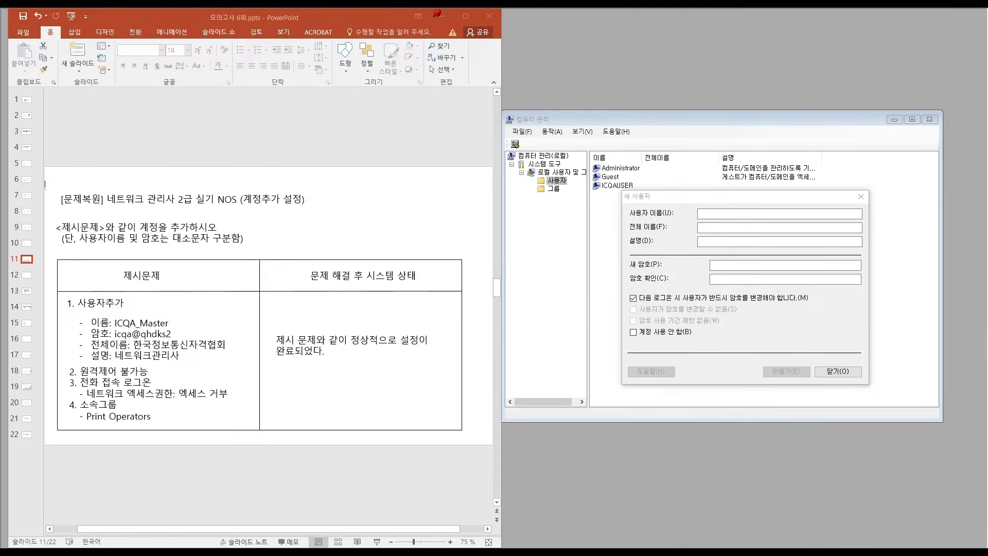
pyautogui.click(727, 215)
pyautogui.write('ICQA_Master')
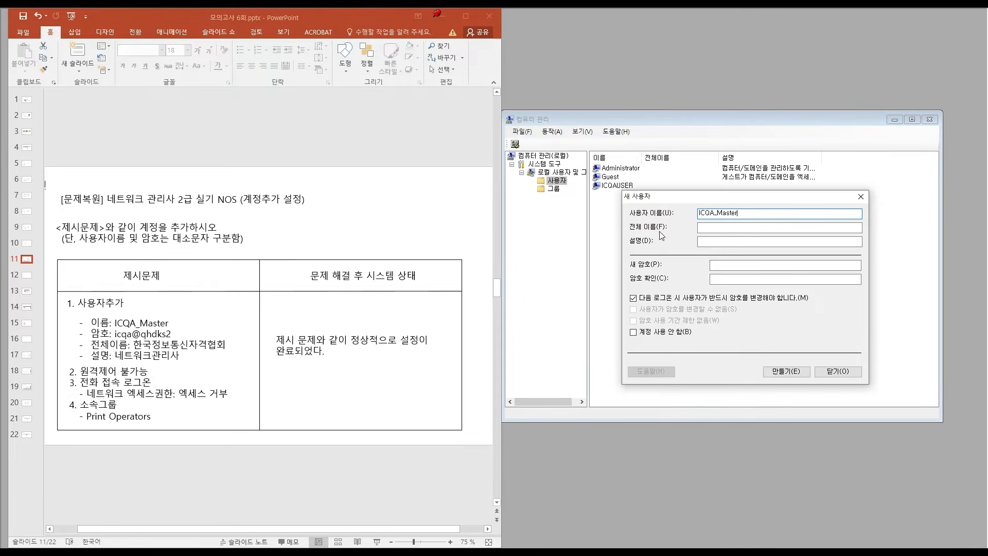
pyautogui.tripleClick(112, 324)
pyautogui.click(218, 68)
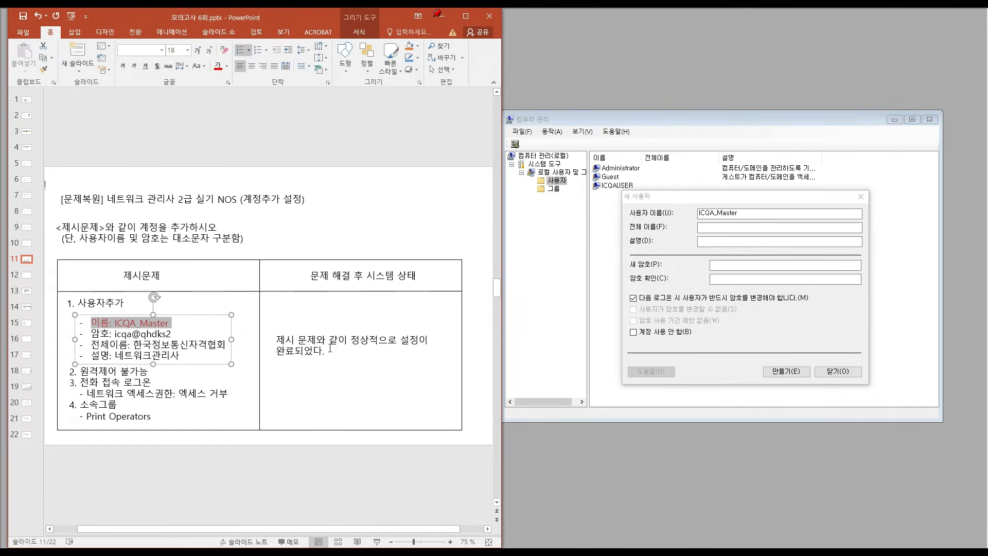
# Step: Enter the account password given on slide 11 for the new user and repeat it as confirmation
pyautogui.click(731, 264)
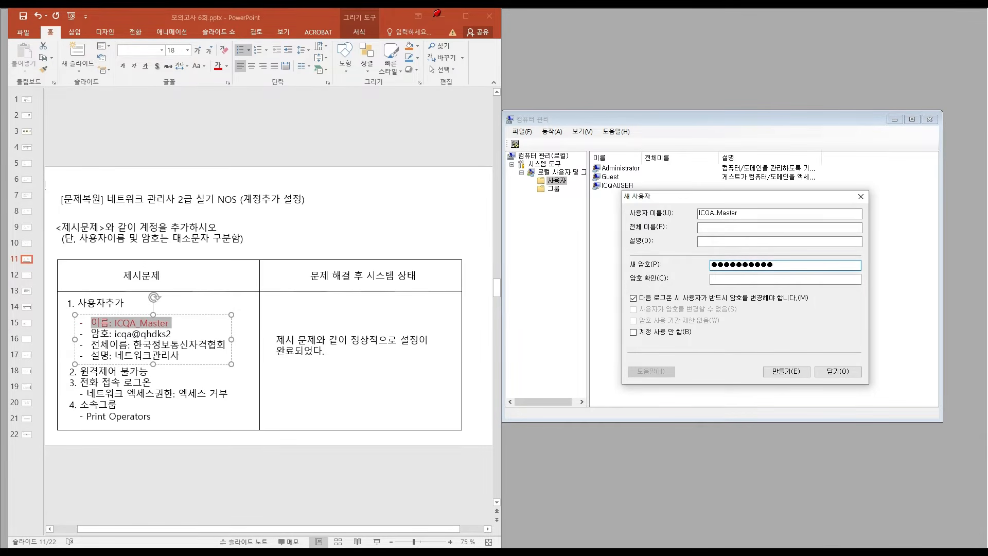
pyautogui.click(732, 276)
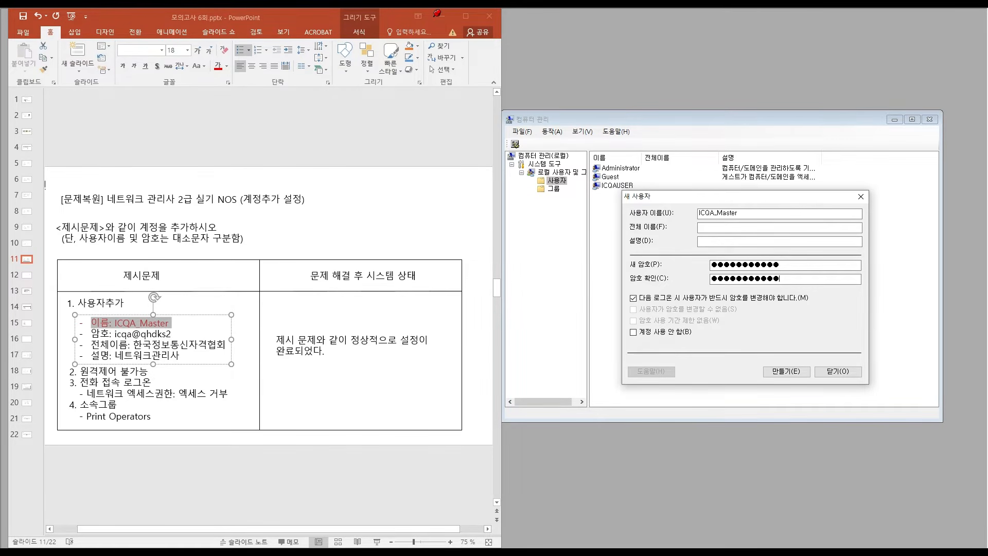
# Step: Color the 암호 line on slide 11 red, and create the user with full name 한국정보통신자격협회 and description 네트워크관리사
pyautogui.moveTo(107, 339); pyautogui.dragTo(191, 335)
pyautogui.click(217, 66)
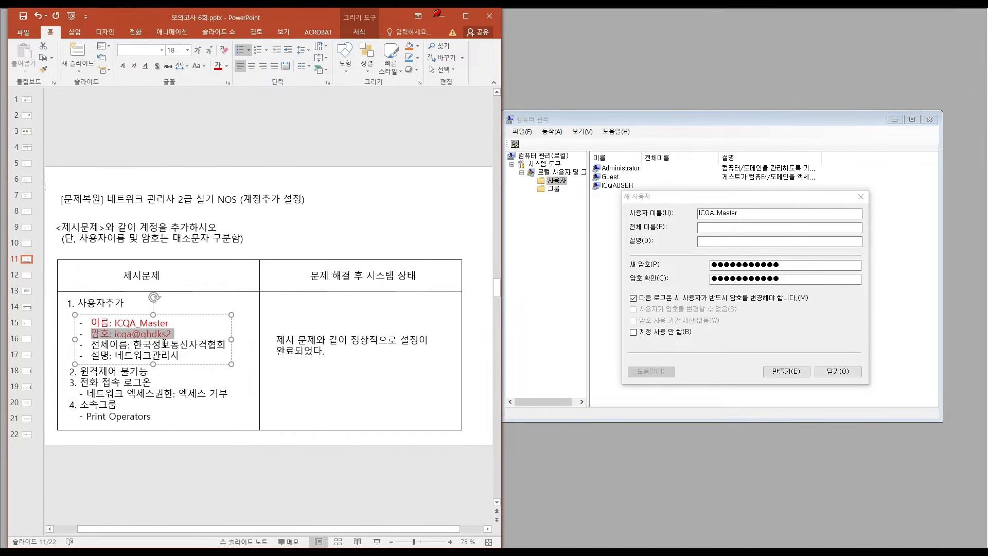
pyautogui.click(723, 227)
pyautogui.write('한ㄱ')
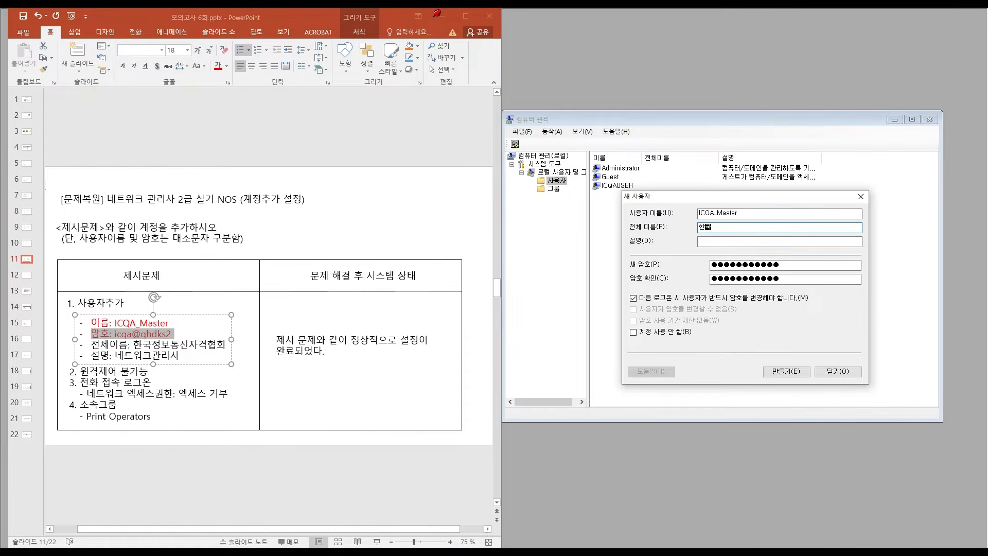
pyautogui.write('정보통신자격협회')
pyautogui.click(710, 238)
pyautogui.write('네트워크관리사')
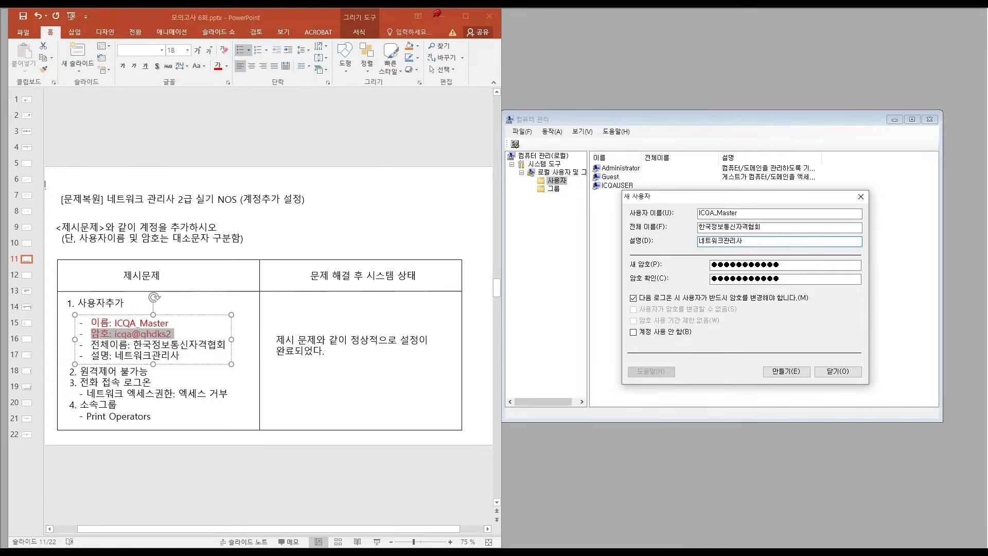
pyautogui.click(784, 373)
pyautogui.click(838, 371)
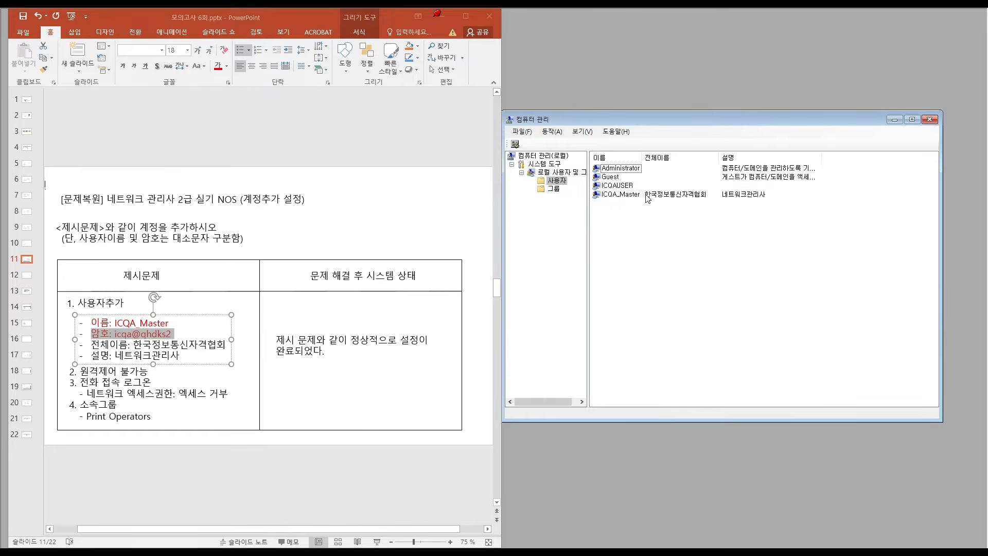
# Step: Color the 전체이름 and 설명 lines on slide 11 red
pyautogui.click(179, 356)
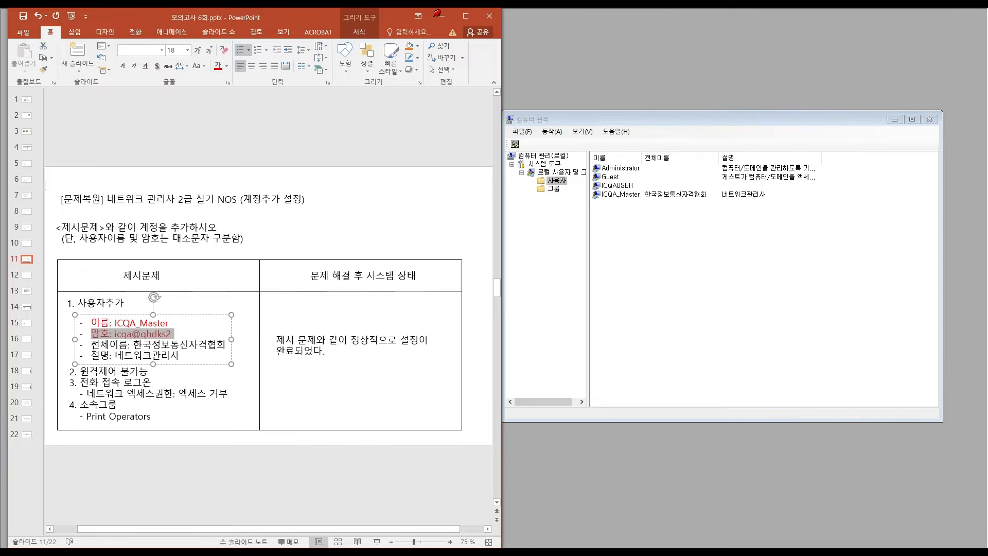
pyautogui.moveTo(92, 343); pyautogui.dragTo(181, 355)
pyautogui.click(218, 65)
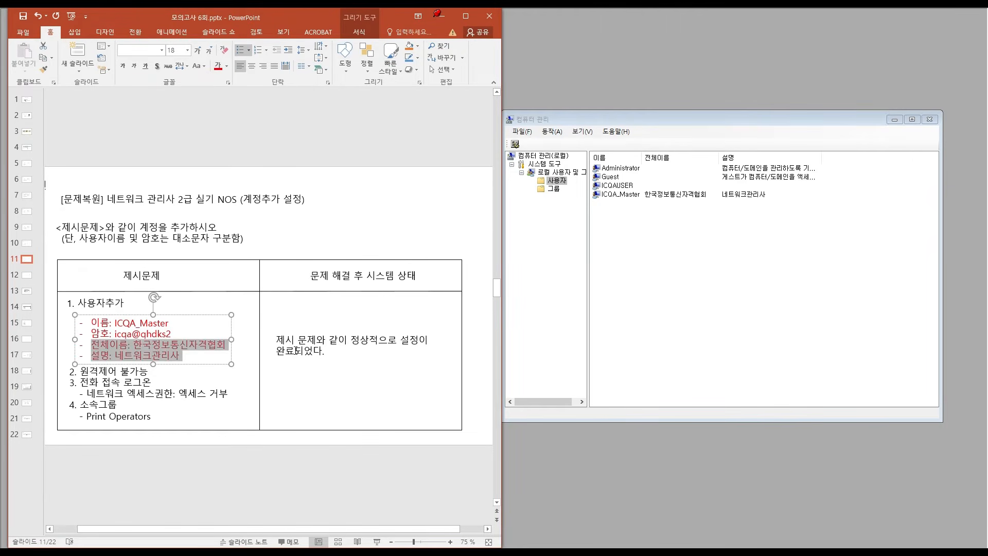
# Step: Open the properties of the ICQA_Master user and move the dialog clear of the slide
pyautogui.click(718, 325)
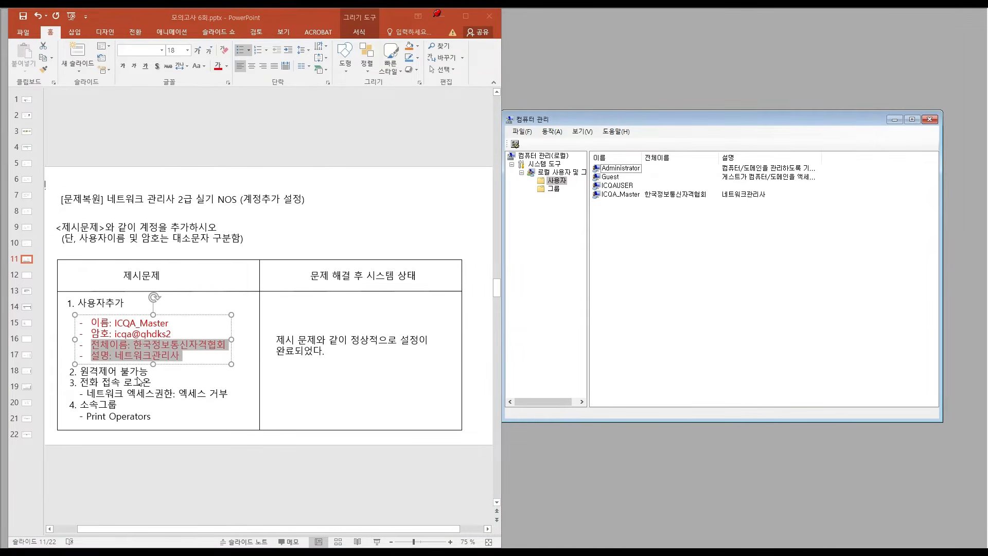
pyautogui.click(121, 373)
pyautogui.click(842, 308)
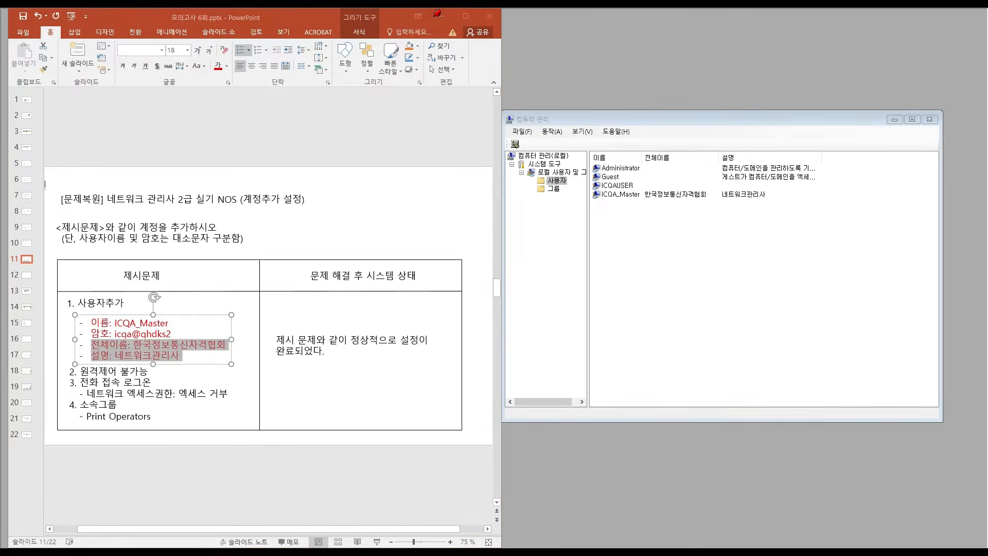
pyautogui.click(623, 197)
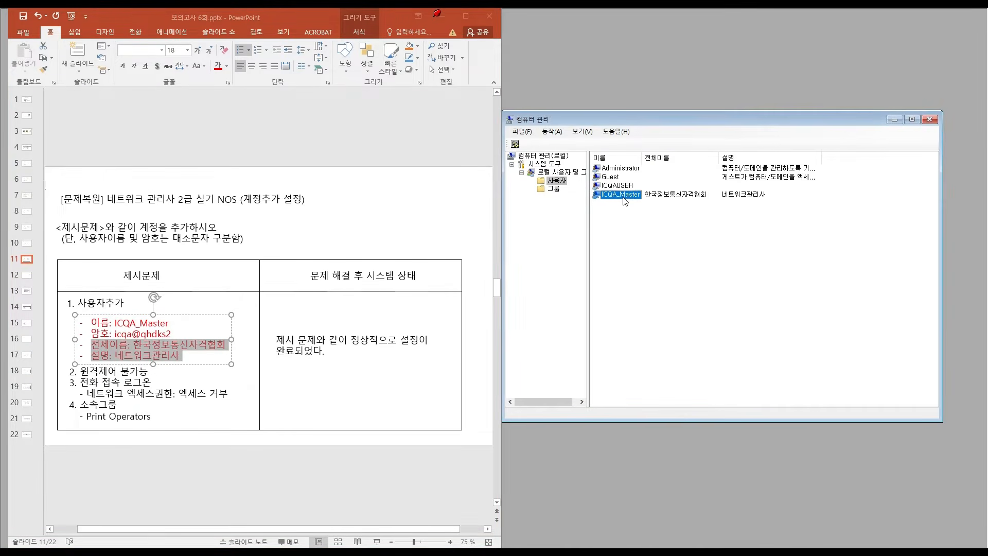
pyautogui.rightClick(623, 197)
pyautogui.click(649, 244)
pyautogui.moveTo(540, 166); pyautogui.dragTo(763, 171)
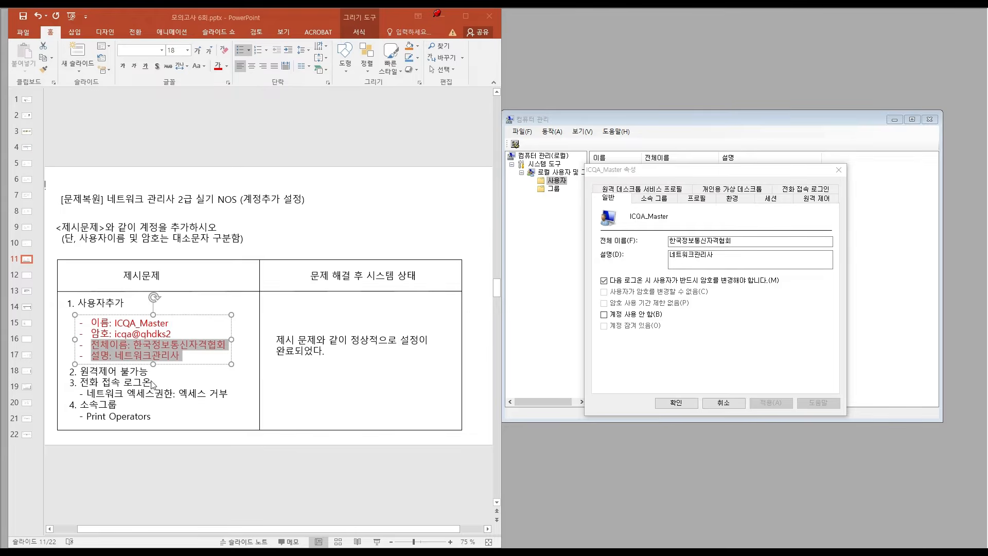
# Step: Turn off 원격 제어 가능 for ICQA_Master and color the 원격제어 불가능 item on slide 11 red
pyautogui.click(108, 377)
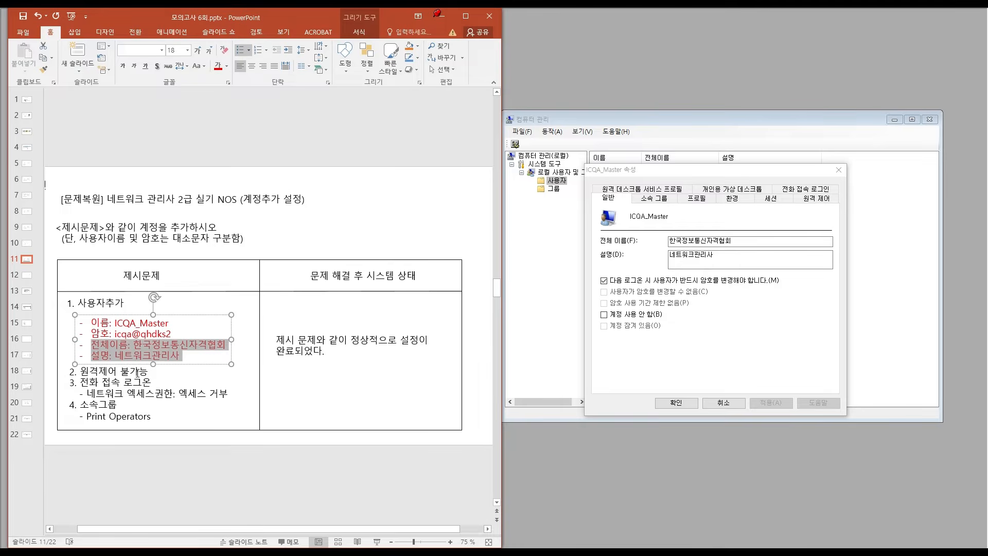
pyautogui.click(816, 198)
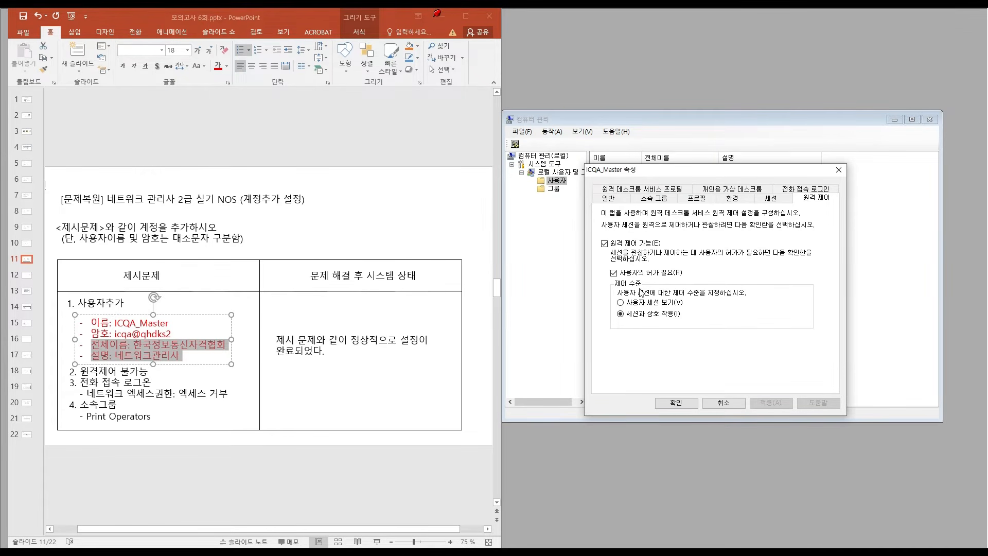
pyautogui.click(604, 244)
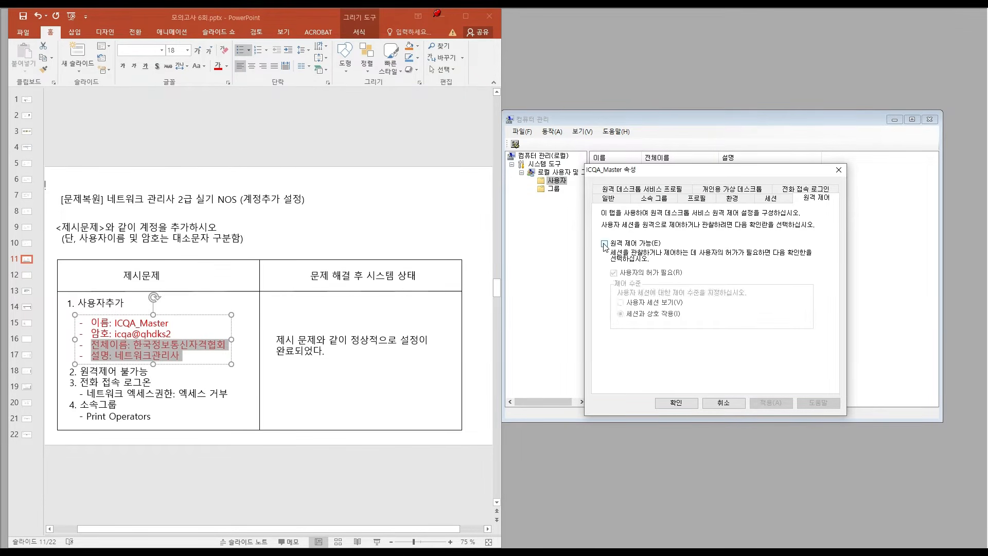
pyautogui.click(160, 383)
pyautogui.moveTo(80, 371); pyautogui.dragTo(150, 370)
pyautogui.click(218, 66)
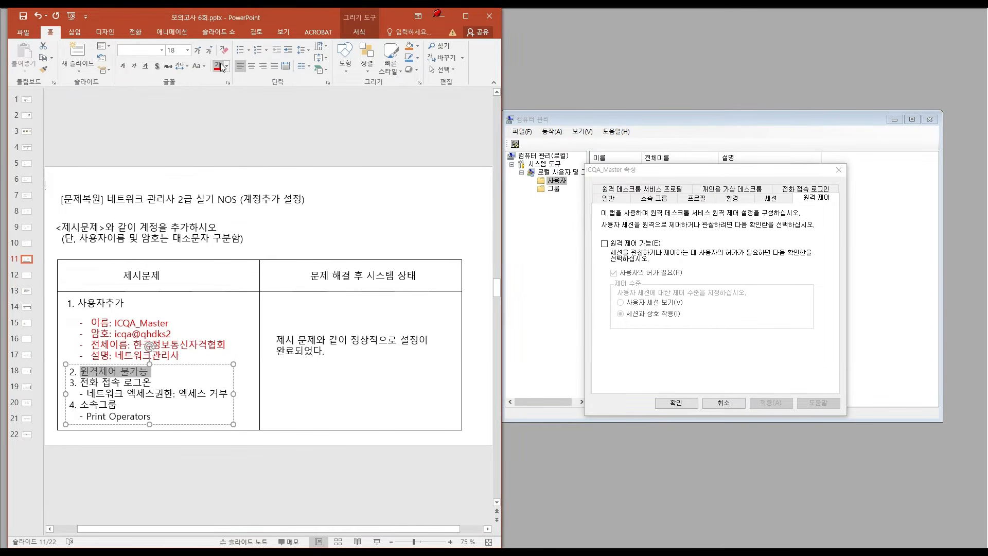
# Step: Set the dial-in 네트워크 액세스 권한 of ICQA_Master to 액세스 거부 and color item 3 with its sub-line red
pyautogui.click(805, 190)
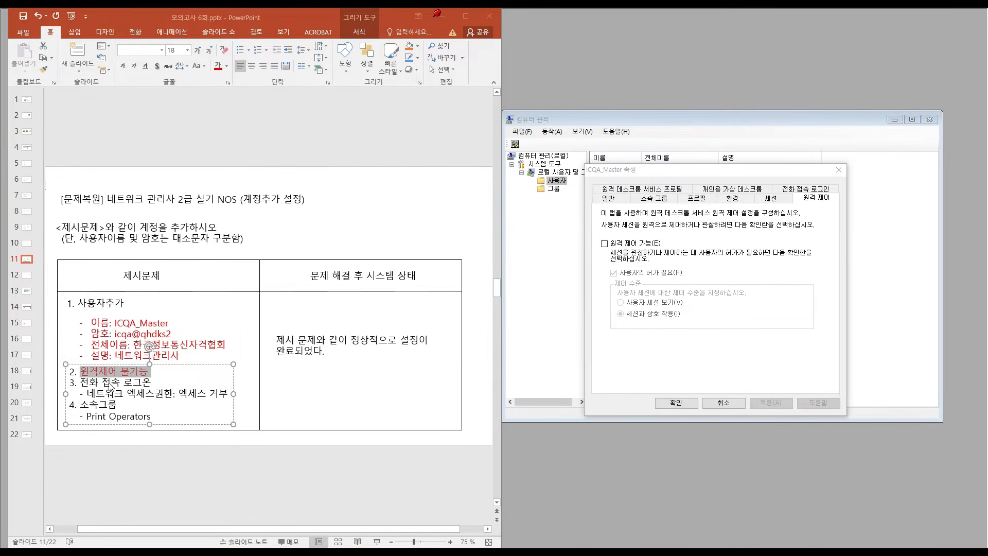
pyautogui.click(804, 190)
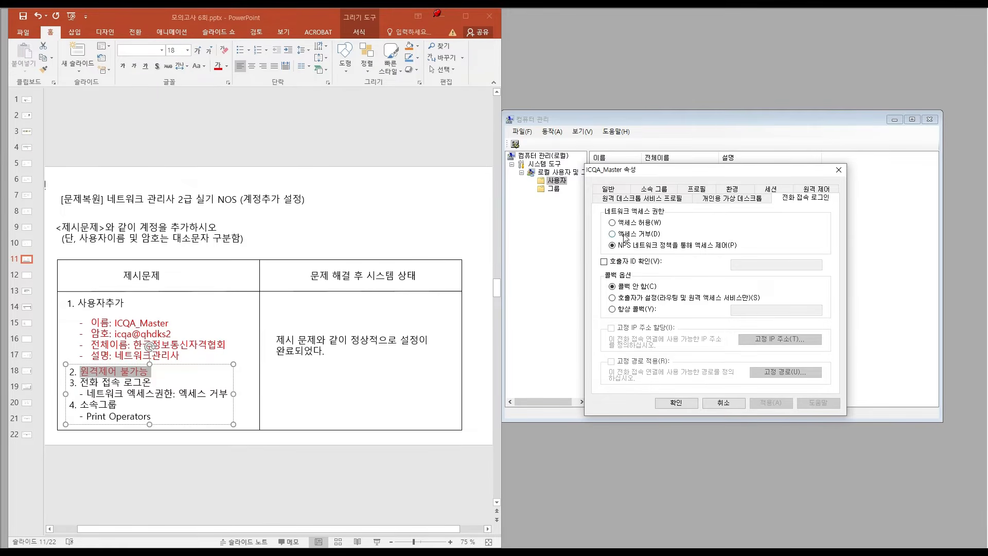
pyautogui.click(121, 381)
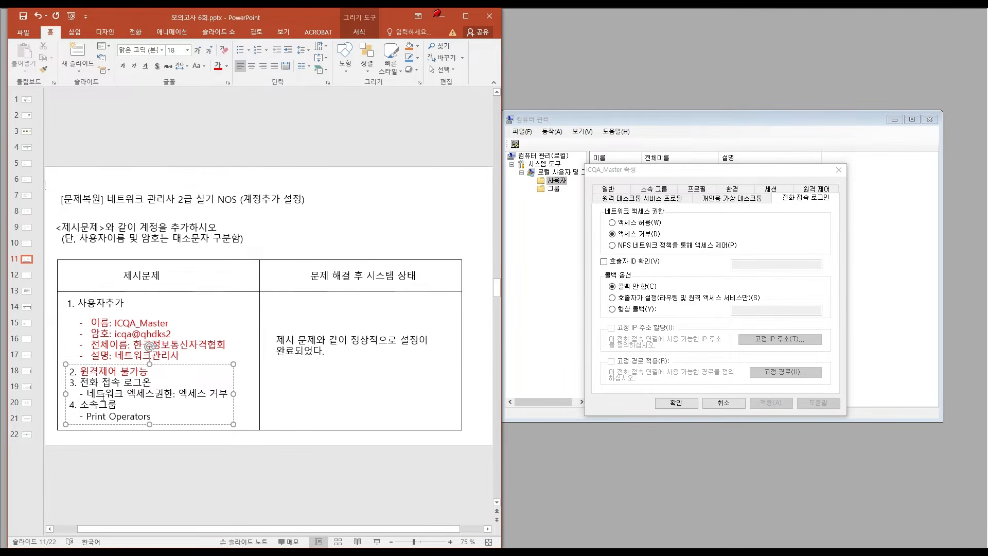
pyautogui.moveTo(80, 382); pyautogui.dragTo(230, 393)
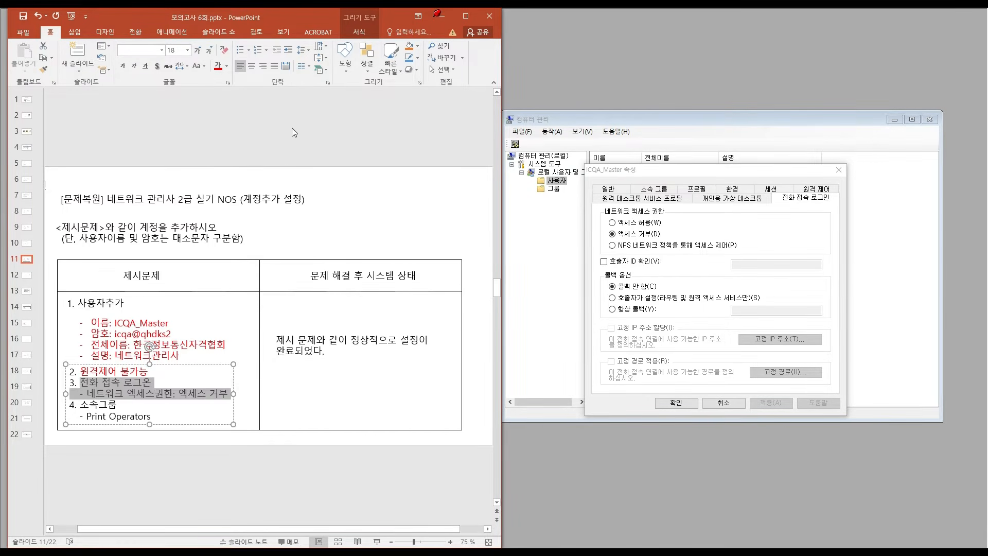
pyautogui.click(217, 66)
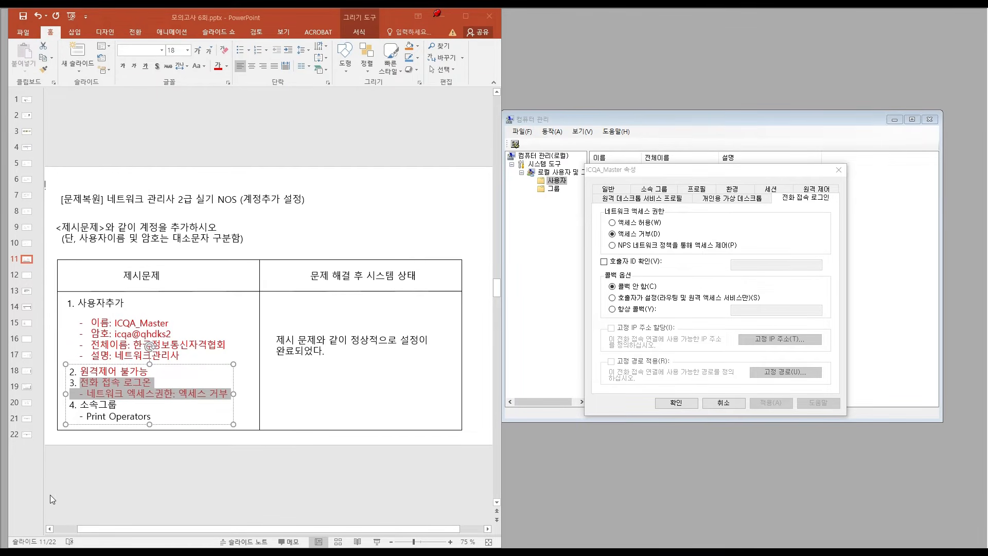
# Step: Add ICQA_Master to the Print Operators group and confirm the user's properties
pyautogui.click(656, 191)
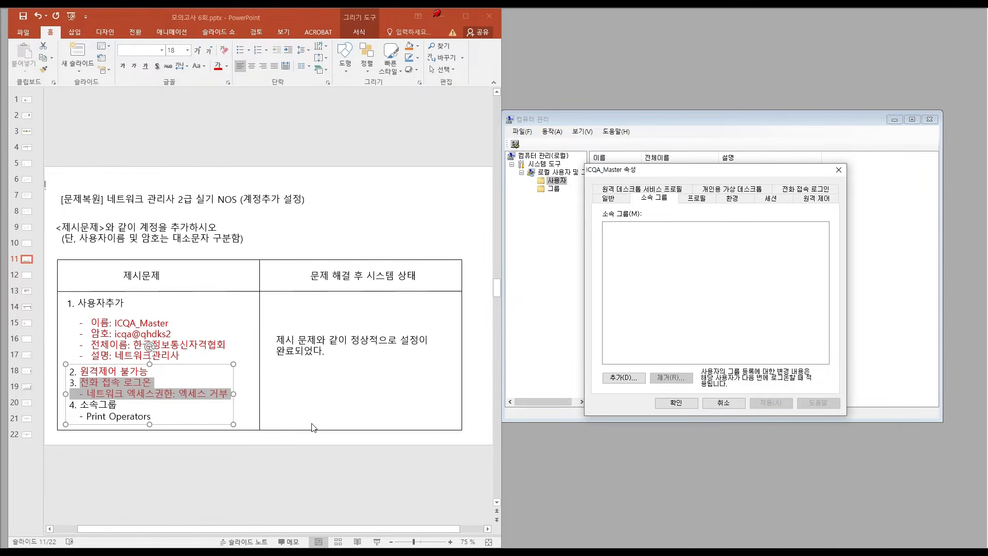
pyautogui.click(621, 381)
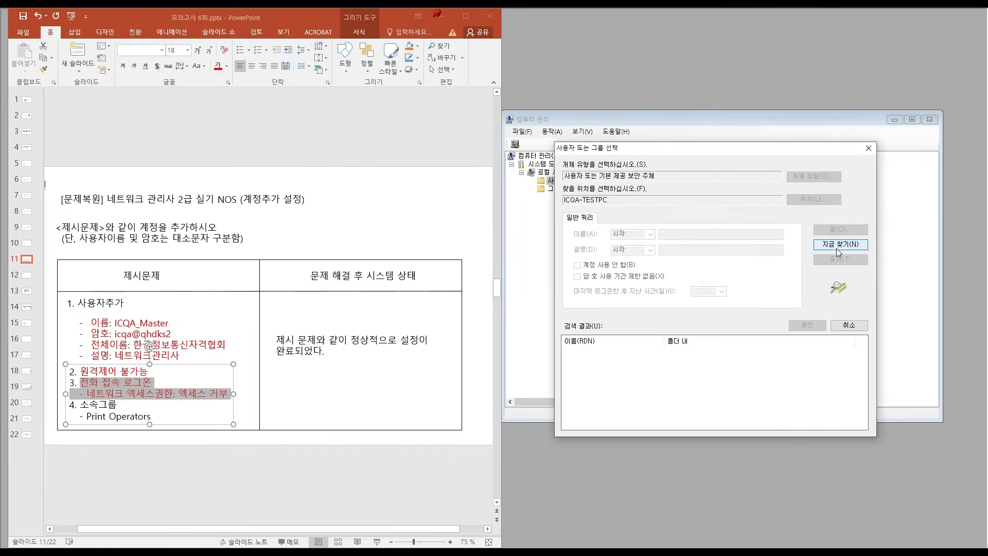
pyautogui.click(836, 247)
pyautogui.scroll(-4, 622, 365)
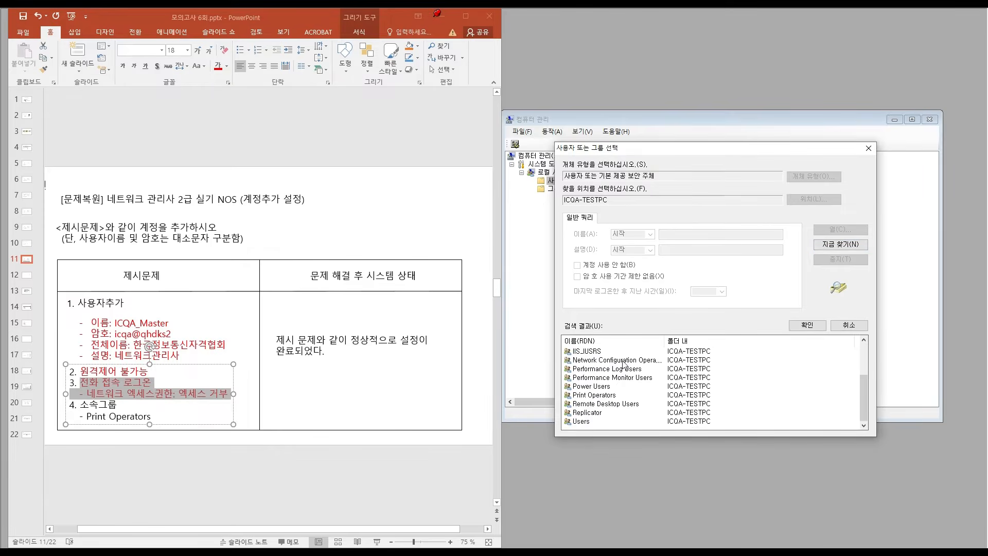
pyautogui.click(597, 395)
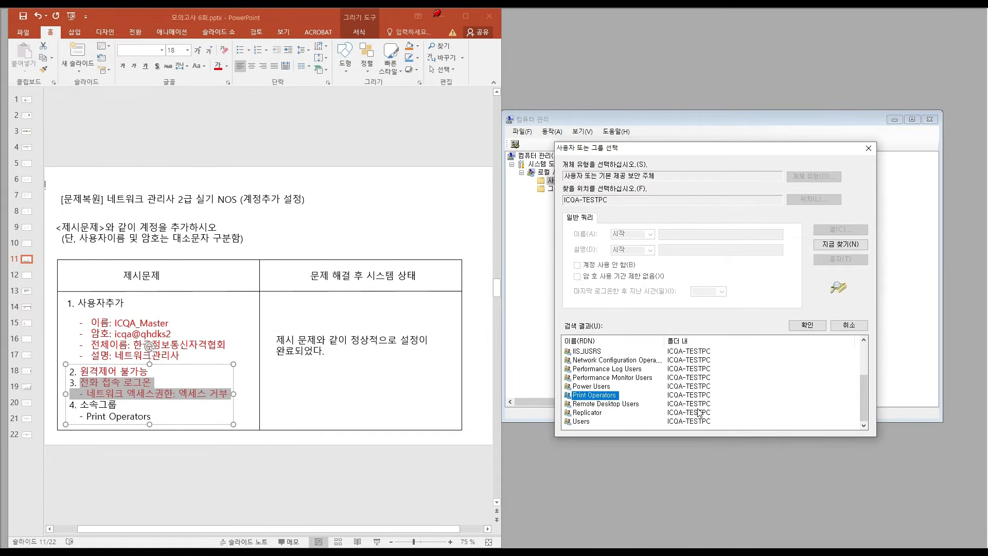
pyautogui.click(806, 325)
pyautogui.click(804, 321)
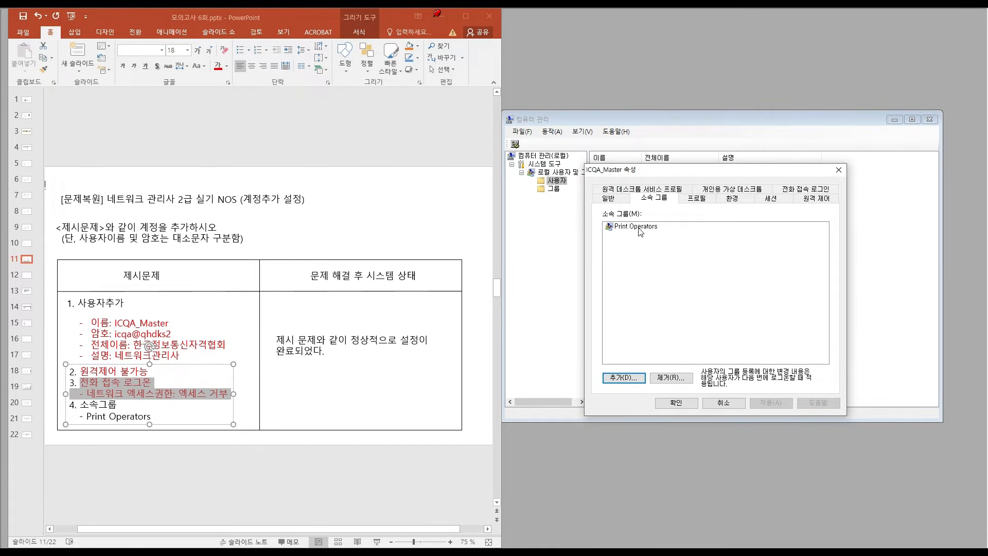
pyautogui.click(675, 402)
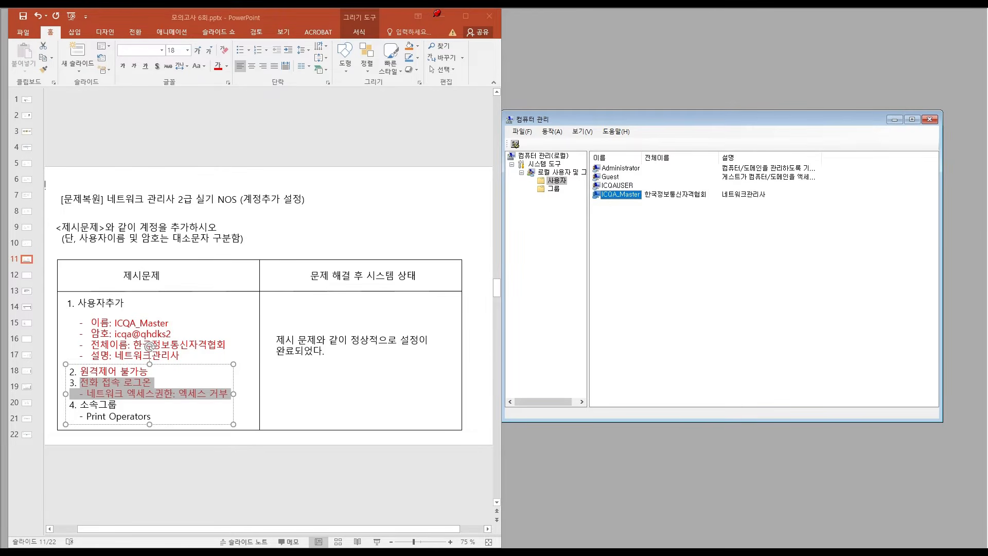
# Step: Color the 소속그룹 and Print Operators lines on slide 11 red and close the 컴퓨터 관리 emulator
pyautogui.click(120, 413)
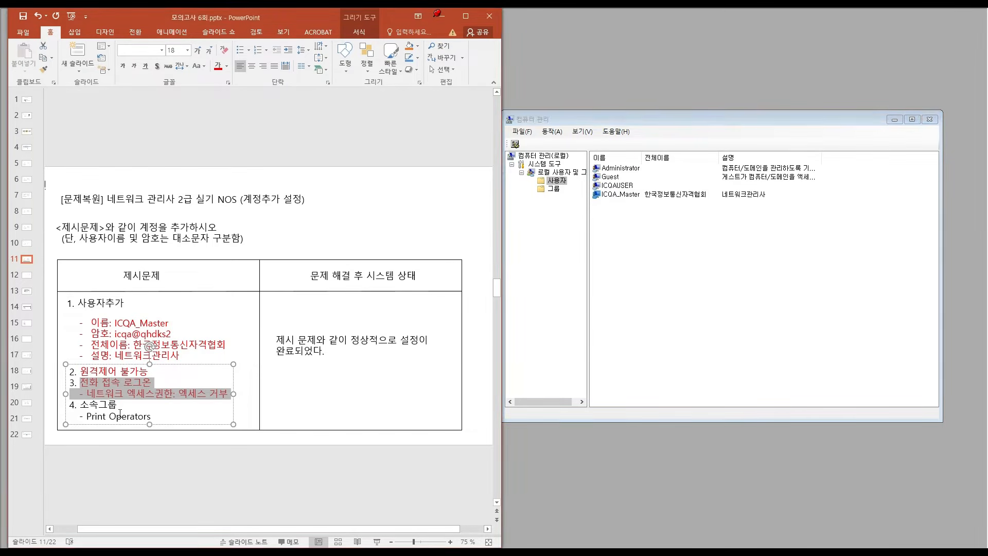
pyautogui.moveTo(79, 405); pyautogui.dragTo(153, 417)
pyautogui.click(221, 69)
pyautogui.click(372, 283)
pyautogui.click(769, 297)
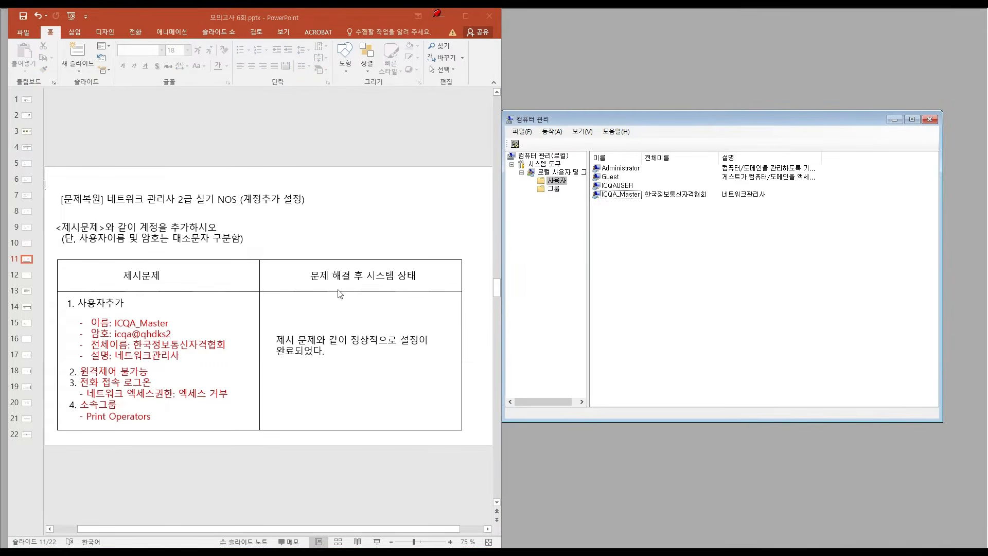
pyautogui.click(929, 119)
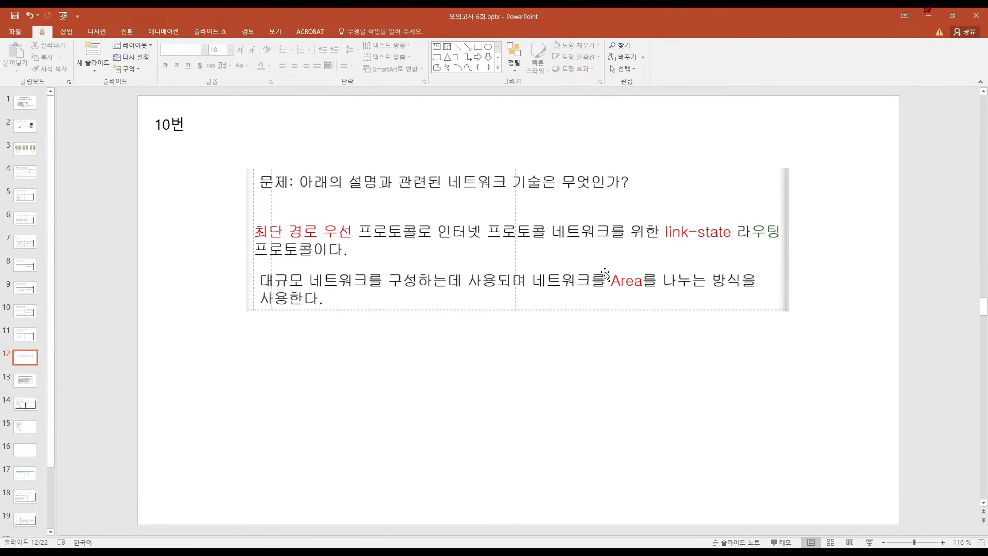
# Step: Handwrite the answer OSPF in red below the question on slide 12, and clear the ink
pyautogui.moveTo(409, 352)
pyautogui.mouseDown()
pyautogui.moveTo(473, 373)
pyautogui.moveTo(442, 383)
pyautogui.mouseUp()
pyautogui.moveTo(496, 345)
pyautogui.mouseDown()
pyautogui.moveTo(495, 410)
pyautogui.moveTo(478, 366)
pyautogui.moveTo(570, 362)
pyautogui.moveTo(525, 416)
pyautogui.mouseUp()
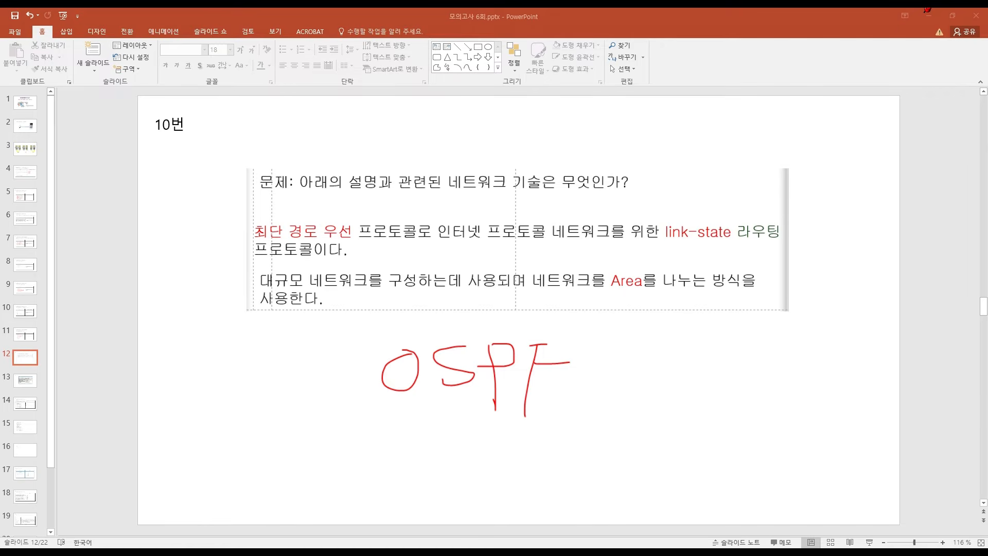
pyautogui.press('Escape')
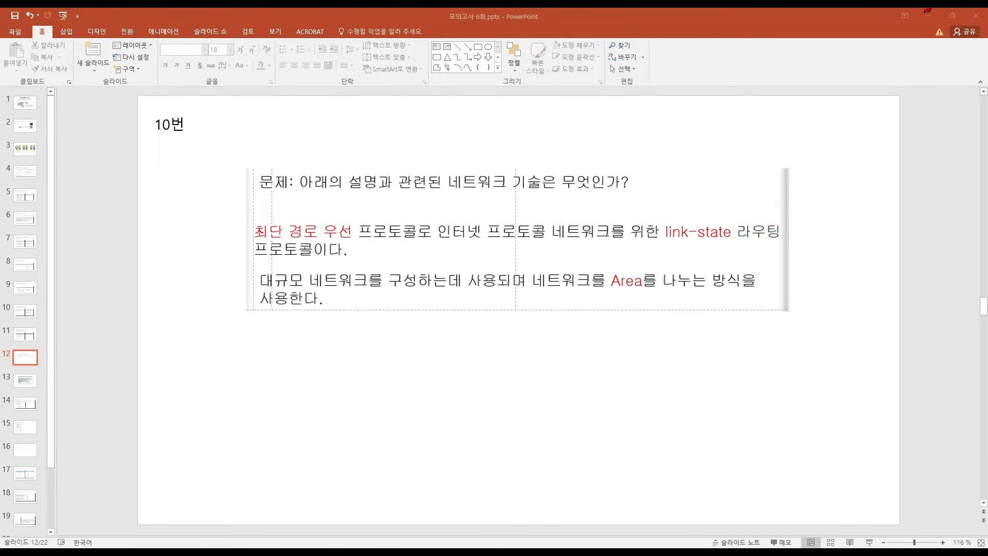
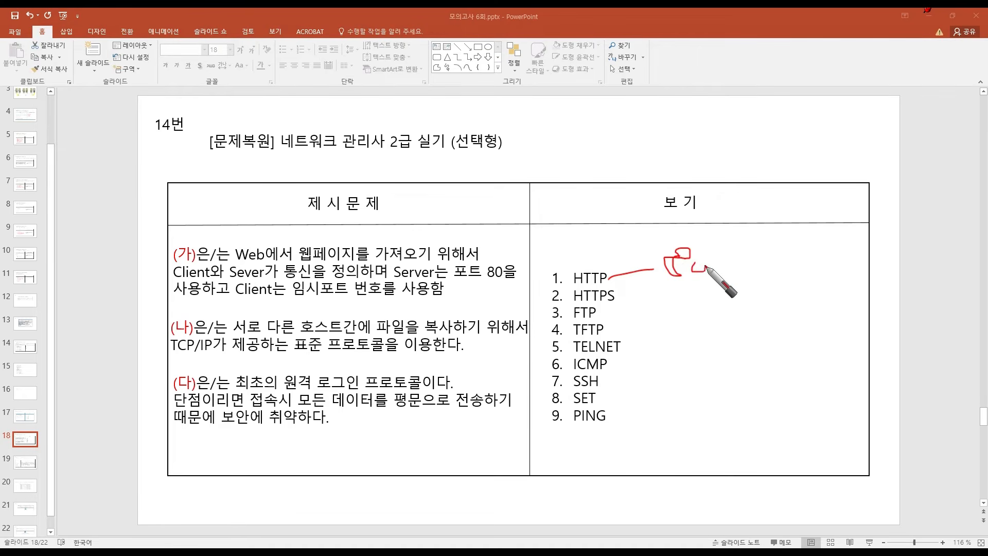
# Step: On slide 18, handwrite 443 beside HTTPS, cross HTTPS out, and mark HTTP as the answer to (가) in red ink
pyautogui.moveTo(614, 296)
pyautogui.mouseDown()
pyautogui.moveTo(664, 303)
pyautogui.moveTo(710, 286)
pyautogui.moveTo(698, 308)
pyautogui.moveTo(719, 301)
pyautogui.moveTo(719, 311)
pyautogui.mouseUp()
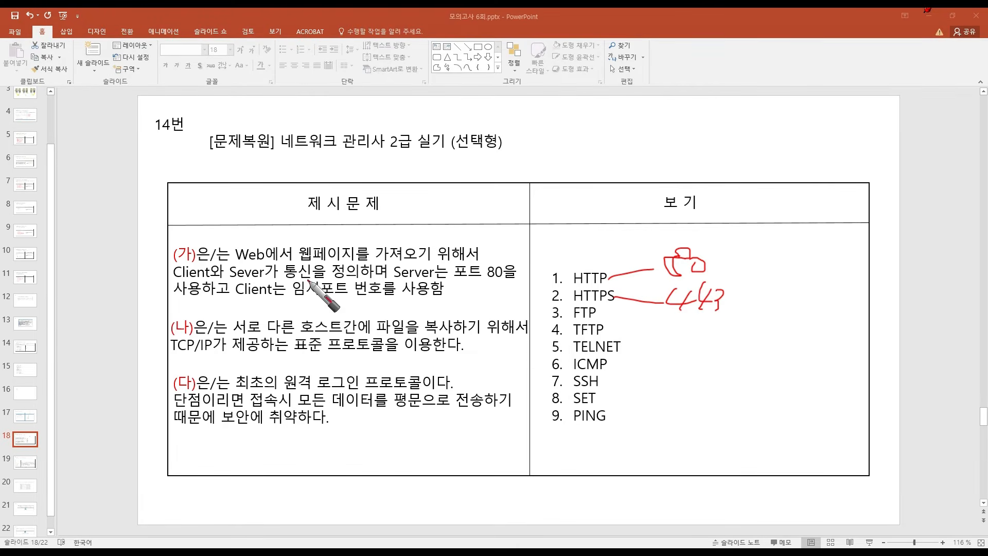
pyautogui.moveTo(189, 259)
pyautogui.mouseDown()
pyautogui.moveTo(200, 257)
pyautogui.moveTo(194, 251)
pyautogui.mouseUp()
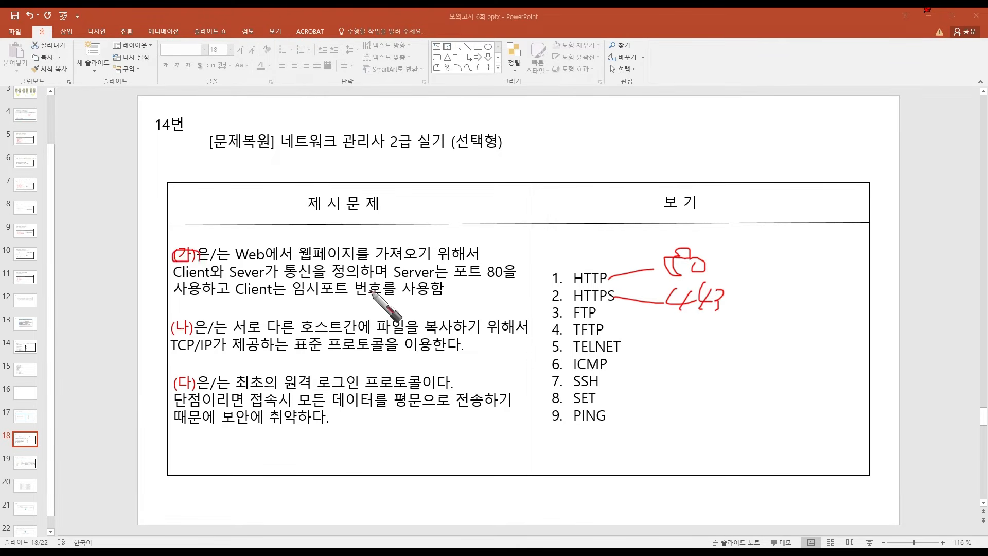
pyautogui.moveTo(561, 297); pyautogui.dragTo(625, 294)
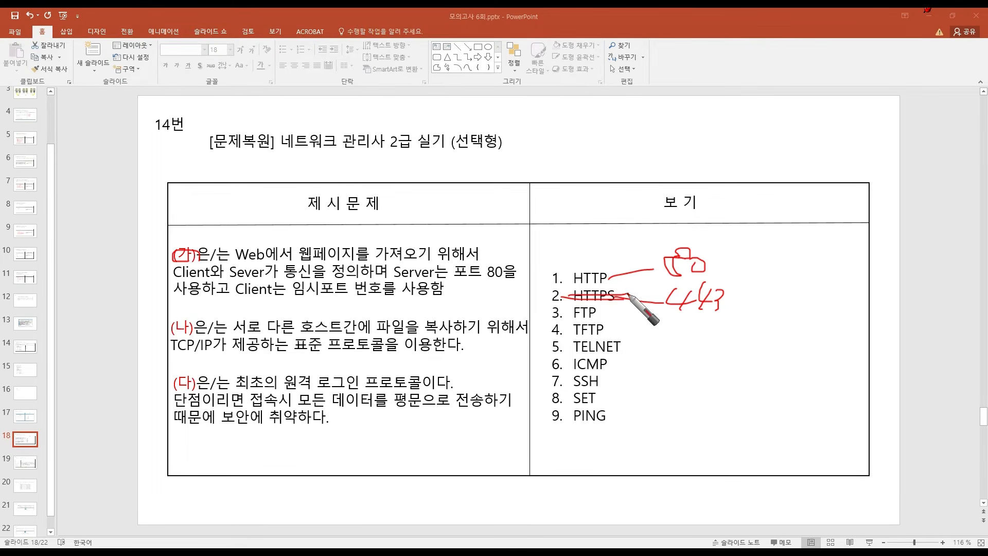
pyautogui.moveTo(547, 285)
pyautogui.mouseDown()
pyautogui.moveTo(614, 284)
pyautogui.moveTo(556, 281)
pyautogui.mouseUp()
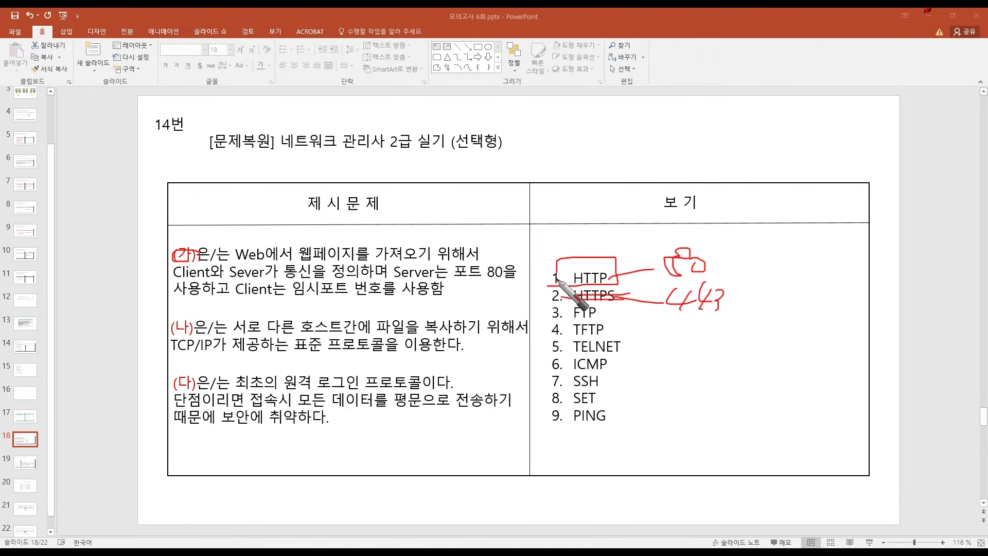
# Step: On slide 18, draw red ink arrows from (가) to HTTP and from (나) to a boxed FTP, and cross out TFTP
pyautogui.moveTo(201, 249)
pyautogui.mouseDown()
pyautogui.moveTo(249, 239)
pyautogui.moveTo(577, 249)
pyautogui.moveTo(561, 255)
pyautogui.mouseUp()
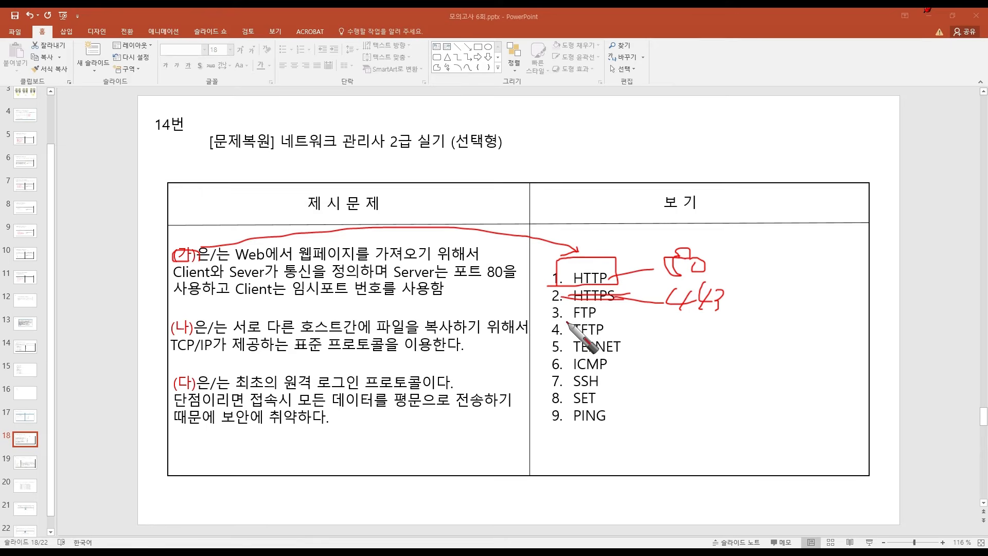
pyautogui.moveTo(613, 316)
pyautogui.mouseDown()
pyautogui.moveTo(592, 304)
pyautogui.moveTo(561, 308)
pyautogui.mouseUp()
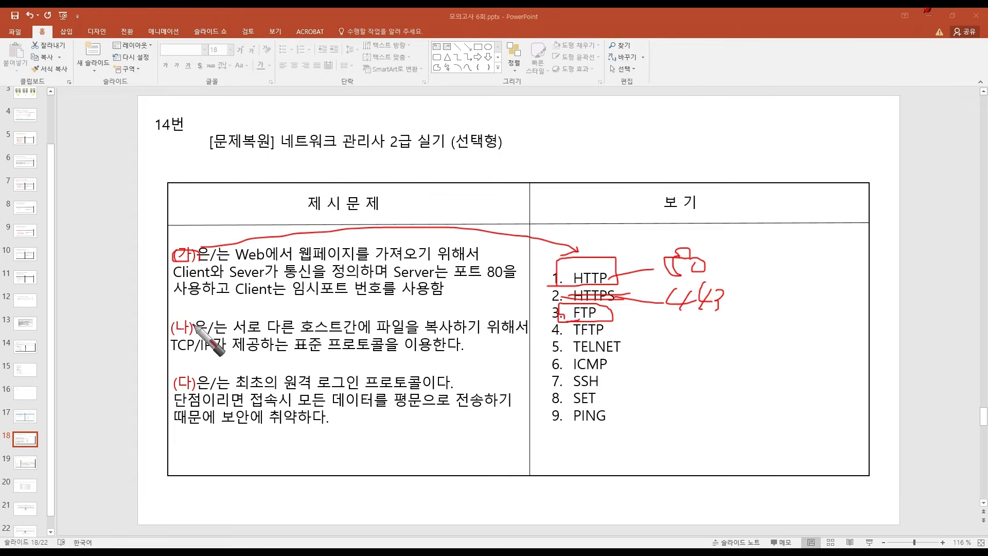
pyautogui.moveTo(192, 324)
pyautogui.mouseDown()
pyautogui.moveTo(360, 297)
pyautogui.moveTo(547, 314)
pyautogui.mouseUp()
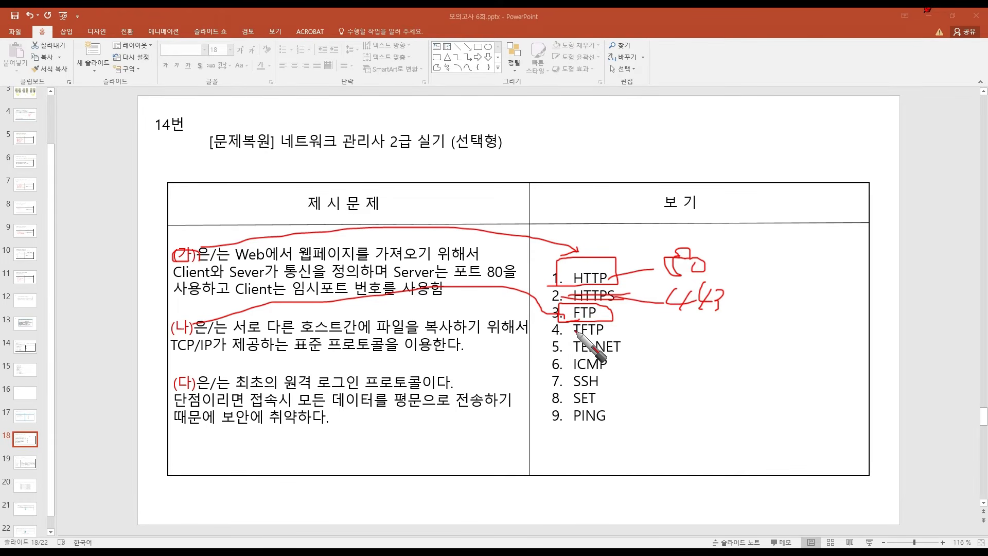
pyautogui.moveTo(575, 333); pyautogui.dragTo(604, 334)
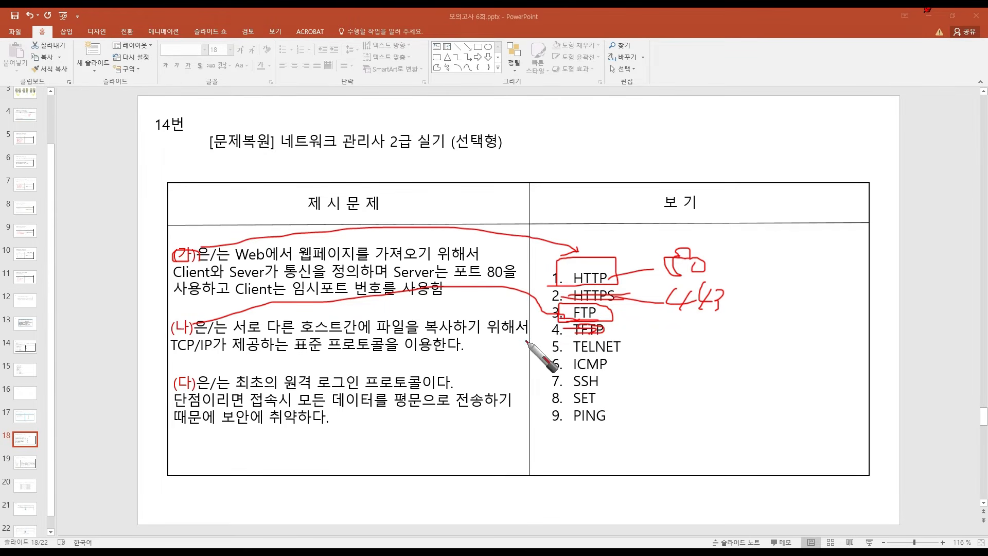
# Step: Underline the key phrases of (다) in red, box TELNET and cross out SSH as its options, and clear the ink
pyautogui.moveTo(175, 390); pyautogui.dragTo(422, 392)
pyautogui.moveTo(186, 407); pyautogui.dragTo(216, 401)
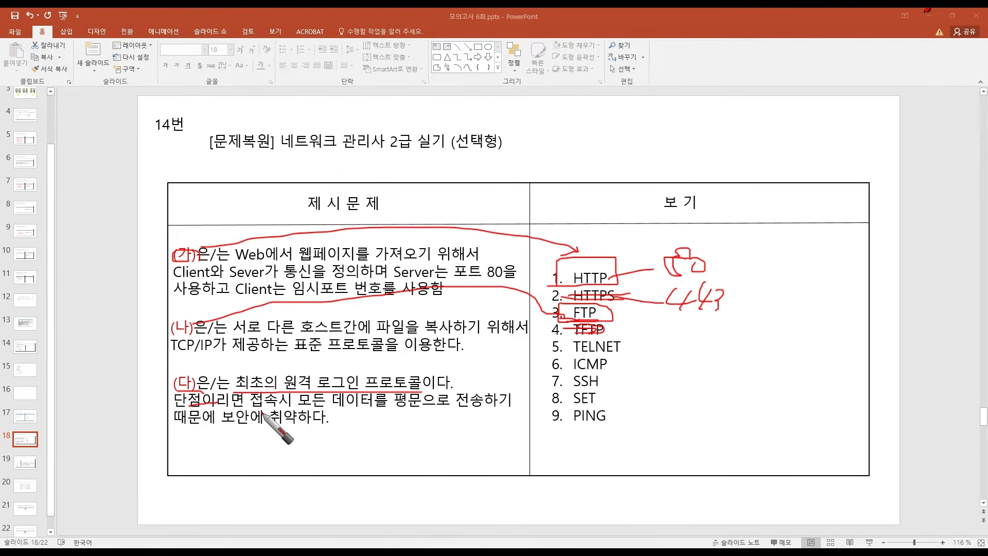
pyautogui.moveTo(392, 406); pyautogui.dragTo(480, 406)
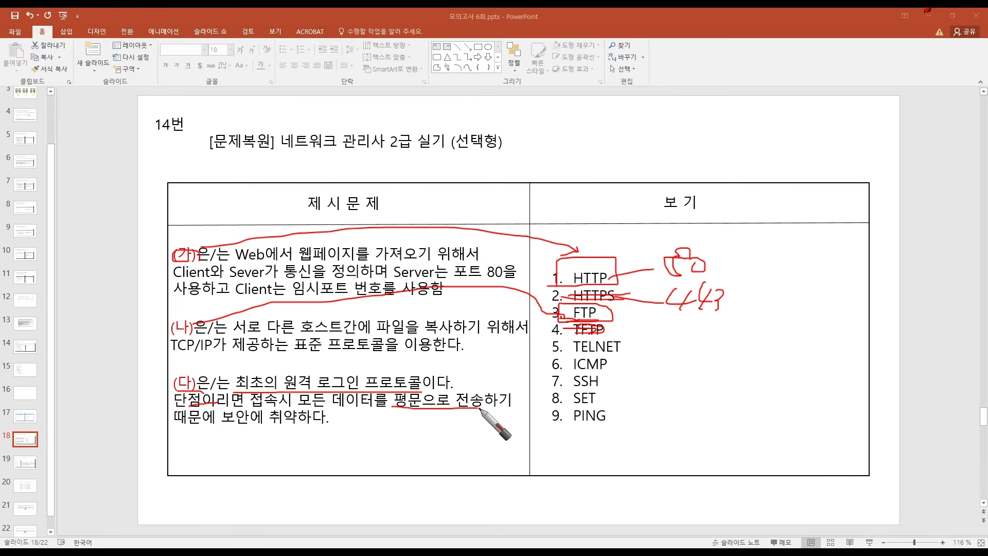
pyautogui.moveTo(220, 425); pyautogui.dragTo(307, 425)
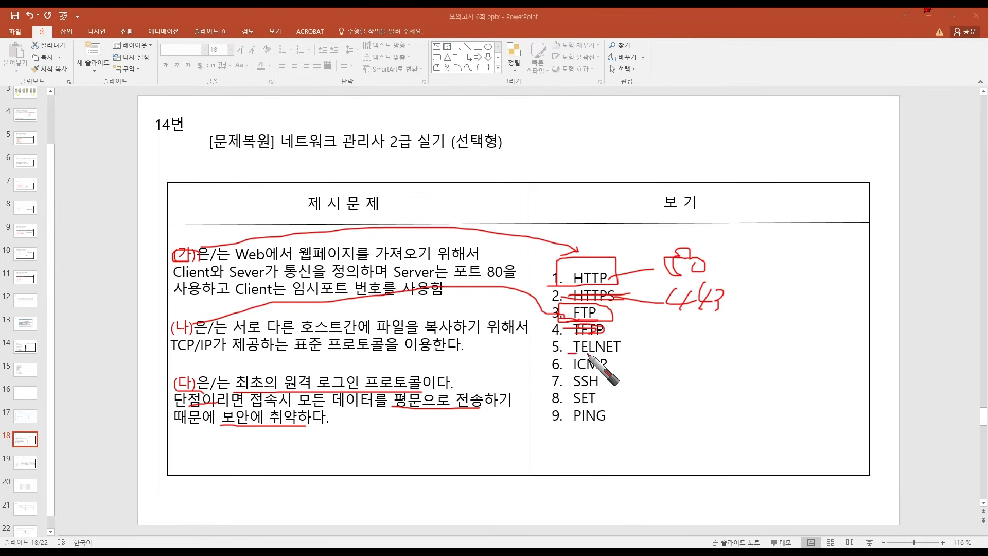
pyautogui.moveTo(567, 352); pyautogui.dragTo(623, 353)
pyautogui.moveTo(568, 405)
pyautogui.mouseDown()
pyautogui.moveTo(597, 402)
pyautogui.moveTo(602, 387)
pyautogui.mouseUp()
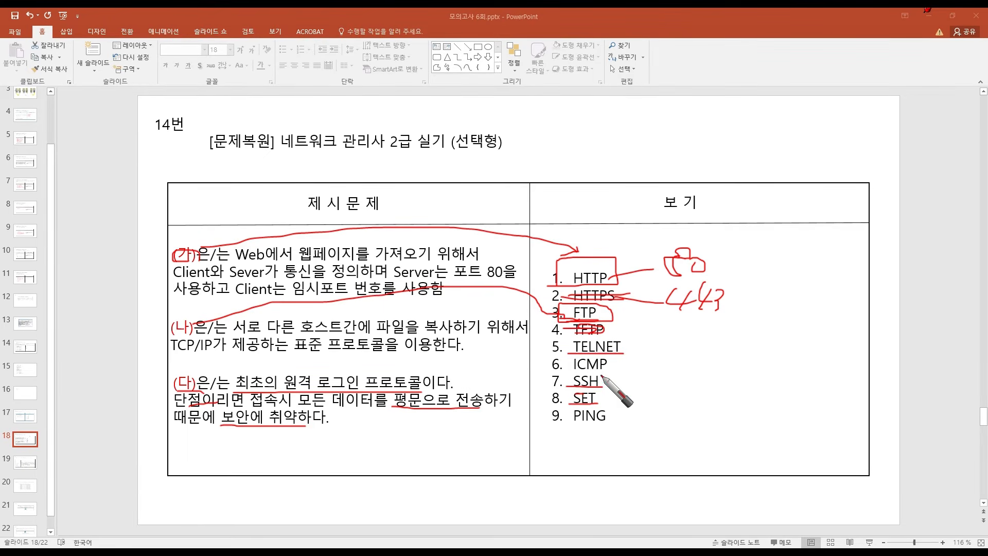
pyautogui.moveTo(601, 376)
pyautogui.mouseDown()
pyautogui.moveTo(565, 387)
pyautogui.moveTo(563, 343)
pyautogui.moveTo(632, 348)
pyautogui.moveTo(615, 356)
pyautogui.mouseUp()
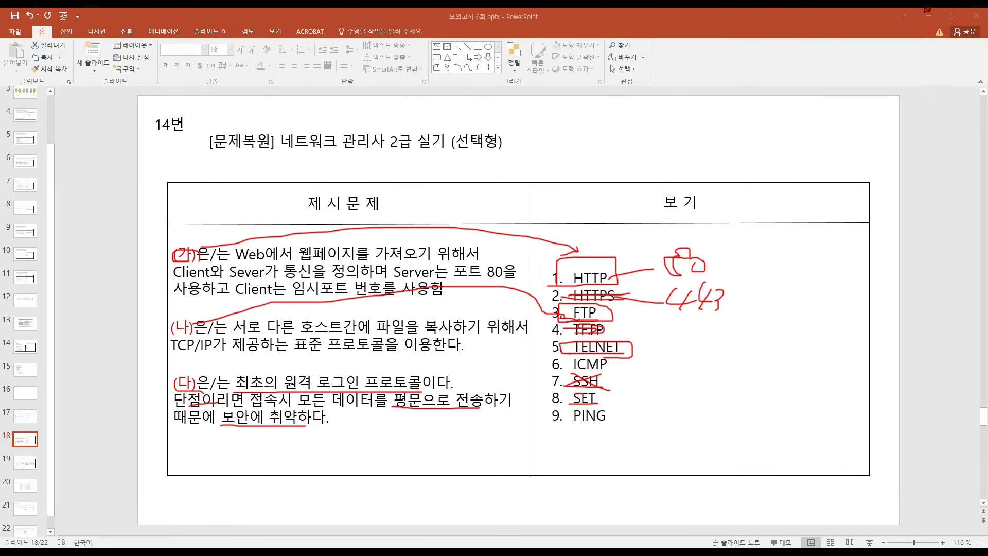
pyautogui.press('Escape')
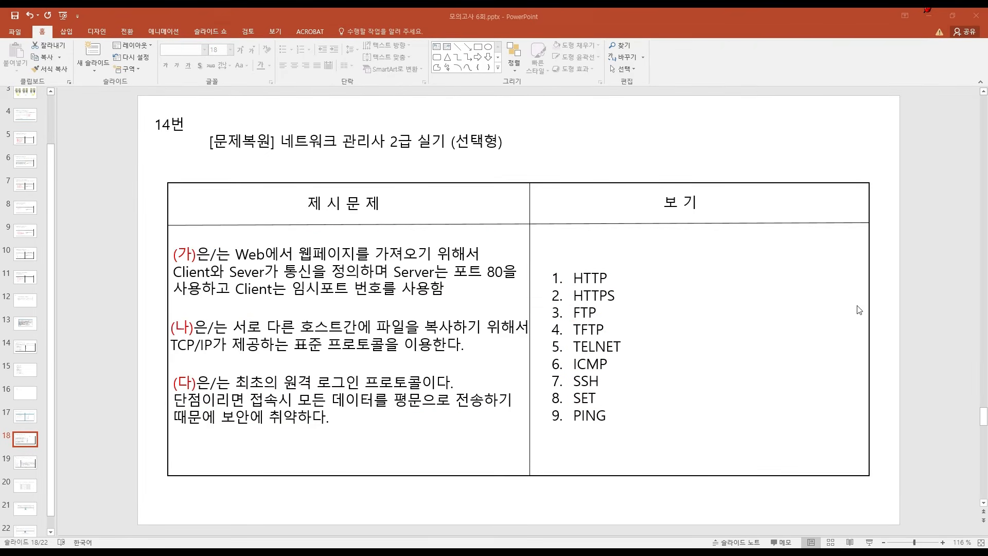
# Step: Add a text box beside the options on slide 18 with the answers 가: 1, 나: 3 and 다: 5 on separate lines
pyautogui.click(437, 51)
pyautogui.click(651, 278)
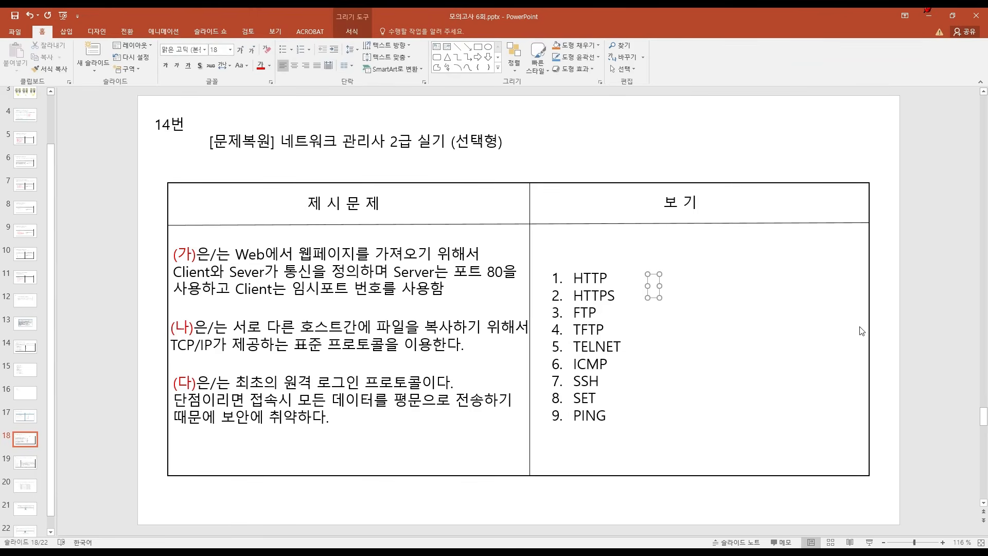
pyautogui.write('가: 1')
pyautogui.press('Return')
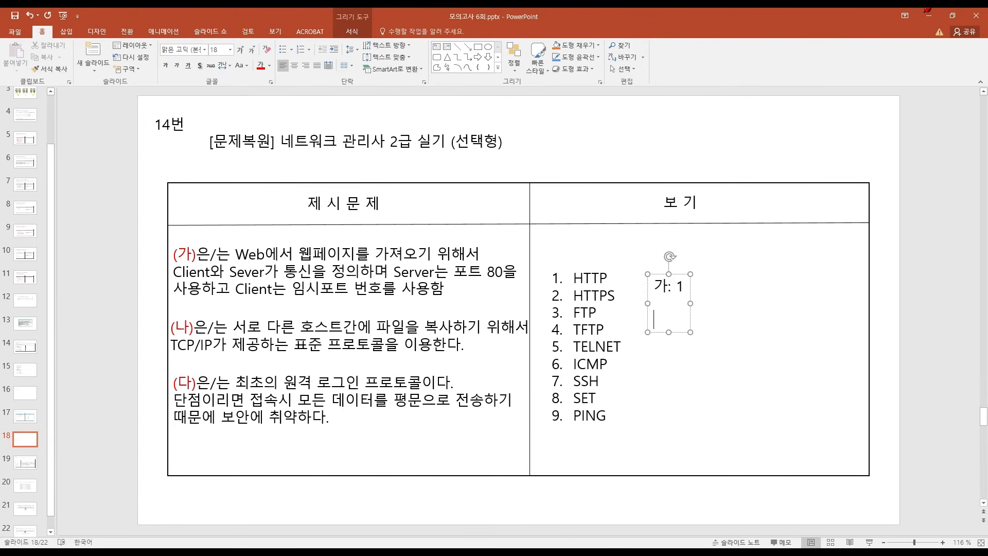
pyautogui.write('나: 3')
pyautogui.press('Return')
pyautogui.write('다.')
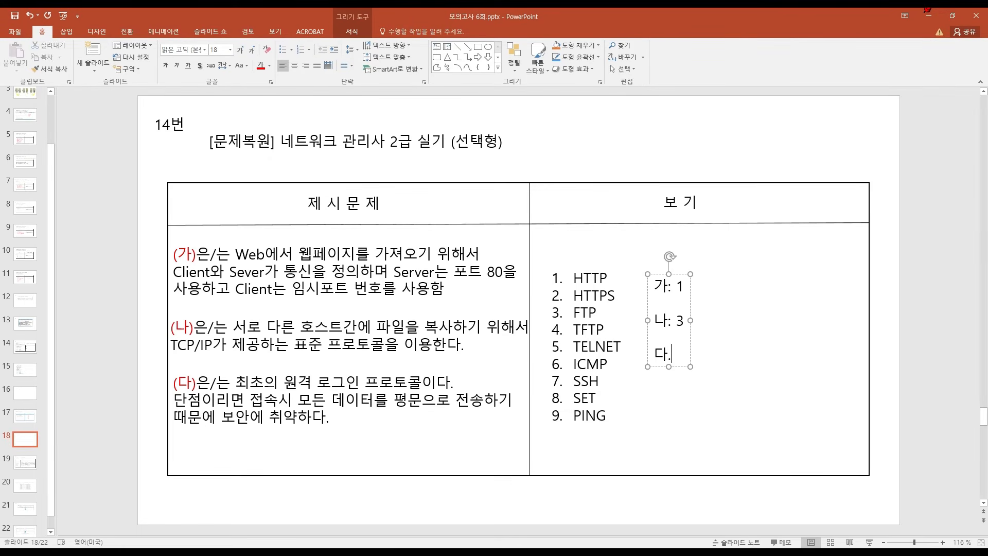
pyautogui.write(': 5')
pyautogui.click(703, 328)
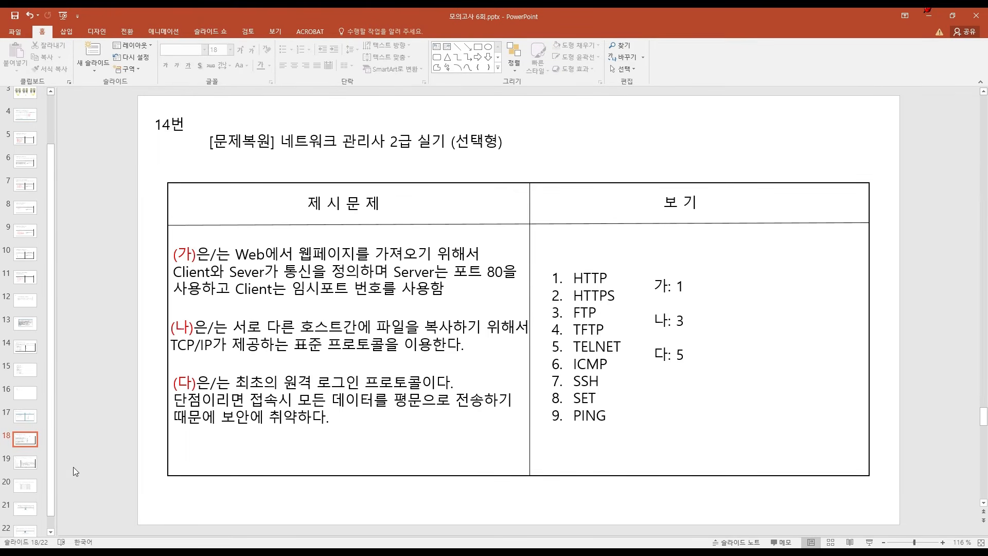
# Step: On slide 19, circle 보기3) HoneyPot in red ink as the answer, and clear the ink
pyautogui.click(21, 466)
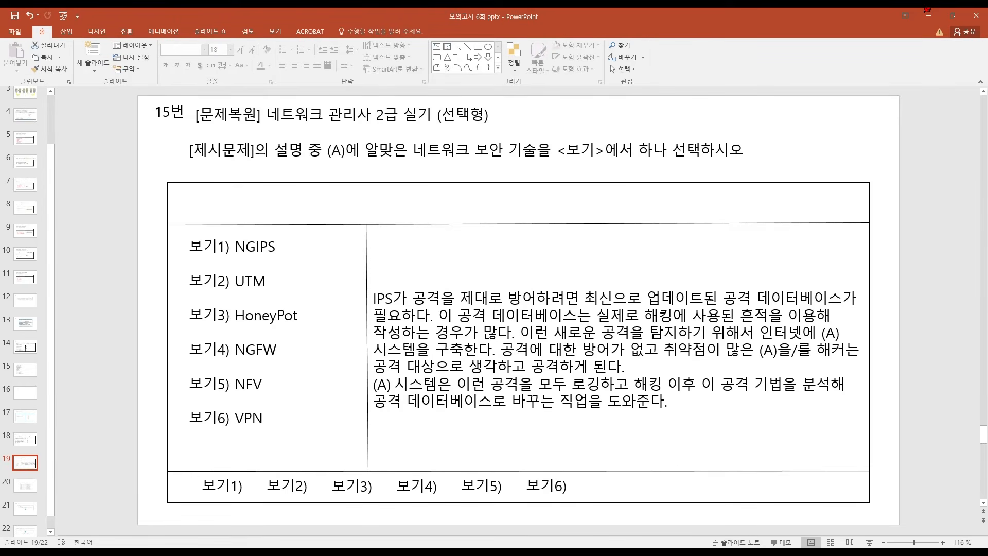
pyautogui.moveTo(175, 326)
pyautogui.mouseDown()
pyautogui.moveTo(317, 325)
pyautogui.moveTo(228, 303)
pyautogui.moveTo(172, 315)
pyautogui.moveTo(177, 329)
pyautogui.moveTo(242, 334)
pyautogui.moveTo(322, 316)
pyautogui.moveTo(298, 303)
pyautogui.moveTo(184, 306)
pyautogui.moveTo(175, 324)
pyautogui.moveTo(334, 328)
pyautogui.moveTo(275, 305)
pyautogui.moveTo(191, 306)
pyautogui.moveTo(176, 331)
pyautogui.mouseUp()
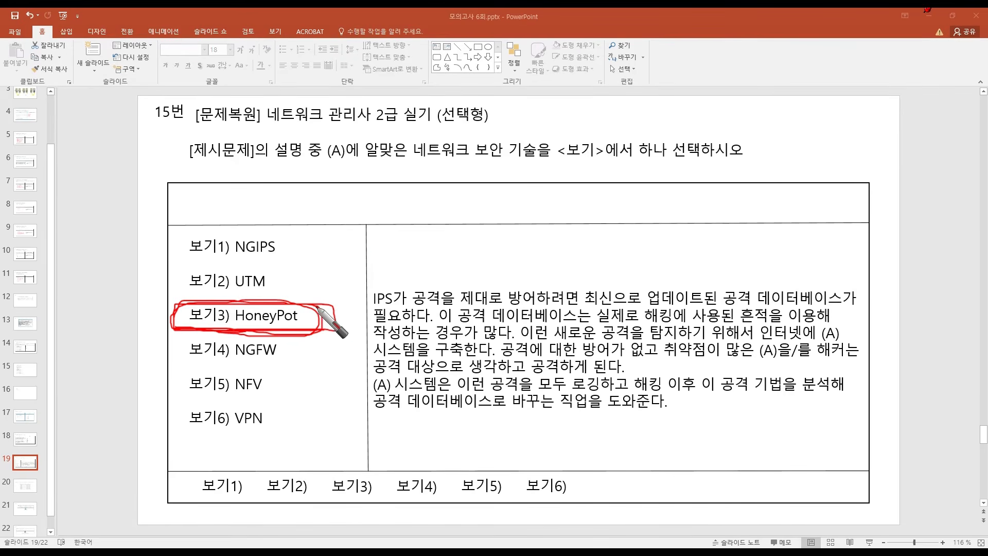
pyautogui.moveTo(315, 305); pyautogui.dragTo(316, 320)
pyautogui.press('Escape')
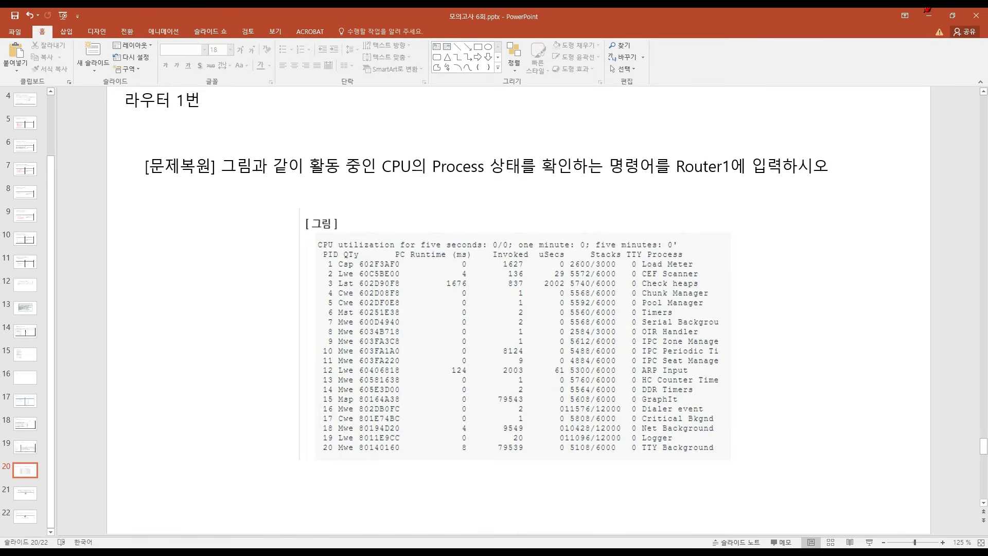
# Step: Arrange the presentation side by side with the router simulator and advance the simulator from its instructions to the exam questions
pyautogui.click(952, 16)
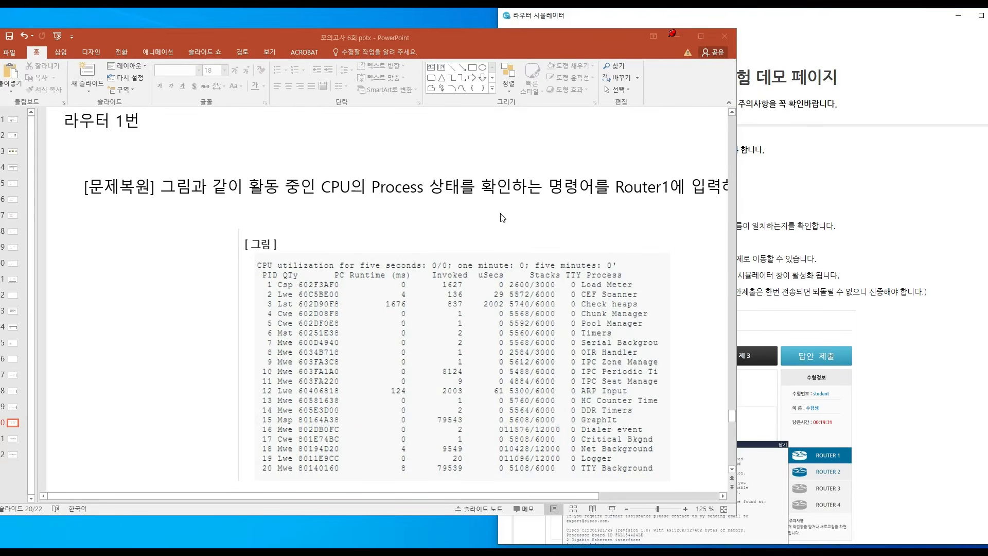
pyautogui.press('super')
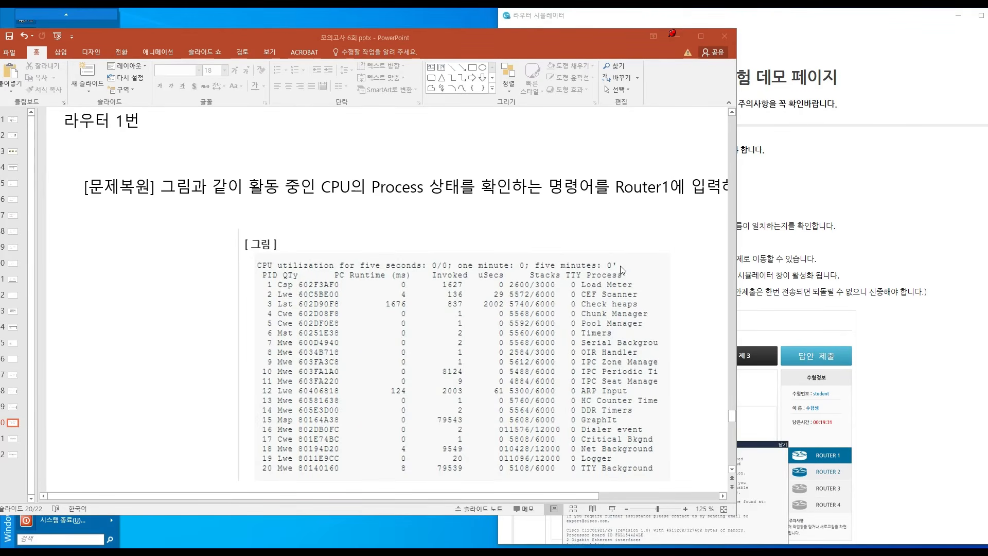
pyautogui.click(615, 207)
pyautogui.press('super+Left')
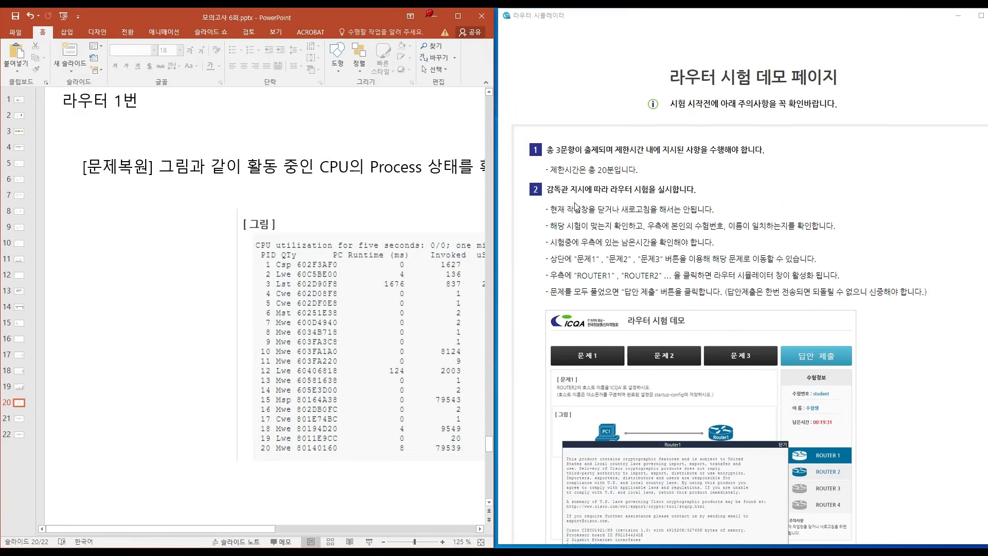
pyautogui.click(931, 242)
pyautogui.scroll(-5, 783, 384)
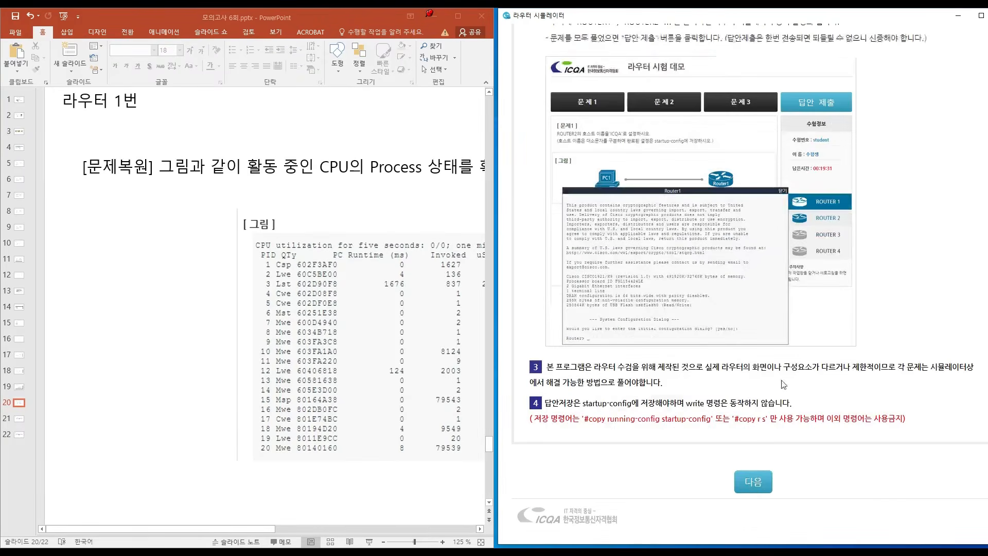
pyautogui.click(754, 482)
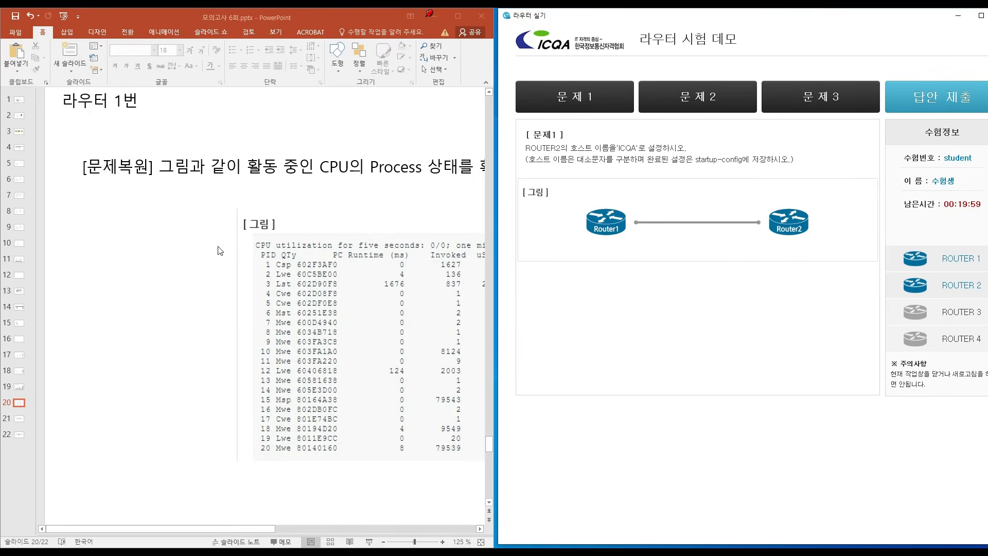
# Step: In the Router1 console, enter privileged mode with en and display the full CPU process list with sh process
pyautogui.scroll(-2, 185, 262)
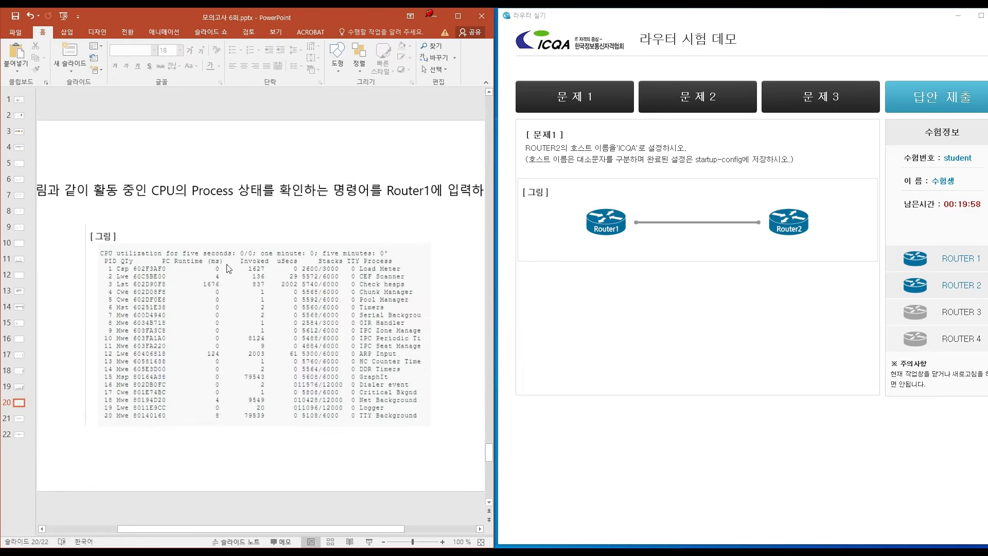
pyautogui.click(960, 260)
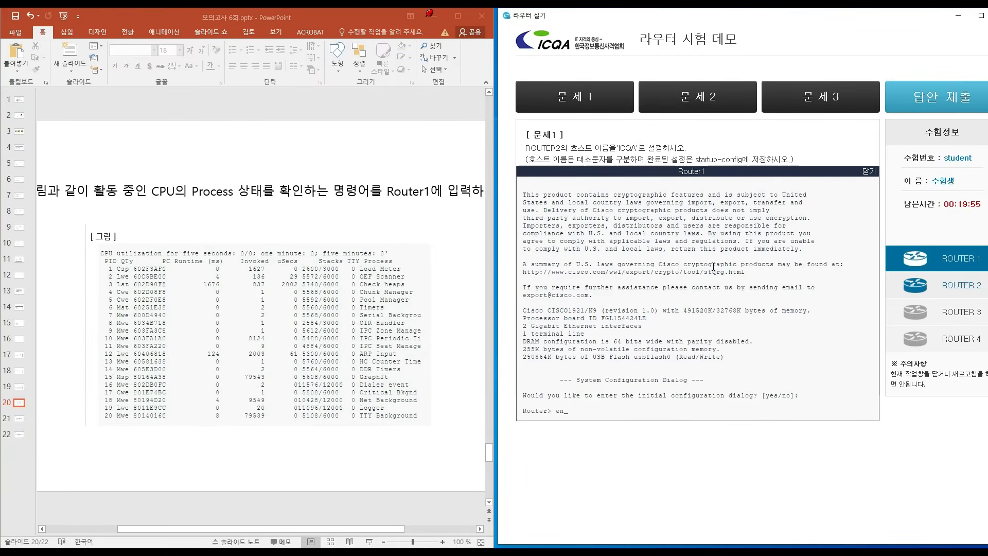
pyautogui.write('en')
pyautogui.press('Return')
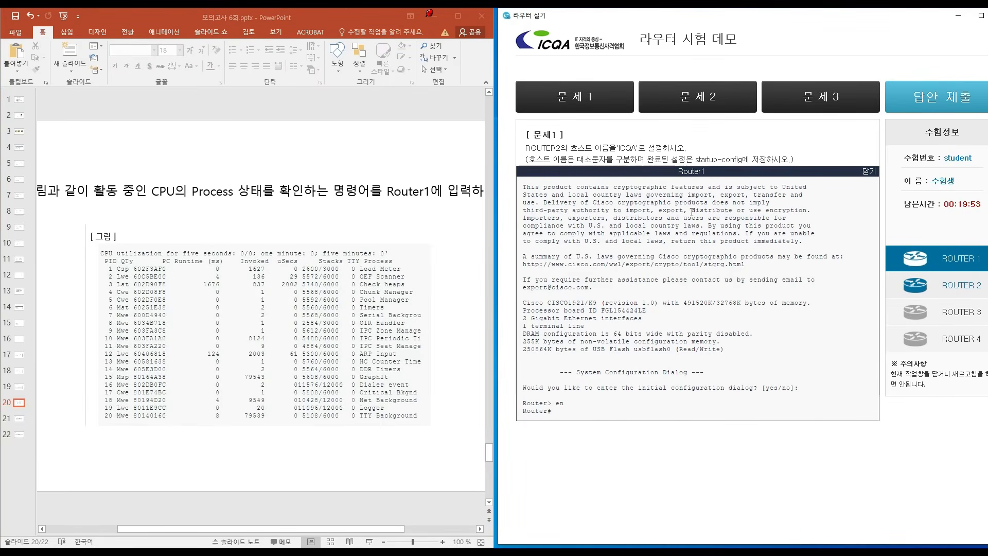
pyautogui.write('sh process')
pyautogui.press('Return')
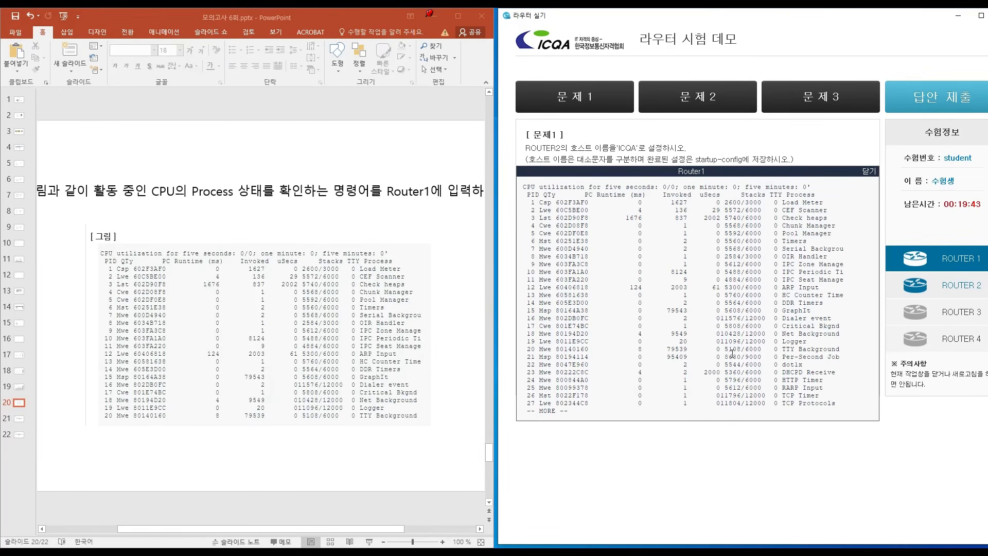
pyautogui.press('space')
pyautogui.press('Return')
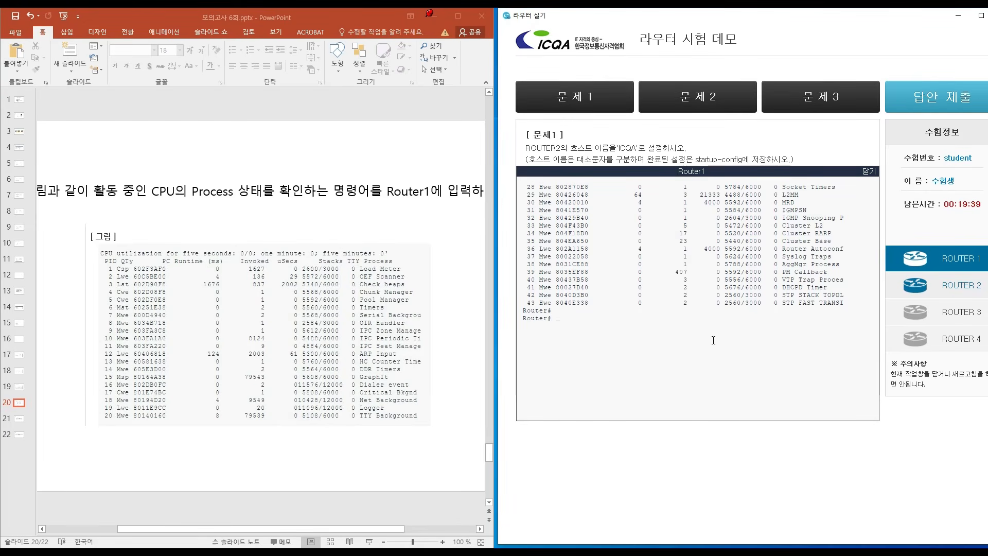
# Step: Save Router1's running configuration to startup-config with copy r s, accepting the default destination filename
pyautogui.write('copy r s')
pyautogui.press('Return')
pyautogui.press('Return')
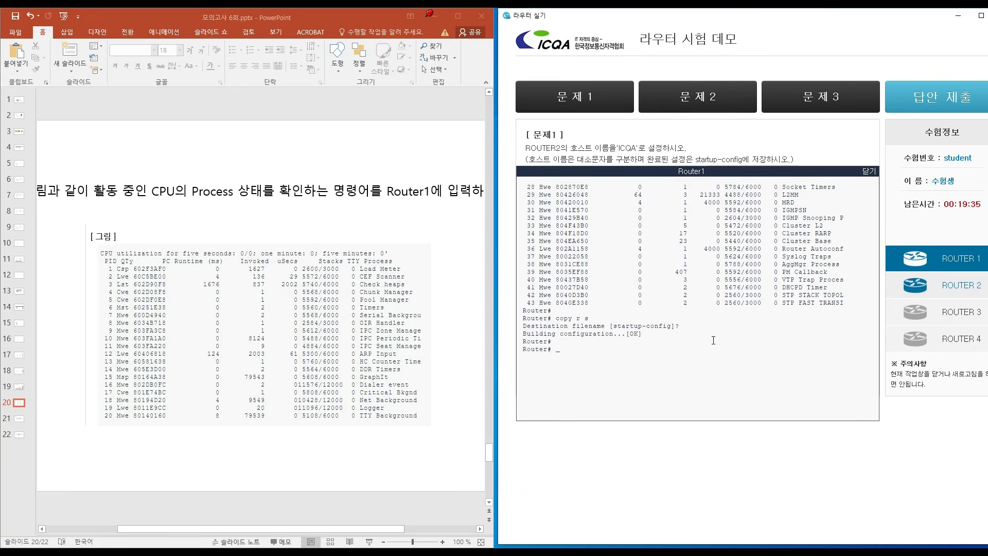
pyautogui.press('Return')
# Step: Open slide 21 with router question 2 and create the DHCP pool icqa on Router1 from configuration mode
pyautogui.click(349, 168)
pyautogui.scroll(-3, 349, 169)
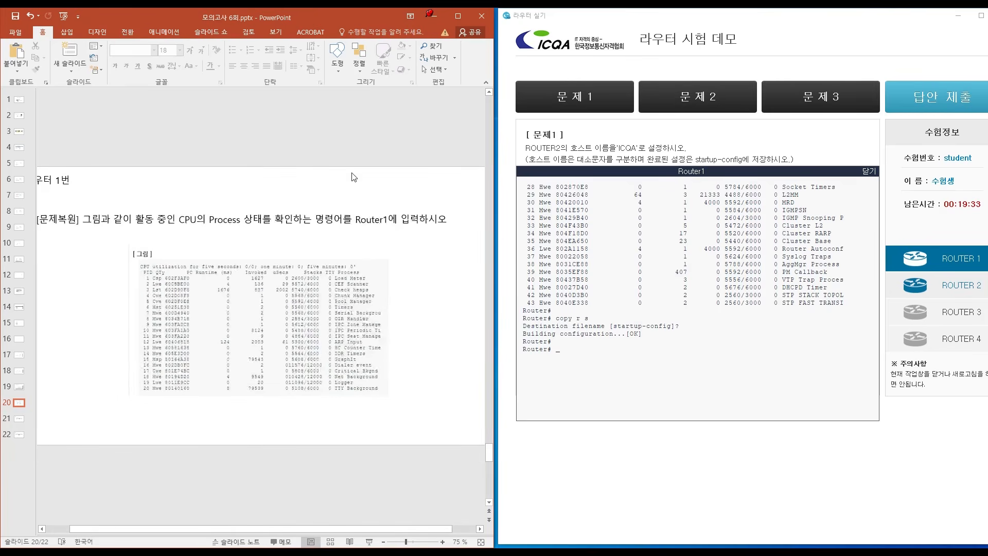
pyautogui.click(19, 419)
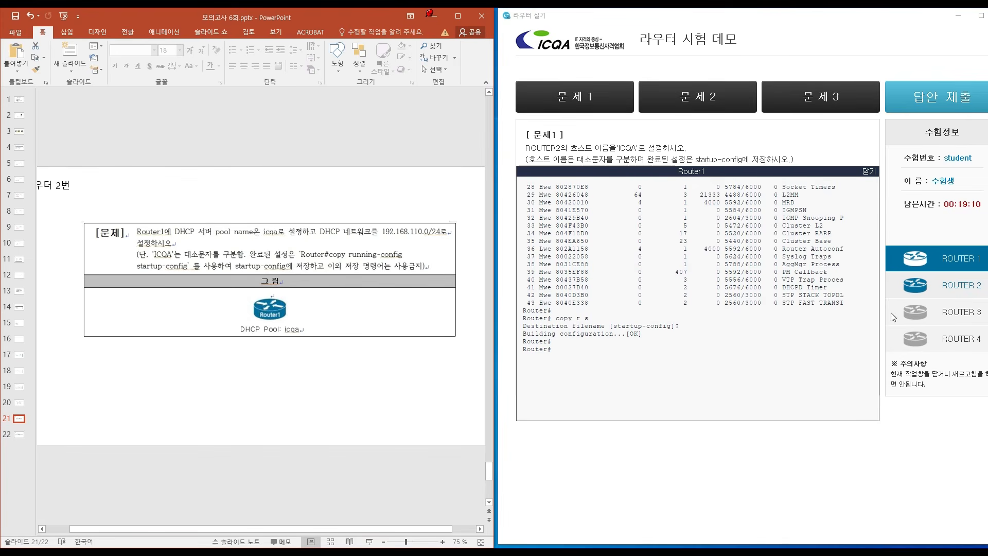
pyautogui.click(701, 348)
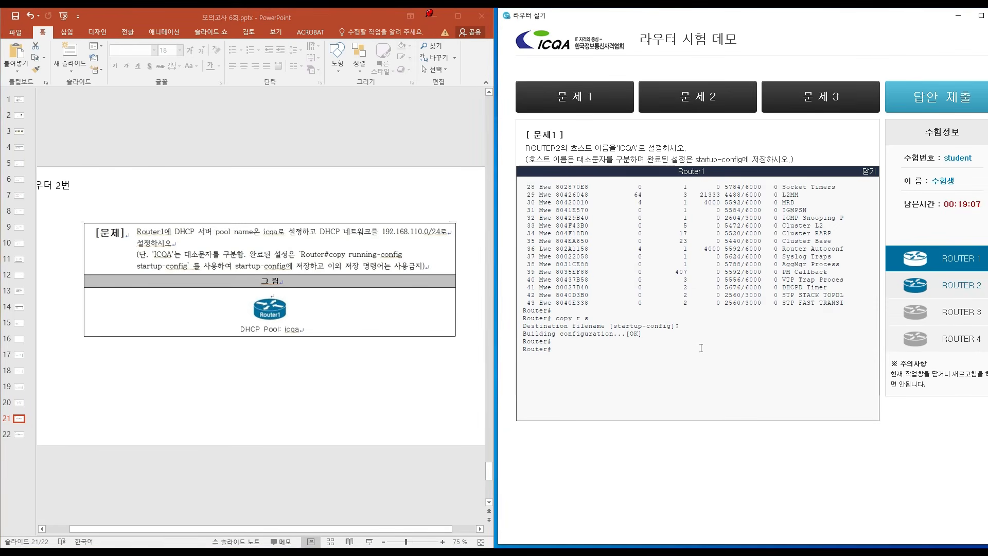
pyautogui.write('conf t')
pyautogui.press('Return')
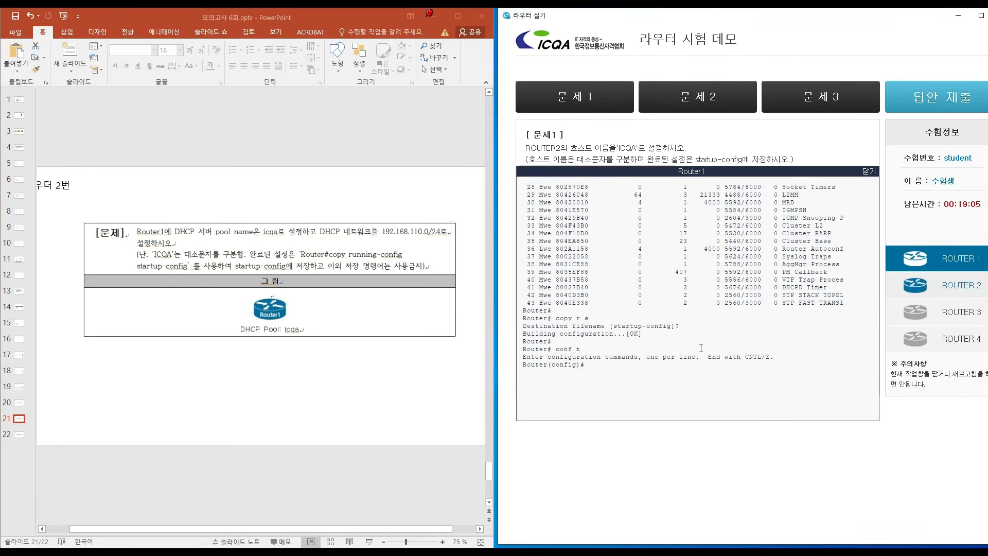
pyautogui.write('ip dhcp pool icqa')
pyautogui.press('Return')
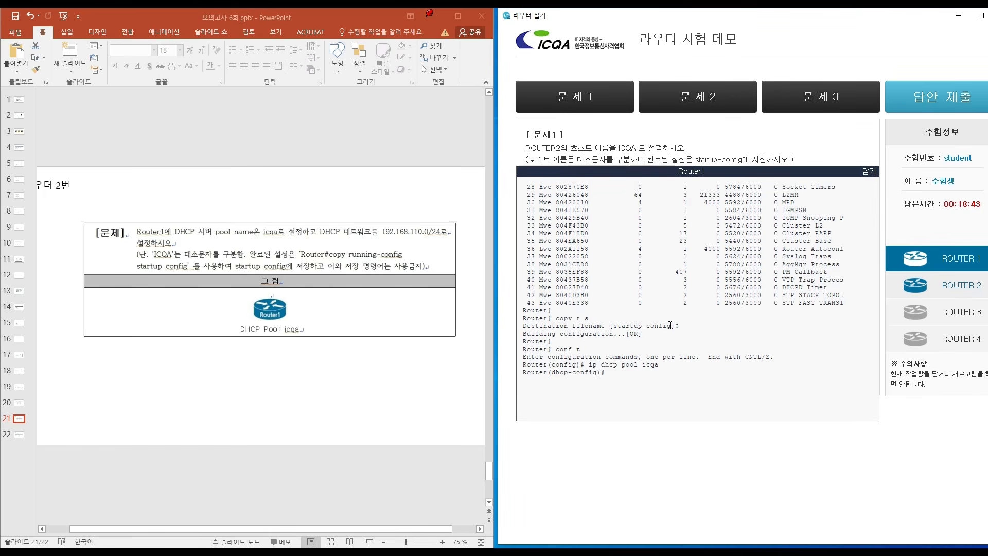
# Step: Set the DHCP pool's network to 192.168.100.0 255.255.255.0 and return to privileged mode with end
pyautogui.write('network 192.168.100.0 255.255.')
pyautogui.press('BackSpace')
pyautogui.write('5.255.0')
pyautogui.press('Return')
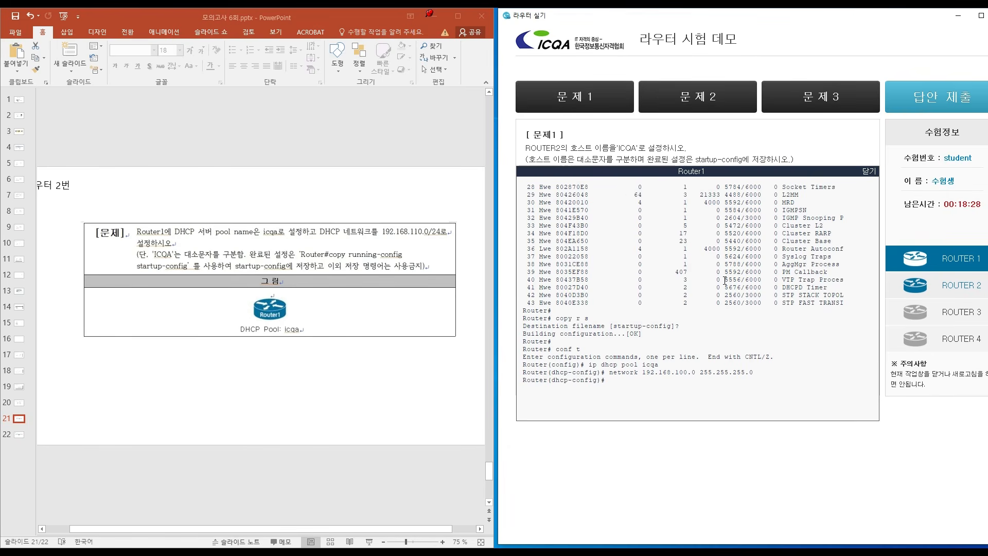
pyautogui.write('end')
pyautogui.press('Return')
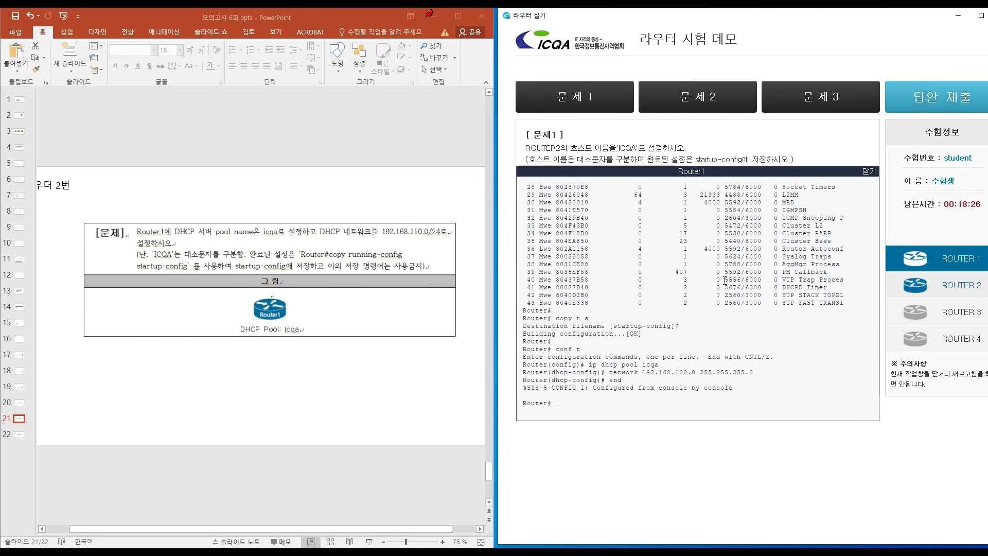
# Step: Save Router1's DHCP pool configuration to startup-config with copy r s, accepting the default destination filename
pyautogui.press('Return')
pyautogui.press('Return')
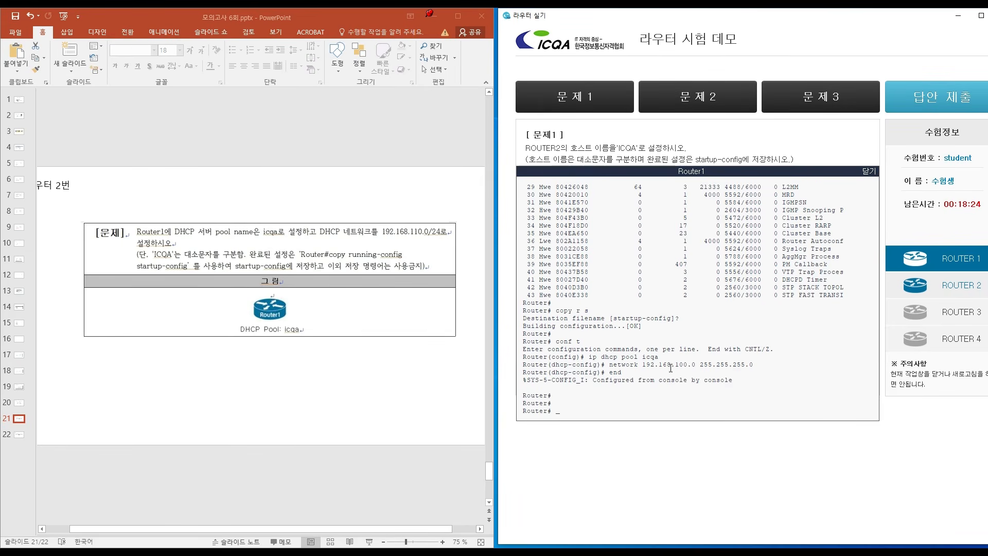
pyautogui.write('copy r s')
pyautogui.press('Return')
pyautogui.press('Return')
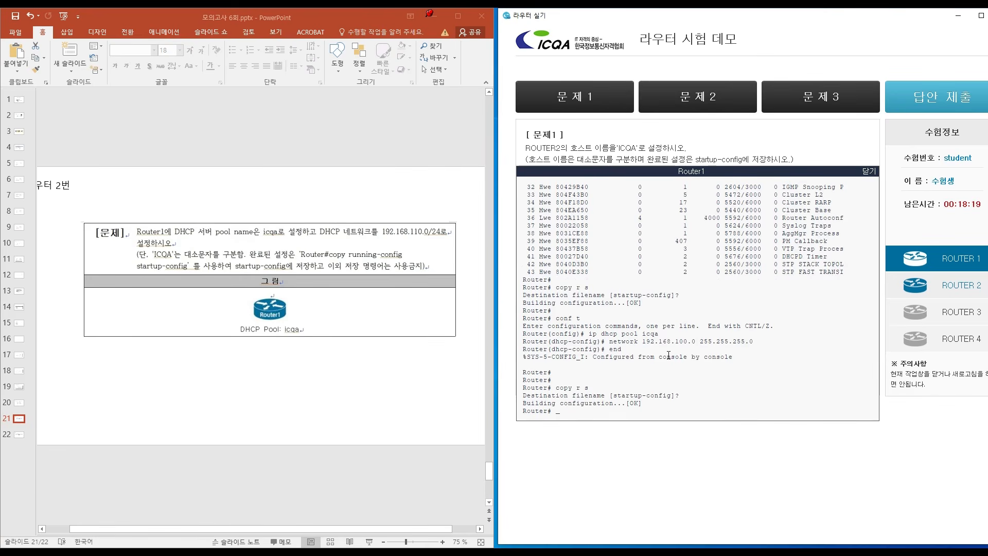
# Step: Open slide 22 with router question 3 and activate Router1's interface fas0/0 with no shut from configuration mode
pyautogui.click(253, 428)
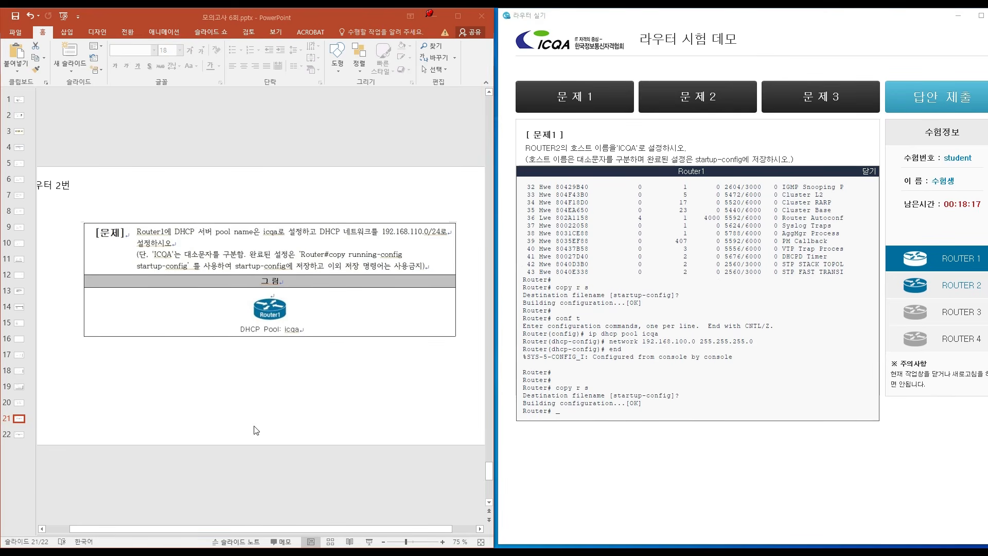
pyautogui.click(19, 435)
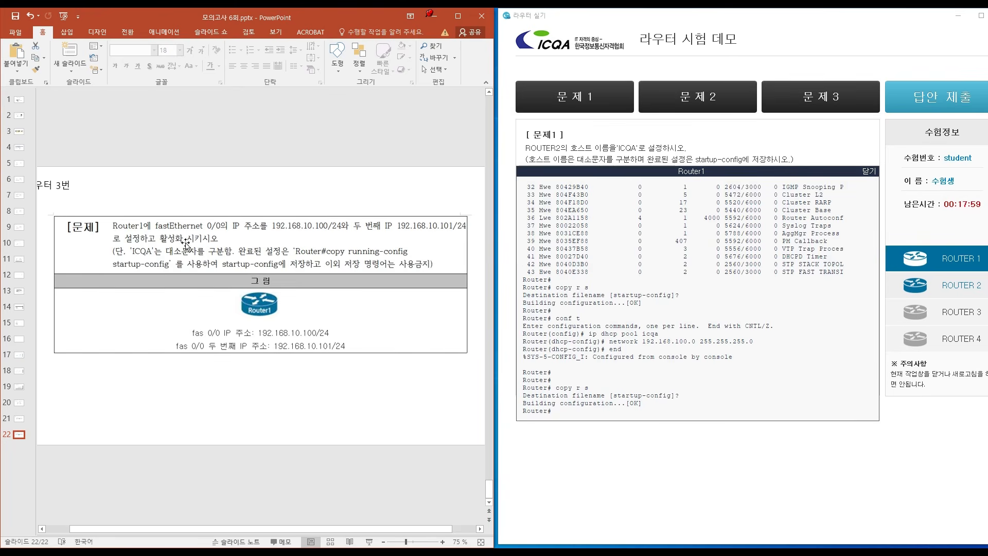
pyautogui.click(706, 335)
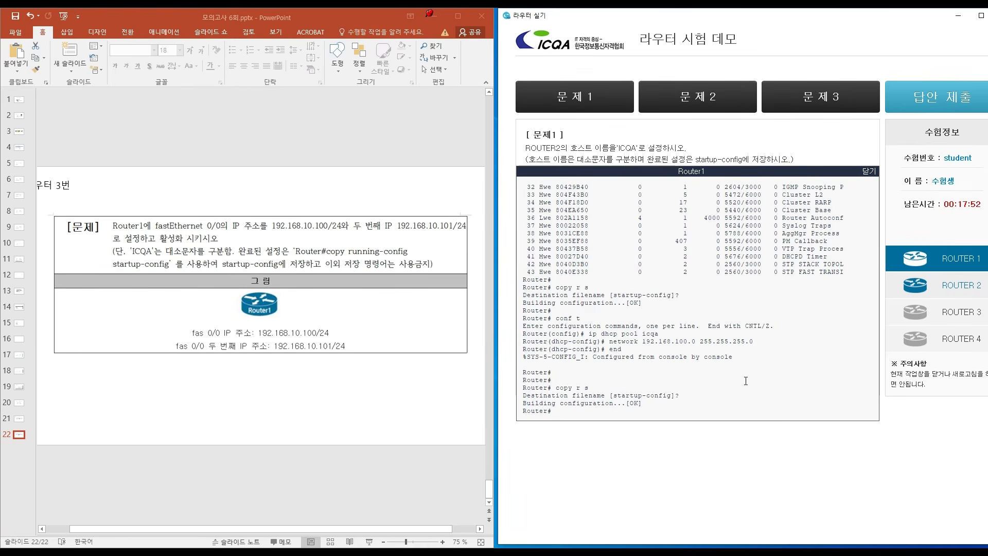
pyautogui.write('conf t')
pyautogui.press('Return')
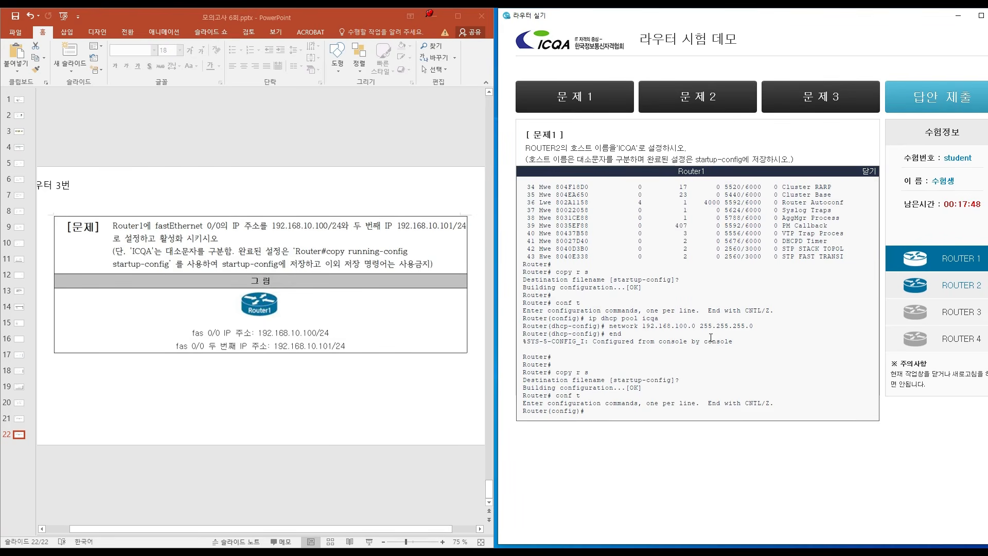
pyautogui.write('int fas0/0')
pyautogui.press('Return')
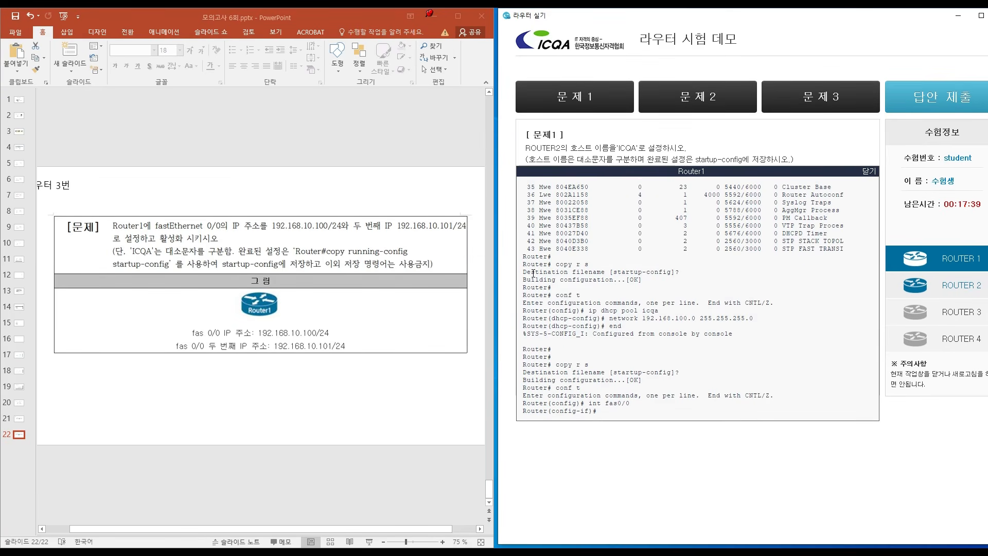
pyautogui.write('no shut')
pyautogui.press('Return')
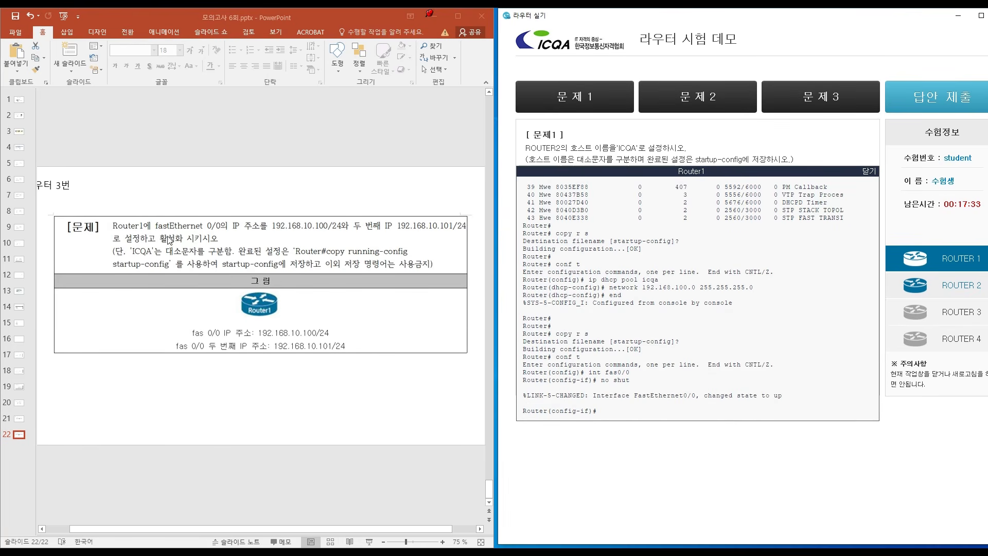
# Step: Give fas0/0 the address 192.168.10.100 255.255.255.0 and the secondary address 192.168.10.101 255.255.255.0, and return to privileged mode with end
pyautogui.write('ip a')
pyautogui.write('ddress 192.168.10.100 255.255.255.0')
pyautogui.press('Return')
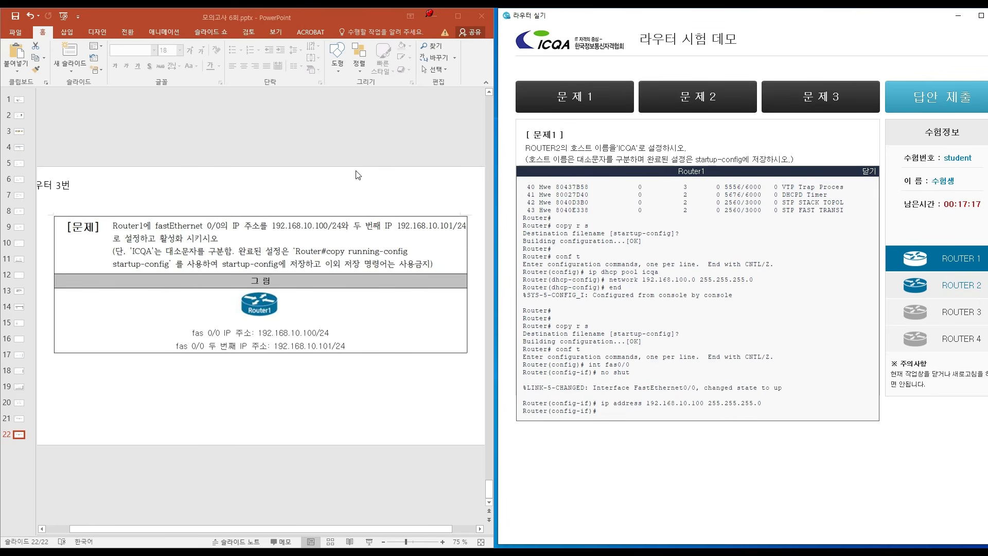
pyautogui.write('ip address 192.168.10.101 255.255.255.0 sec')
pyautogui.press('Return')
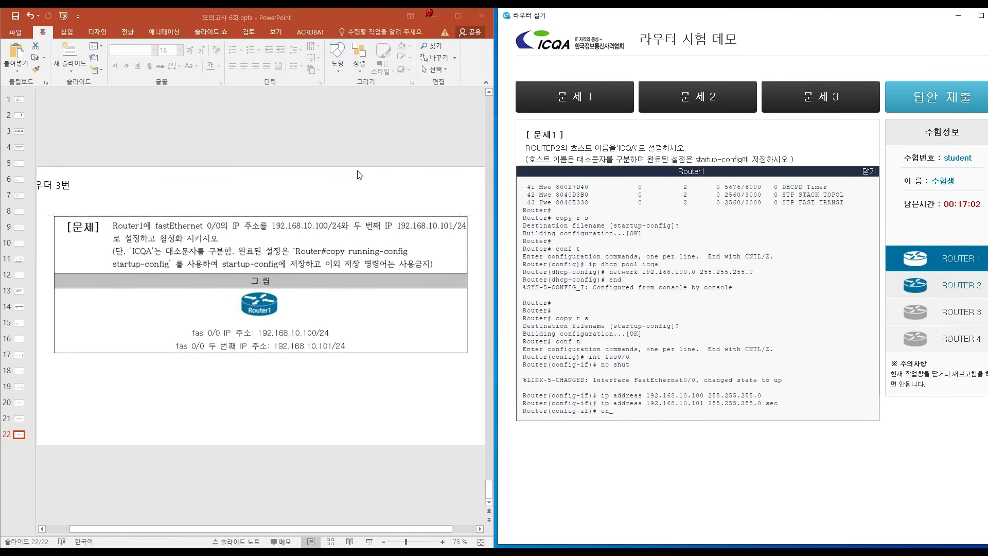
pyautogui.write('end')
pyautogui.press('Return')
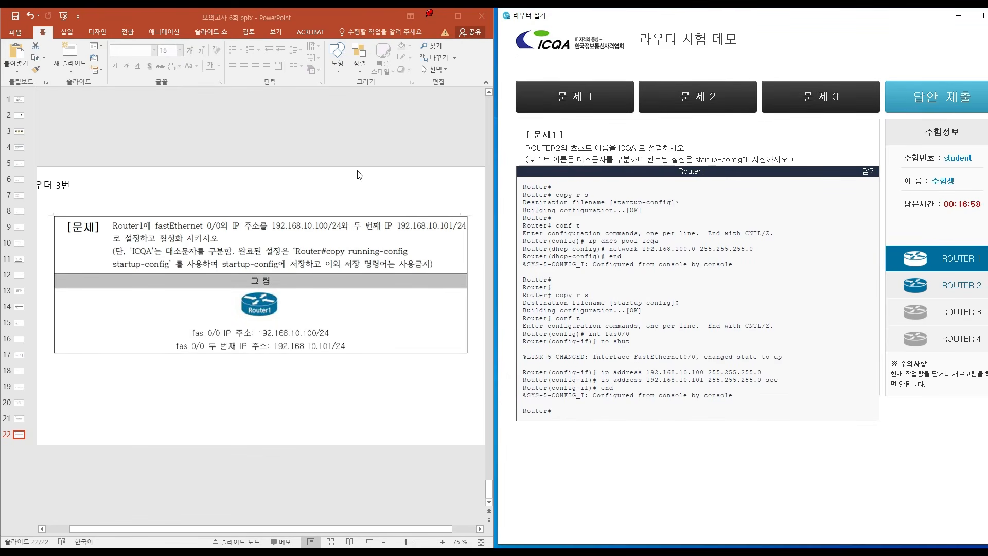
# Step: Display Router1's running configuration with sh ru and page through it to check the FastEthernet0/0 addresses
pyautogui.press('BackSpace')
pyautogui.write('sh ru')
pyautogui.press('Return')
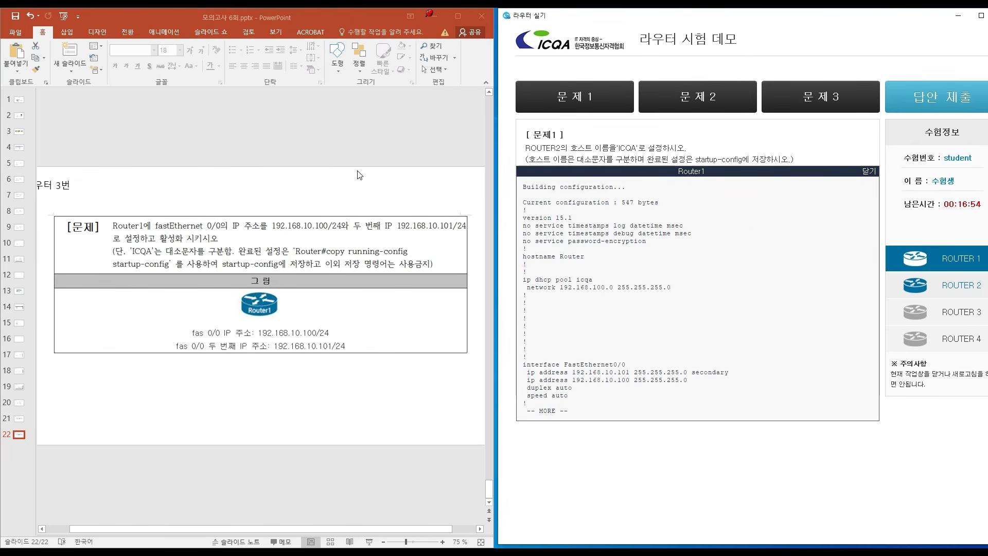
pyautogui.press('space')
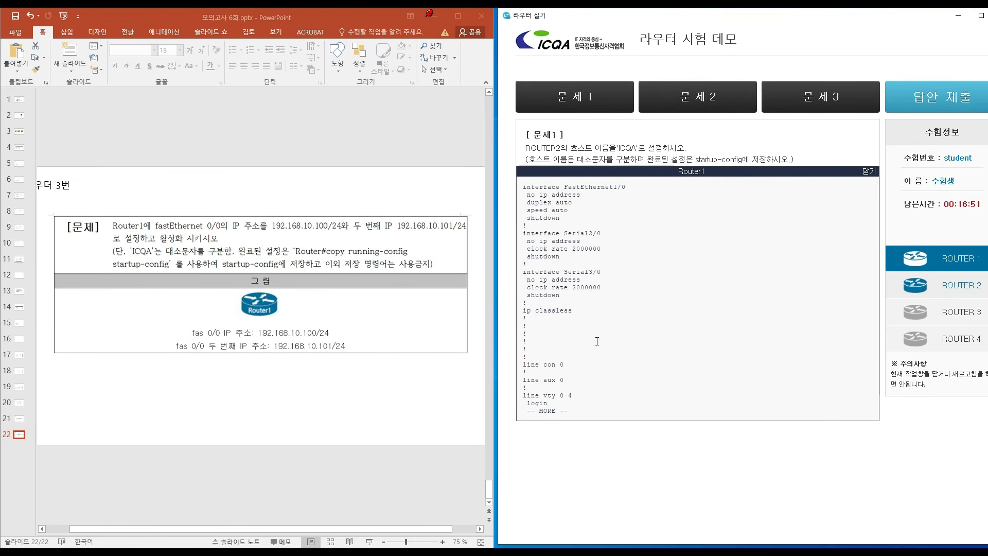
pyautogui.press('space')
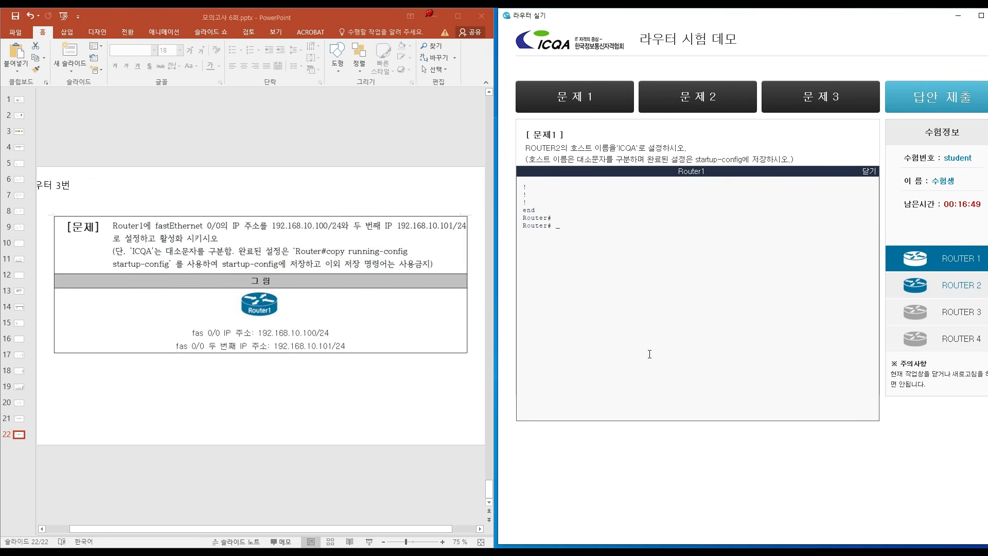
pyautogui.write('sh ru')
pyautogui.press('Return')
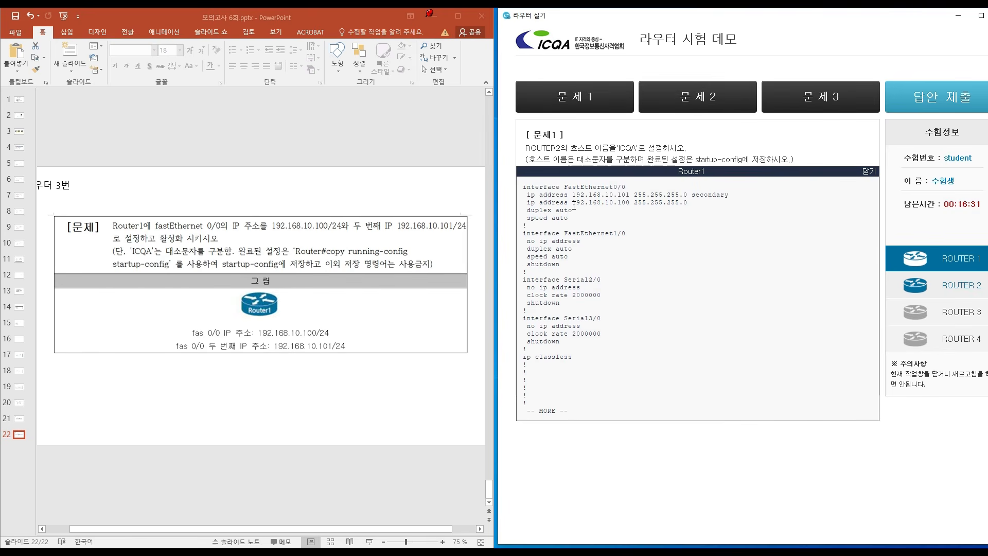
pyautogui.press('space')
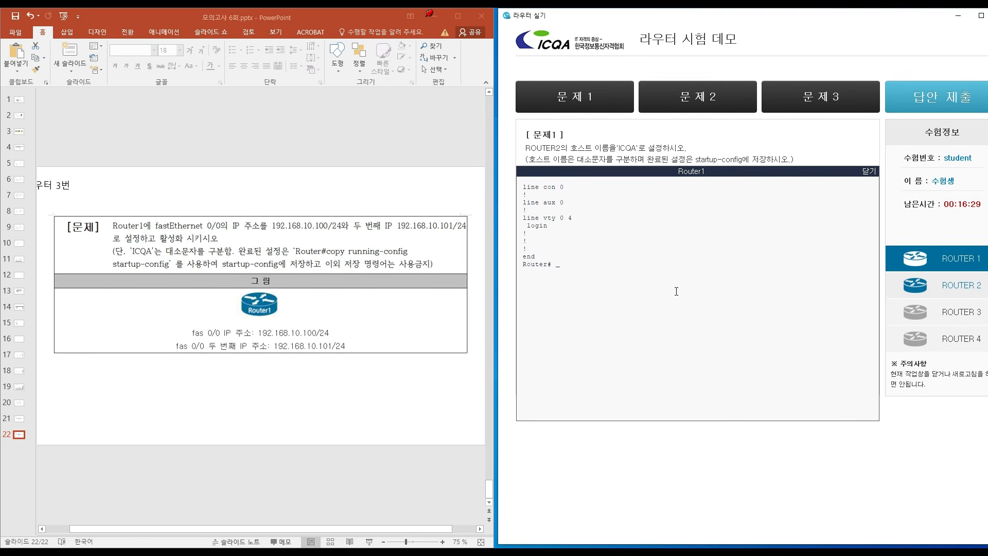
# Step: Save Router1's interface configuration to startup-config with copy r s, accepting the default destination filename
pyautogui.press('Return')
pyautogui.press('Return')
pyautogui.write('copy r s')
pyautogui.press('Return')
pyautogui.press('Return')
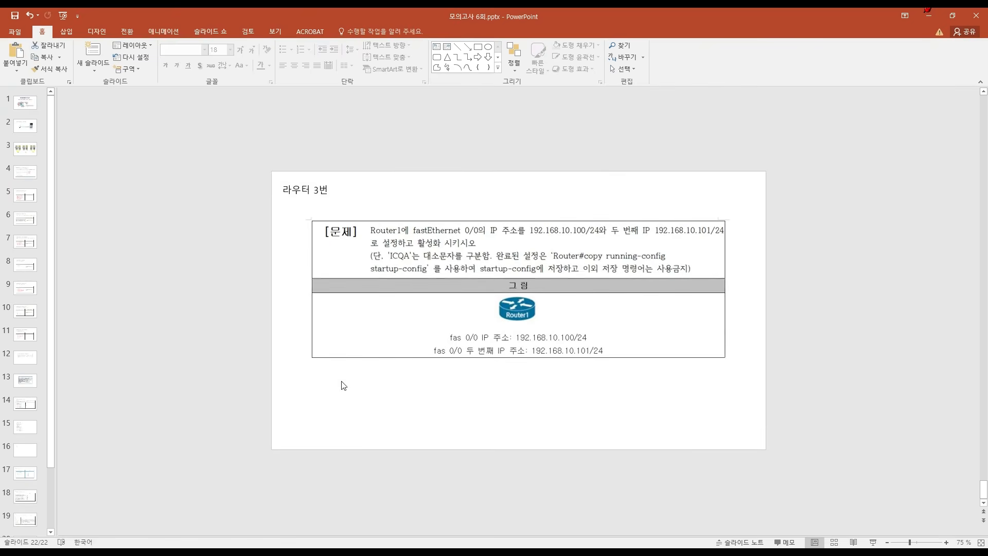
# Step: Switch to the PowerPoint presentation and review the exam slides, ending on the title slide
pyautogui.scroll(1, 392, 368)
pyautogui.scroll(-1, 426, 380)
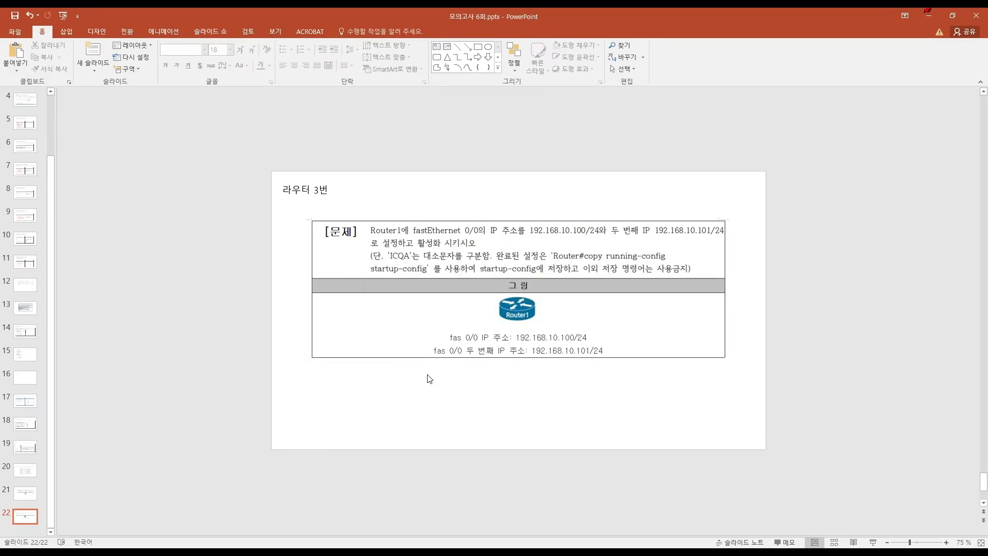
pyautogui.scroll(19, 448, 381)
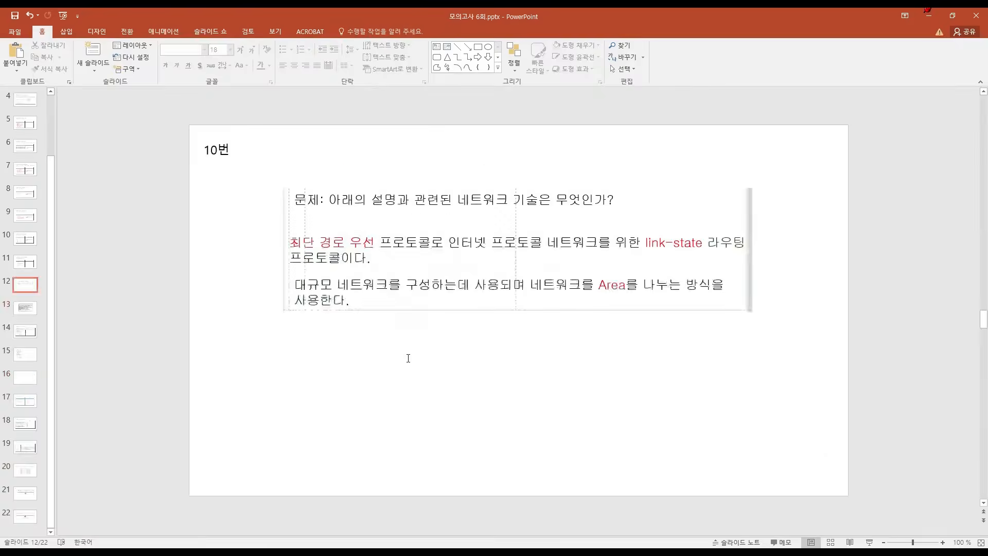
pyautogui.scroll(2, 397, 349)
pyautogui.scroll(-14, 396, 360)
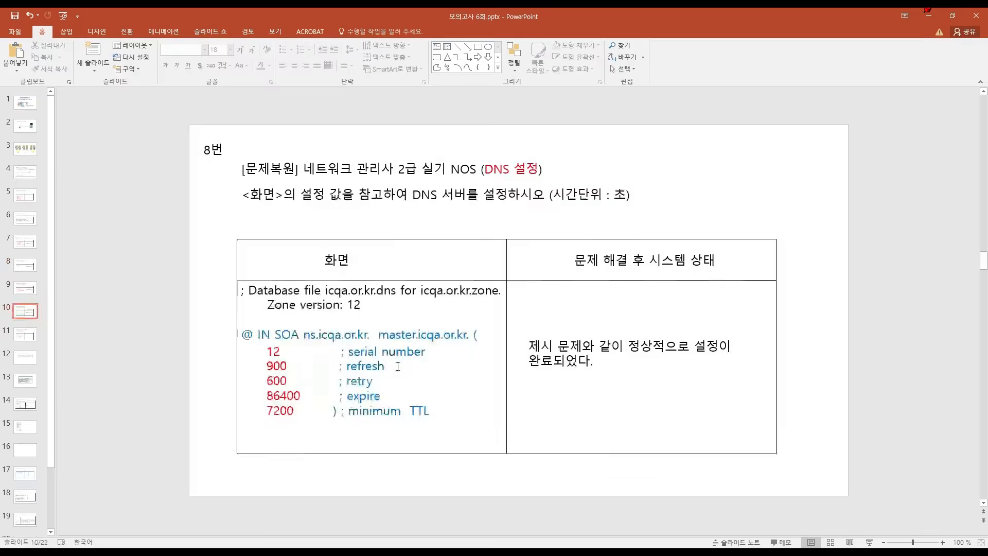
pyautogui.scroll(6, 393, 372)
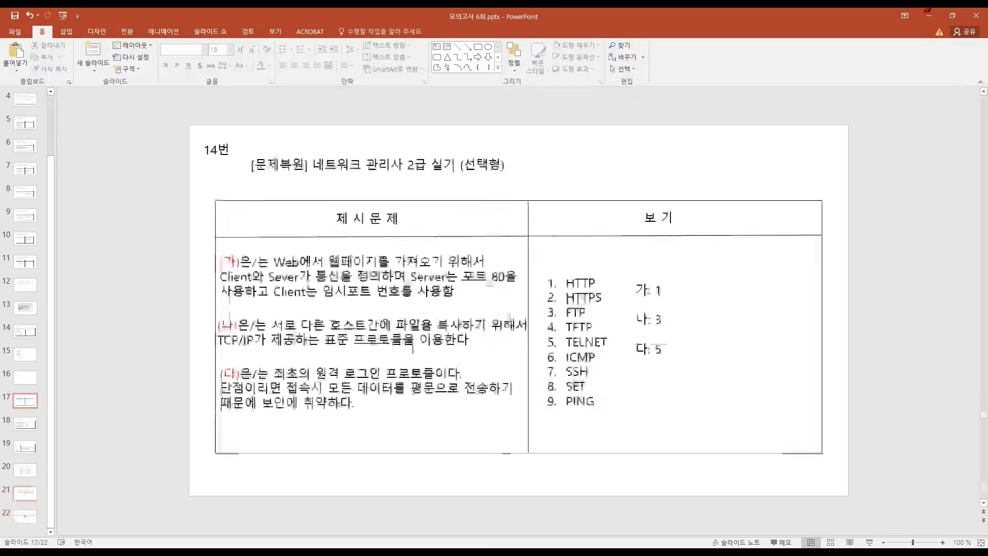
pyautogui.scroll(8, 414, 346)
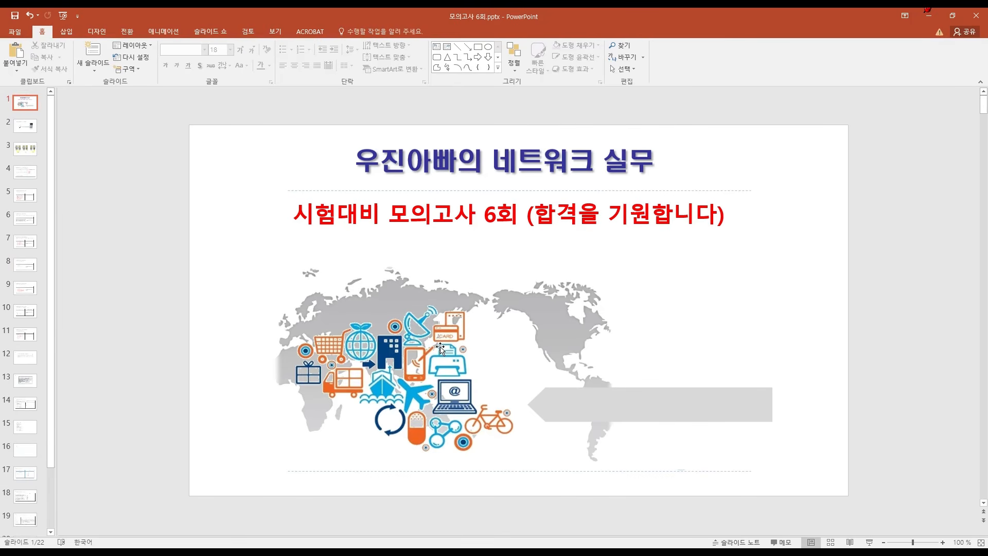